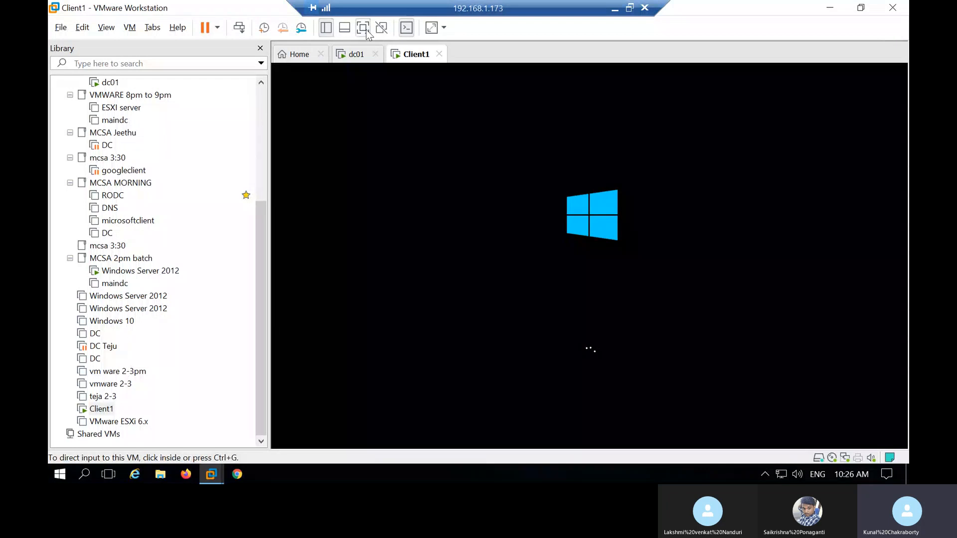
# Step: Show the virtual machine in full screen and switch to the dc01 virtual machine
pyautogui.click(363, 28)
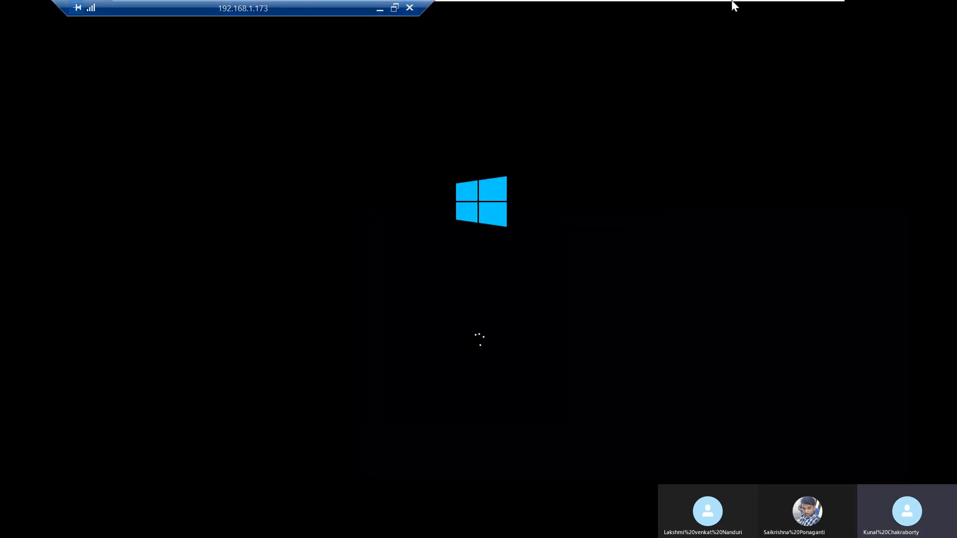
pyautogui.moveTo(643, 4)
pyautogui.click(631, 16)
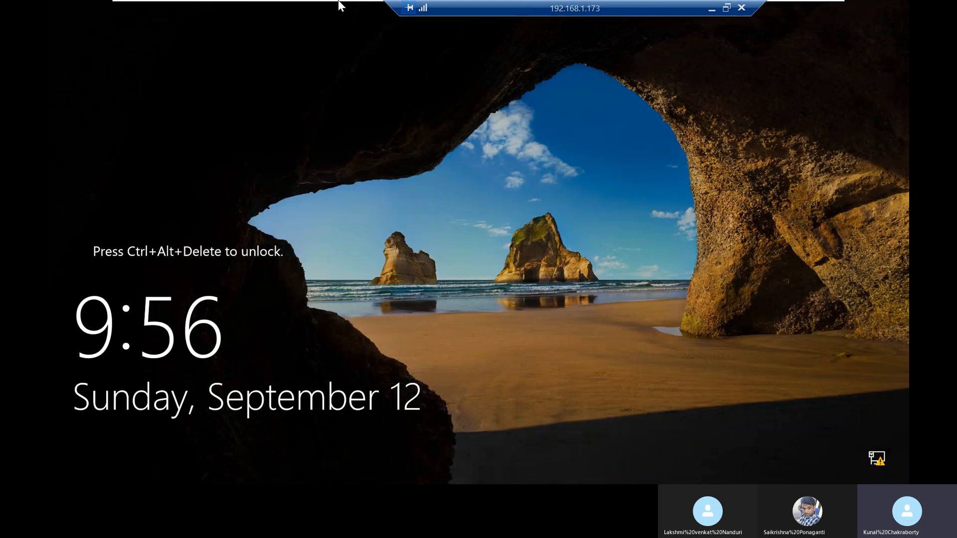
# Step: Unlock dc01 and sign in as RELIANCE\Administrator with the account password
pyautogui.moveTo(342, 2)
pyautogui.click(333, 9)
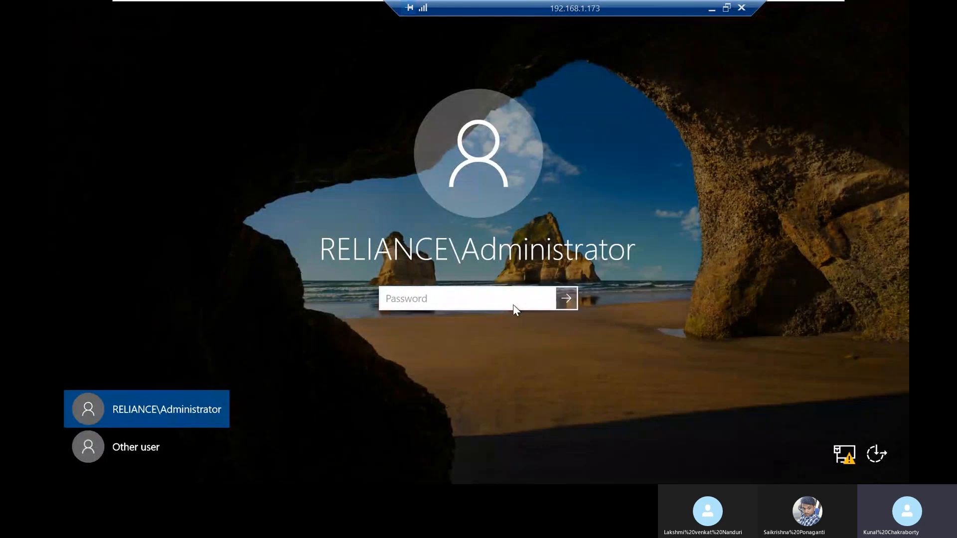
pyautogui.write('•••••••••')
pyautogui.press('Return')
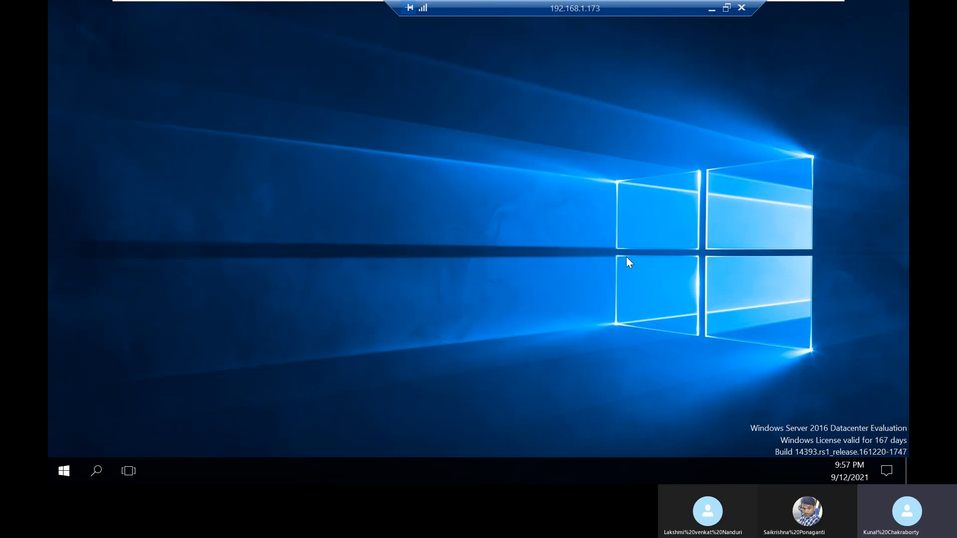
pyautogui.rightClick(639, 272)
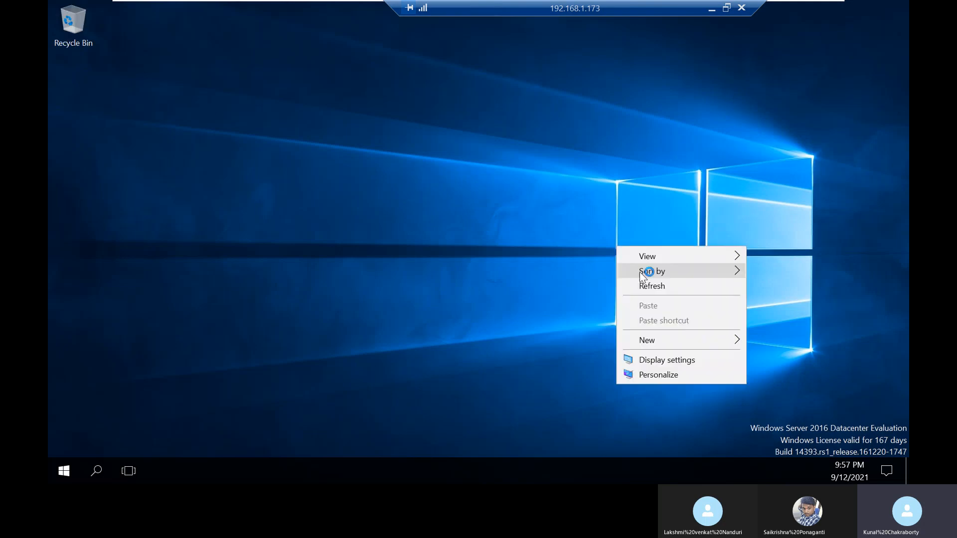
pyautogui.click(633, 282)
pyautogui.rightClick(455, 130)
pyautogui.click(497, 170)
pyautogui.rightClick(444, 142)
pyautogui.click(492, 184)
pyautogui.rightClick(456, 160)
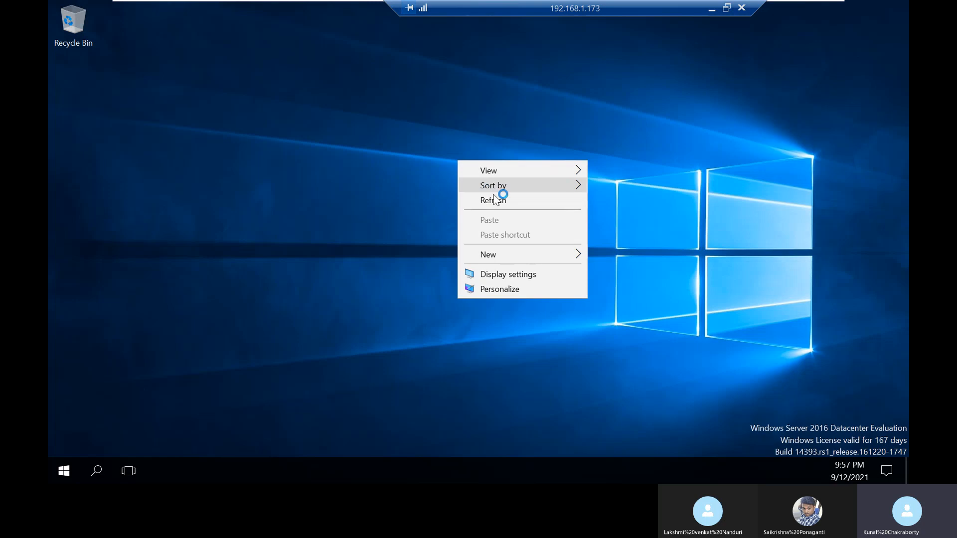
pyautogui.click(497, 200)
pyautogui.rightClick(483, 196)
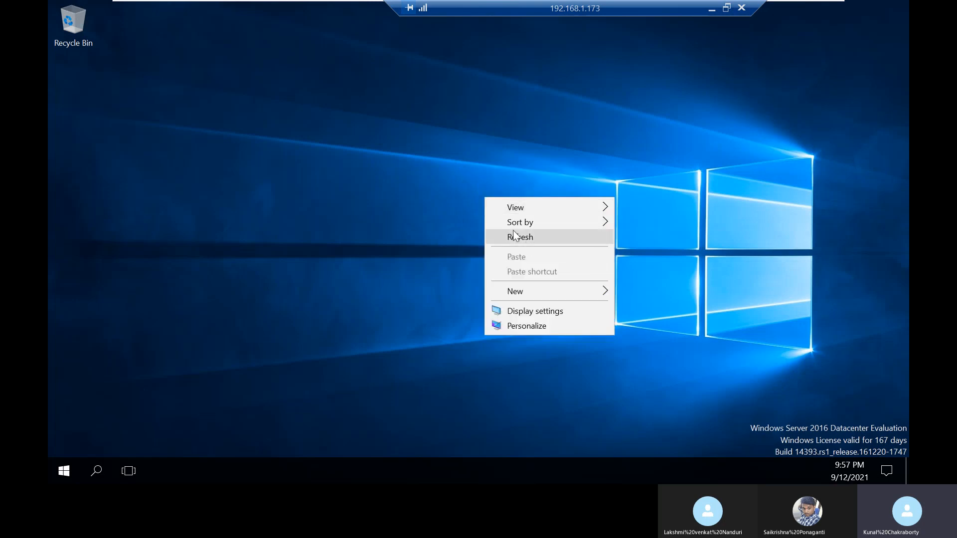
pyautogui.click(518, 237)
pyautogui.rightClick(473, 173)
pyautogui.click(518, 213)
pyautogui.rightClick(486, 169)
pyautogui.click(513, 207)
pyautogui.rightClick(488, 171)
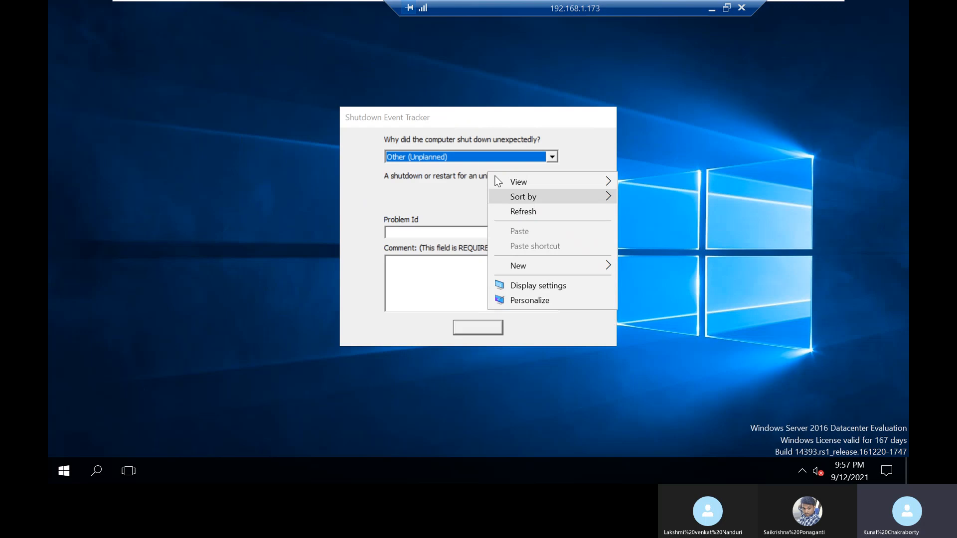
pyautogui.click(513, 210)
pyautogui.click(528, 323)
pyautogui.rightClick(450, 152)
pyautogui.click(504, 198)
pyautogui.rightClick(487, 175)
pyautogui.click(533, 215)
pyautogui.rightClick(486, 171)
pyautogui.click(566, 213)
pyautogui.rightClick(671, 197)
pyautogui.click(707, 241)
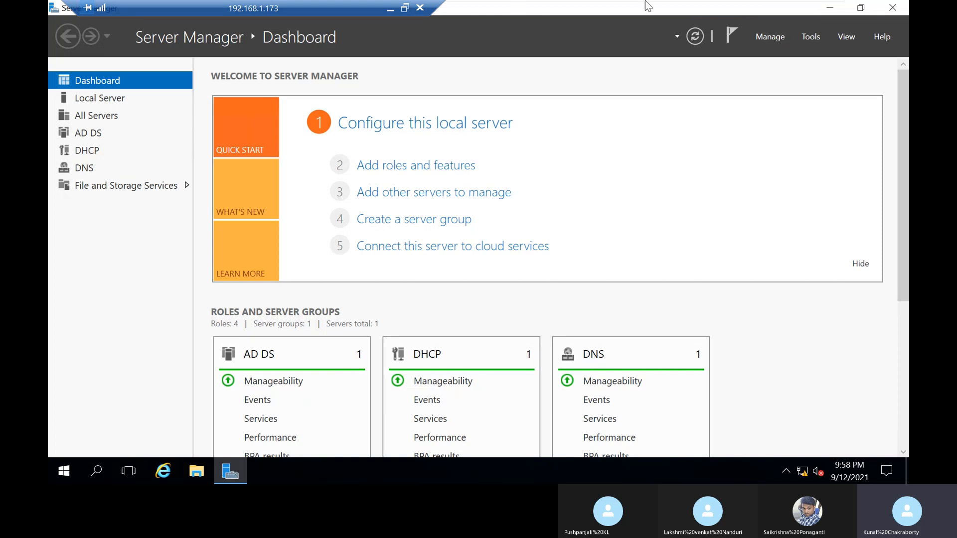
# Step: Switch to the Client1 virtual machine and bring up its sign-in screen
pyautogui.click(696, 20)
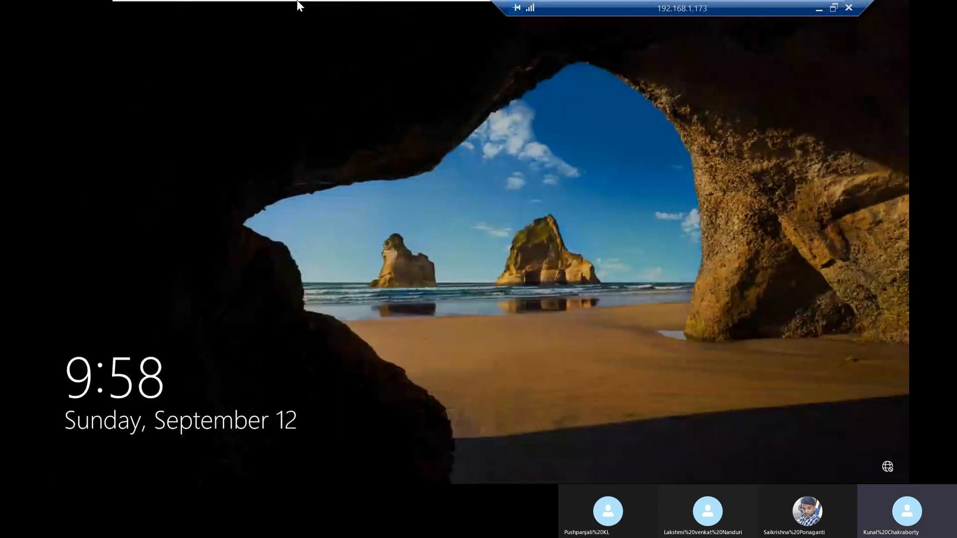
pyautogui.moveTo(299, 7)
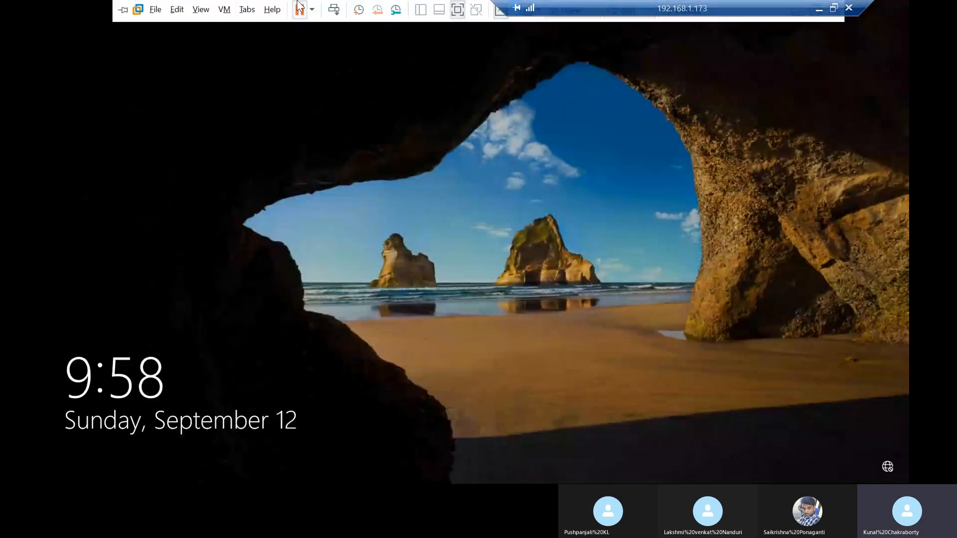
pyautogui.click(339, 9)
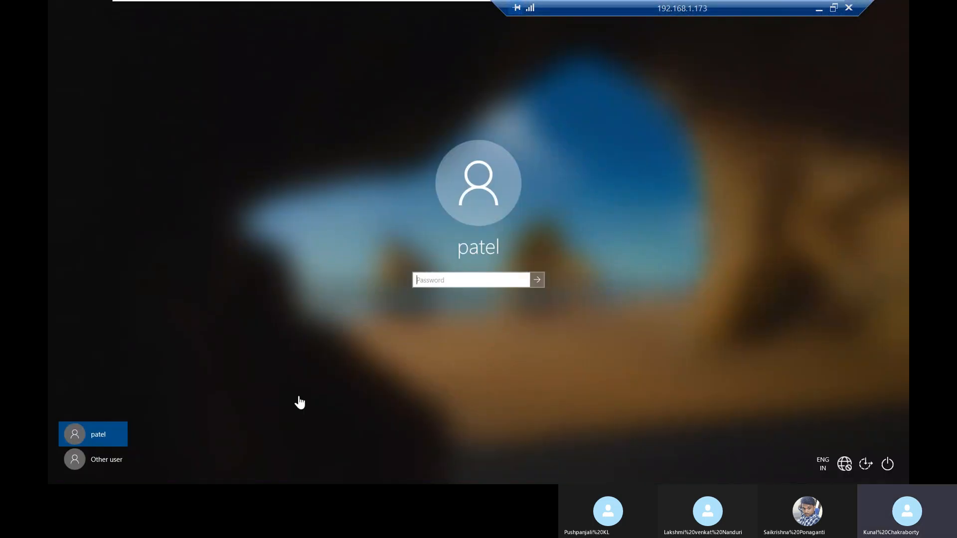
# Step: Switch back to the dc01 virtual machine and open Active Directory Users and Computers
pyautogui.moveTo(648, 6); pyautogui.dragTo(281, 6)
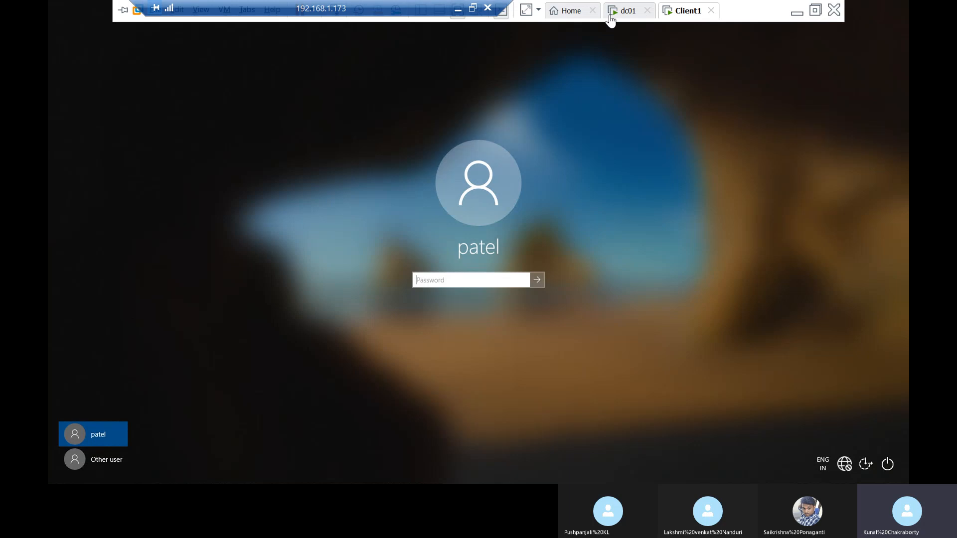
pyautogui.click(623, 10)
pyautogui.click(817, 40)
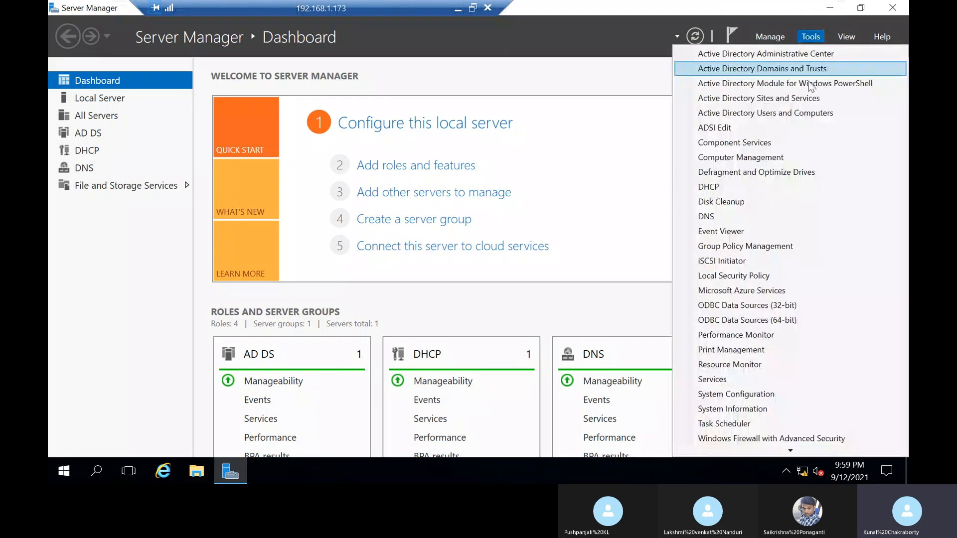
pyautogui.click(803, 97)
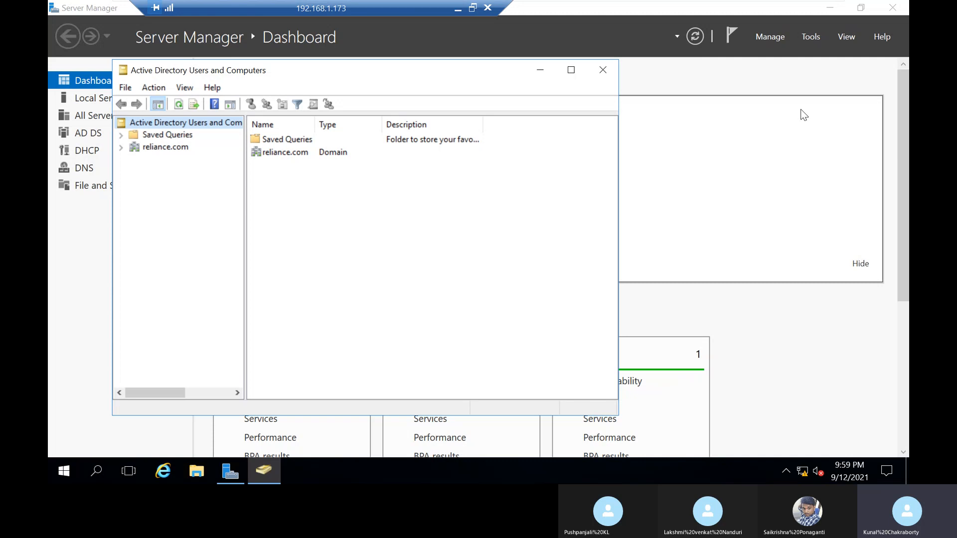
# Step: Display the contents of the users organizational unit under HR in the reliance.com domain
pyautogui.click(120, 148)
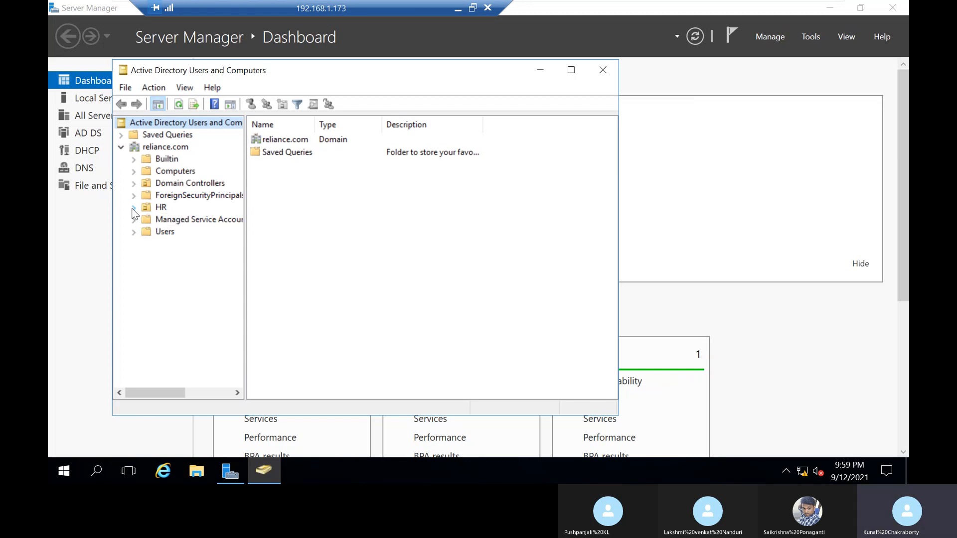
pyautogui.click(133, 207)
pyautogui.click(172, 220)
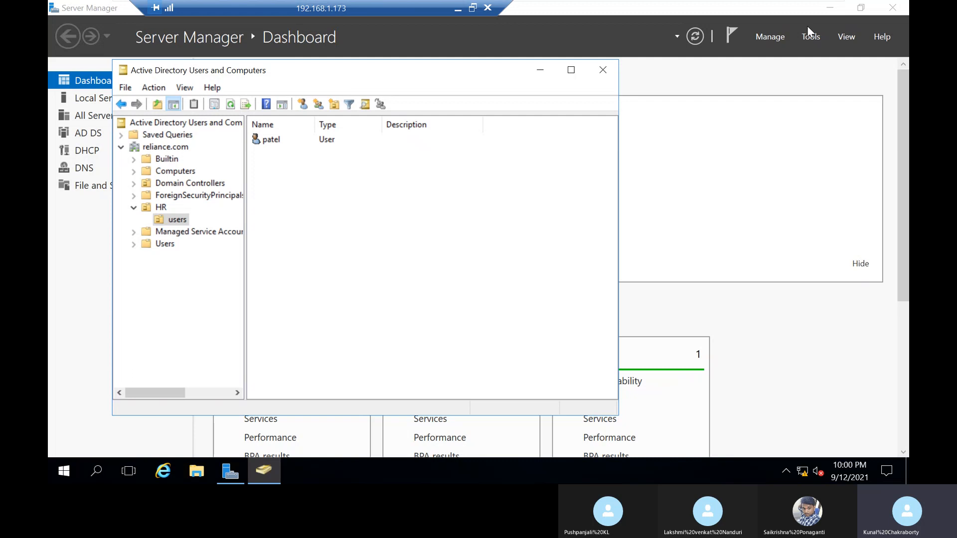
# Step: Minimize the remote session, enlarge the display with Magnifier, and return to the remote session
pyautogui.click(815, 38)
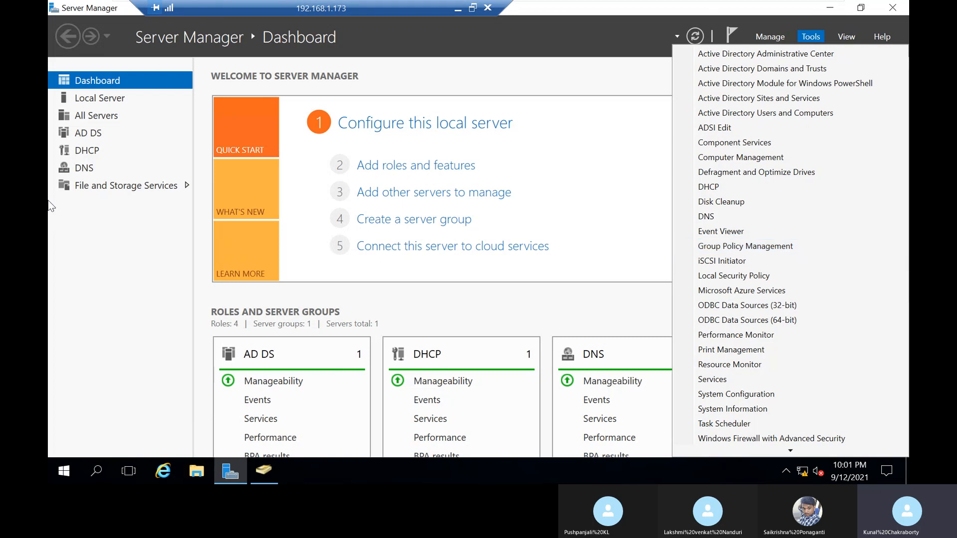
pyautogui.click(458, 9)
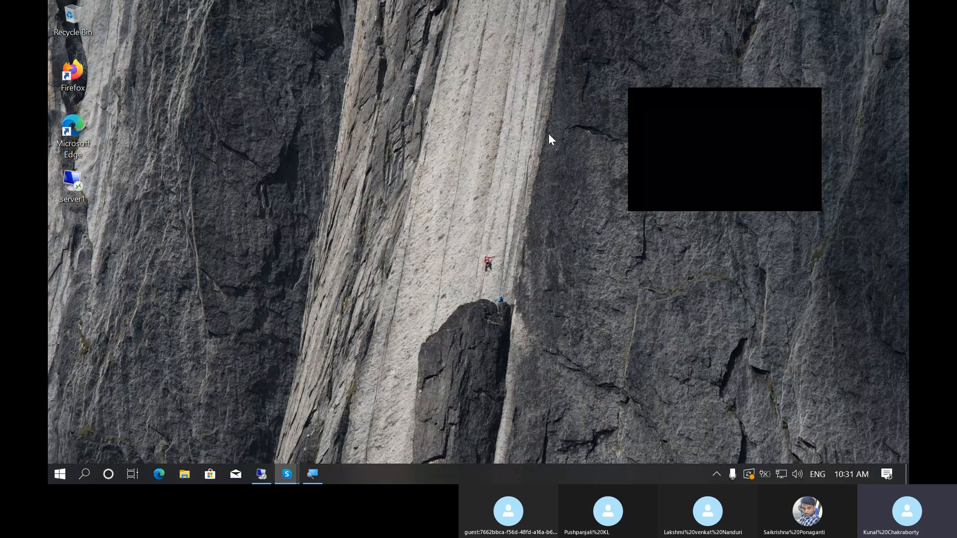
pyautogui.rightClick(436, 165)
pyautogui.click(480, 203)
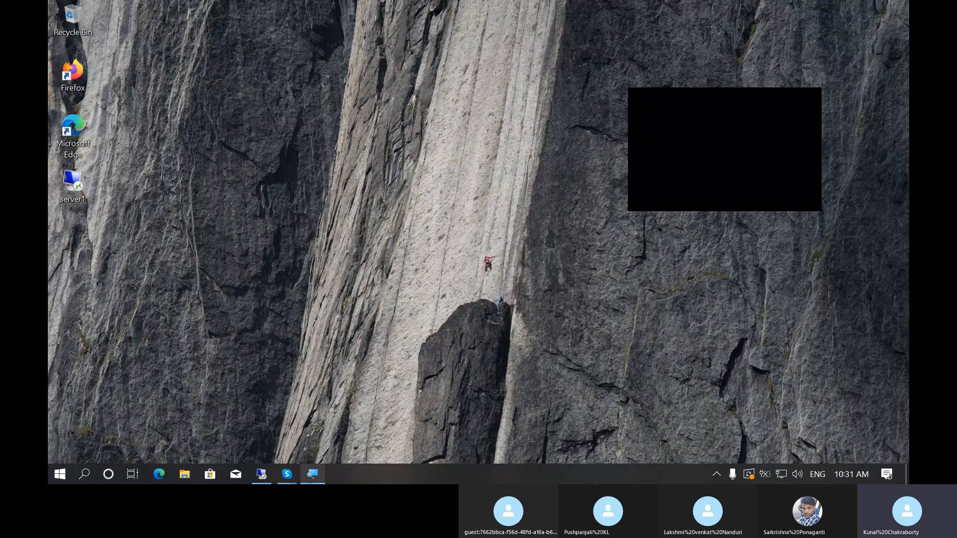
pyautogui.click(313, 476)
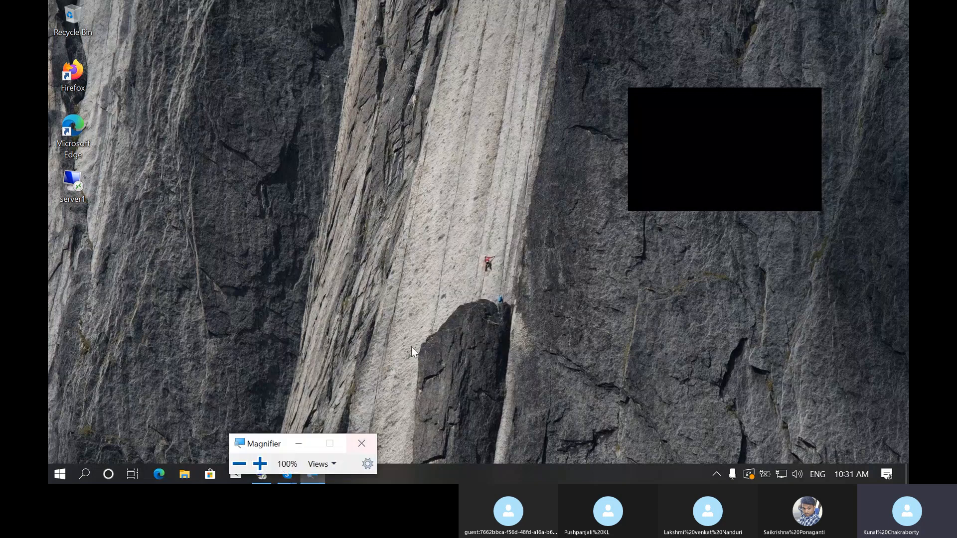
pyautogui.click(260, 464)
pyautogui.click(335, 422)
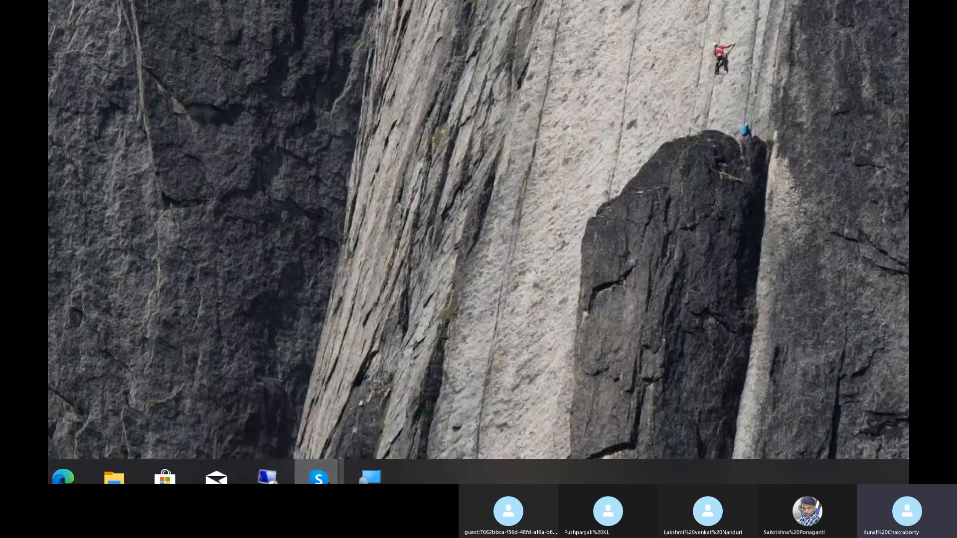
pyautogui.click(266, 480)
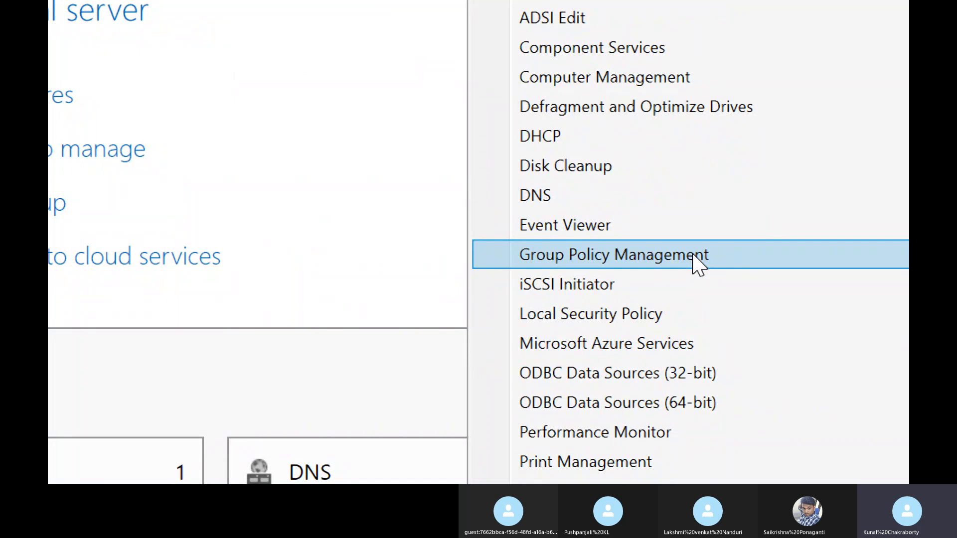
# Step: Open the Group Policy Management console on dc01
pyautogui.click(698, 257)
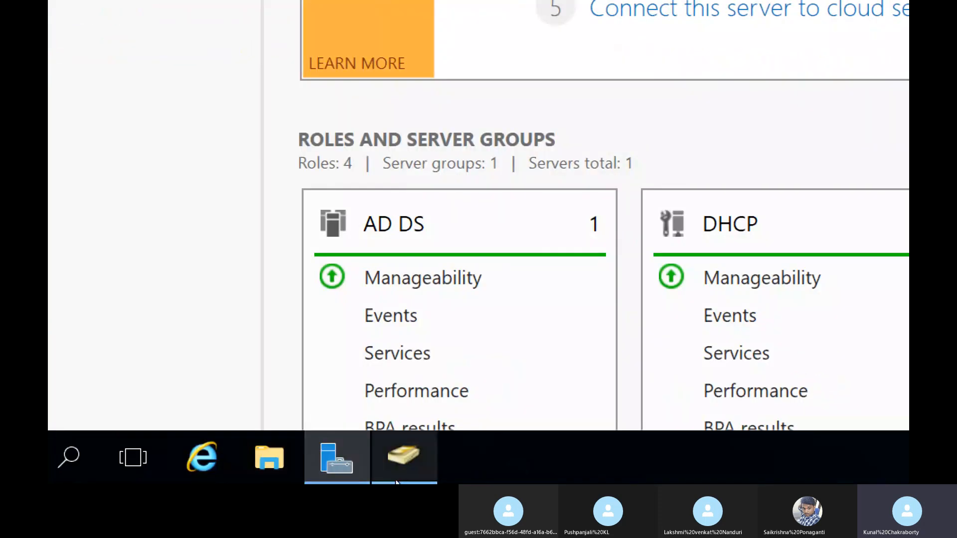
pyautogui.click(398, 476)
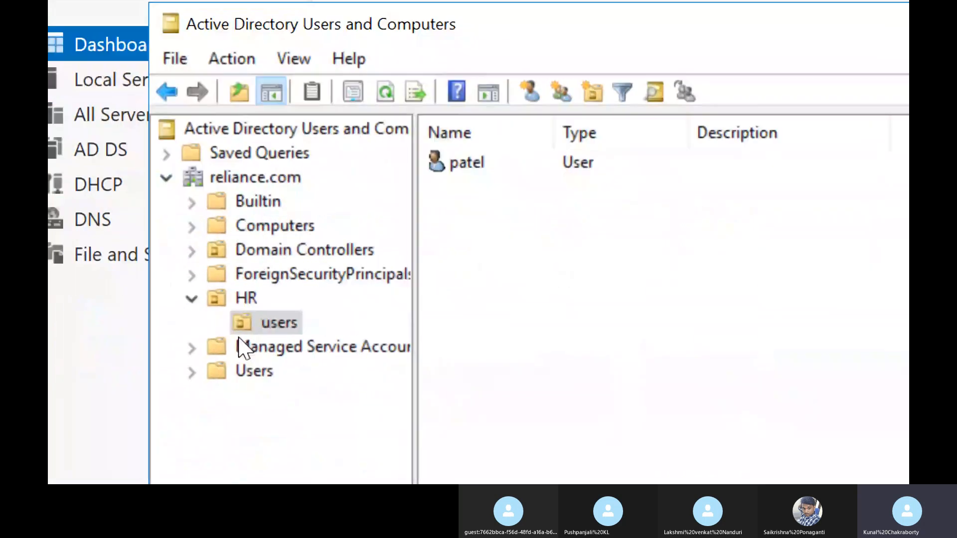
pyautogui.click(715, 78)
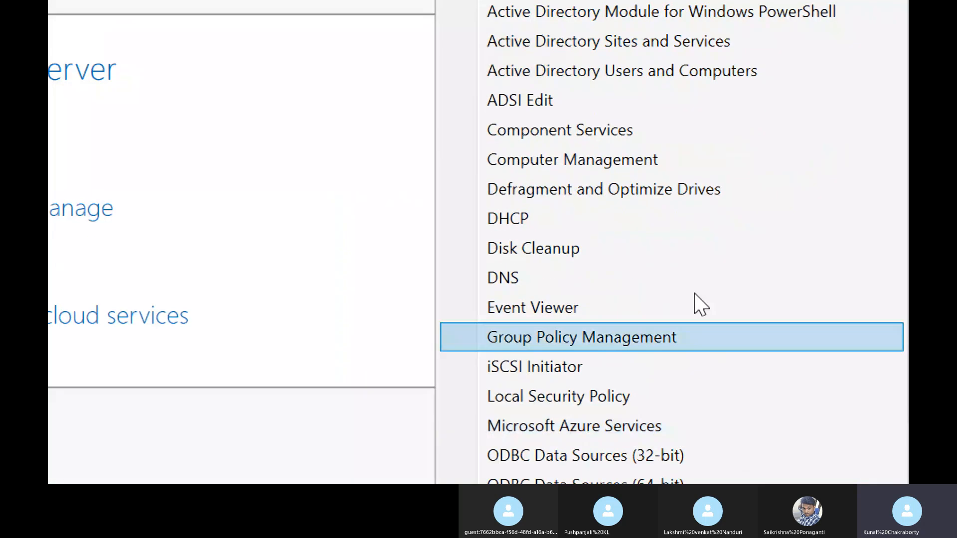
pyautogui.click(653, 343)
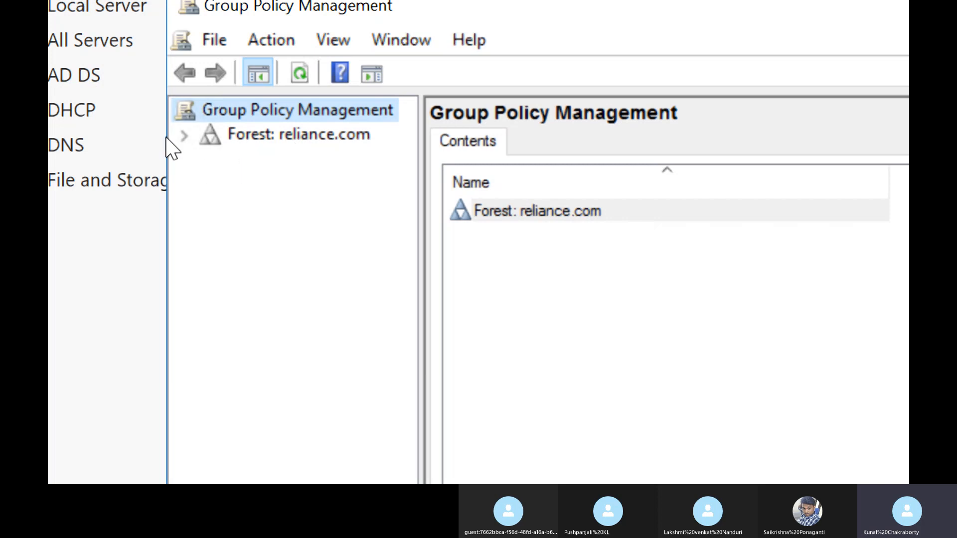
# Step: Expand the reliance.com forest down to the reliance.com domain and widen the console tree to show full names
pyautogui.click(184, 136)
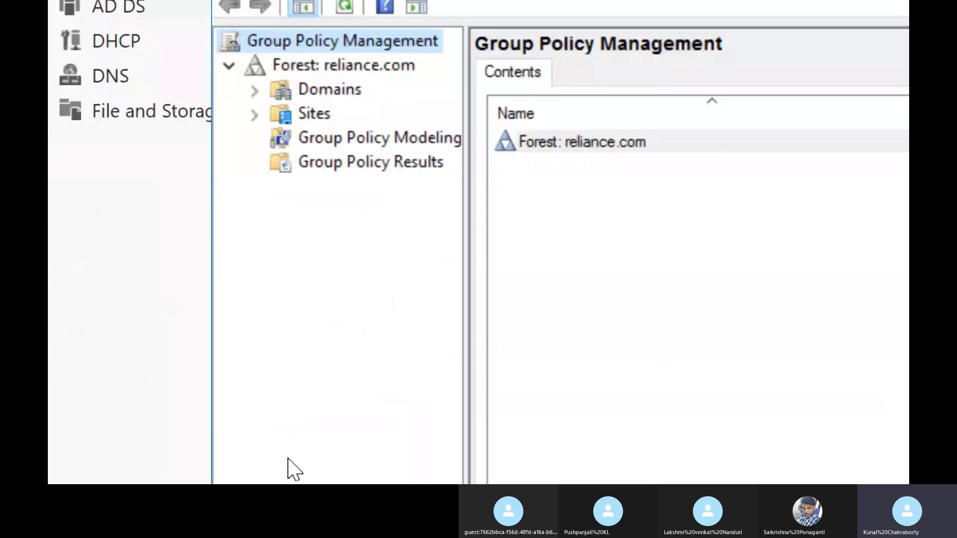
pyautogui.click(255, 92)
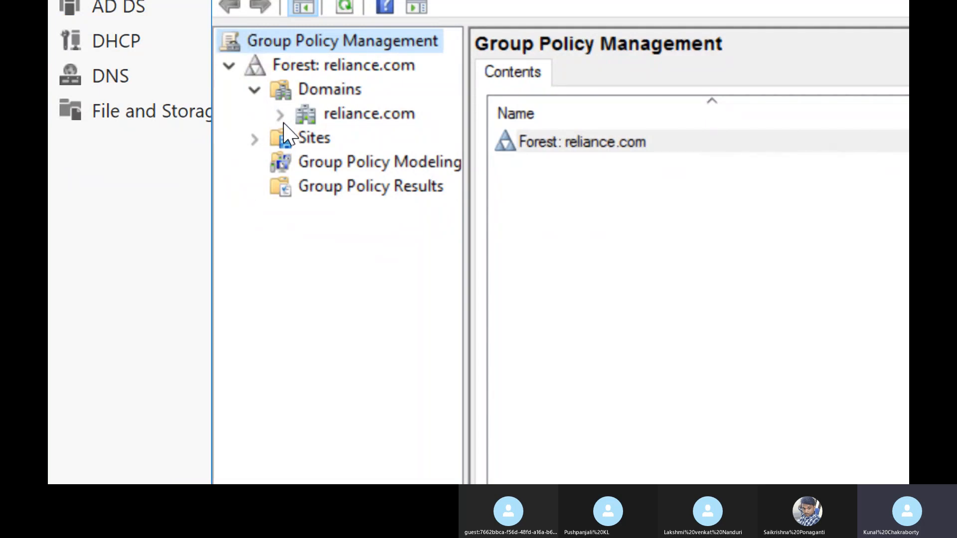
pyautogui.click(281, 115)
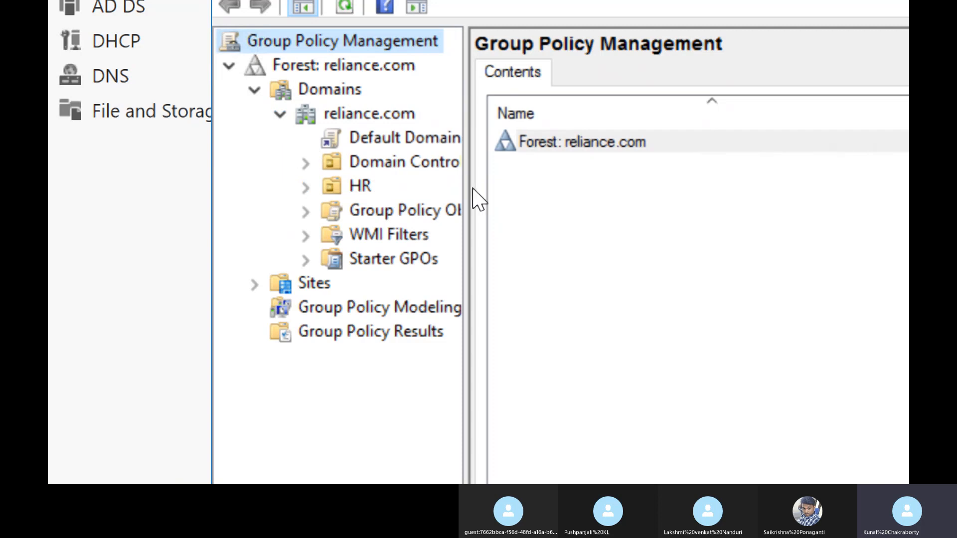
pyautogui.moveTo(463, 188); pyautogui.dragTo(527, 197)
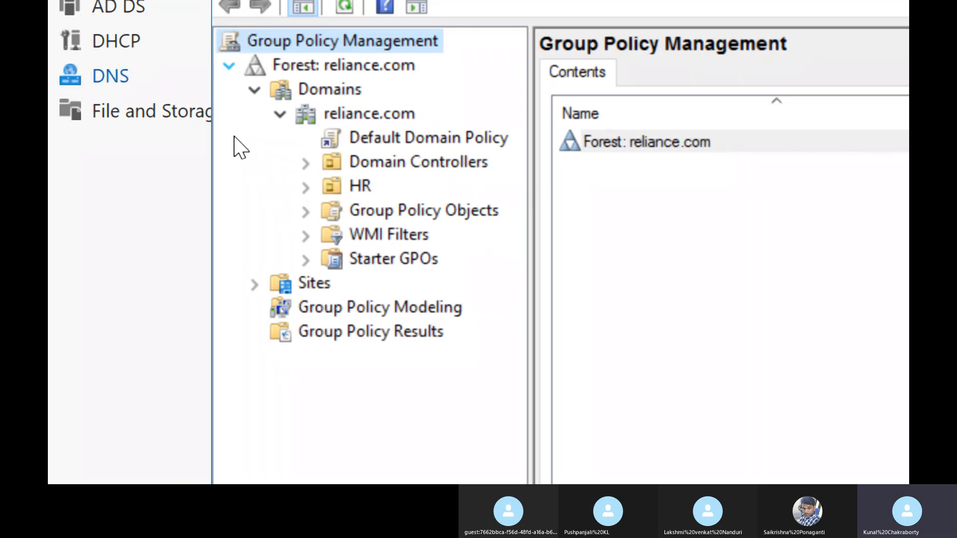
# Step: Expand the HR organizational unit and view the linked Group Policy Objects of users and HR
pyautogui.click(305, 188)
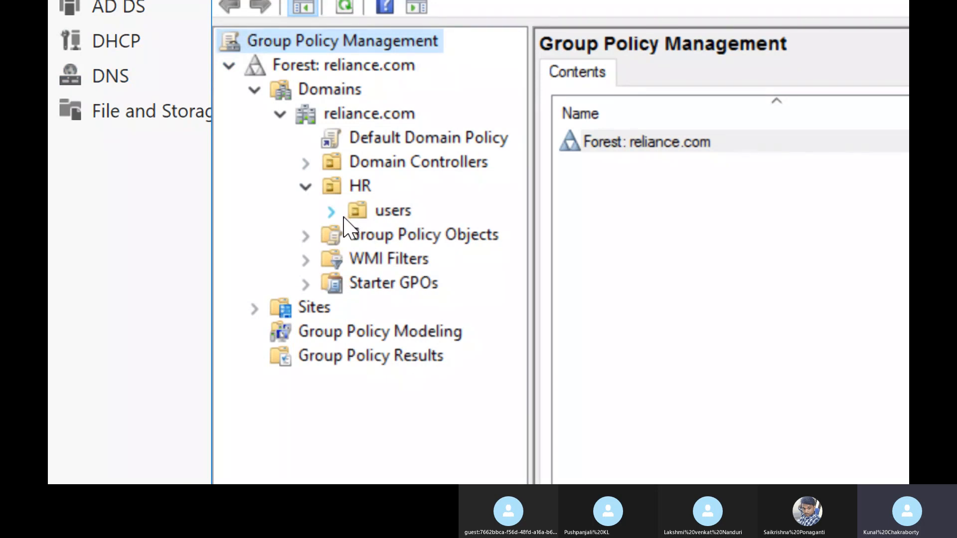
pyautogui.click(363, 211)
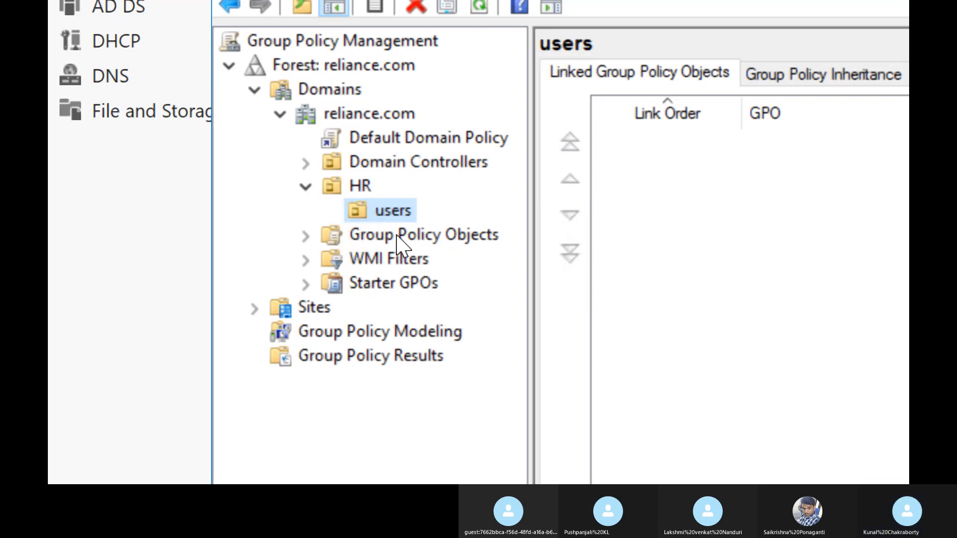
pyautogui.click(364, 192)
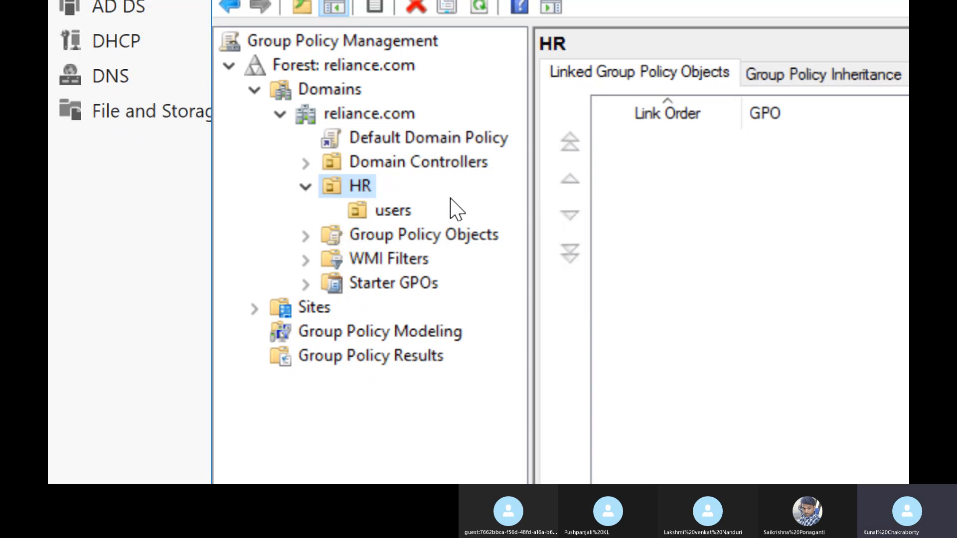
# Step: Create a Group Policy Object named user_policy in the domain and link it to the users OU under HR
pyautogui.click(378, 212)
pyautogui.rightClick(378, 220)
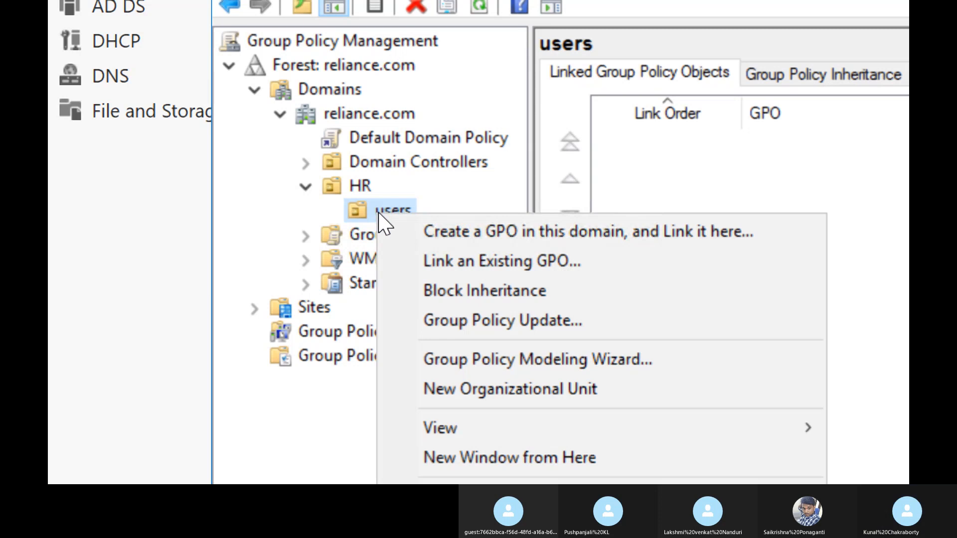
pyautogui.click(489, 239)
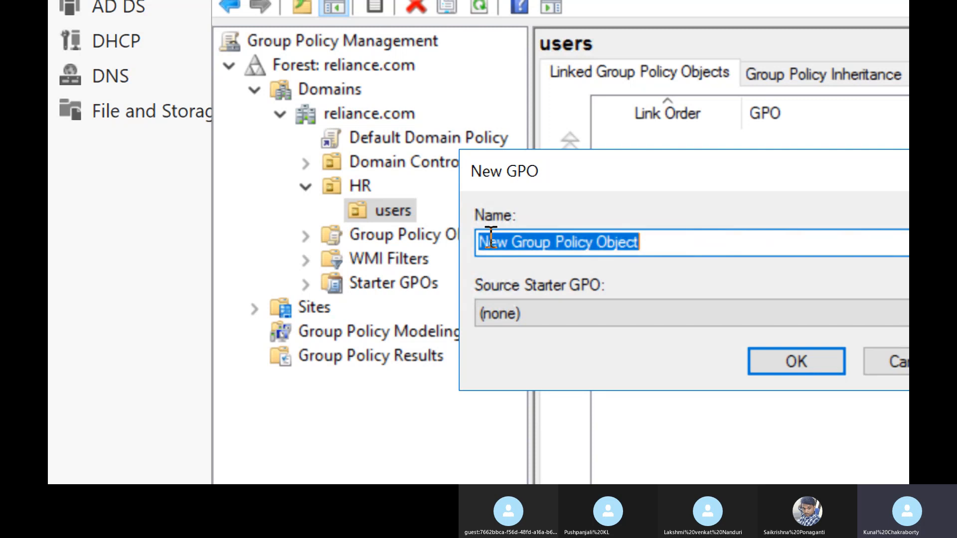
pyautogui.press('BackSpace')
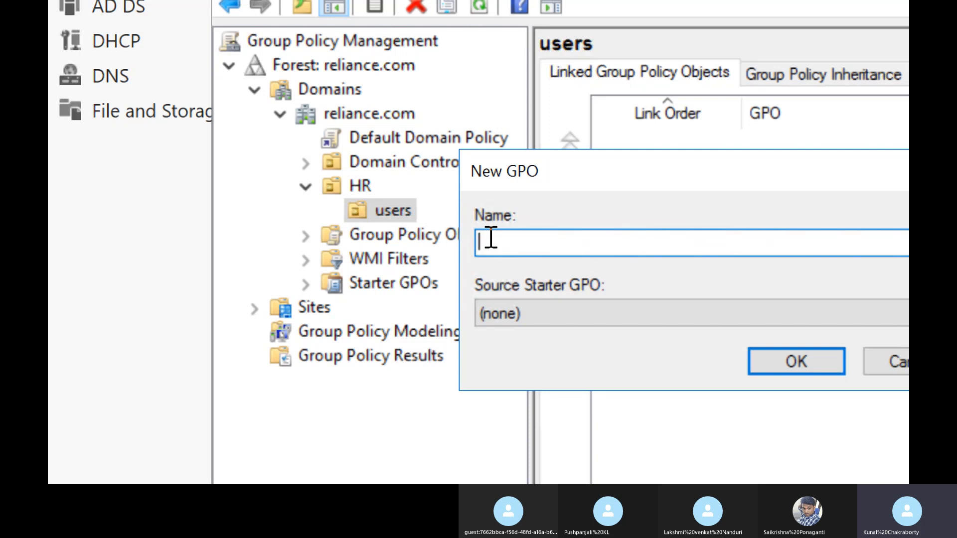
pyautogui.write('user_policy')
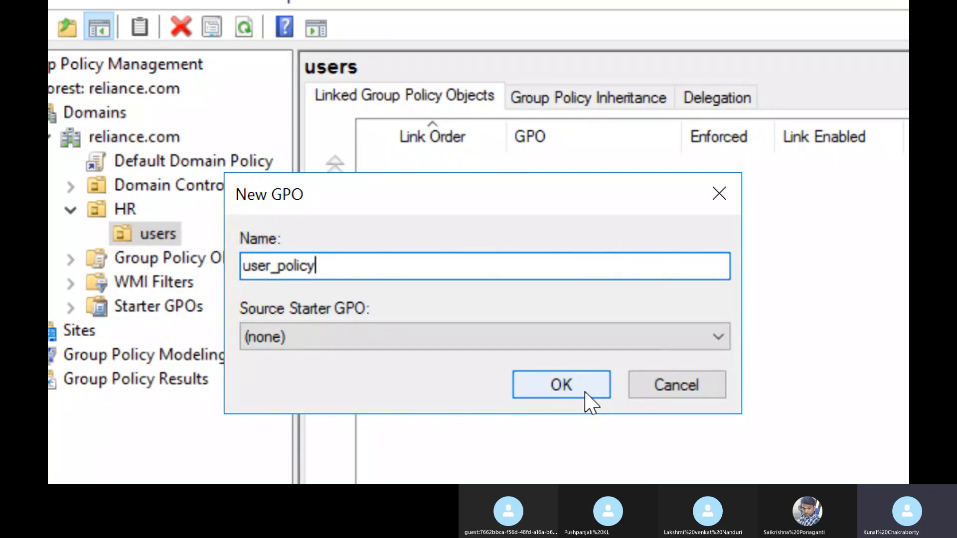
pyautogui.click(585, 392)
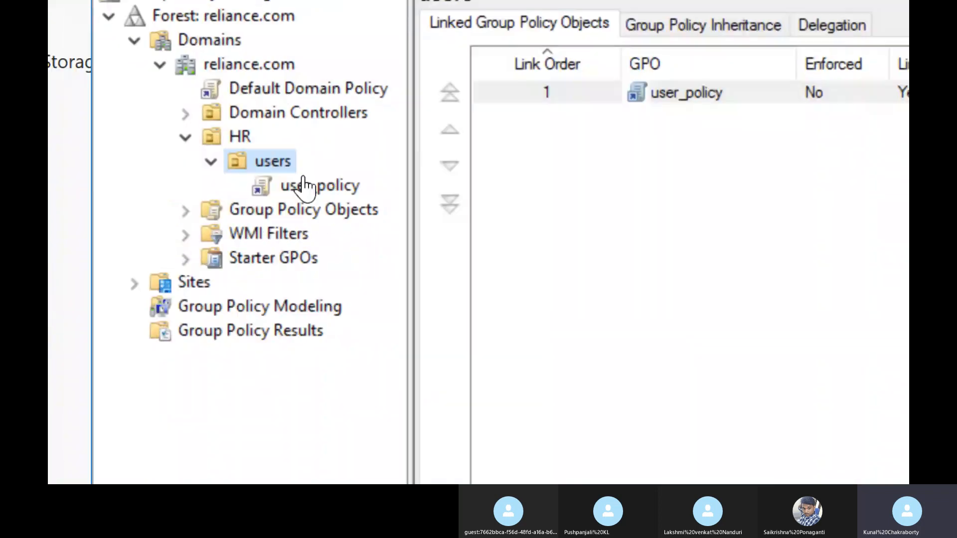
# Step: Select the user_policy link under users, acknowledge the link notice, and open the policy for editing
pyautogui.click(306, 186)
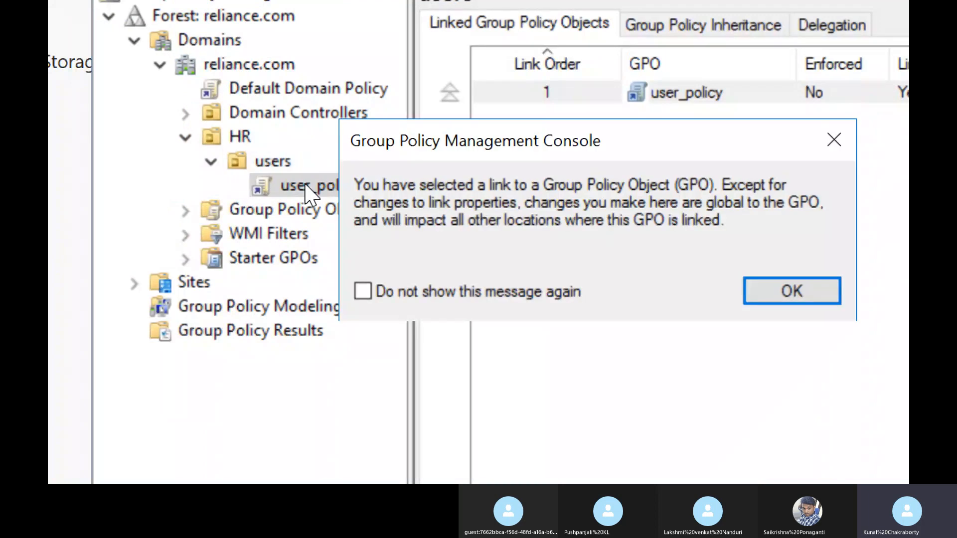
pyautogui.click(827, 294)
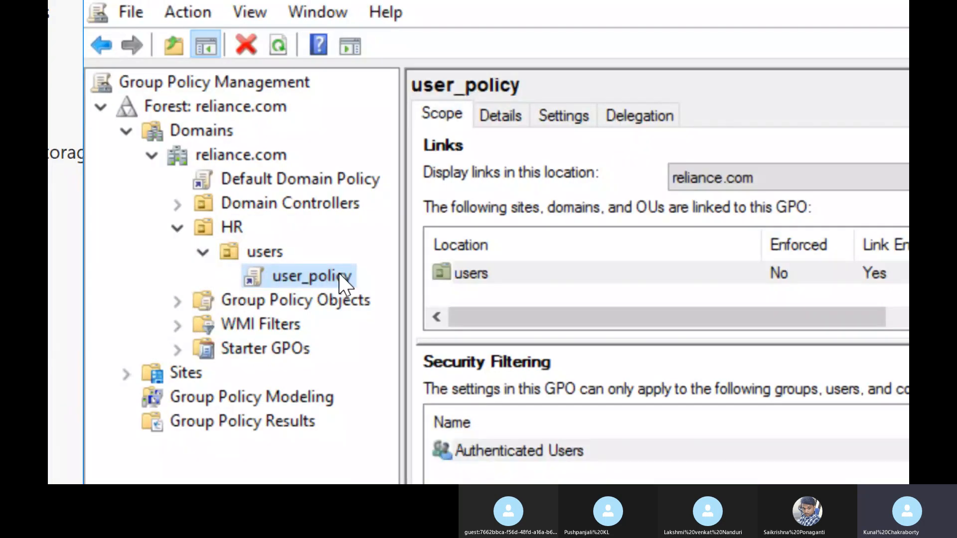
pyautogui.rightClick(344, 284)
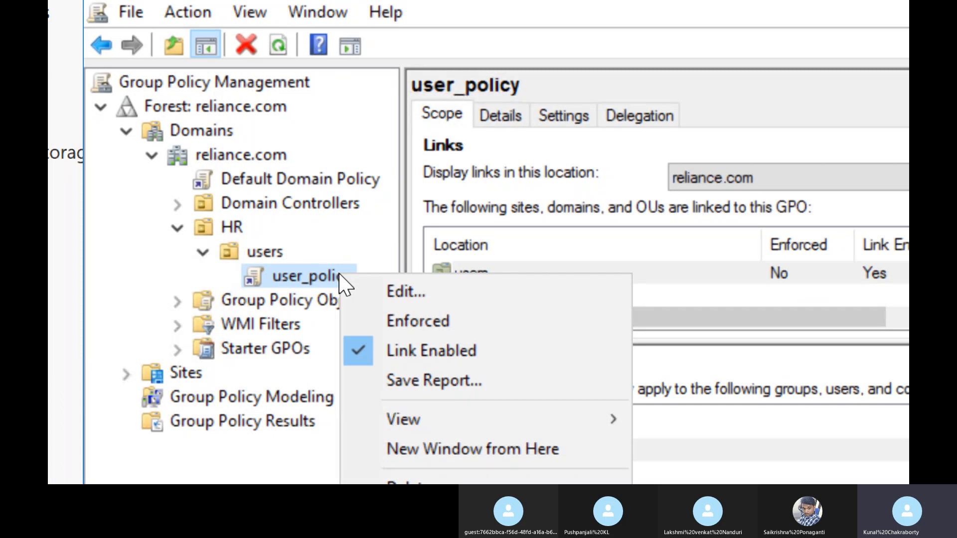
pyautogui.click(405, 289)
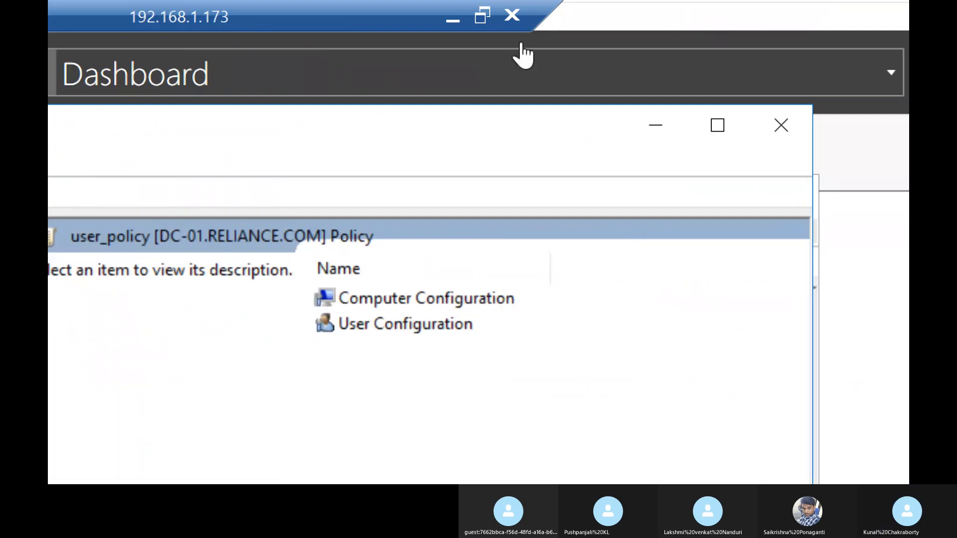
pyautogui.click(452, 20)
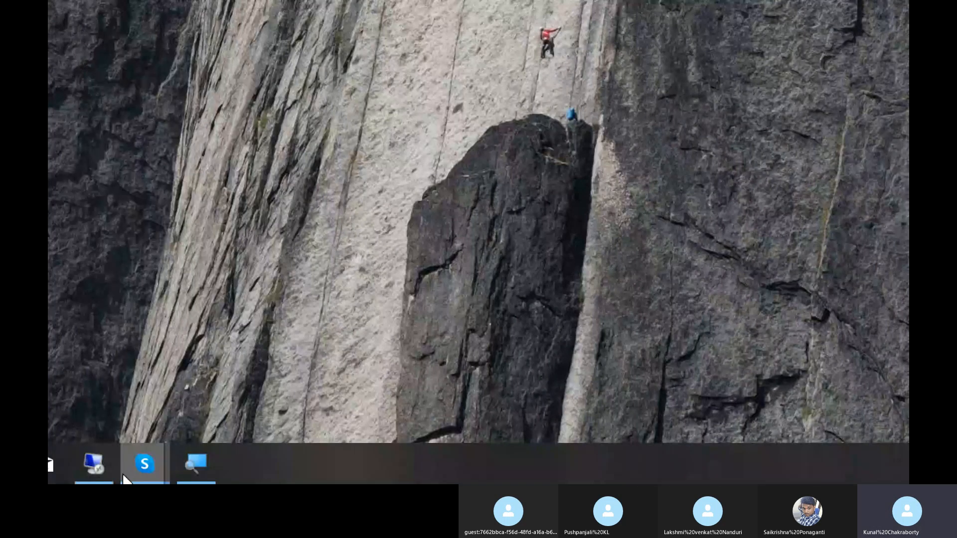
pyautogui.click(194, 464)
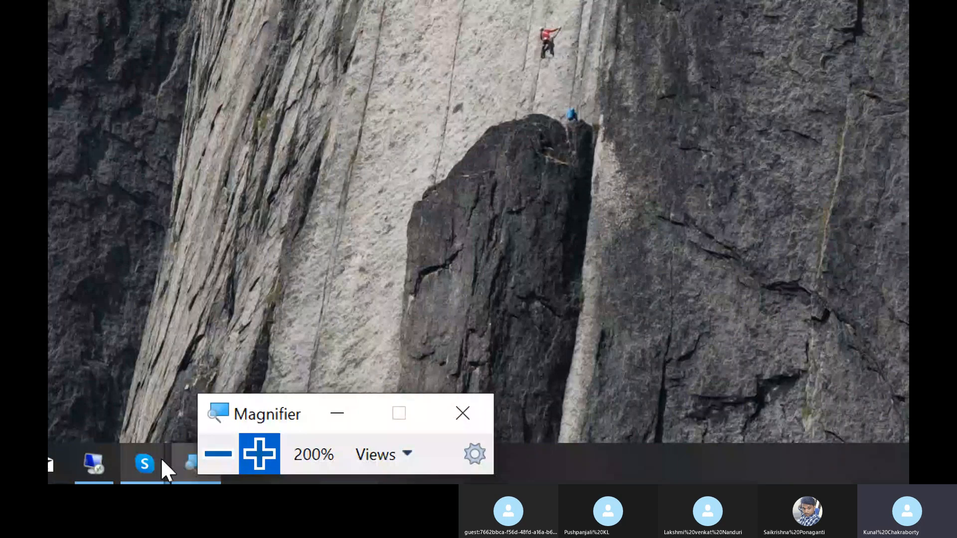
pyautogui.click(338, 413)
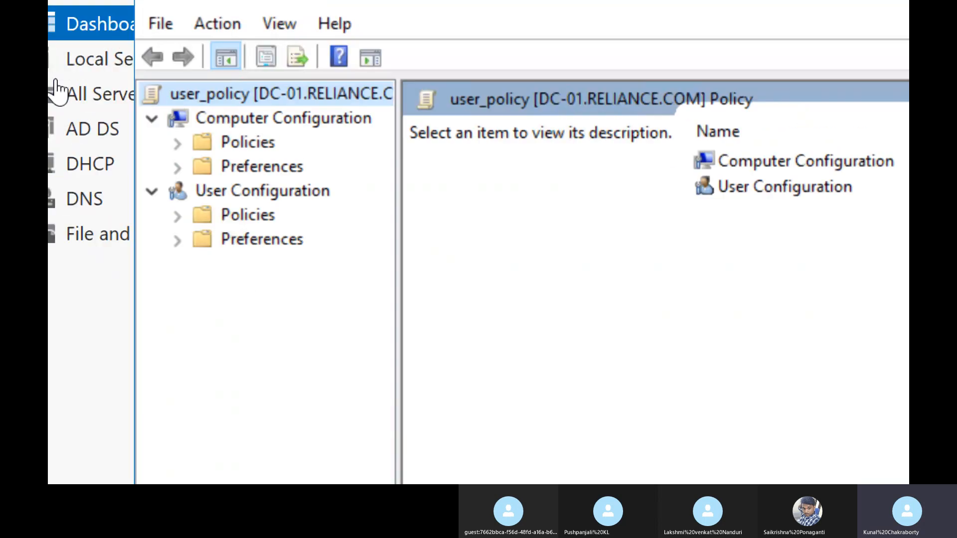
# Step: Expand the User Configuration policies down to the Administrative Templates folders and widen the console tree
pyautogui.click(177, 216)
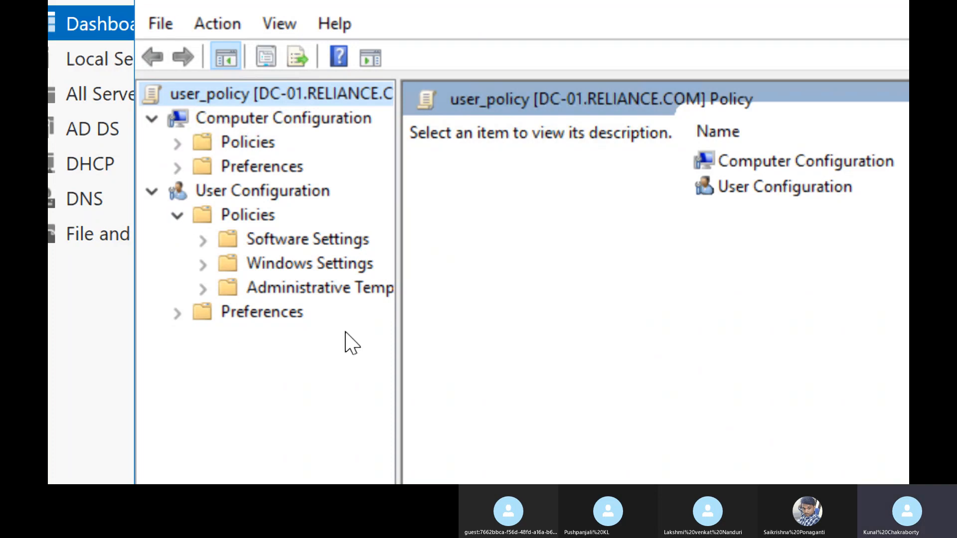
pyautogui.moveTo(397, 359); pyautogui.dragTo(491, 359)
pyautogui.click(203, 289)
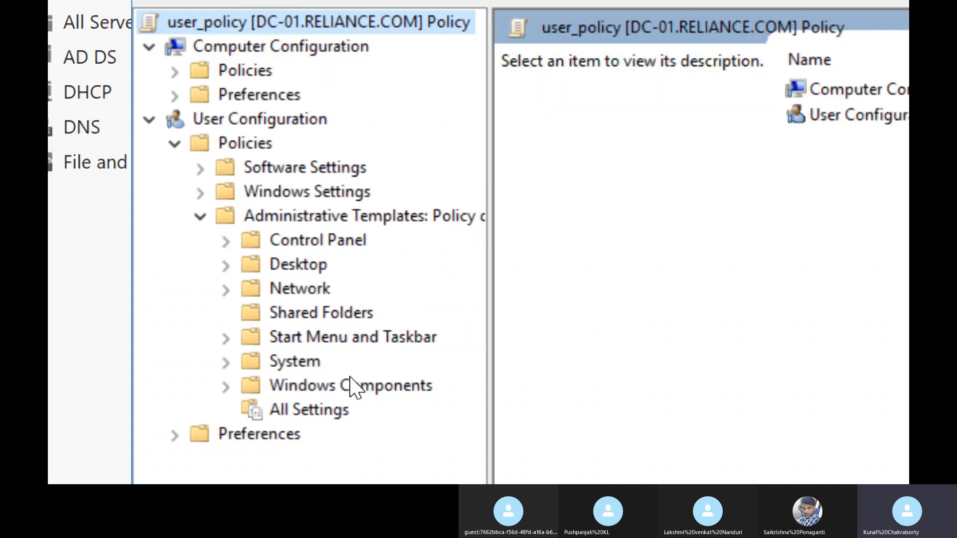
# Step: Look through the complete list of user policies under All Settings in Administrative Templates
pyautogui.click(316, 417)
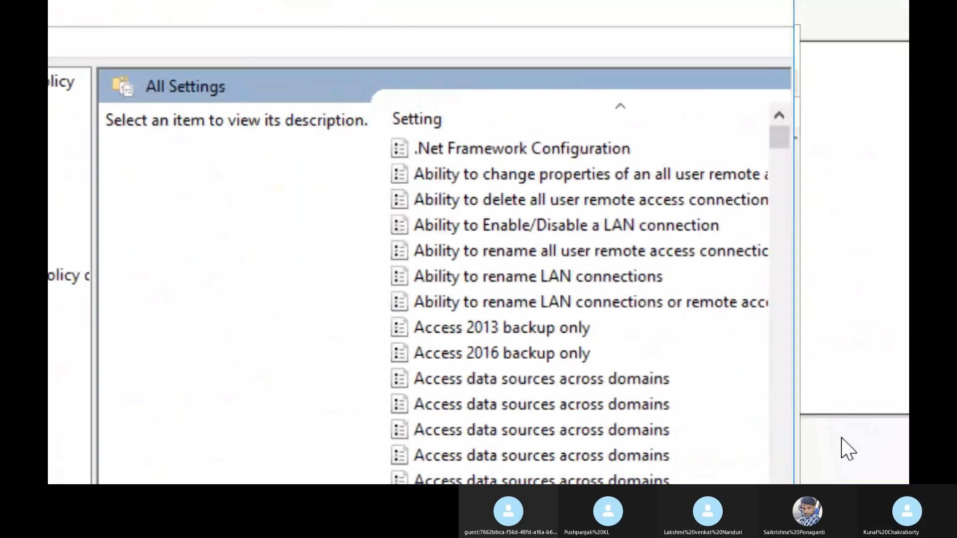
pyautogui.moveTo(784, 101); pyautogui.dragTo(787, 468)
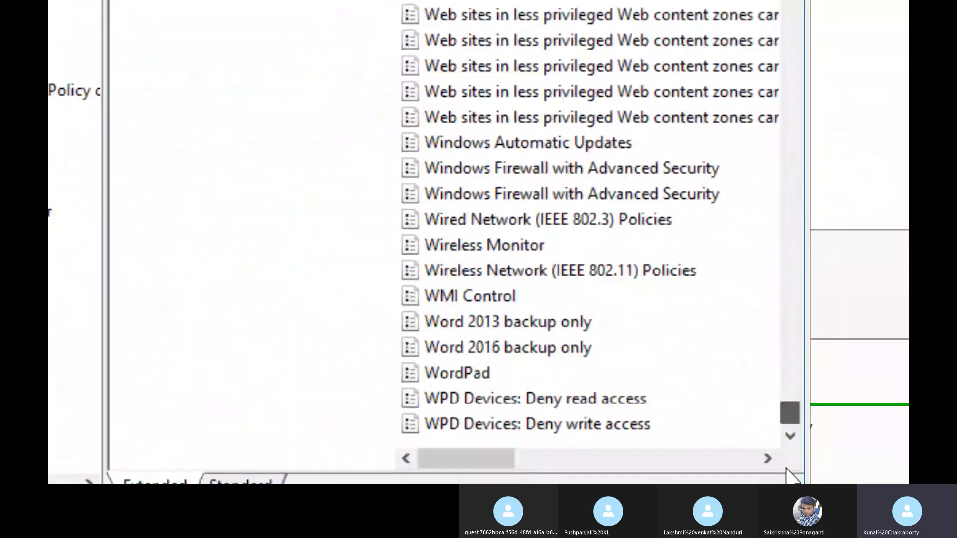
pyautogui.moveTo(790, 421); pyautogui.dragTo(788, 36)
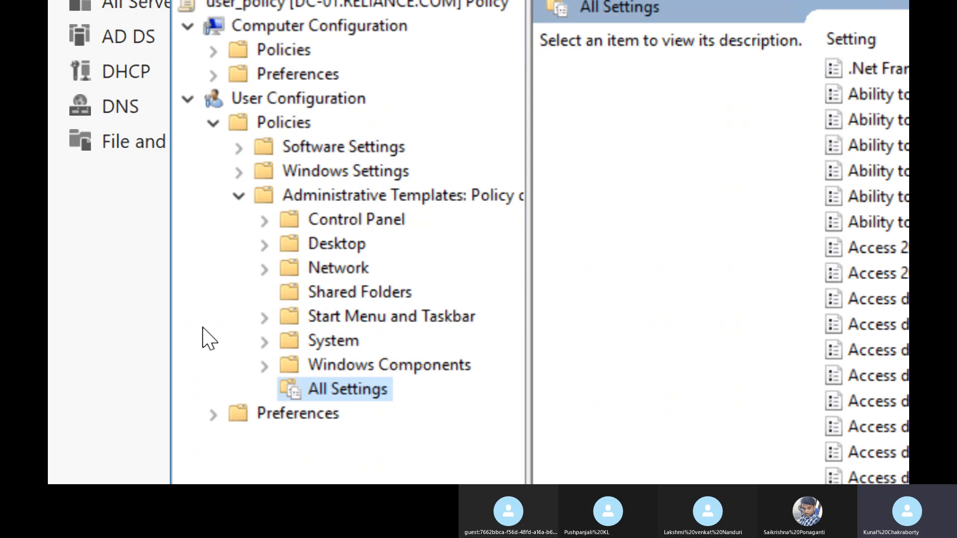
# Step: Show the Control Panel policies under Administrative Templates and review the description of Prohibit access to Control Panel and PC settings
pyautogui.click(382, 231)
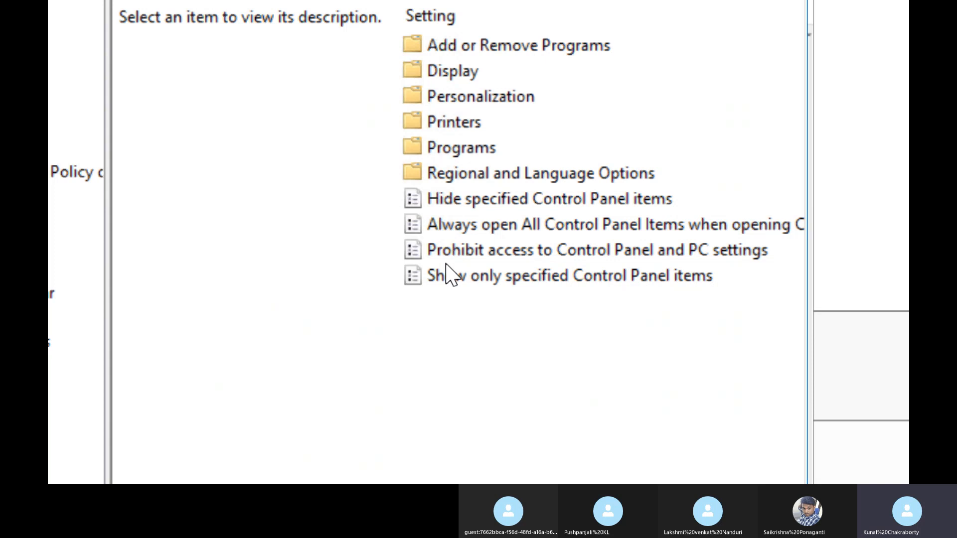
pyautogui.click(452, 250)
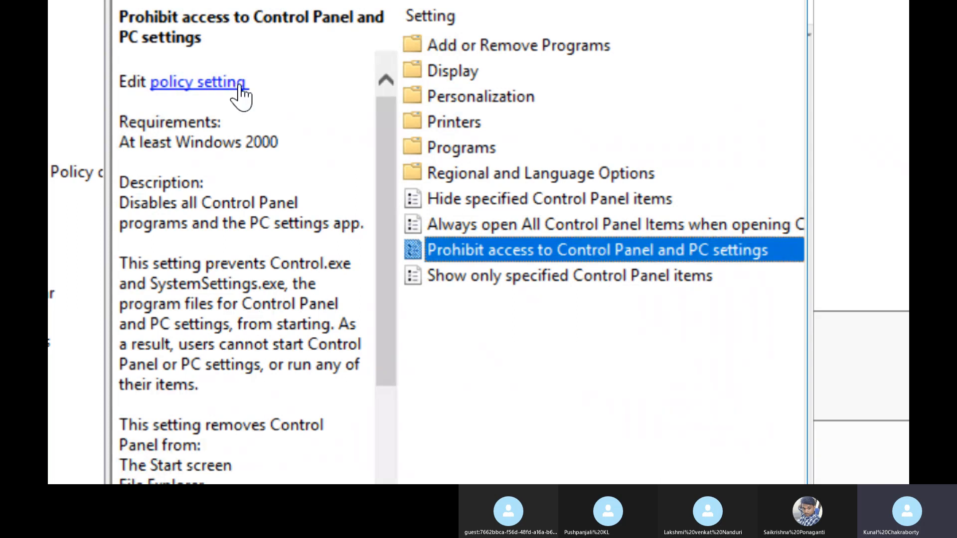
pyautogui.click(552, 229)
pyautogui.click(557, 245)
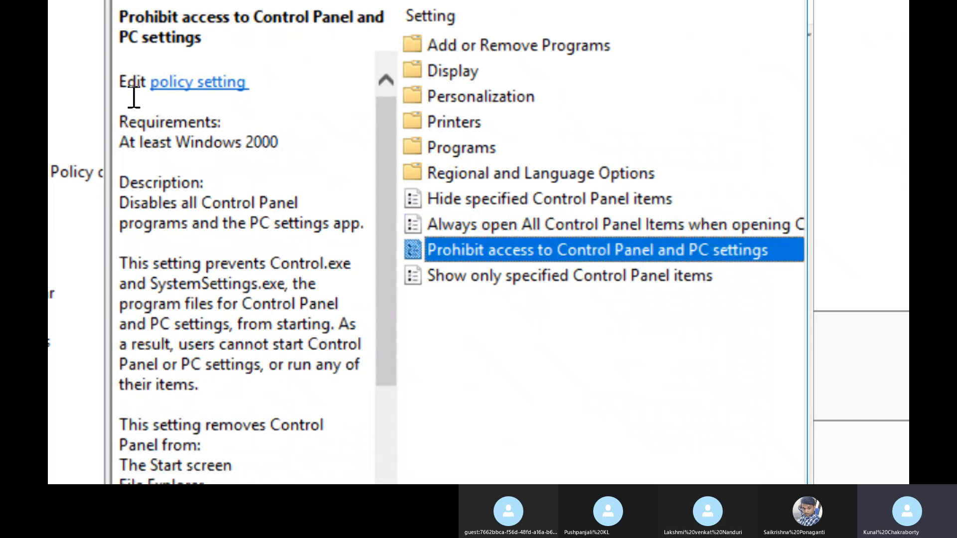
pyautogui.rightClick(668, 256)
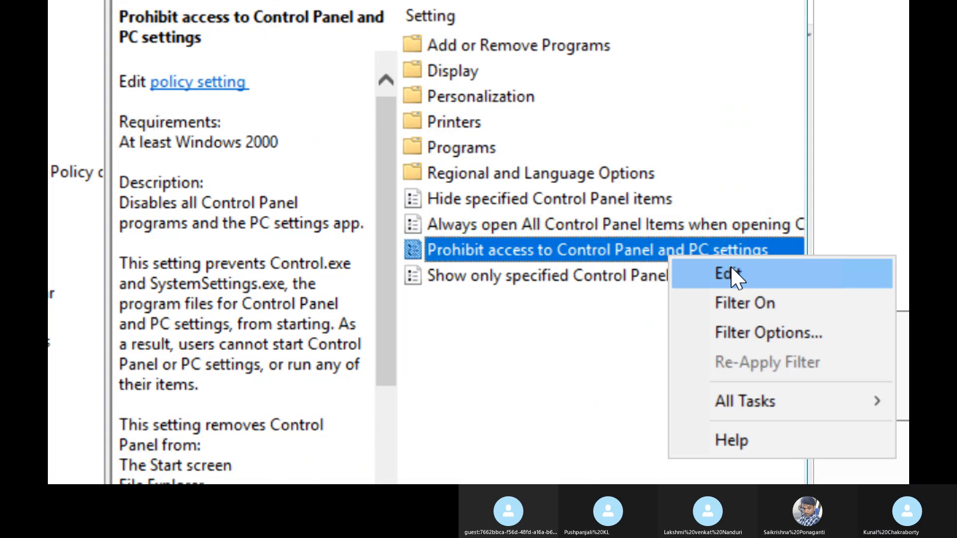
pyautogui.click(545, 247)
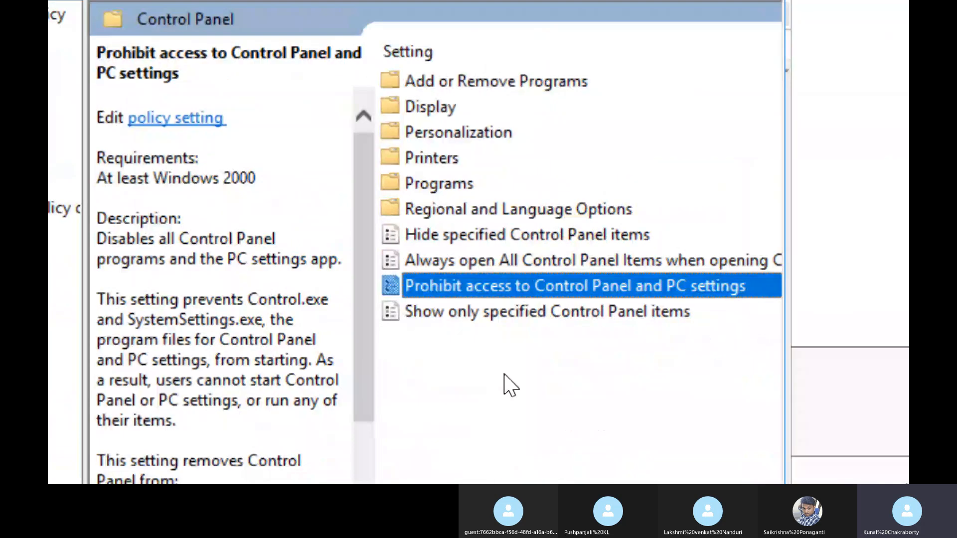
# Step: Set the Prohibit access to Control Panel and PC settings policy to Enabled and apply the change
pyautogui.click(513, 344)
pyautogui.click(529, 293)
pyautogui.doubleClick(526, 287)
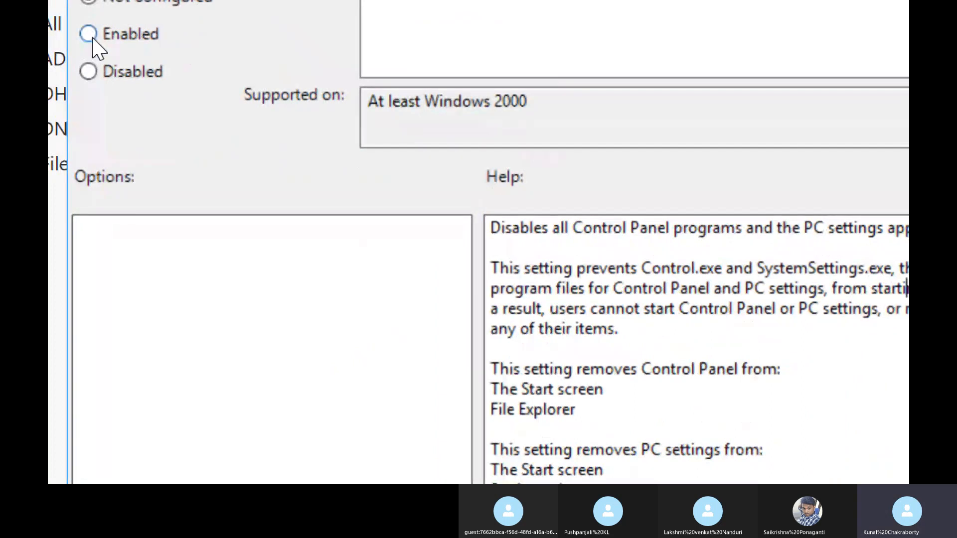
pyautogui.click(90, 36)
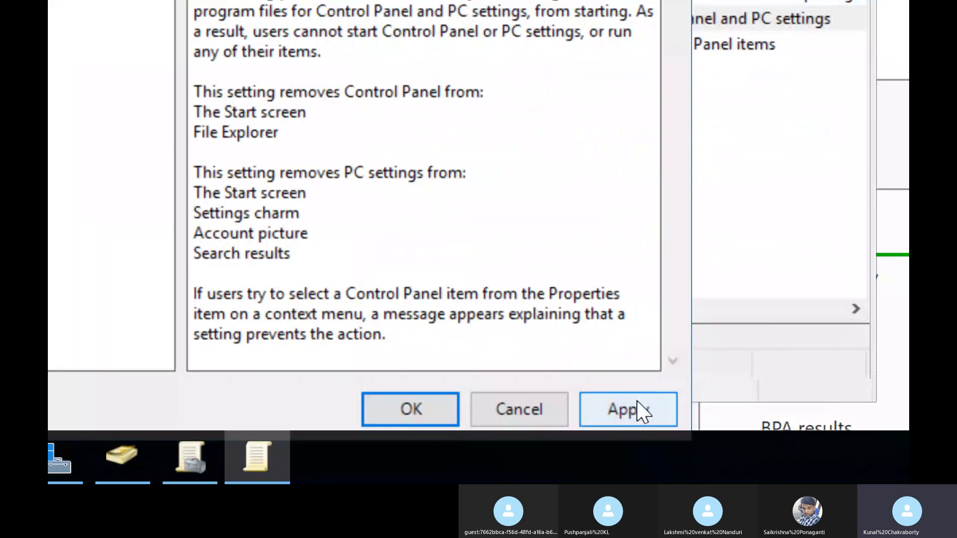
pyautogui.click(640, 411)
pyautogui.click(429, 413)
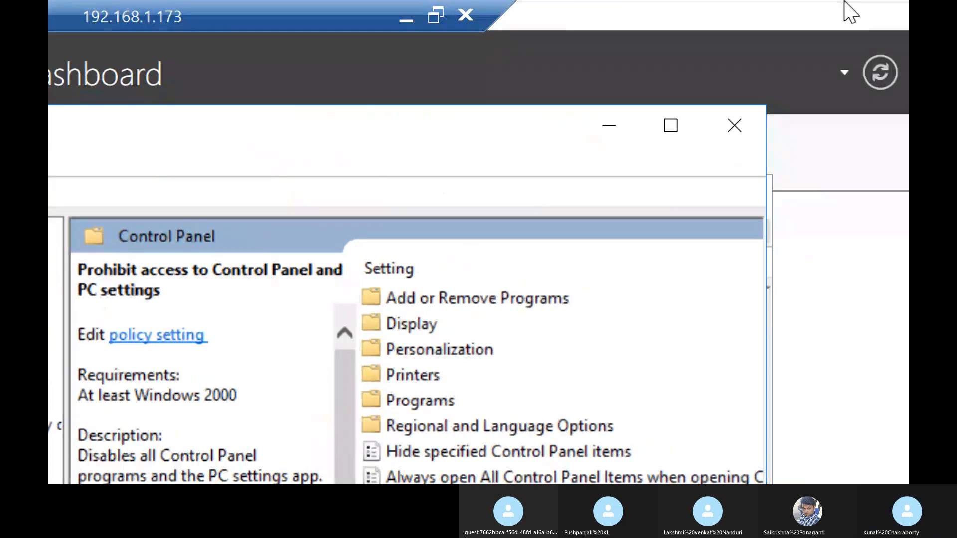
# Step: Switch to the locked client virtual machine and bring up its password sign-in screen
pyautogui.moveTo(714, 2)
pyautogui.click(862, 25)
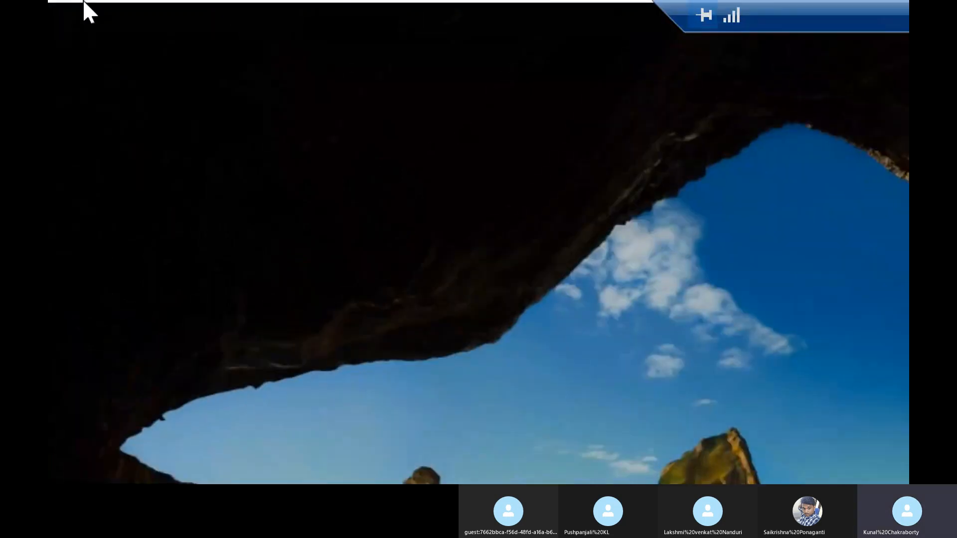
pyautogui.moveTo(81, 7)
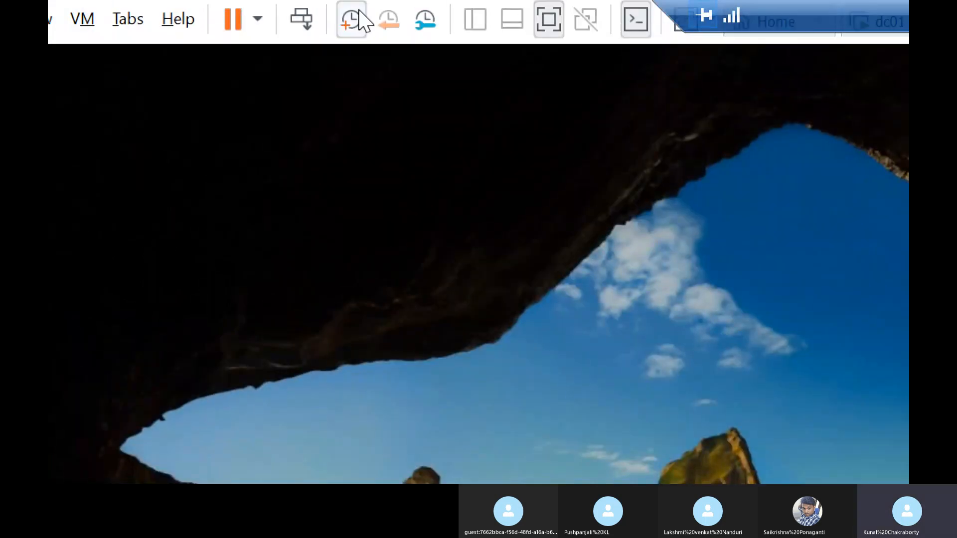
pyautogui.click(307, 20)
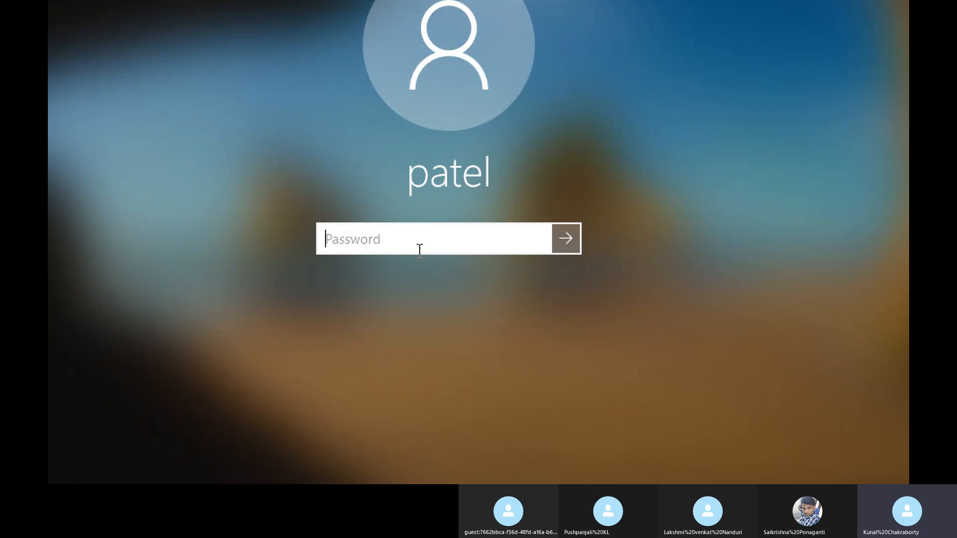
# Step: Try to sign in to the client machine with the account password
pyautogui.write('••••••••••')
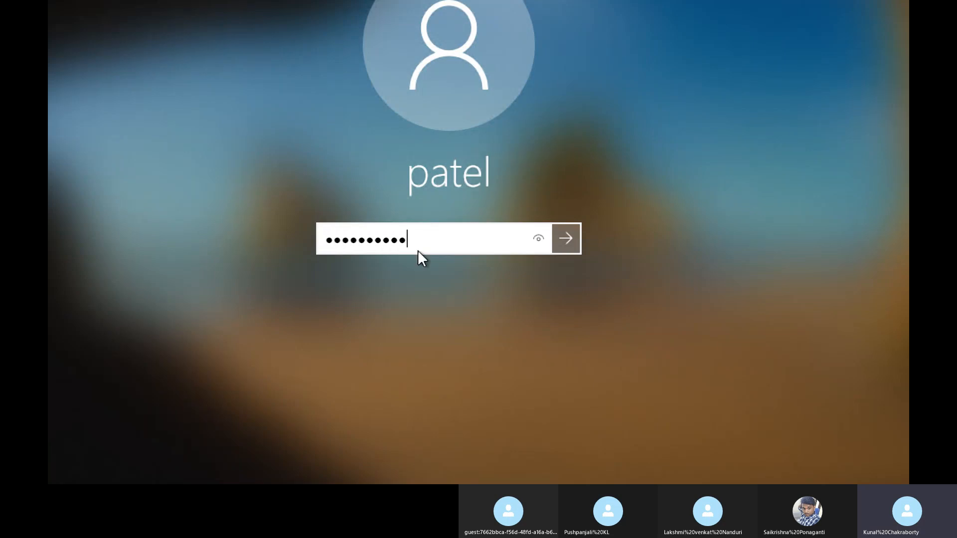
pyautogui.press('Return')
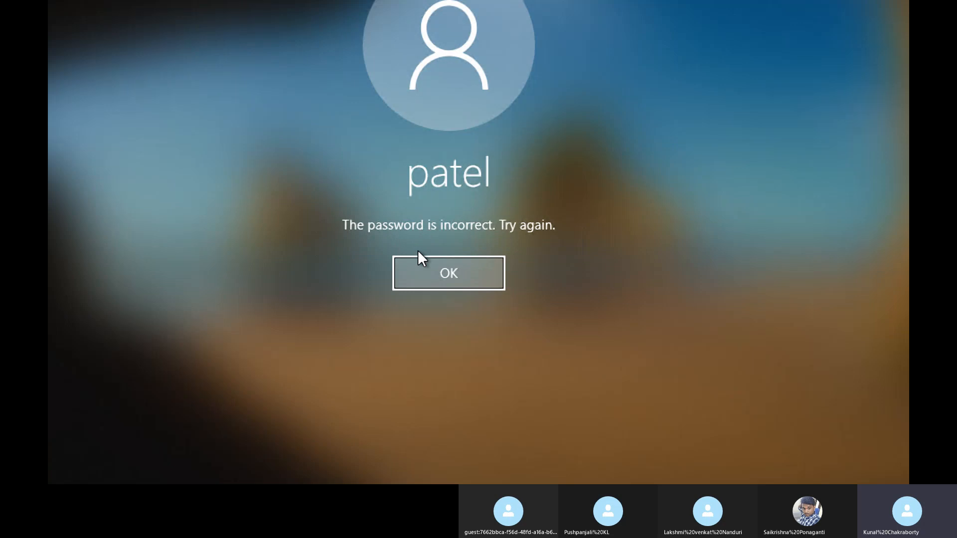
# Step: Return to the password prompt, re-enter the account password, and sign in to the client machine
pyautogui.press('Return')
pyautogui.write('••••••••')
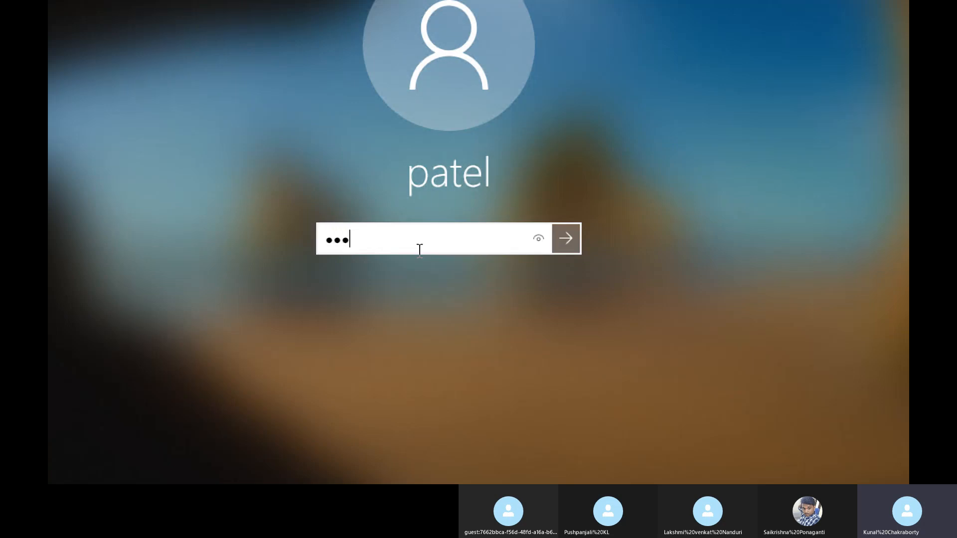
pyautogui.press('Return')
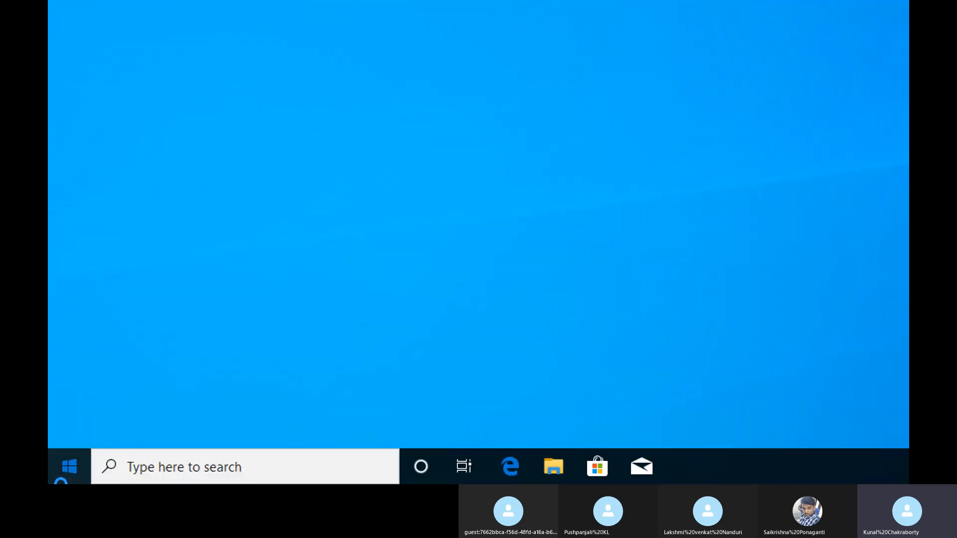
# Step: Try to open Windows Settings on the client machine to test the Control Panel and PC settings restriction
pyautogui.click(72, 455)
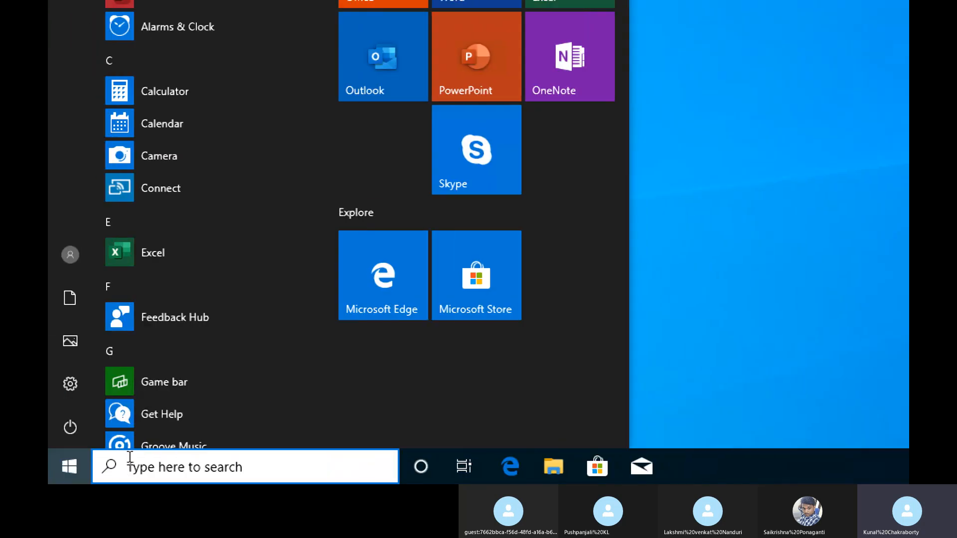
pyautogui.click(65, 385)
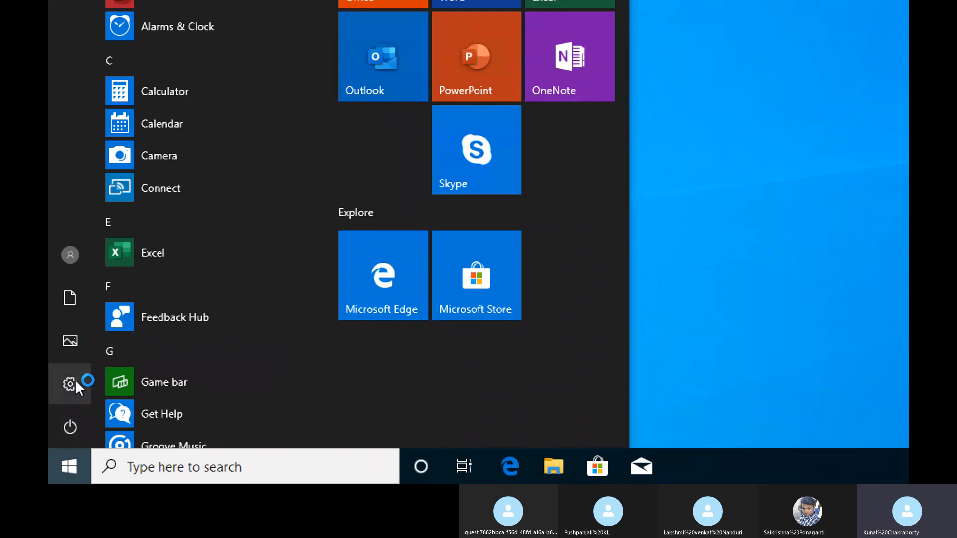
pyautogui.moveTo(64, 385)
pyautogui.moveTo(73, 382)
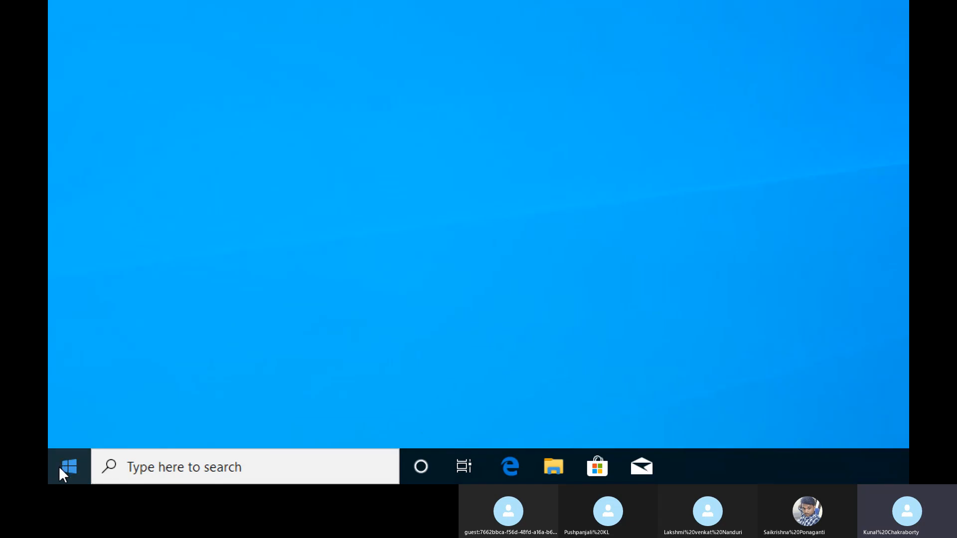
# Step: Search for control on the client, try to open Control Panel to test the policy, and dismiss the resulting dialog
pyautogui.click(65, 466)
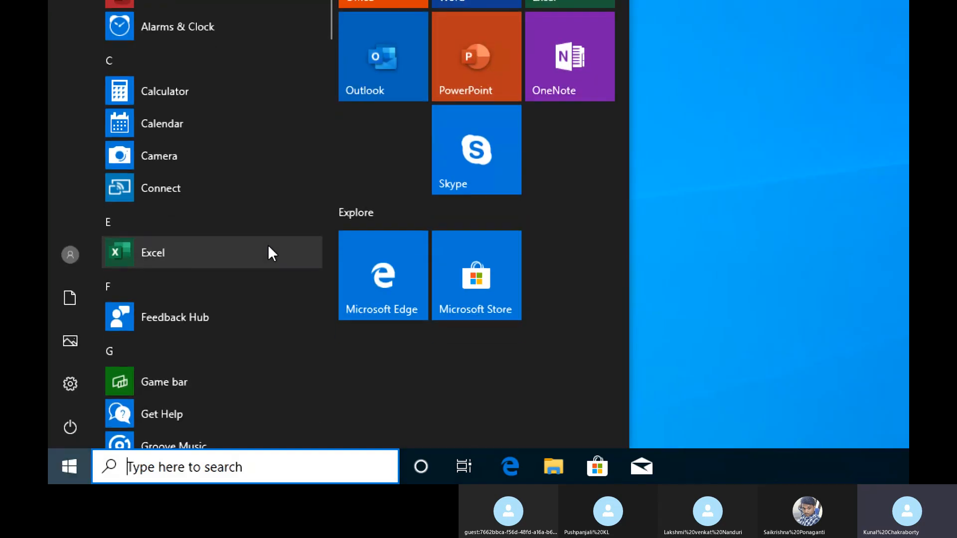
pyautogui.write('contr')
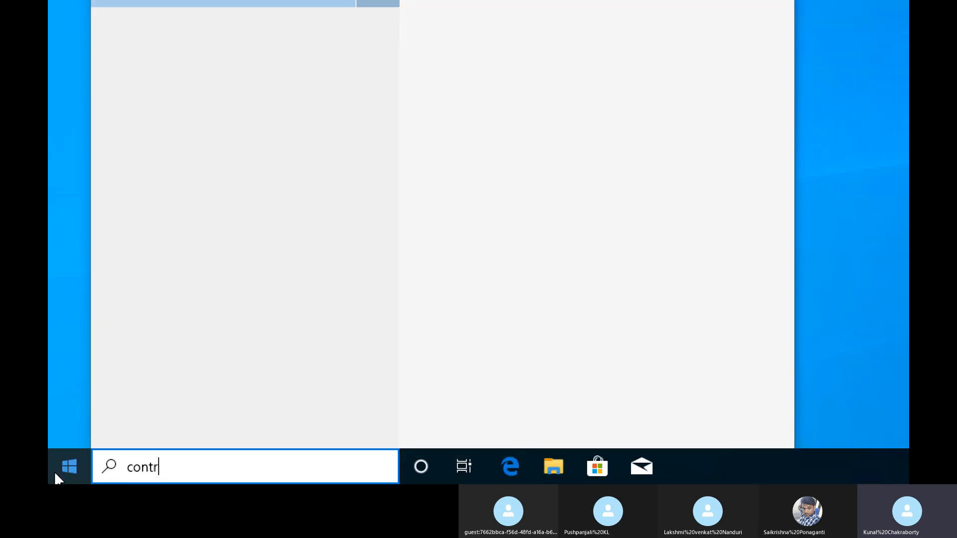
pyautogui.write('ol')
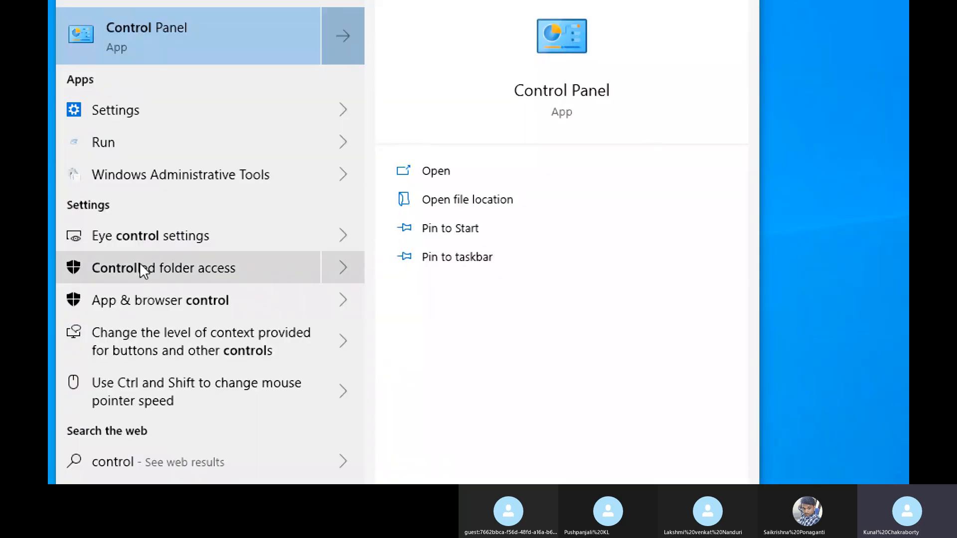
pyautogui.click(445, 175)
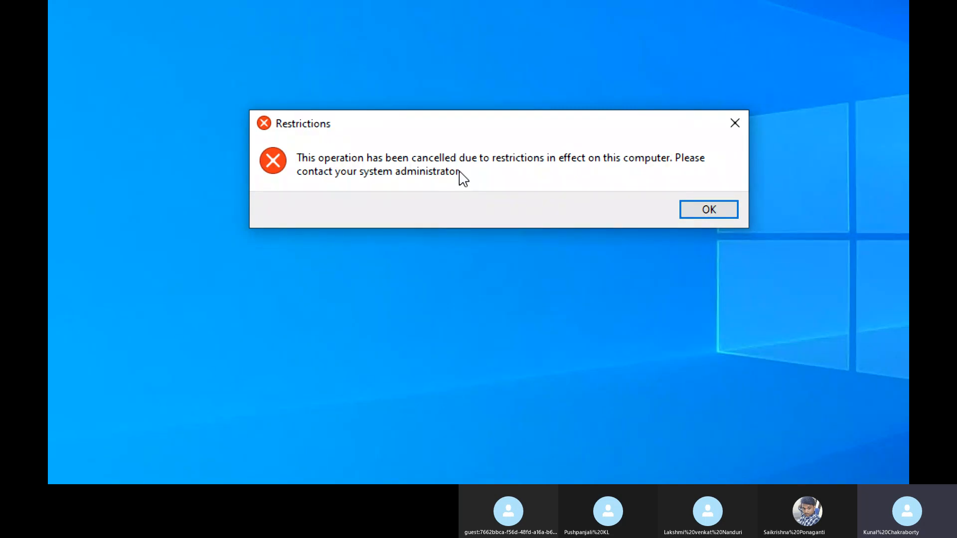
pyautogui.click(666, 143)
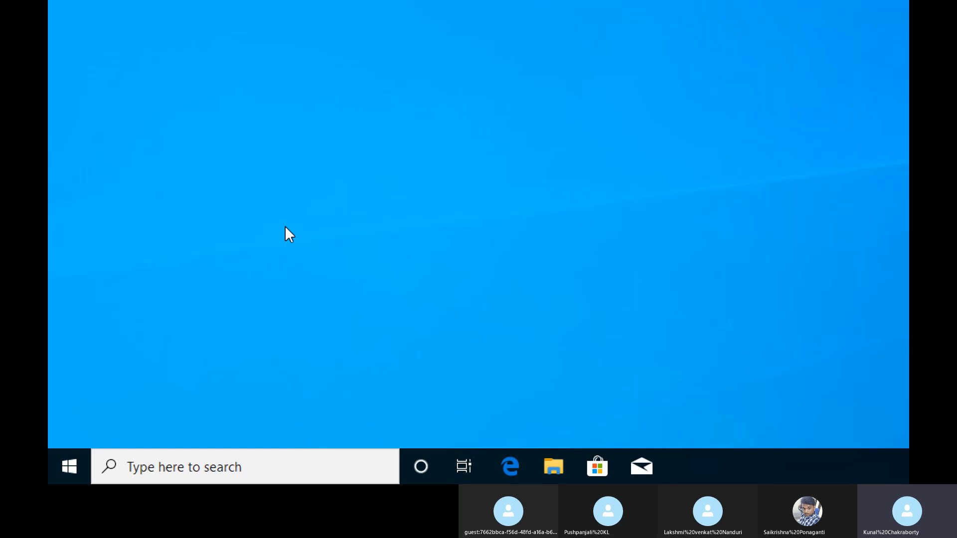
# Step: Launch Command Prompt on the client by running cmd
pyautogui.press('super+r')
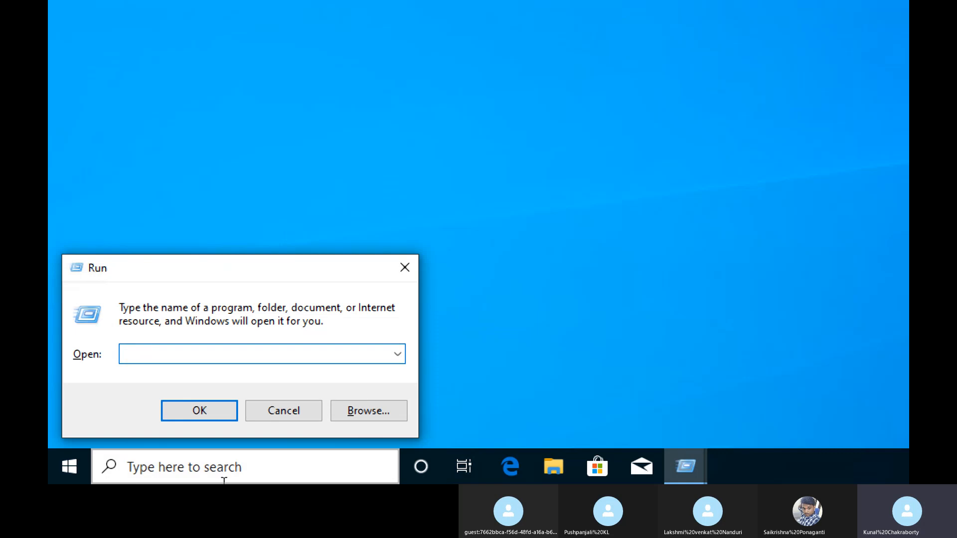
pyautogui.write('cmd')
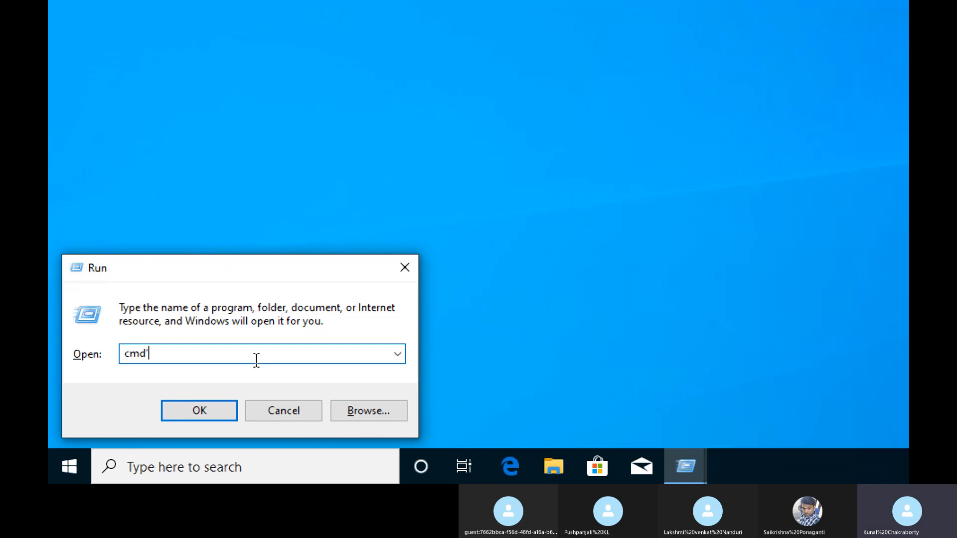
pyautogui.click(219, 410)
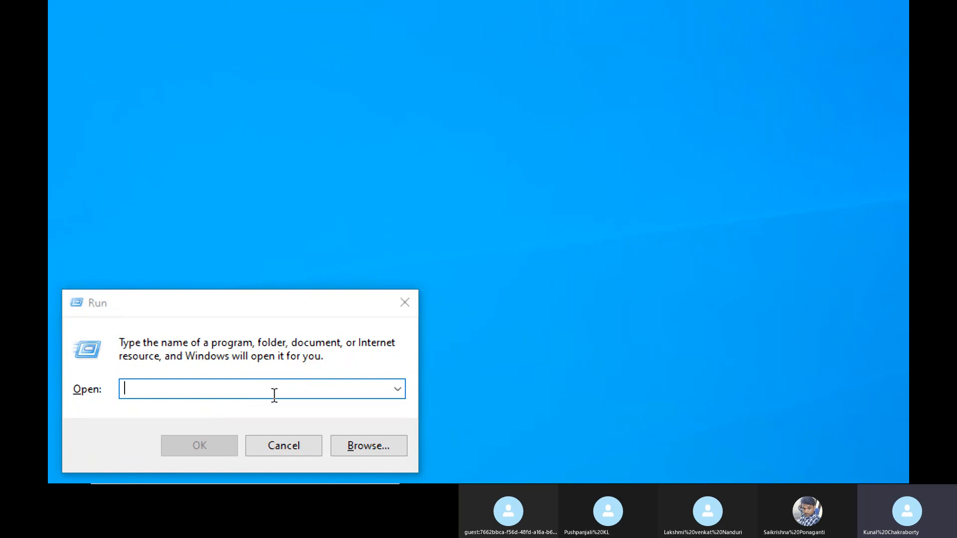
pyautogui.write('cmd')
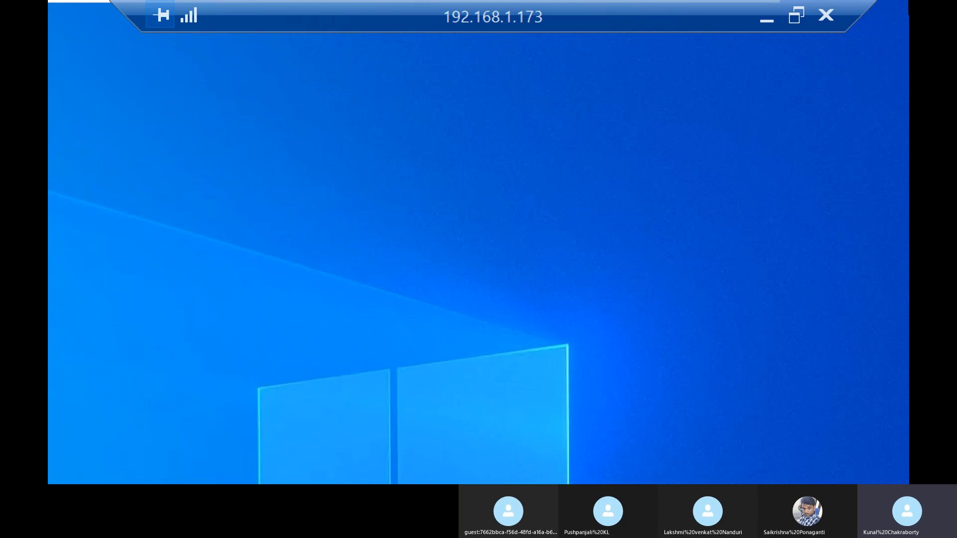
# Step: Switch to the host, reduce Magnifier to 100%, return to the 192.168.1.173 remote session, and minimize Magnifier
pyautogui.click(765, 19)
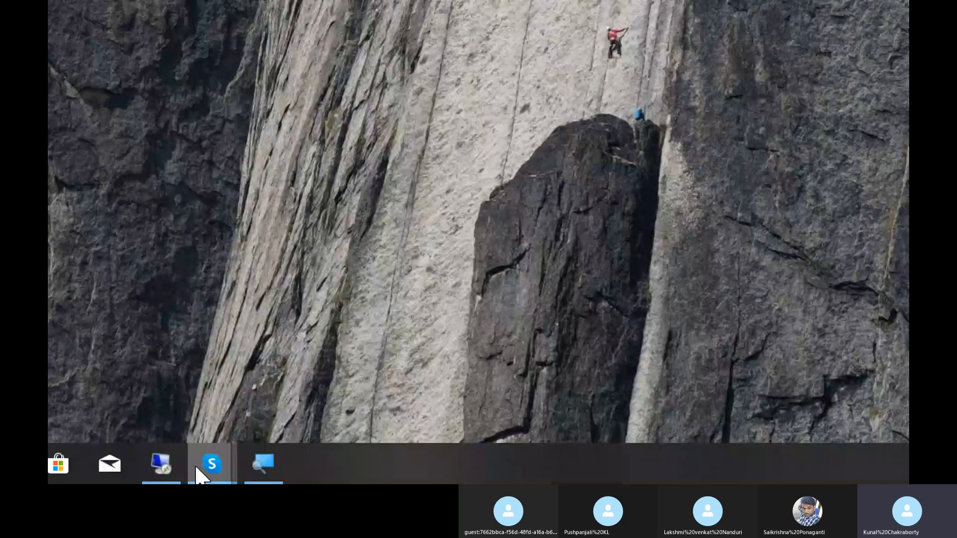
pyautogui.click(262, 465)
pyautogui.click(222, 455)
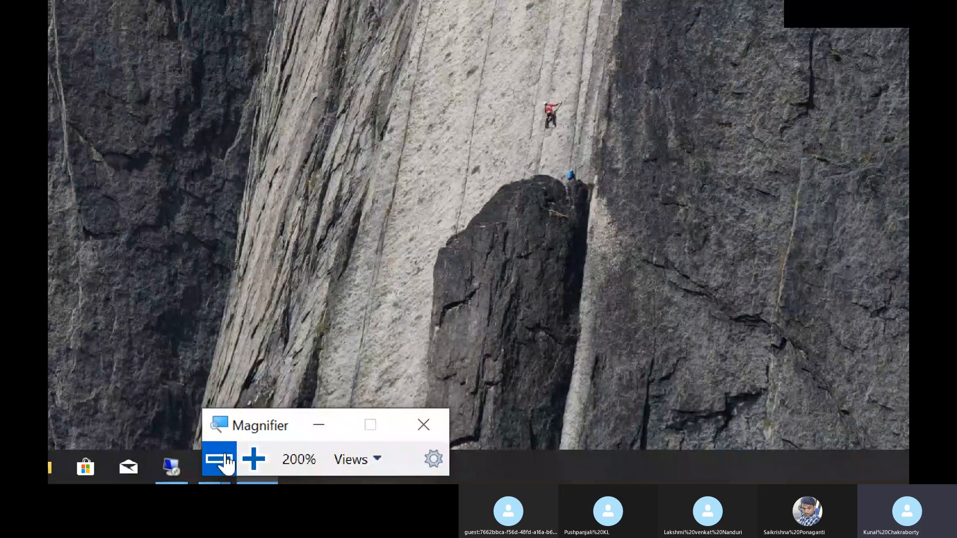
pyautogui.click(267, 472)
pyautogui.click(141, 448)
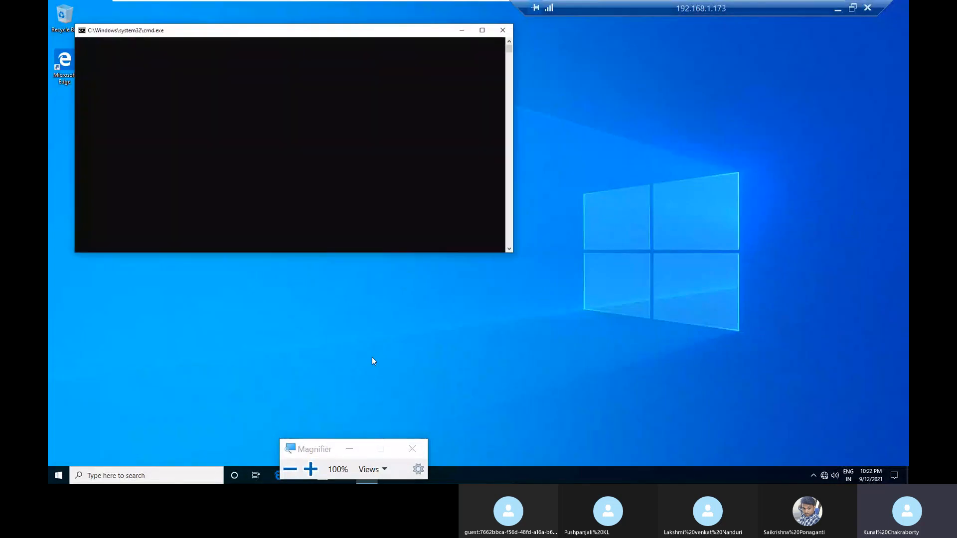
pyautogui.click(350, 449)
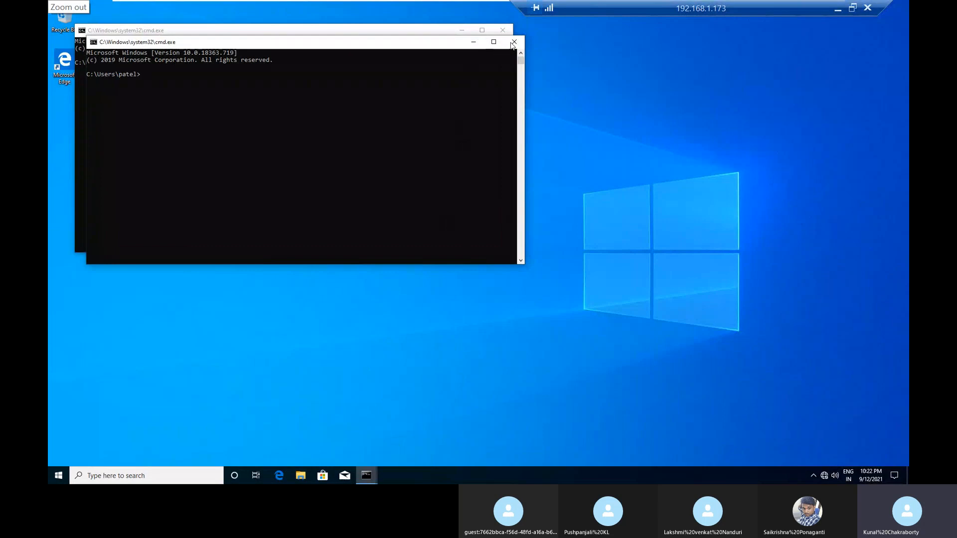
# Step: Close the duplicate Command Prompt window and move the remaining one nearer the middle of the desktop
pyautogui.click(514, 42)
pyautogui.moveTo(432, 30); pyautogui.dragTo(499, 83)
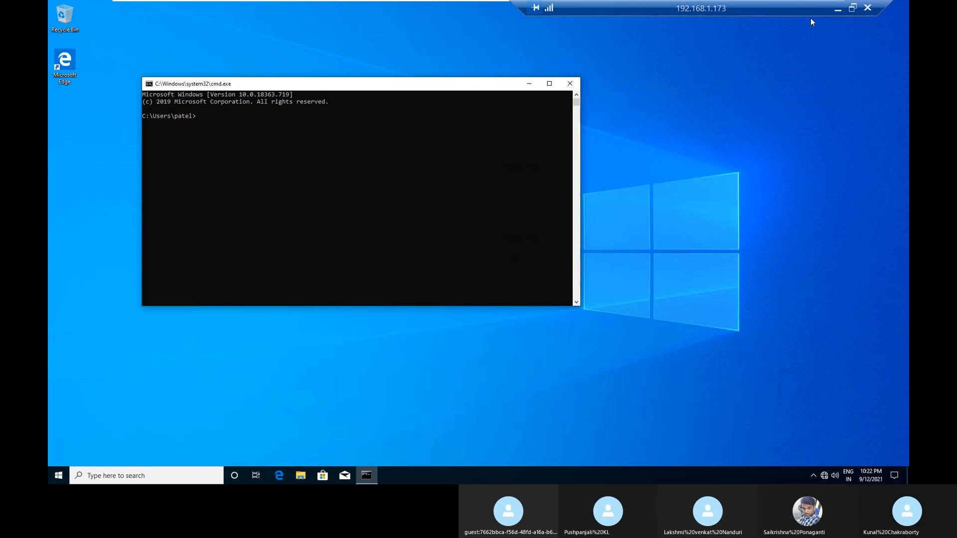
# Step: Force a Group Policy refresh on the client by running gpupdate /force in Command Prompt
pyautogui.click(836, 12)
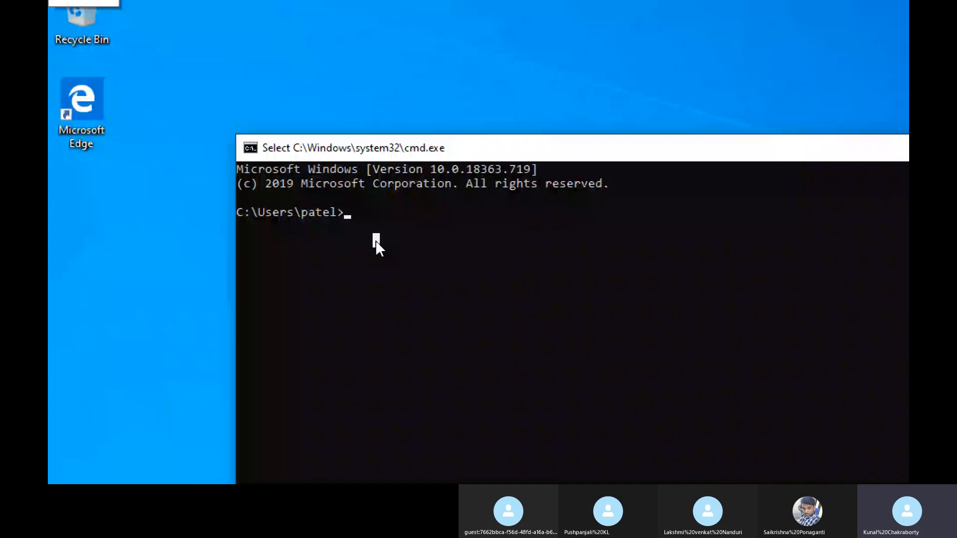
pyautogui.write('gpupdate /force')
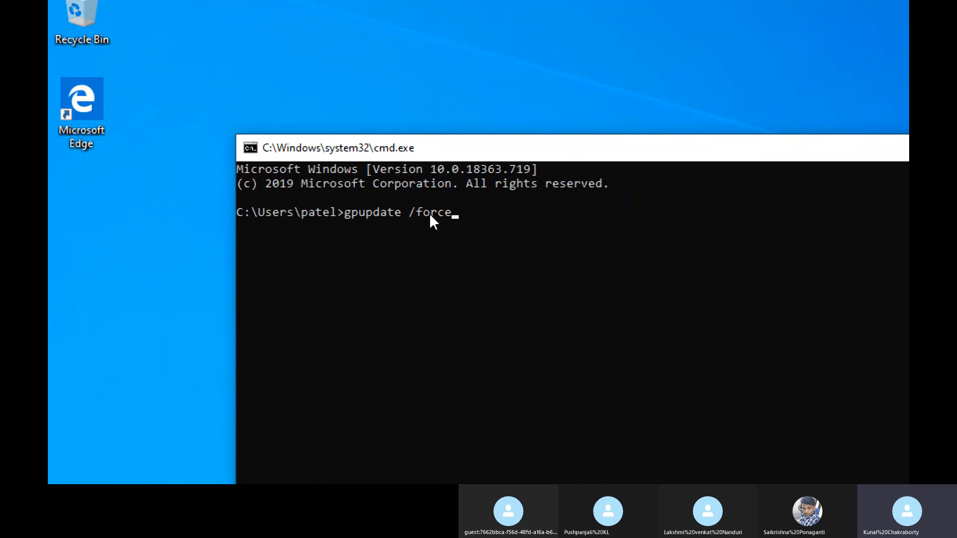
pyautogui.press('Return')
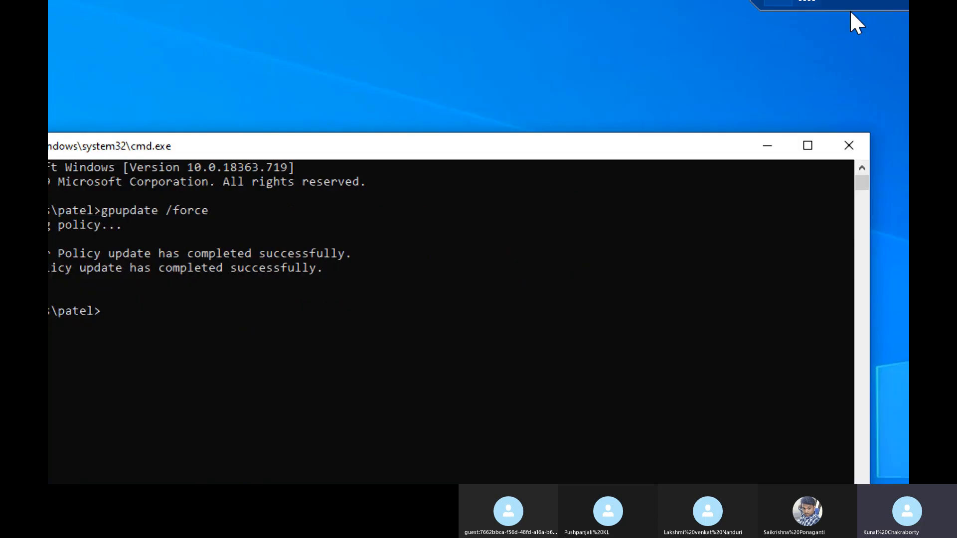
# Step: Close Command Prompt and slide the remote session's connection bar aside to clear the virtual machine toolbar
pyautogui.click(826, 96)
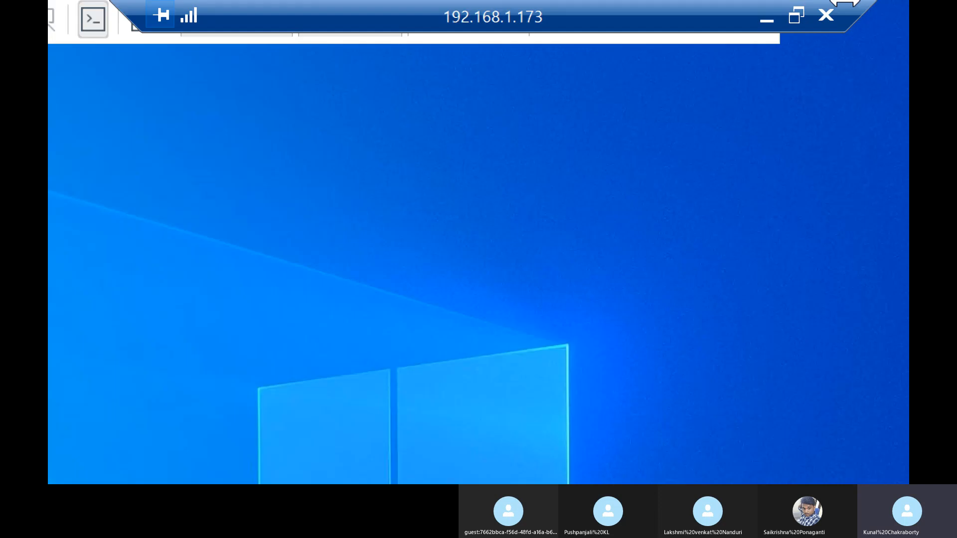
pyautogui.moveTo(690, 17); pyautogui.dragTo(128, 11)
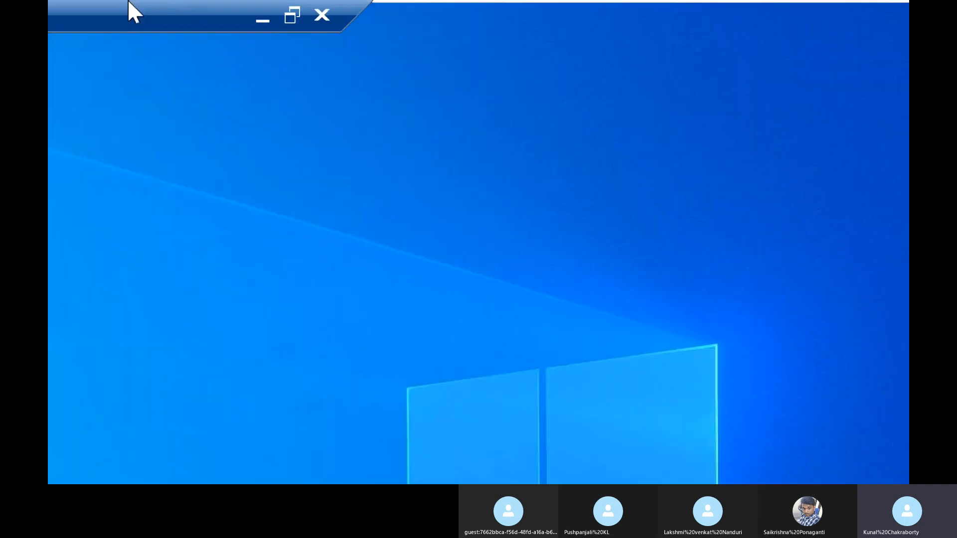
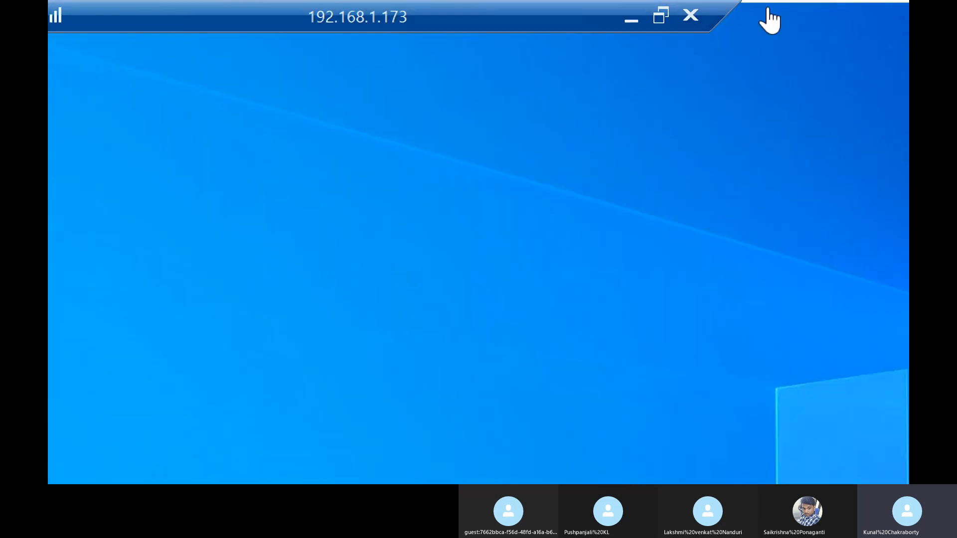
# Step: Switch to the dc01 virtual machine and close the Group Policy editor and the Group Policy management window behind it
pyautogui.moveTo(600, 1)
pyautogui.click(752, 34)
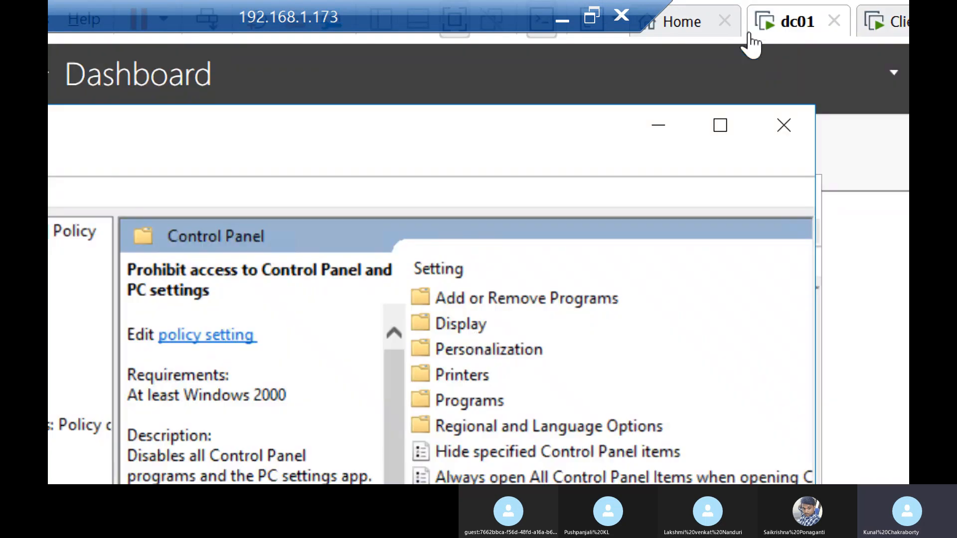
pyautogui.click(785, 129)
pyautogui.click(791, 196)
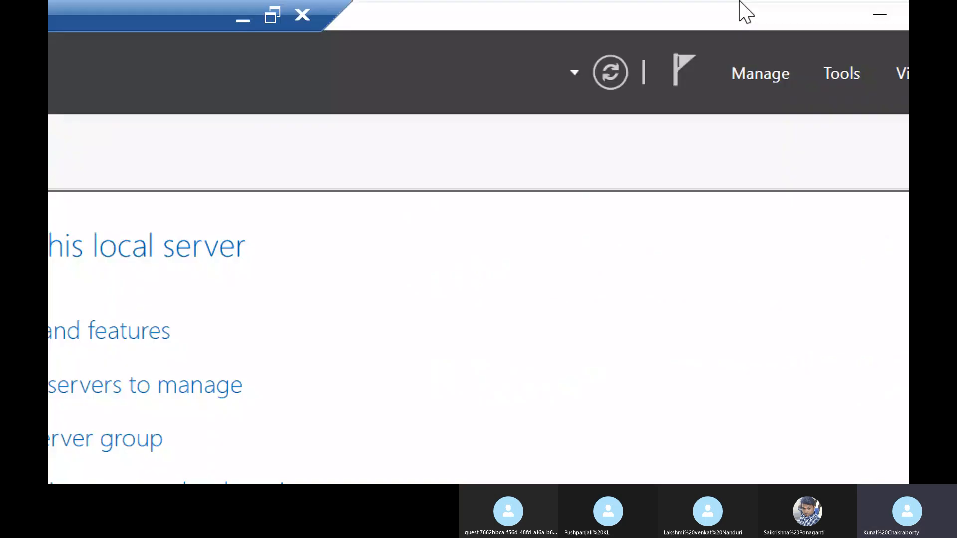
# Step: Minimize the remote session, reduce Magnifier to 100% on the host, and return to the 192.168.1.173 session
pyautogui.click(277, 20)
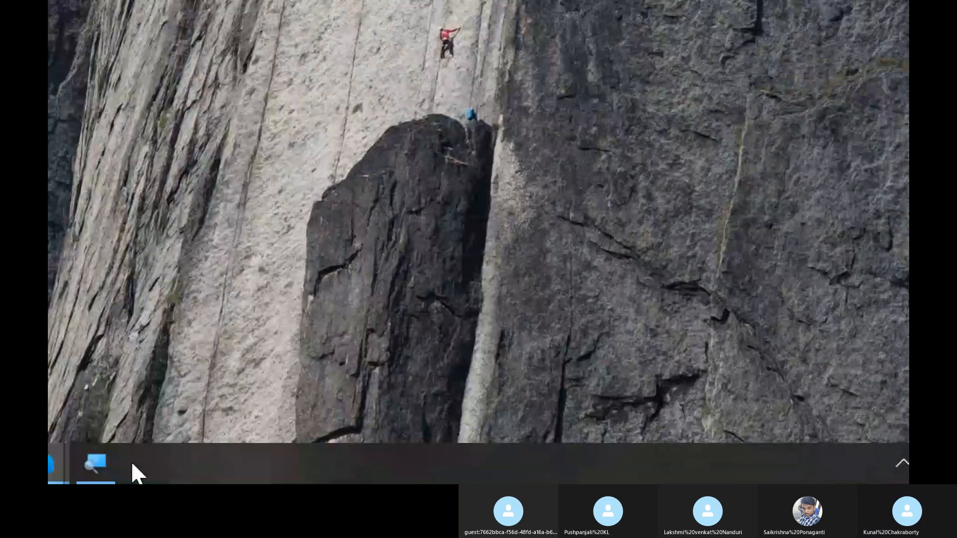
pyautogui.click(99, 464)
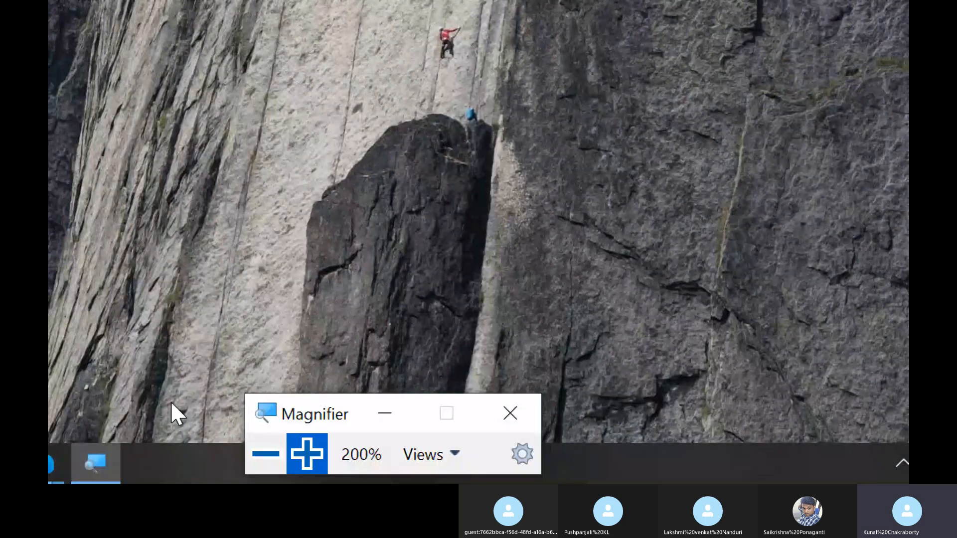
pyautogui.click(263, 453)
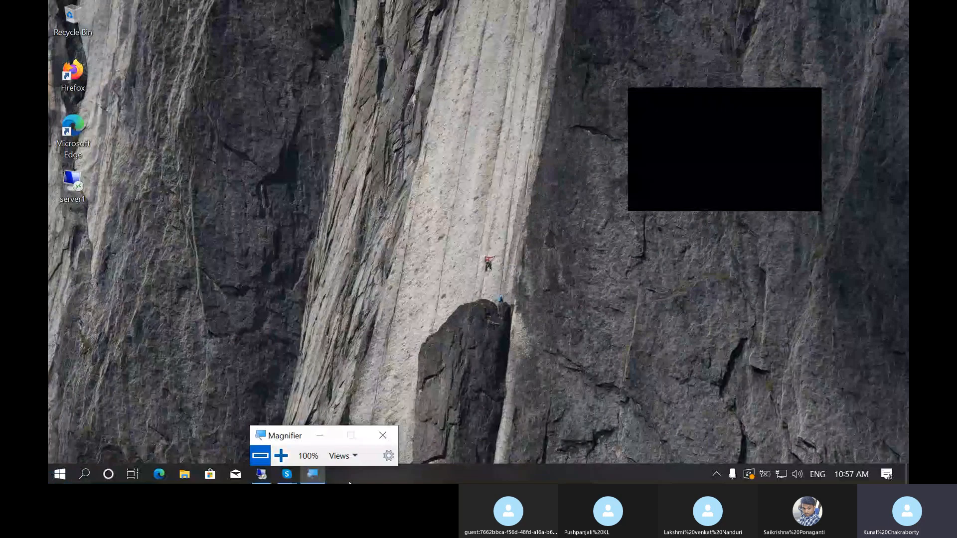
pyautogui.click(271, 478)
# Step: Clear the server desktop by minimizing Server Manager and Magnifier and closing Active Directory Users and Computers
pyautogui.click(837, 12)
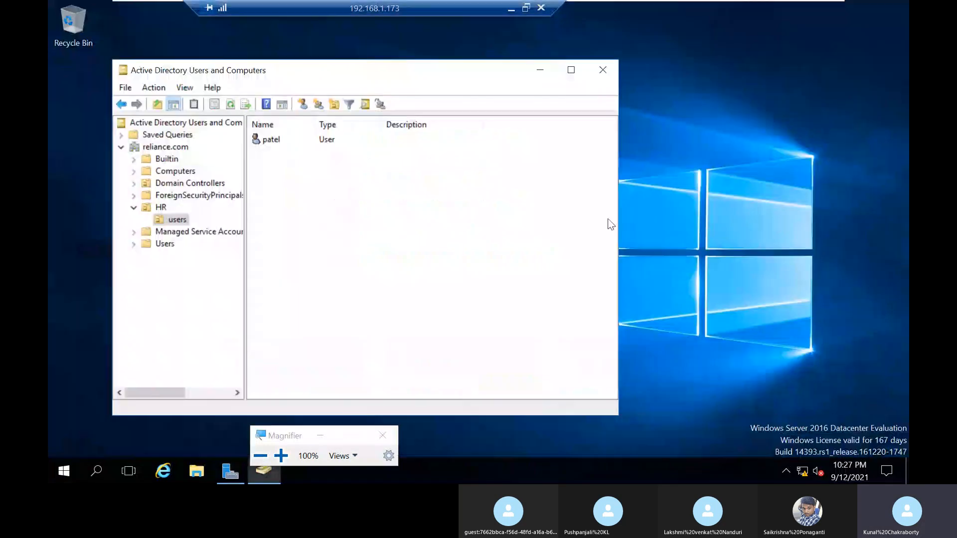
pyautogui.click(604, 73)
pyautogui.click(334, 440)
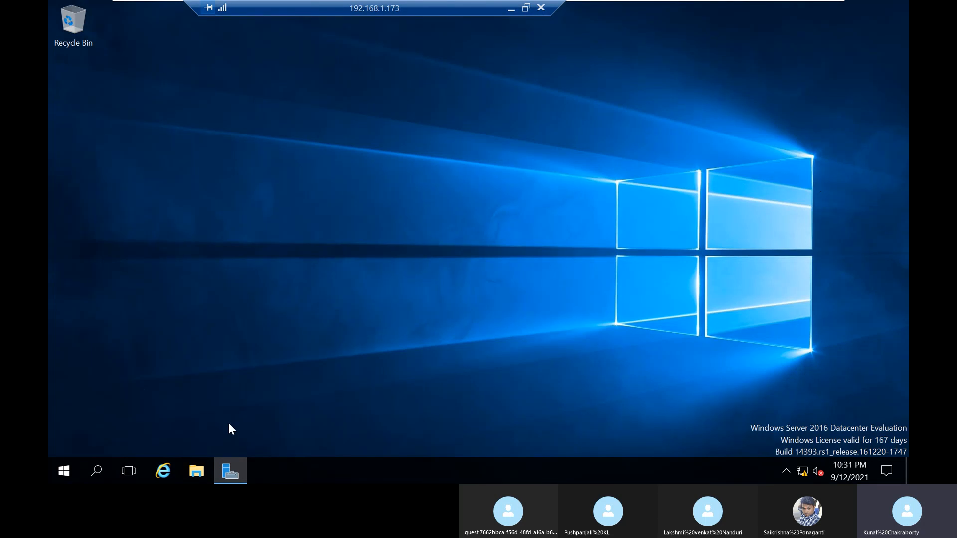
# Step: Open the root of Local Disk (C:) in File Explorer on the server
pyautogui.click(197, 470)
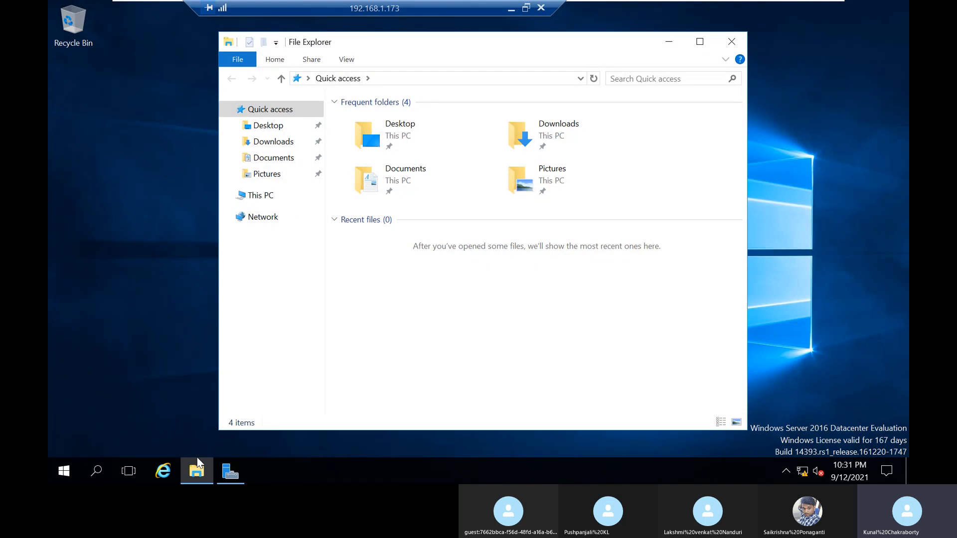
pyautogui.click(251, 197)
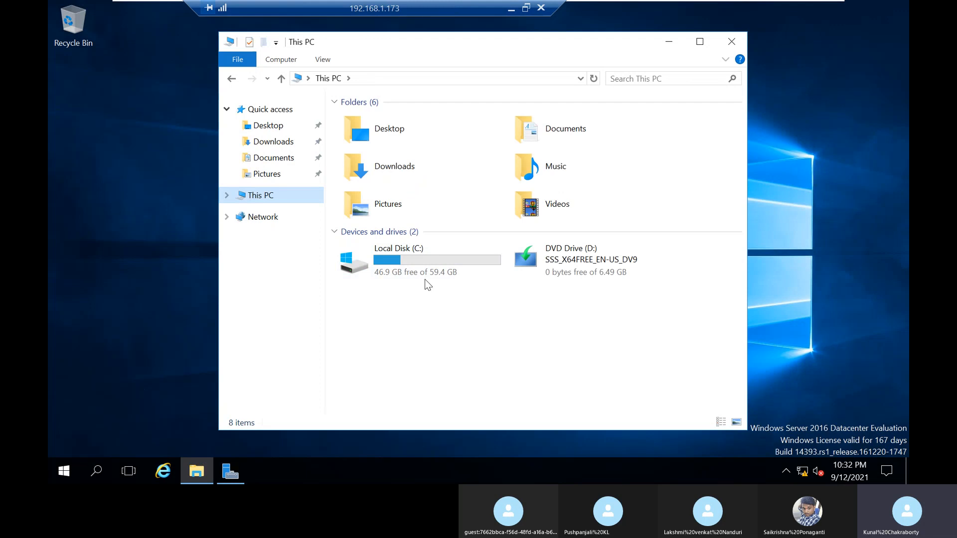
pyautogui.doubleClick(425, 271)
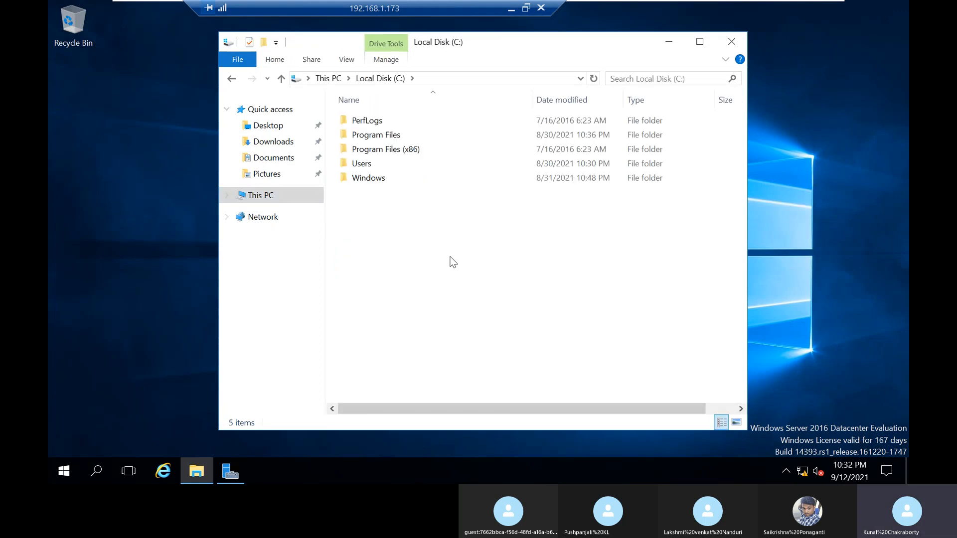
# Step: Create a folder named softdeploy in the root of Local Disk (C:)
pyautogui.rightClick(450, 257)
pyautogui.moveTo(526, 386)
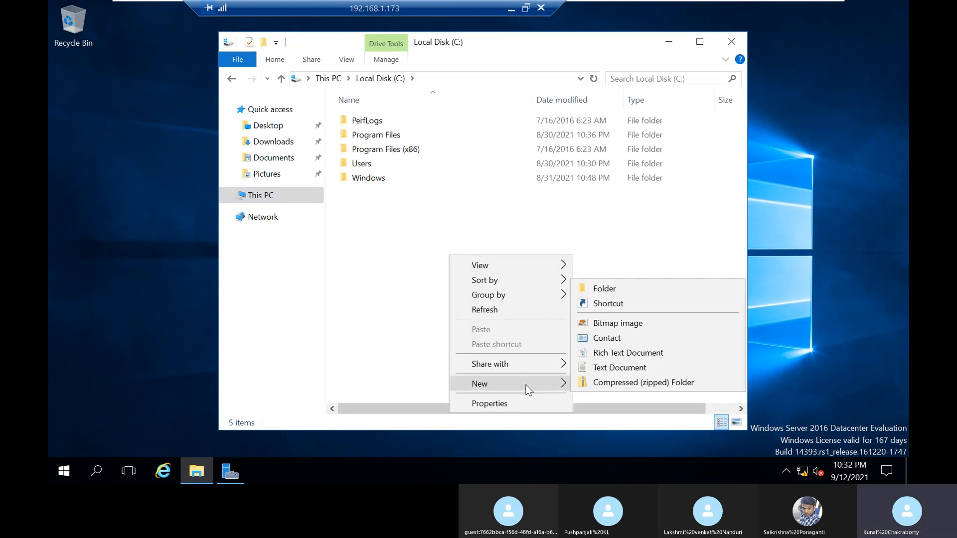
pyautogui.click(588, 285)
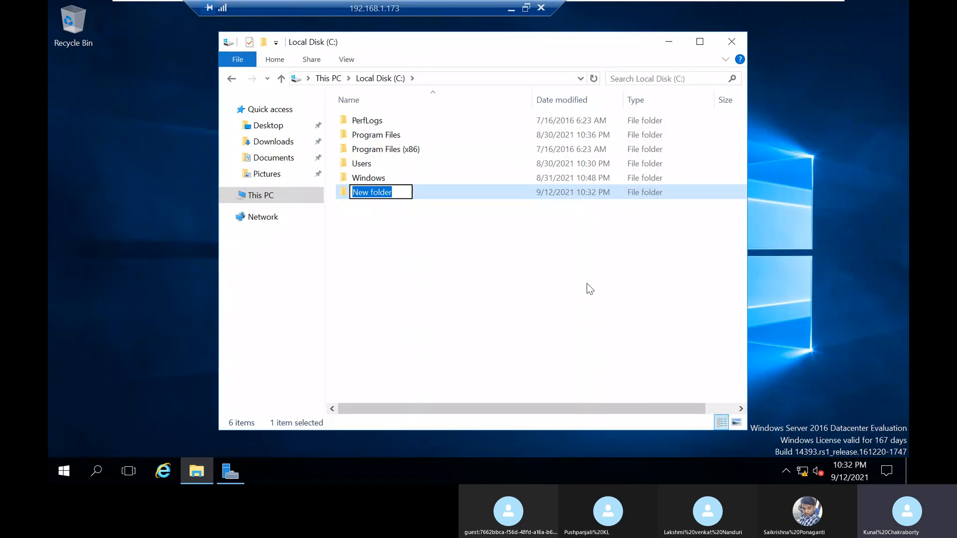
pyautogui.press('BackSpace')
pyautogui.press('\\')
pyautogui.write('soft_')
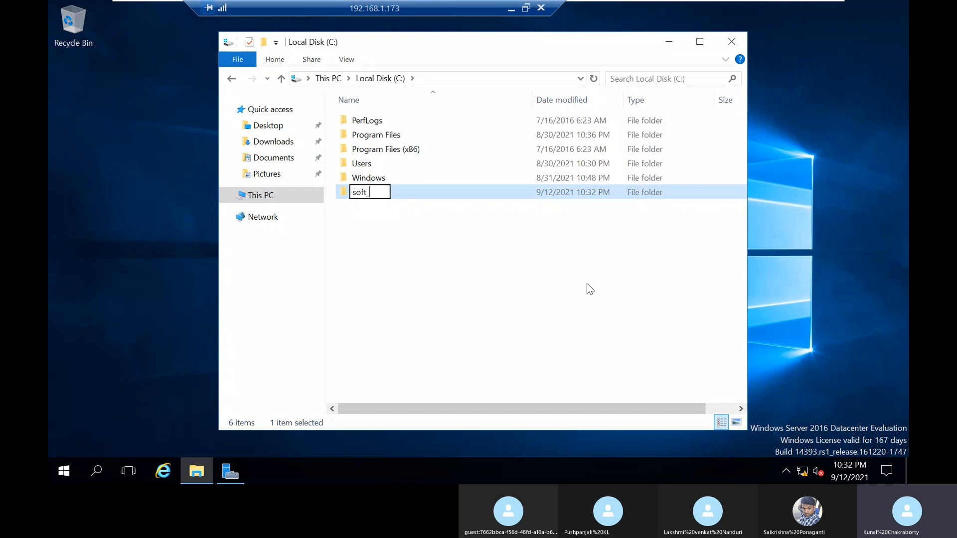
pyautogui.write('deploy')
pyautogui.press('BackSpace')
pyautogui.press('BackSpace')
pyautogui.press('BackSpace')
pyautogui.press('BackSpace')
pyautogui.press('BackSpace')
pyautogui.press('BackSpace')
pyautogui.press('BackSpace')
pyautogui.write('deploy')
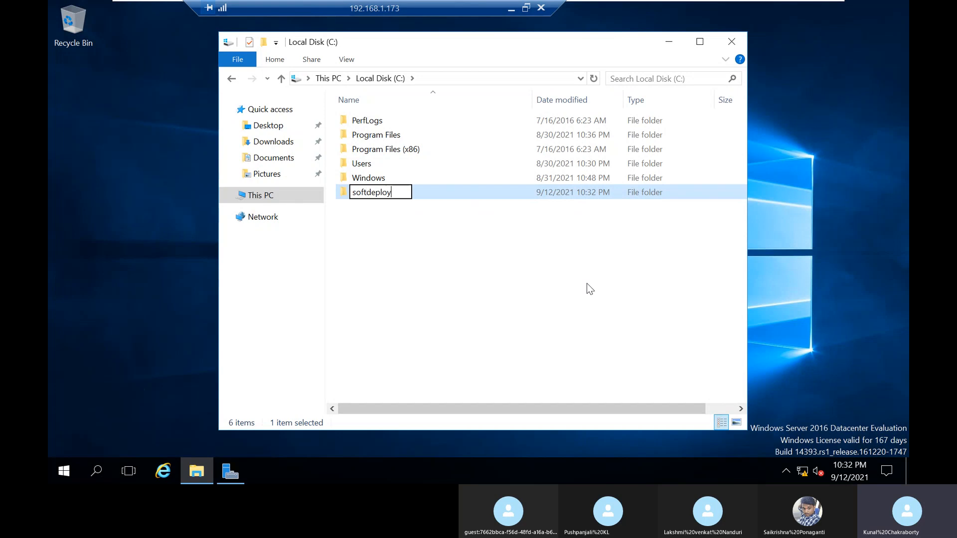
pyautogui.press('Return')
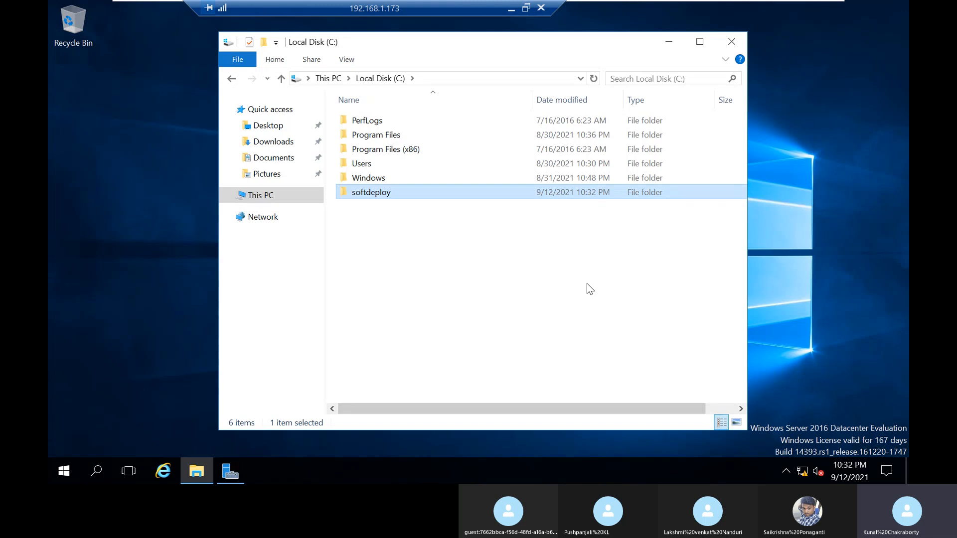
pyautogui.rightClick(382, 192)
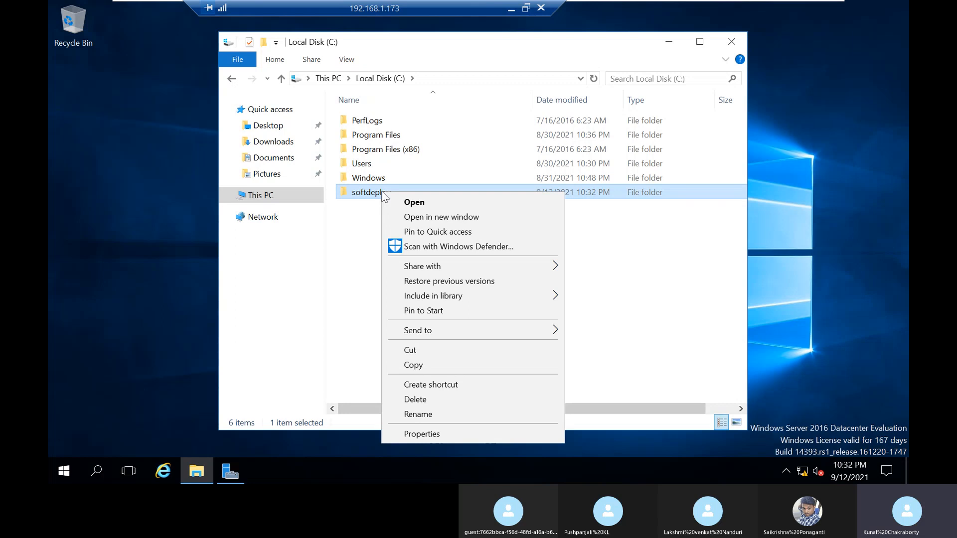
pyautogui.click(452, 438)
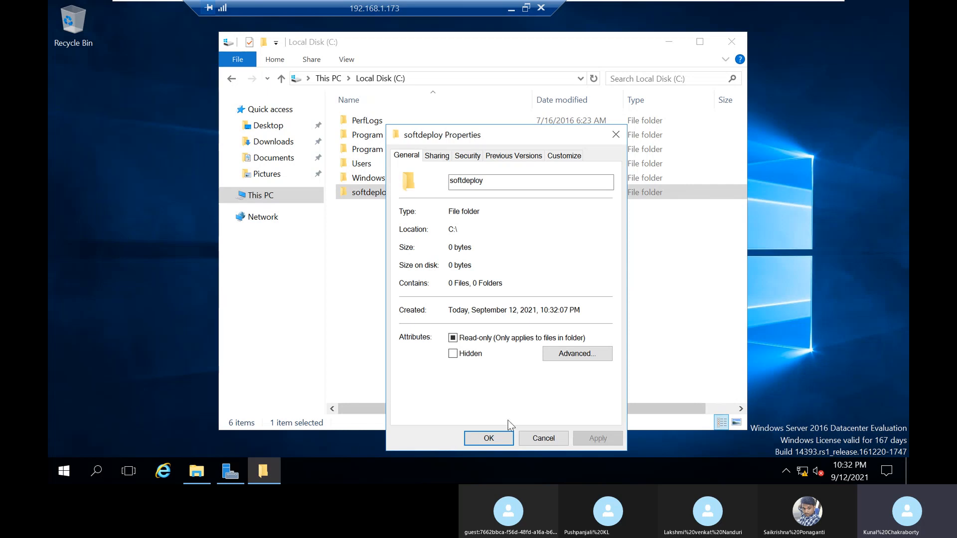
pyautogui.moveTo(501, 139); pyautogui.dragTo(482, 104)
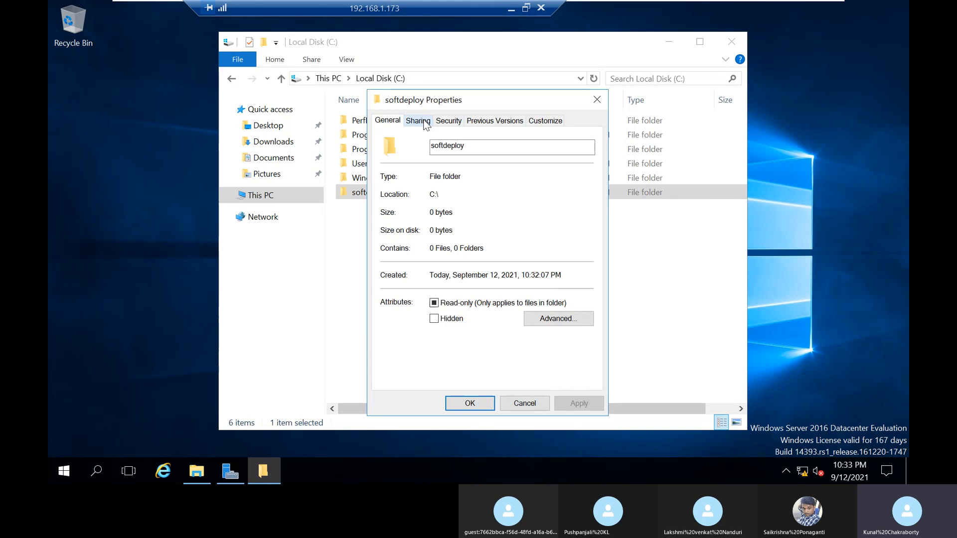
pyautogui.click(596, 100)
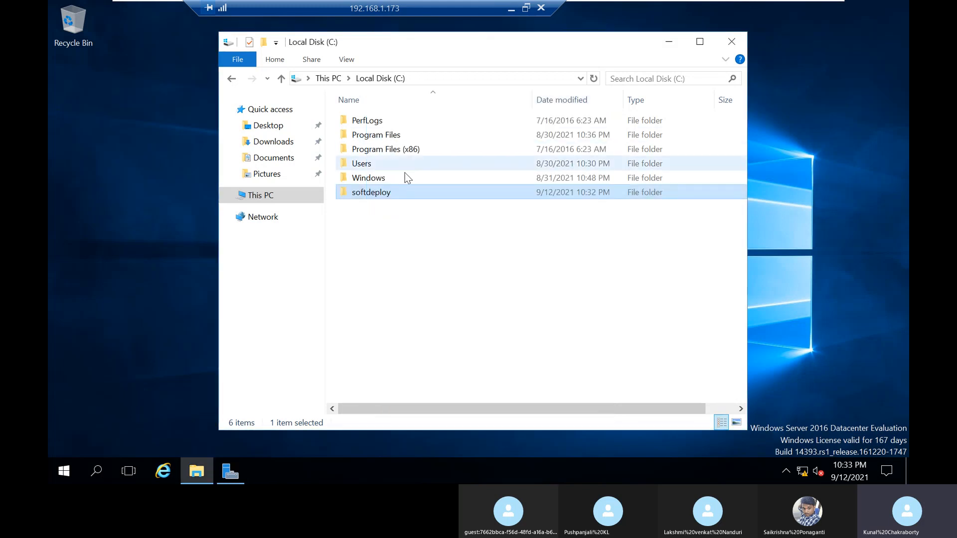
# Step: Enable sharing of the softdeploy folder through Advanced Sharing, with softdeploy$ as the share name
pyautogui.rightClick(375, 196)
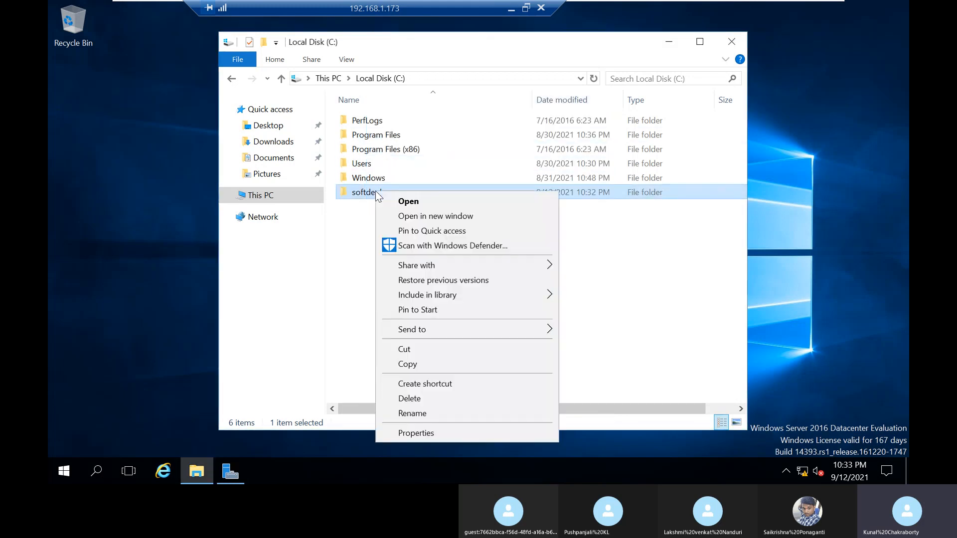
pyautogui.click(444, 431)
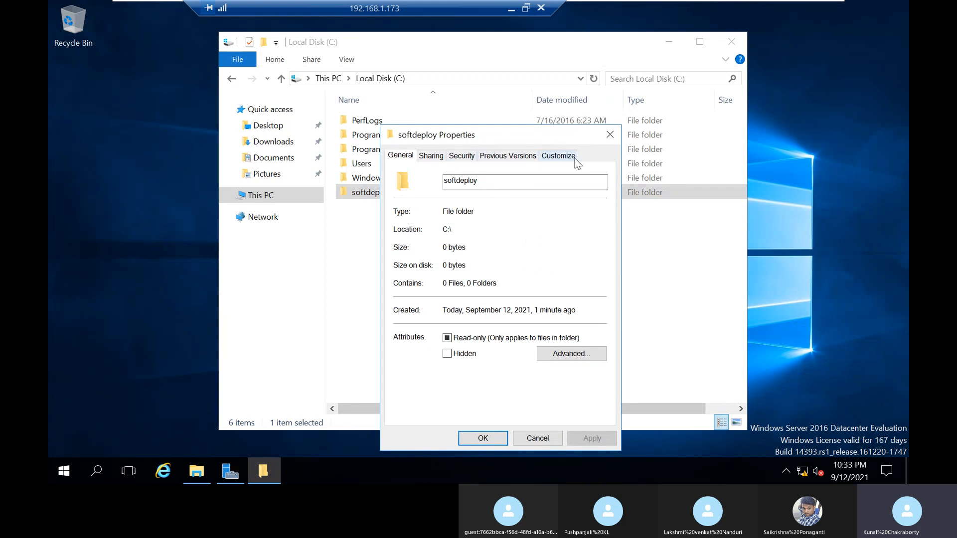
pyautogui.click(439, 157)
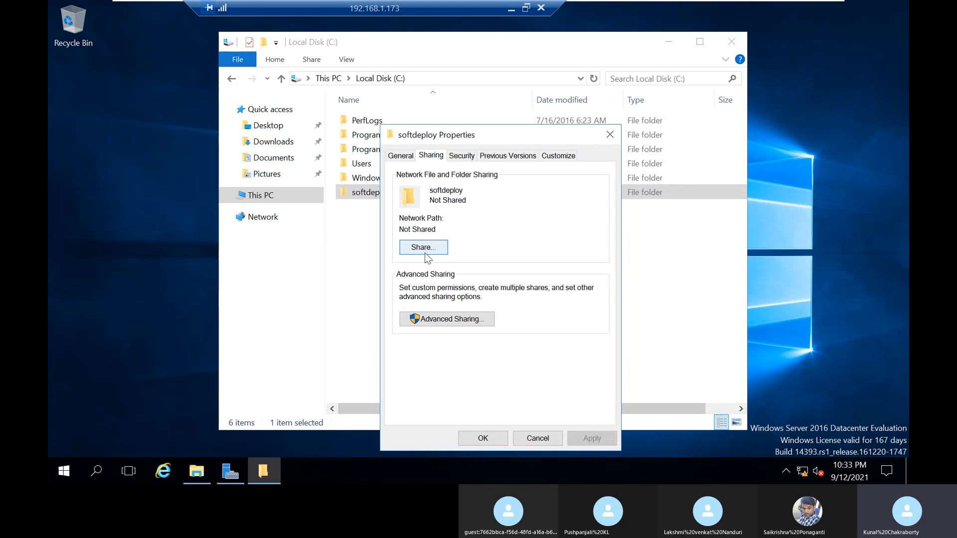
pyautogui.click(464, 325)
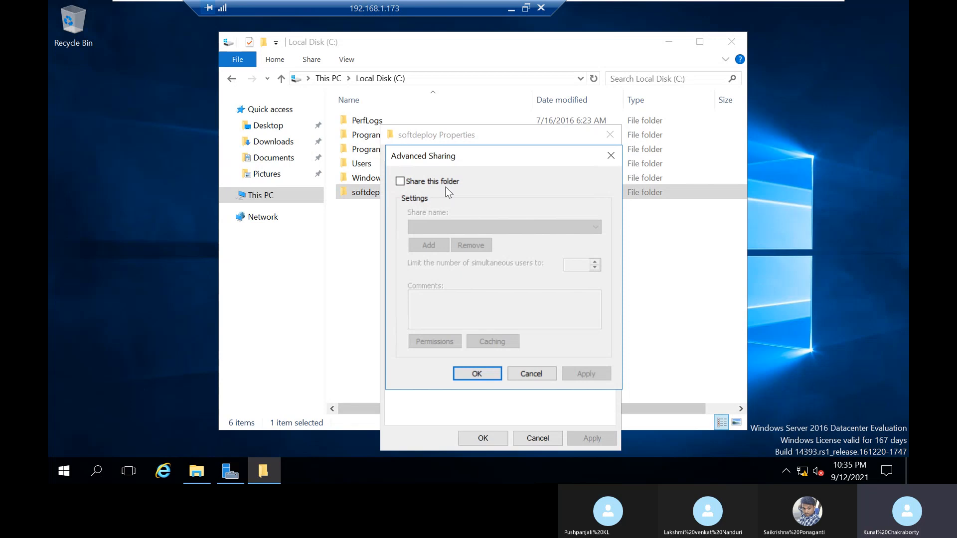
pyautogui.click(438, 182)
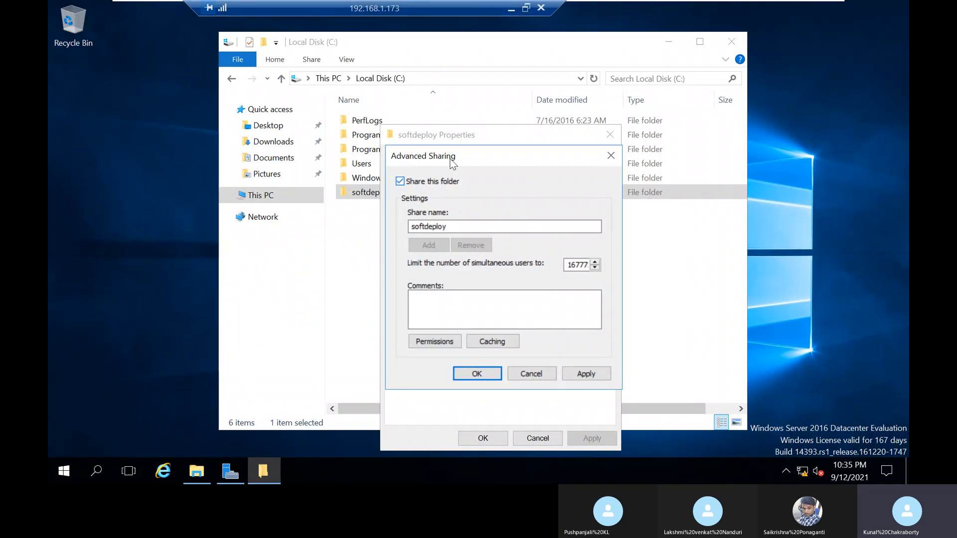
pyautogui.click(484, 229)
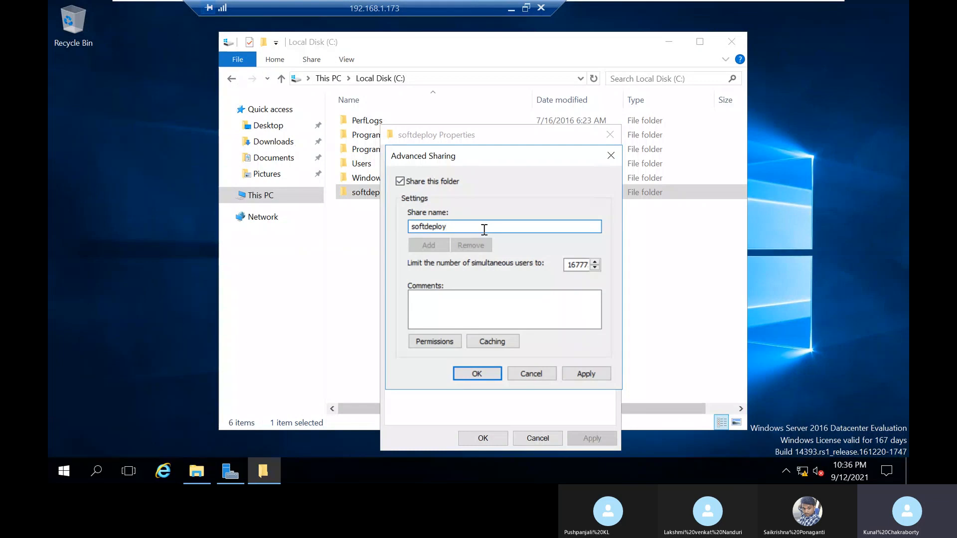
pyautogui.write('$')
# Step: Switch to the host, raise Magnifier to 200%, and return to the remote session
pyautogui.click(511, 10)
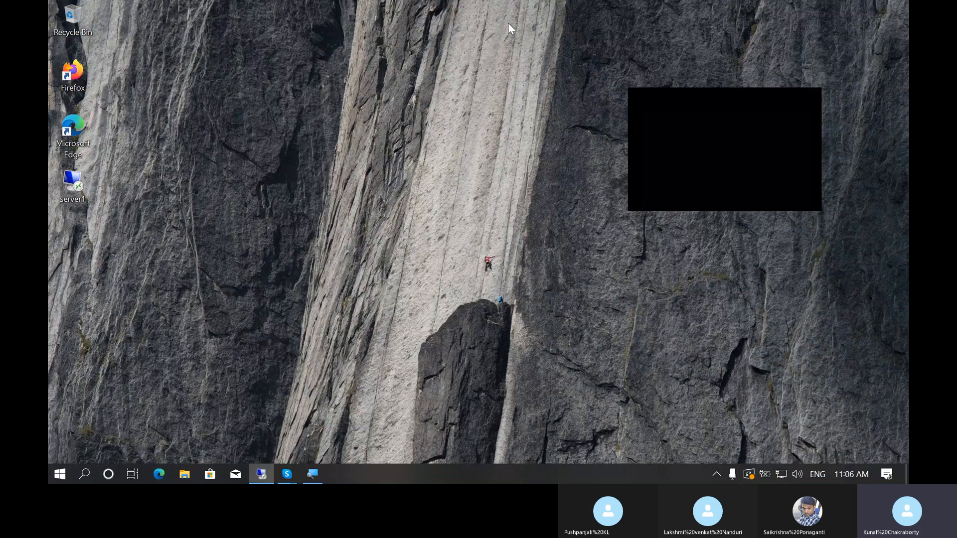
pyautogui.click(313, 473)
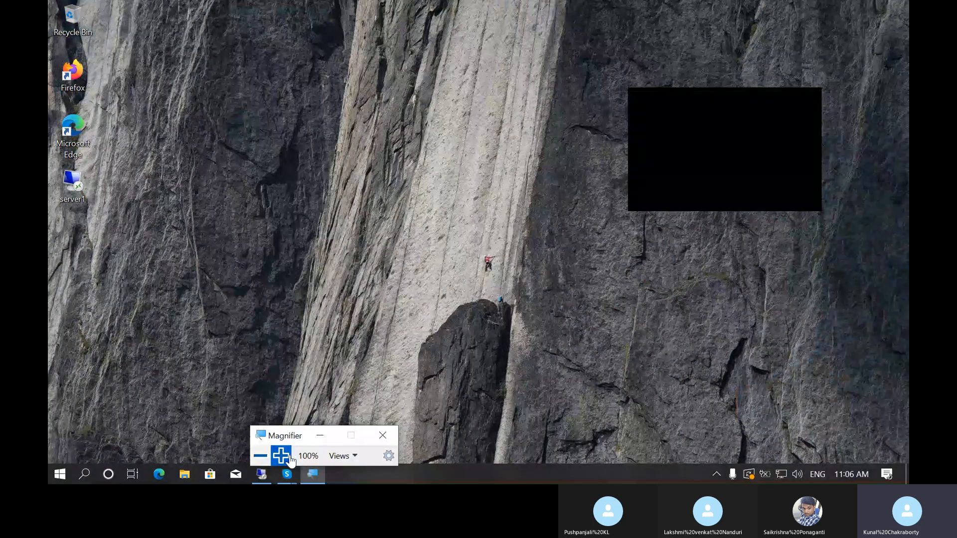
pyautogui.click(280, 456)
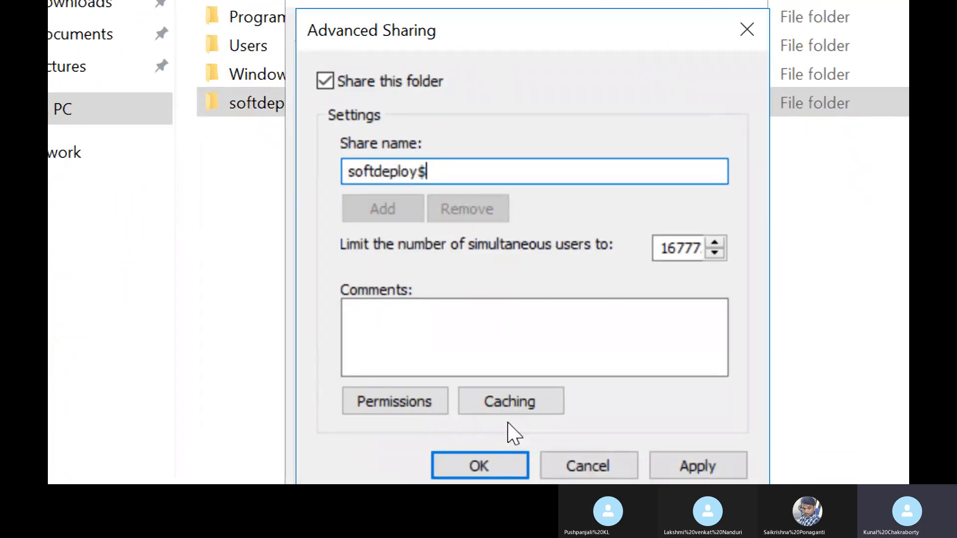
# Step: Allow Everyone Full Control in the share permissions of softdeploy$ and apply the change
pyautogui.click(375, 411)
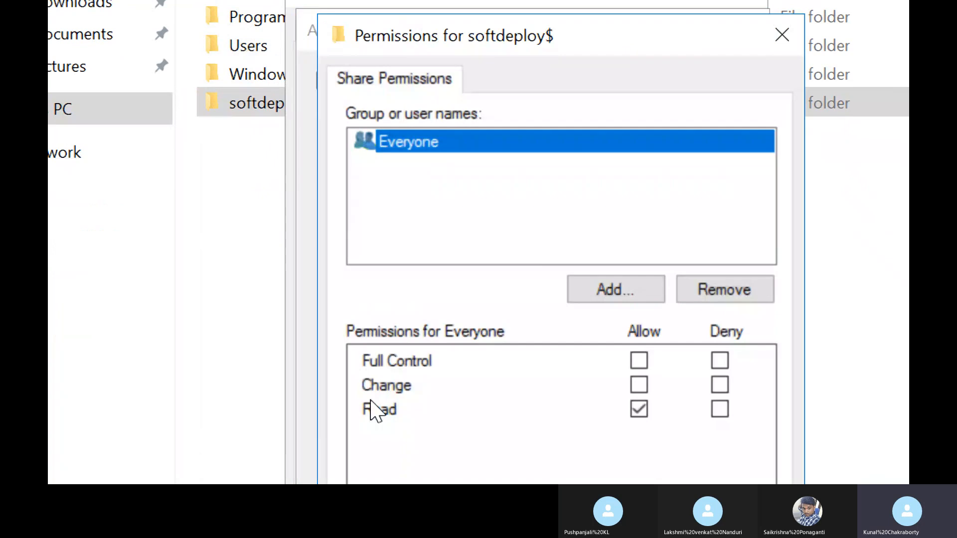
pyautogui.click(640, 360)
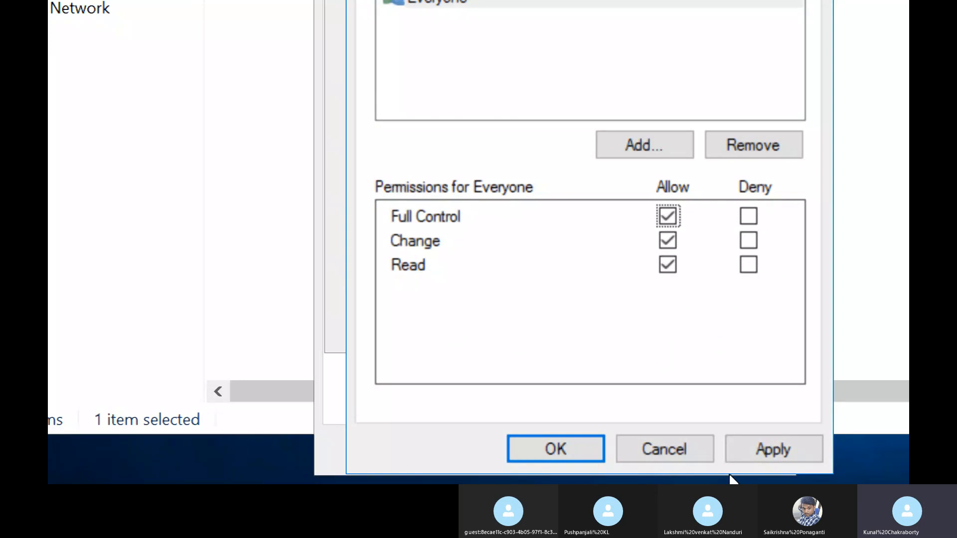
pyautogui.click(770, 455)
pyautogui.click(549, 452)
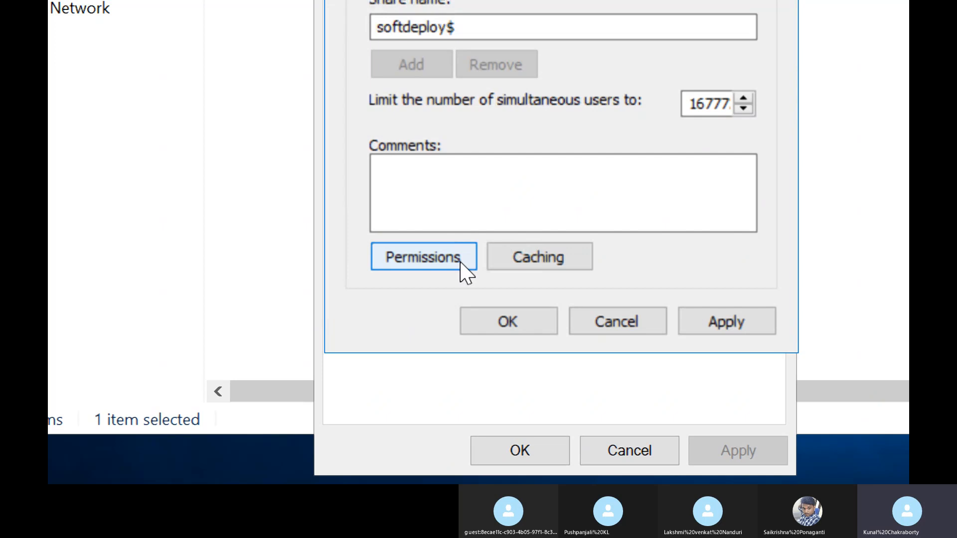
# Step: Set the share's caching so no files or programs are available offline, and apply the Advanced Sharing settings
pyautogui.click(518, 257)
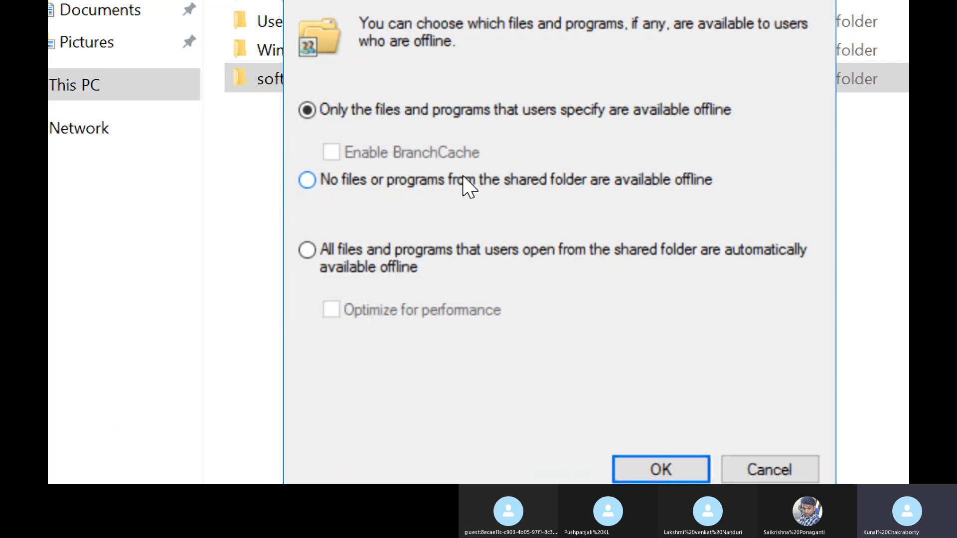
pyautogui.click(463, 176)
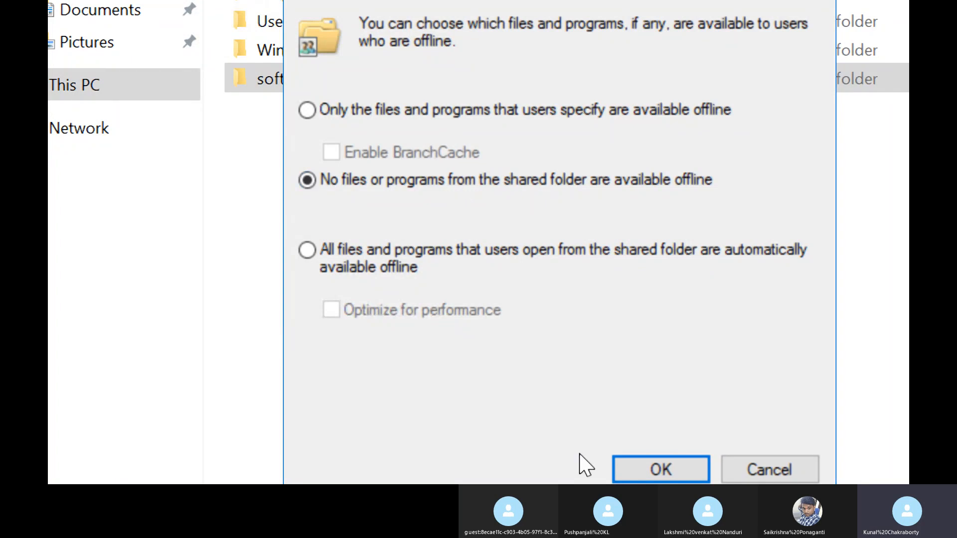
pyautogui.click(629, 444)
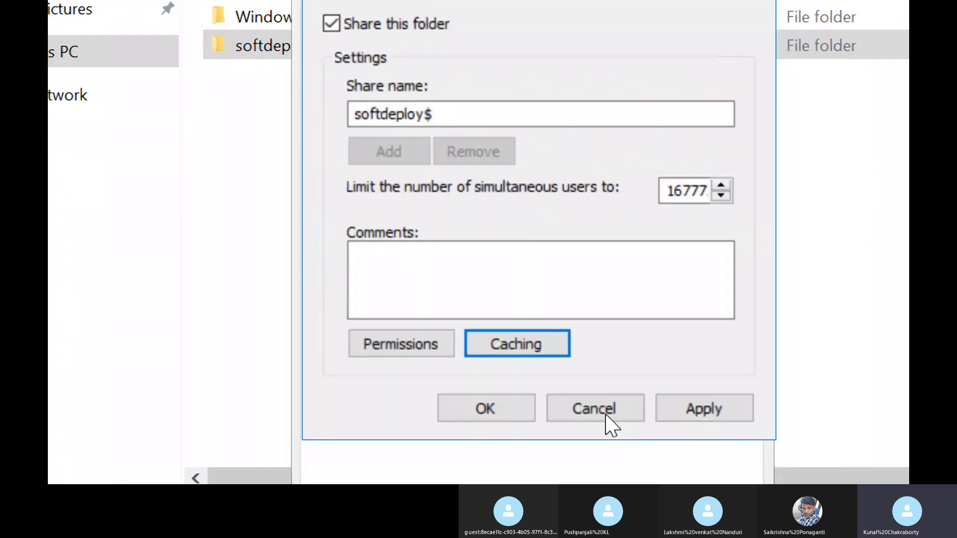
pyautogui.click(723, 416)
pyautogui.click(456, 404)
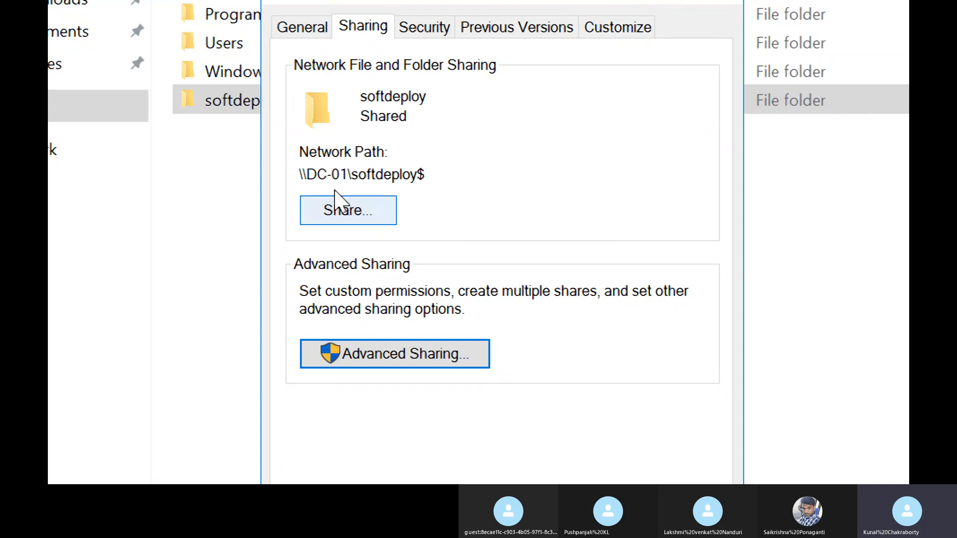
# Step: Highlight the network path \\DC-01\softdeploy$ in the folder's sharing properties, and close the properties and File Explorer
pyautogui.moveTo(342, 174); pyautogui.dragTo(463, 170)
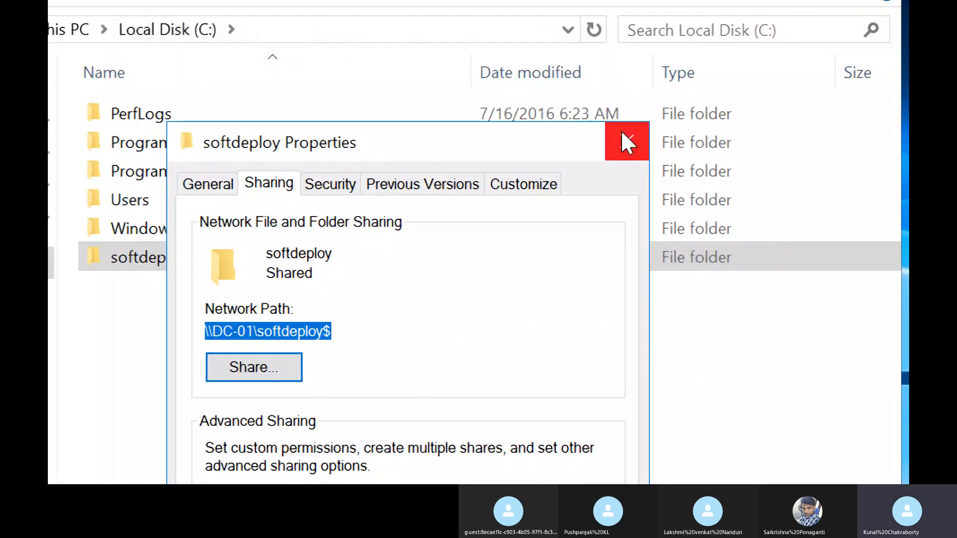
pyautogui.click(621, 132)
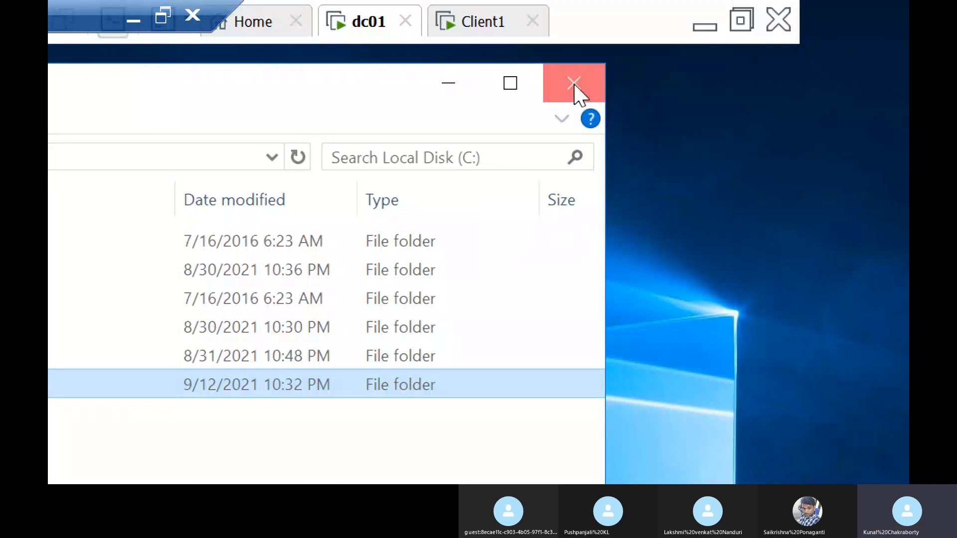
pyautogui.click(575, 85)
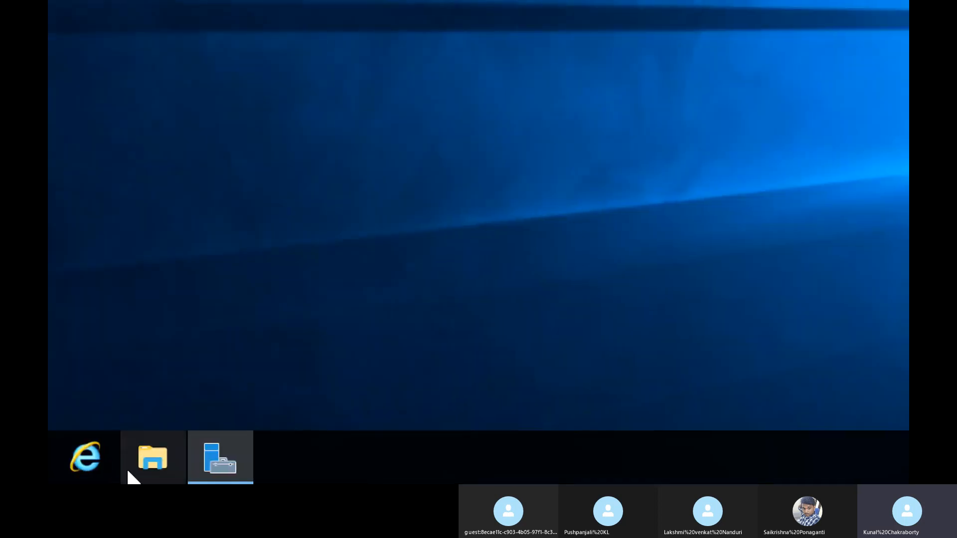
# Step: Open the Group Policy Management console from Server Manager
pyautogui.click(225, 464)
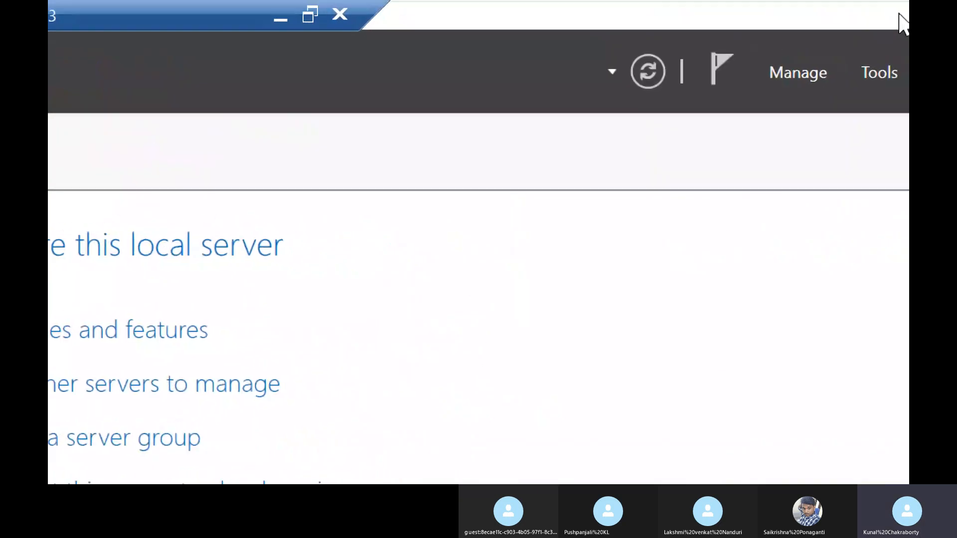
pyautogui.click(851, 65)
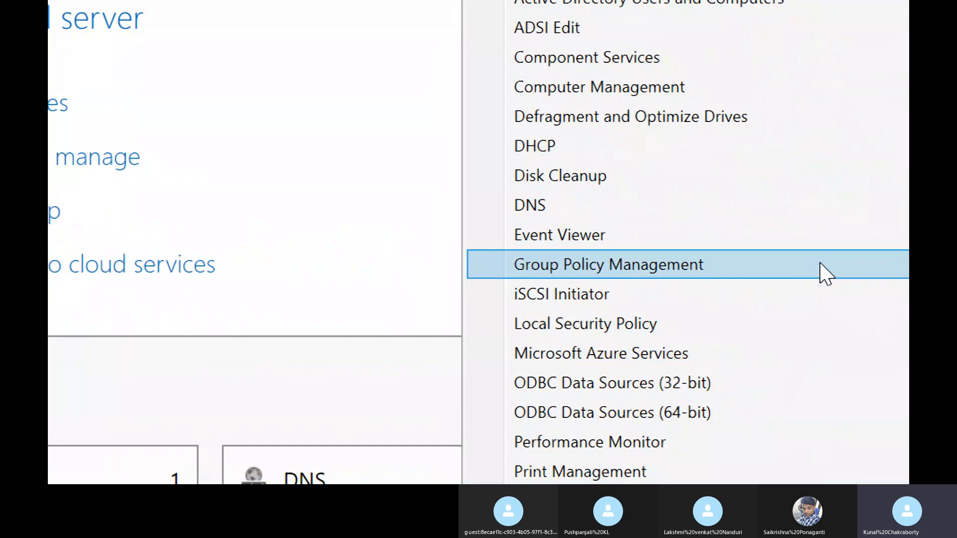
pyautogui.click(825, 273)
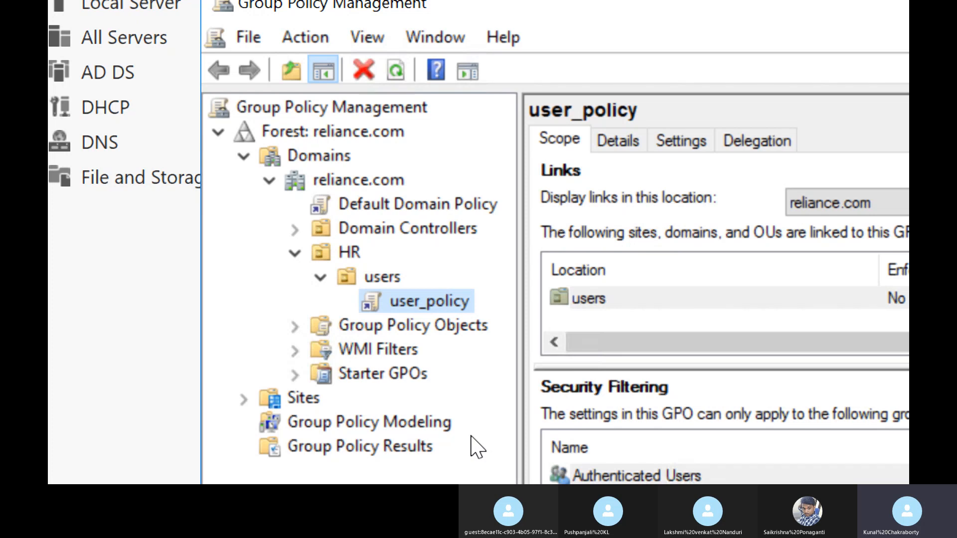
# Step: Create a GPO named soft_deploy in the reliance.com domain and link it to the users OU under HR
pyautogui.rightClick(385, 277)
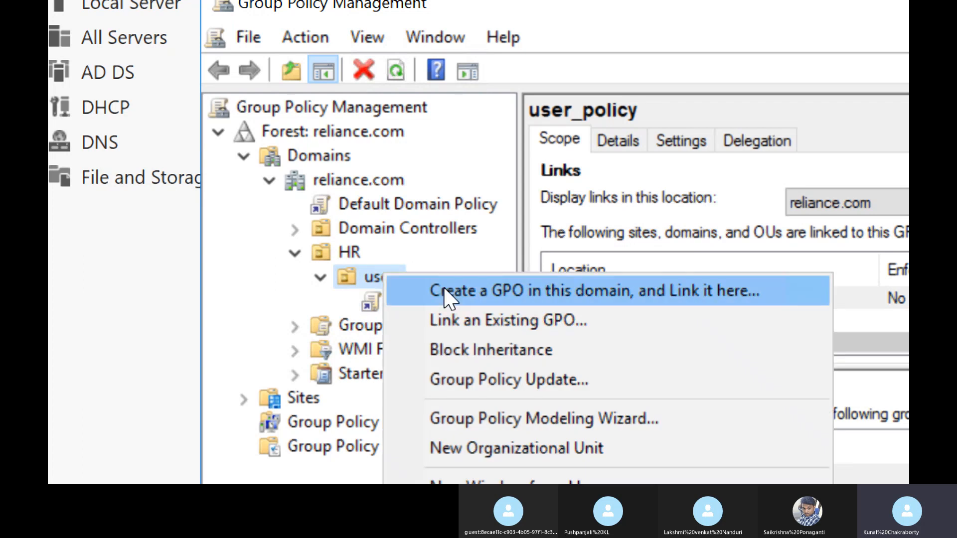
pyautogui.click(444, 292)
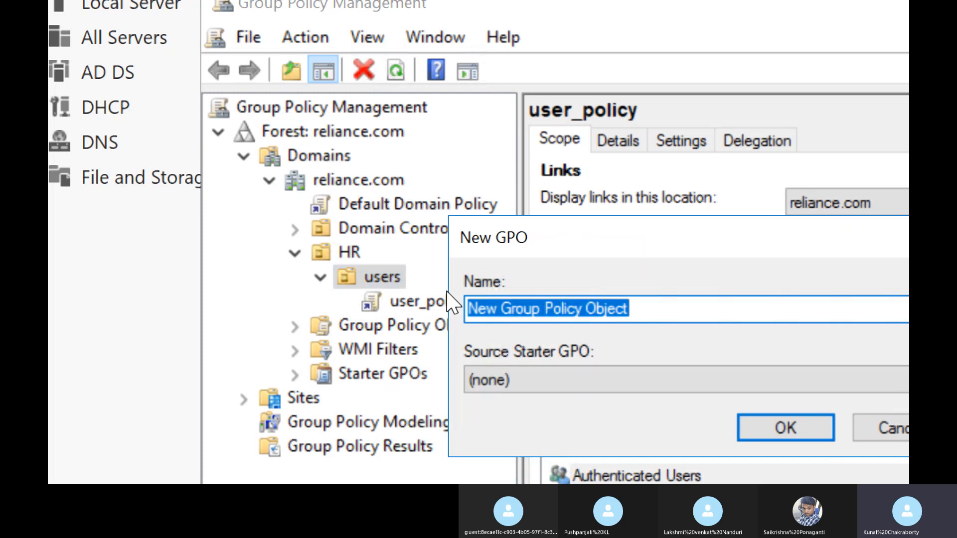
pyautogui.press('BackSpace')
pyautogui.write('sof')
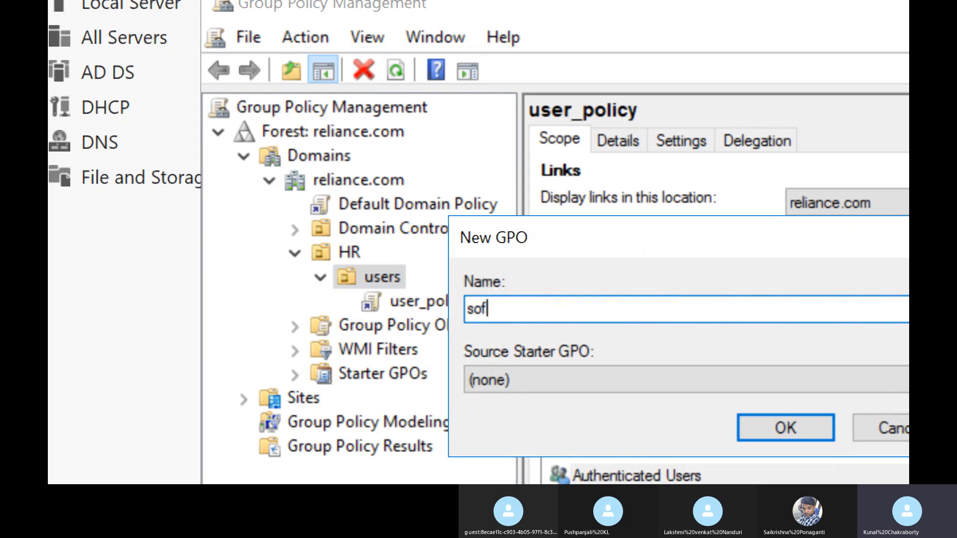
pyautogui.write('t_deploy')
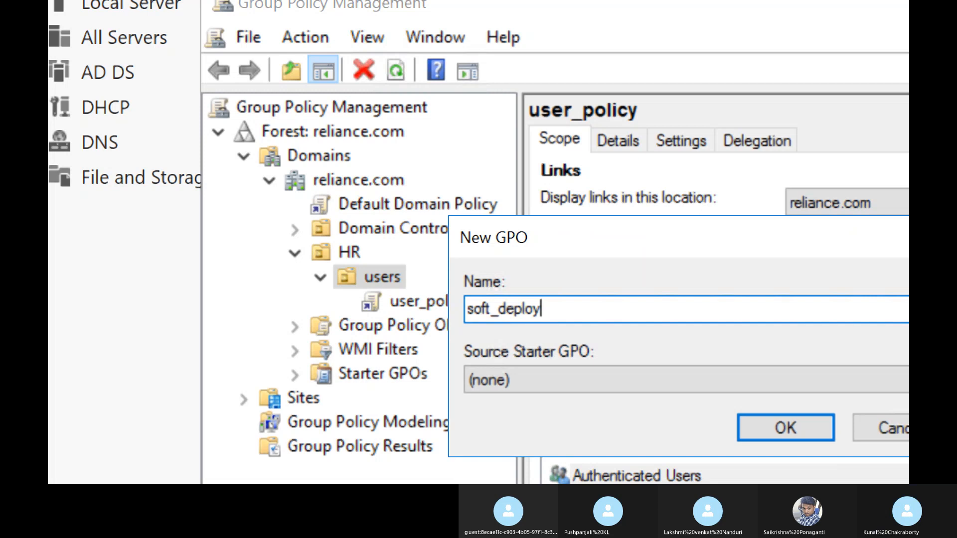
pyautogui.click(796, 428)
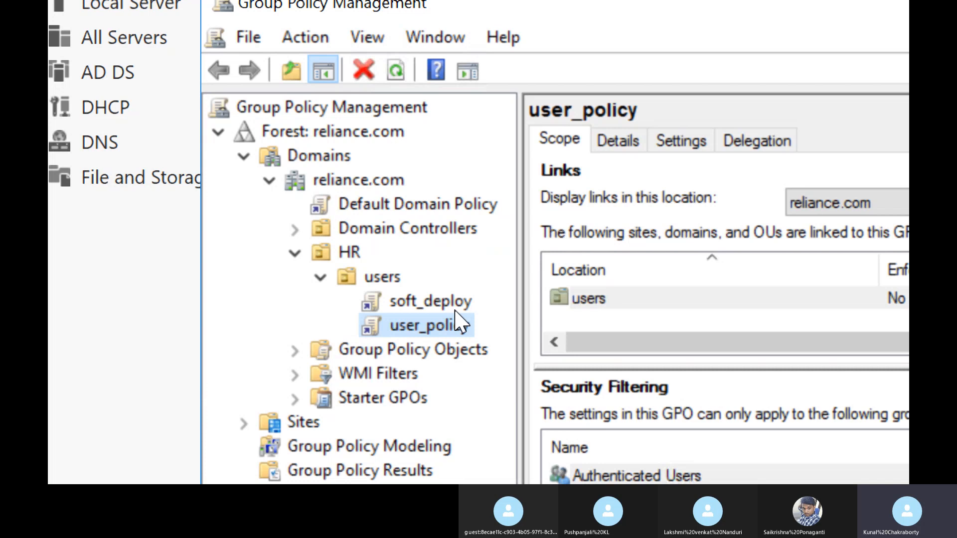
# Step: Open the soft_deploy GPO for editing and expand Policies under User Configuration
pyautogui.press('Up')
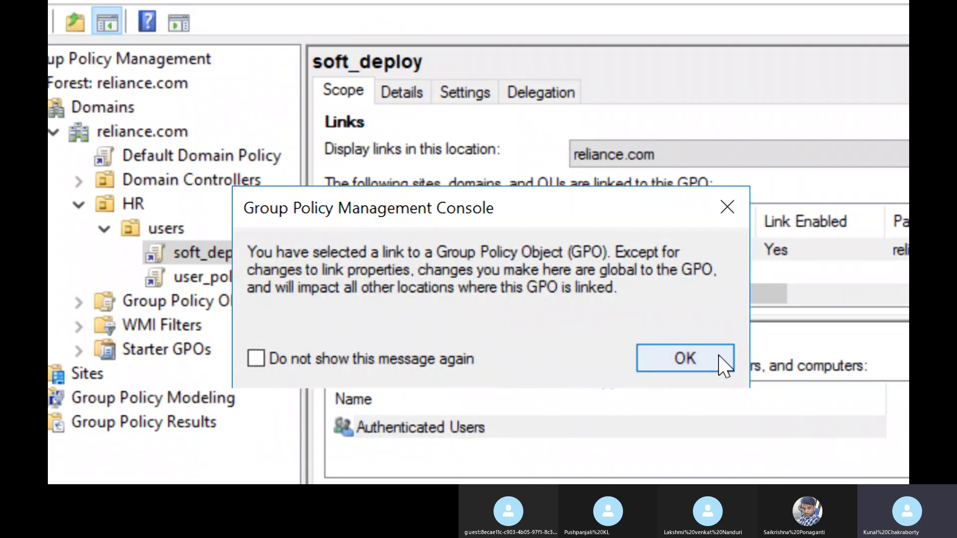
pyautogui.click(882, 407)
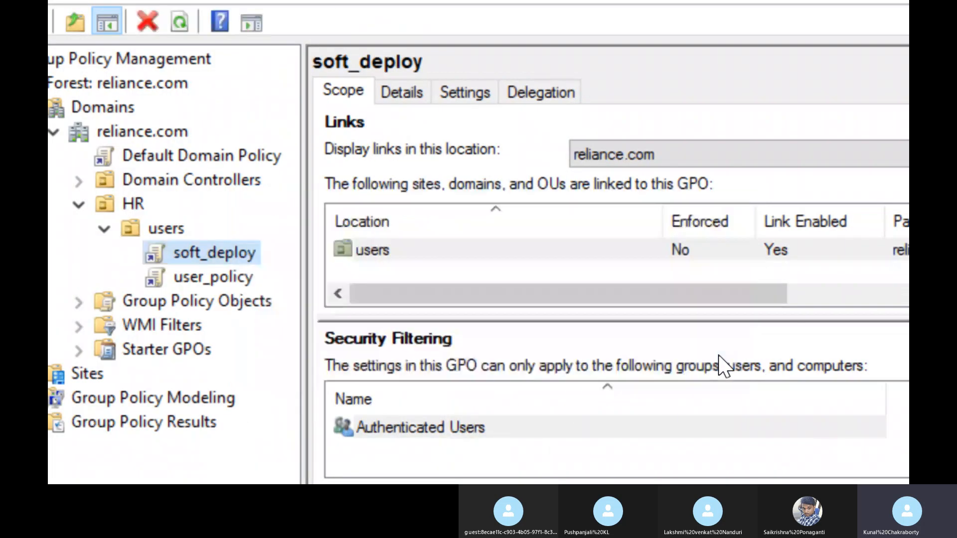
pyautogui.rightClick(237, 255)
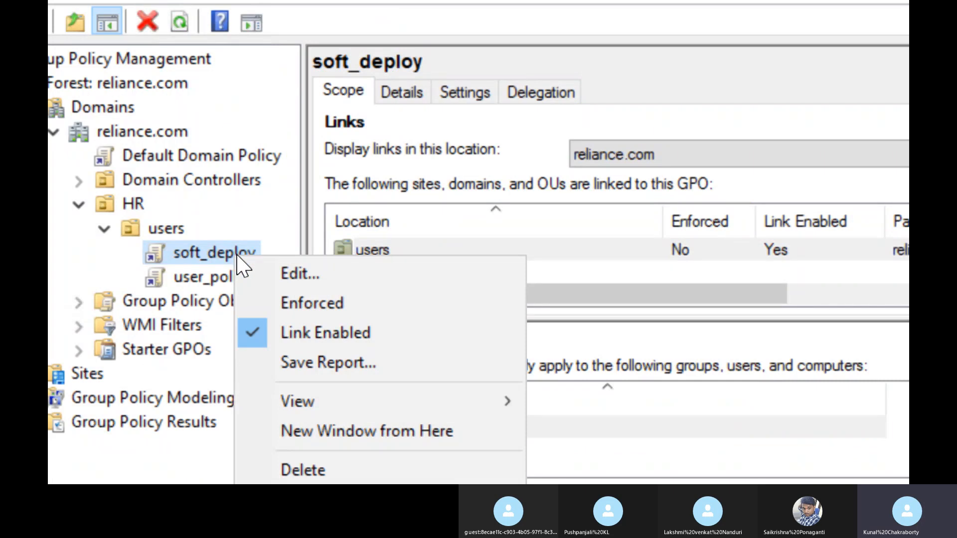
pyautogui.click(298, 274)
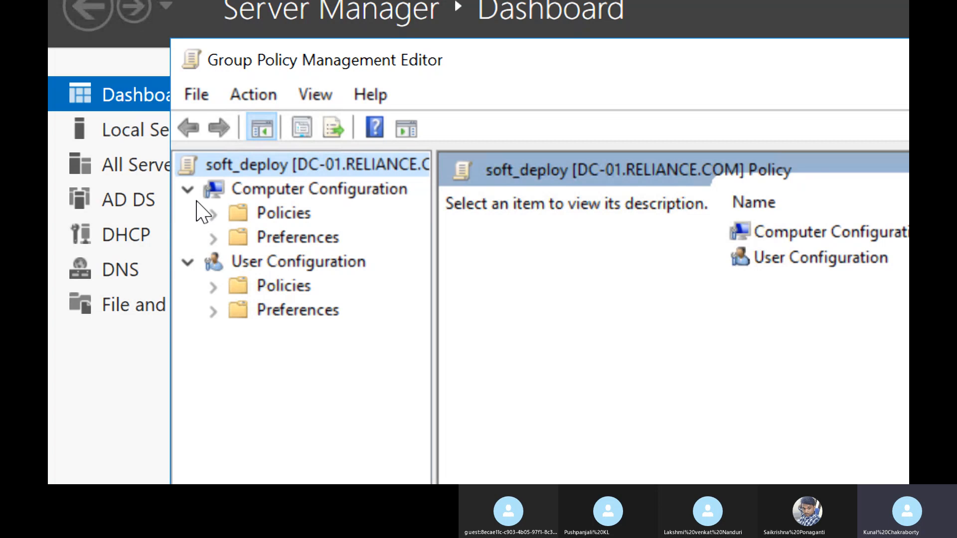
pyautogui.click(214, 286)
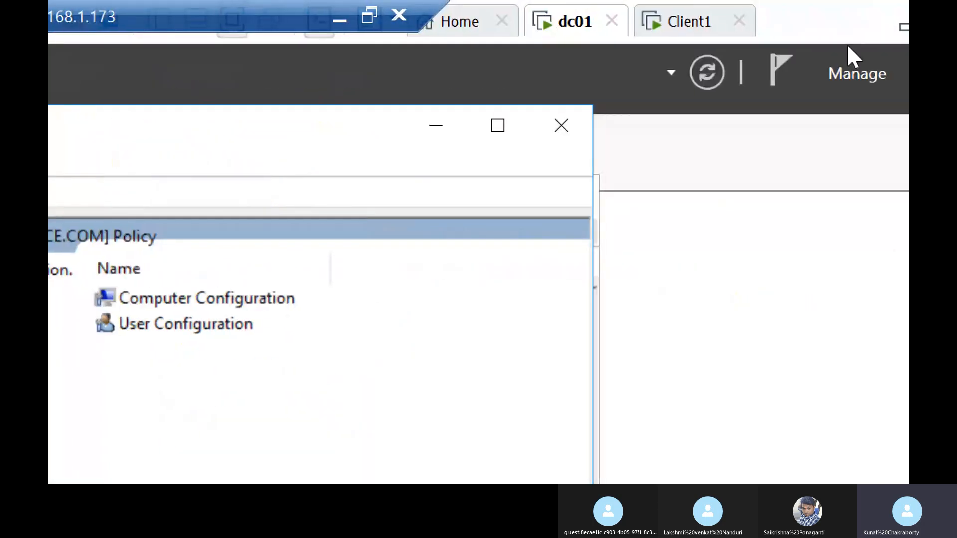
# Step: Minimize the policy editor and the remote session, and lower the host's Magnifier zoom to 100%
pyautogui.click(434, 134)
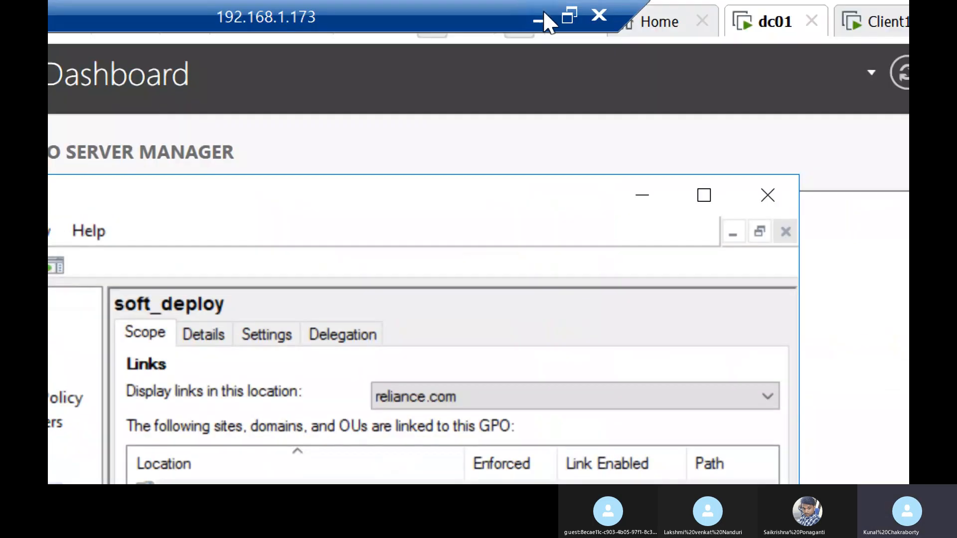
pyautogui.click(541, 20)
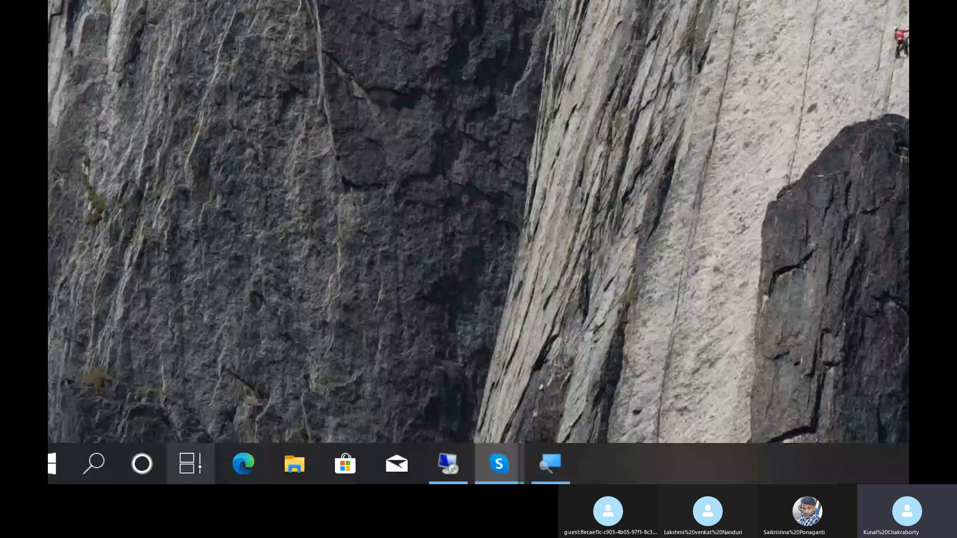
pyautogui.click(565, 461)
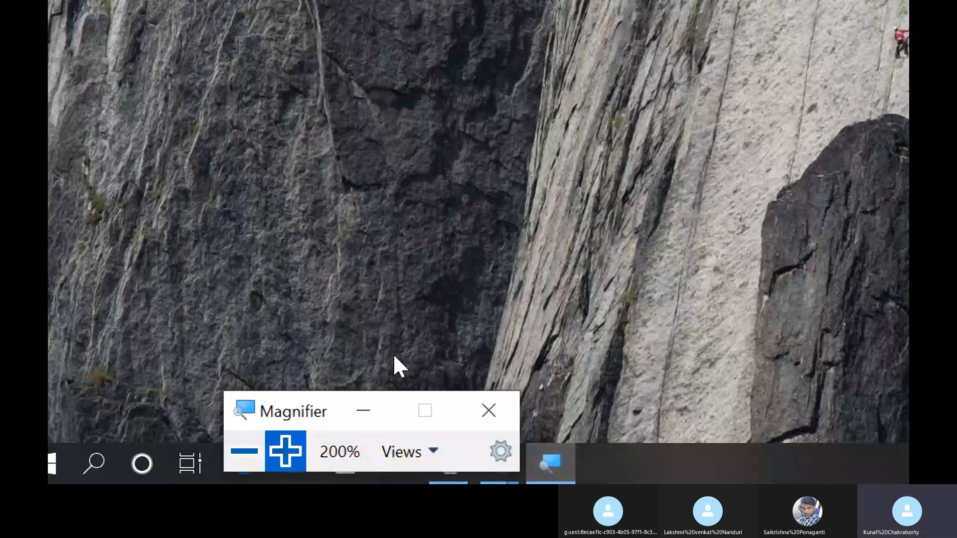
pyautogui.click(263, 452)
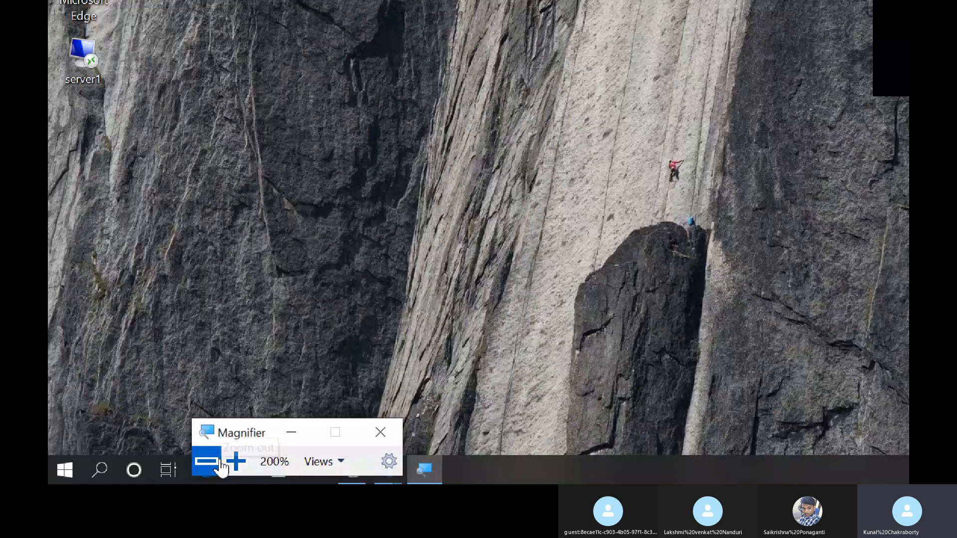
pyautogui.click(220, 462)
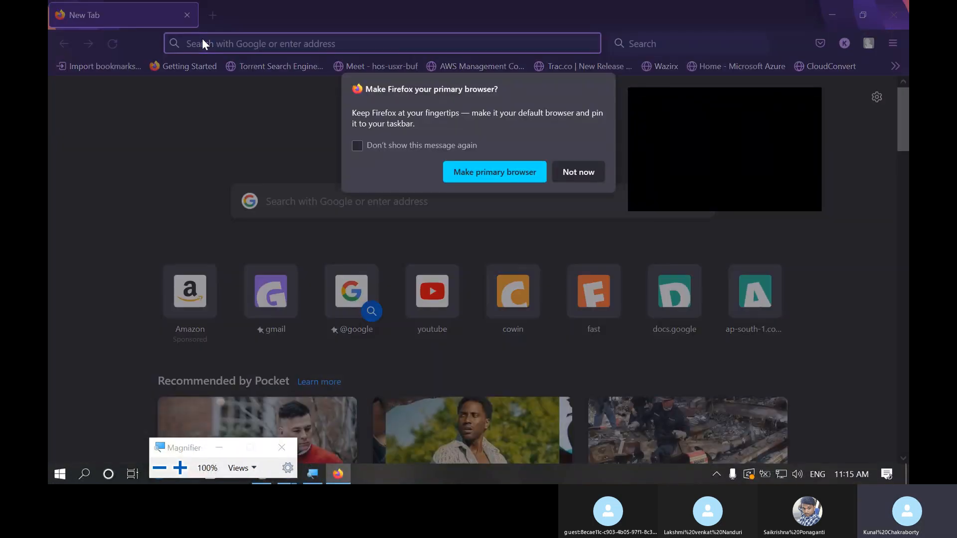
# Step: Decline making Firefox the primary browser and search the web for "firefox"
pyautogui.click(559, 177)
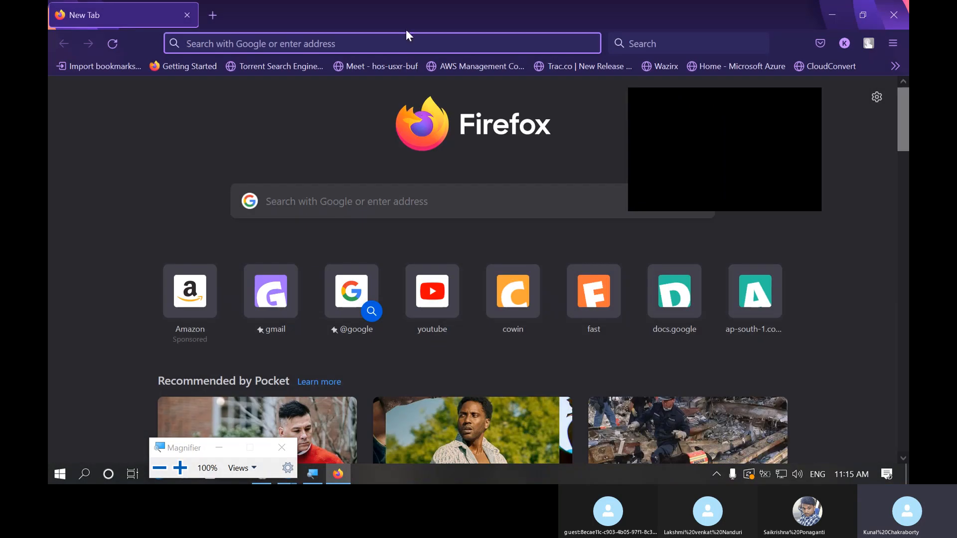
pyautogui.click(408, 46)
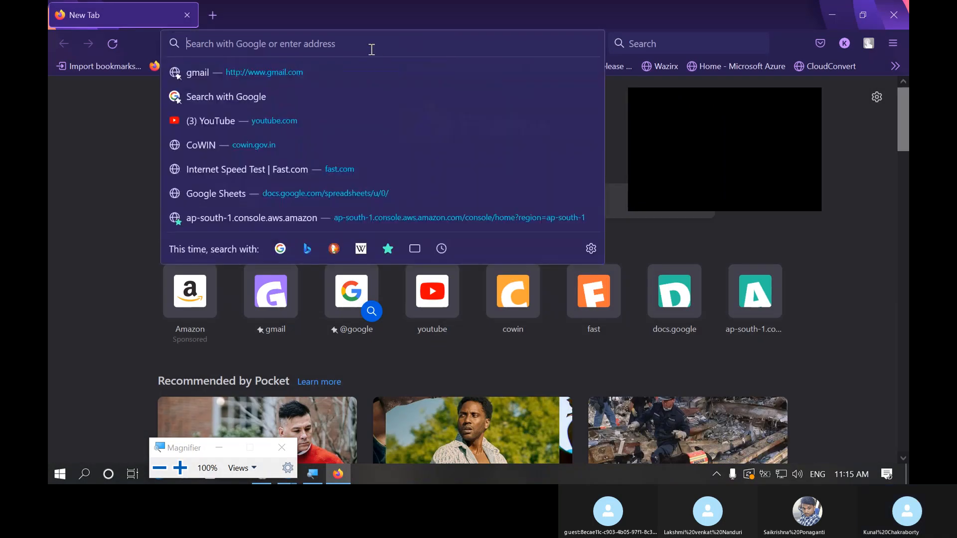
pyautogui.write('firefox')
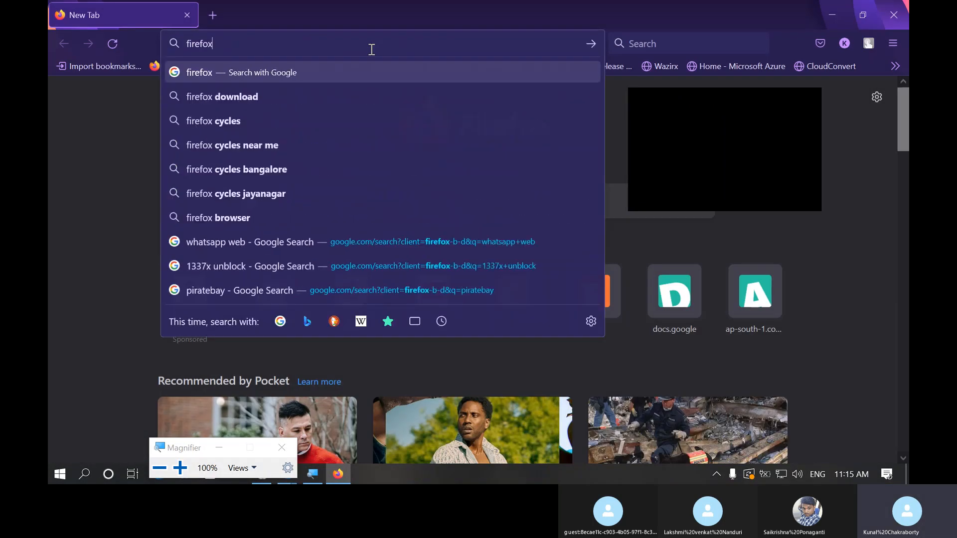
pyautogui.press('Return')
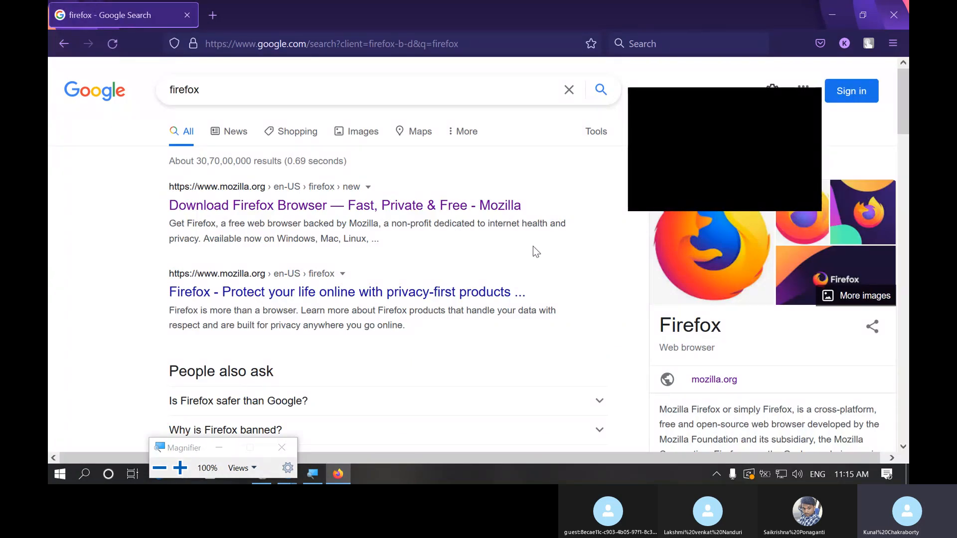
# Step: Look through the search results and open Mozilla's "Download Firefox Browser" page
pyautogui.scroll(-5, 417, 271)
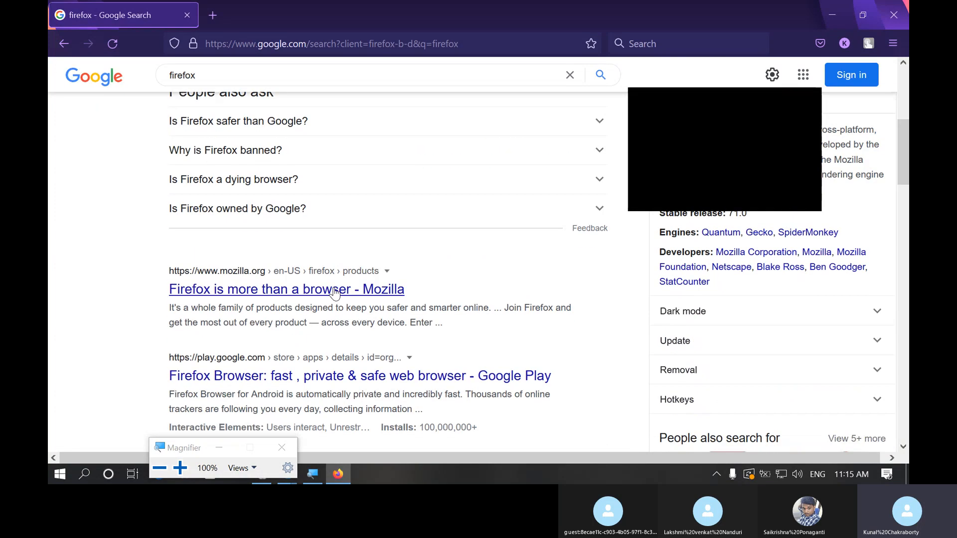
pyautogui.scroll(-3, 335, 384)
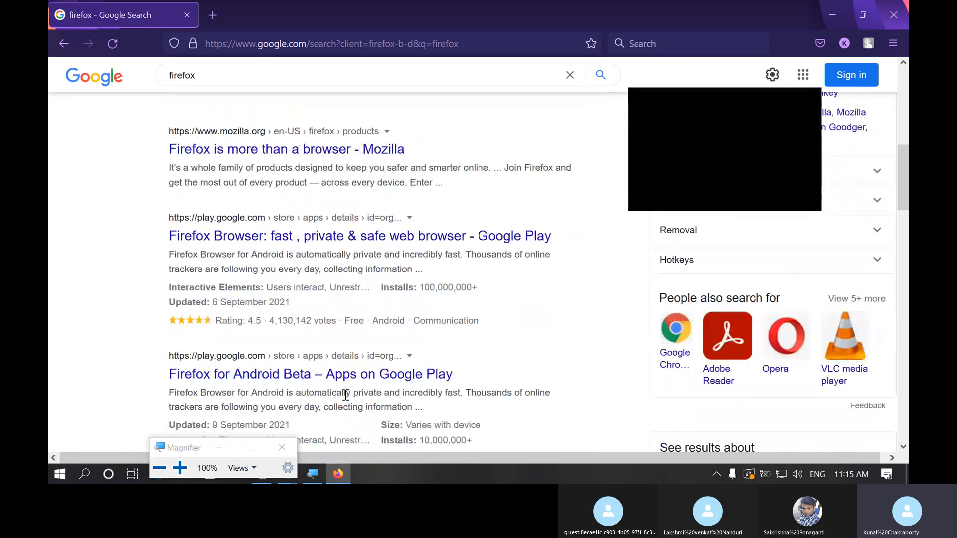
pyautogui.scroll(8, 345, 394)
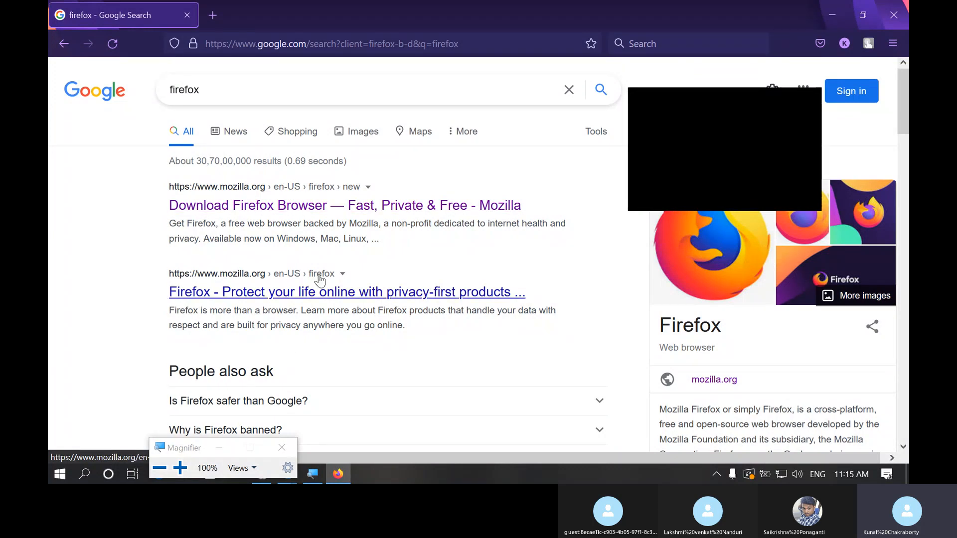
pyautogui.scroll(-7, 269, 334)
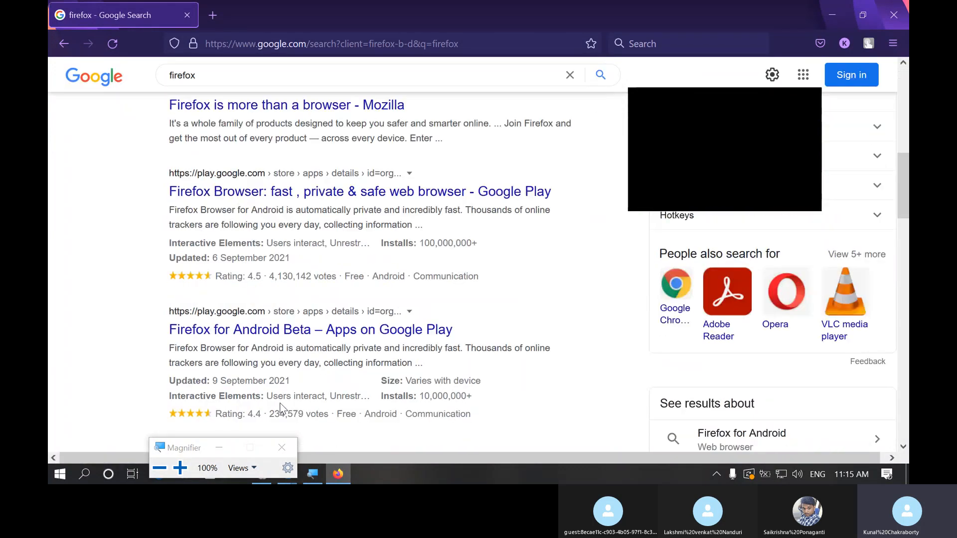
pyautogui.scroll(-15, 280, 408)
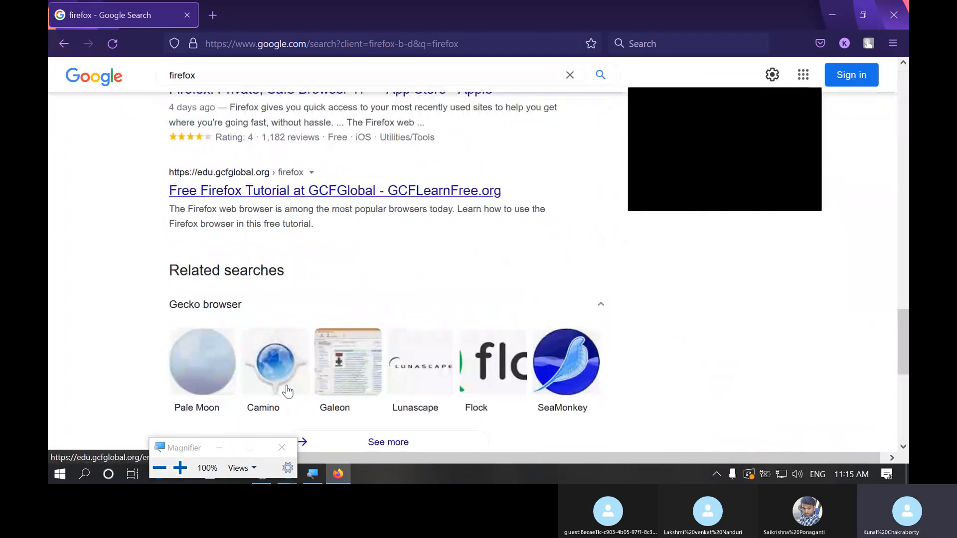
pyautogui.scroll(15, 287, 392)
pyautogui.scroll(7, 288, 386)
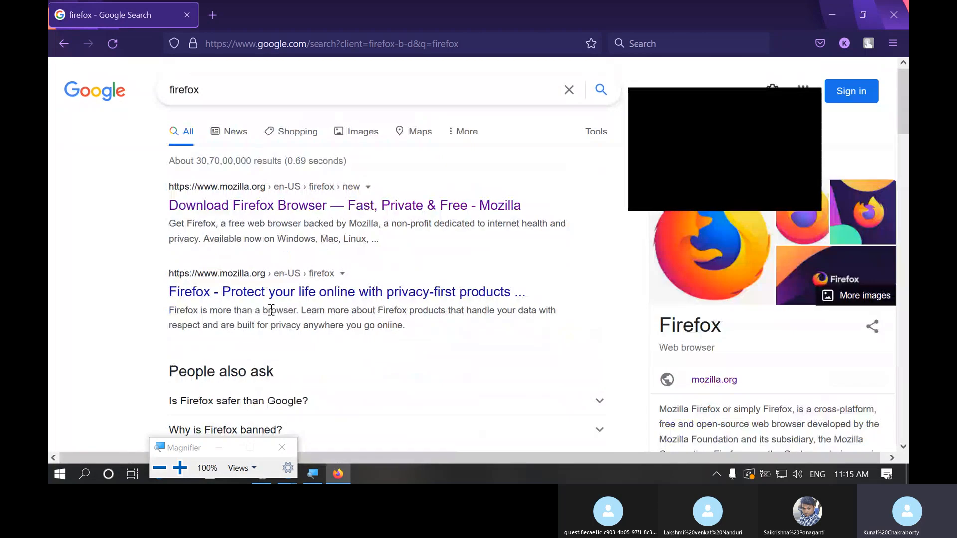
pyautogui.click(286, 213)
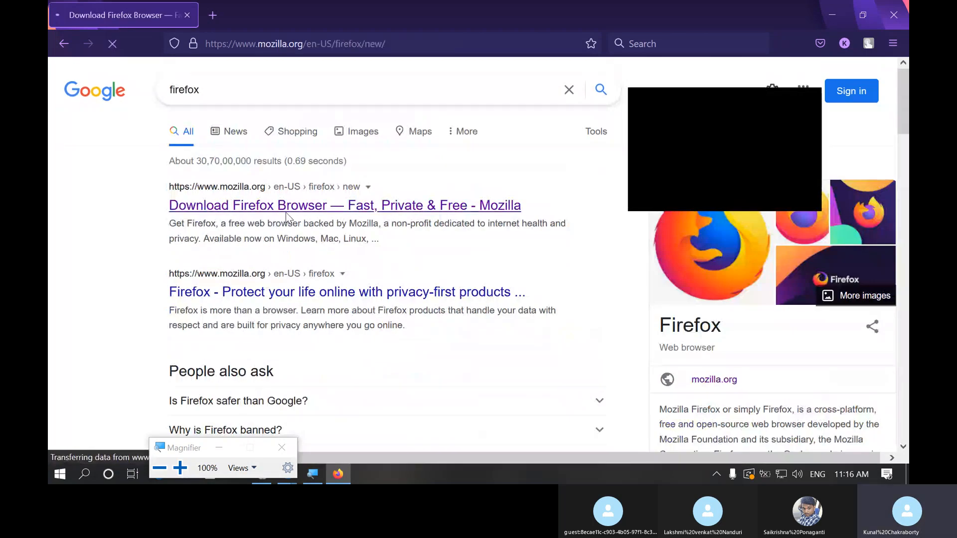
# Step: Dismiss the Mozilla product family pop-up and open the Firefox download options and other languages page
pyautogui.scroll(-3, 331, 269)
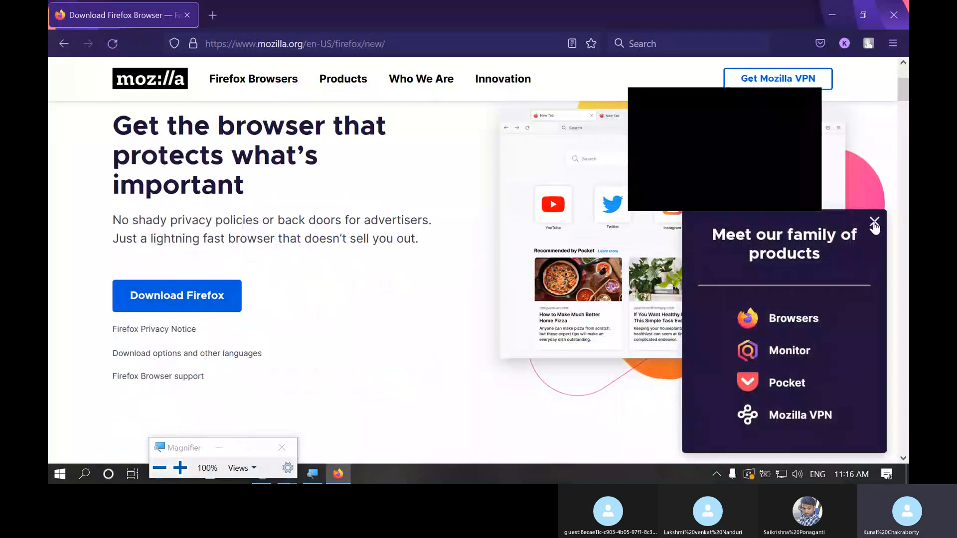
pyautogui.click(877, 223)
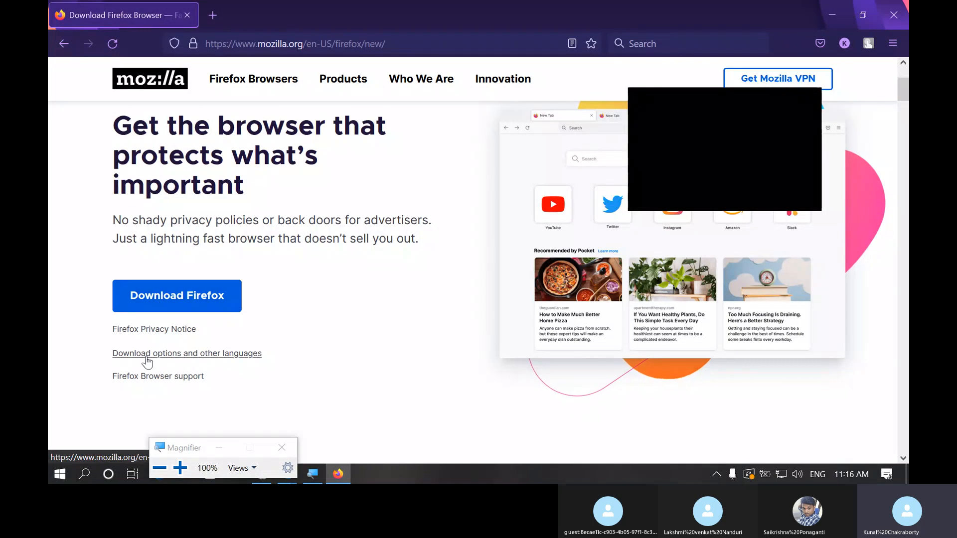
pyautogui.click(219, 354)
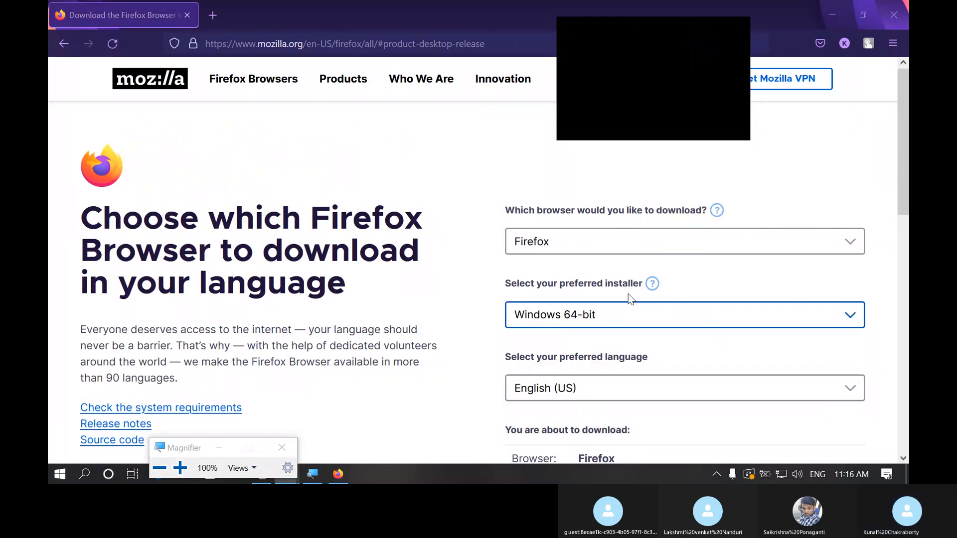
# Step: Choose Windows 64-bit MSI as the preferred Firefox installer and bring the download summary into view
pyautogui.click(628, 317)
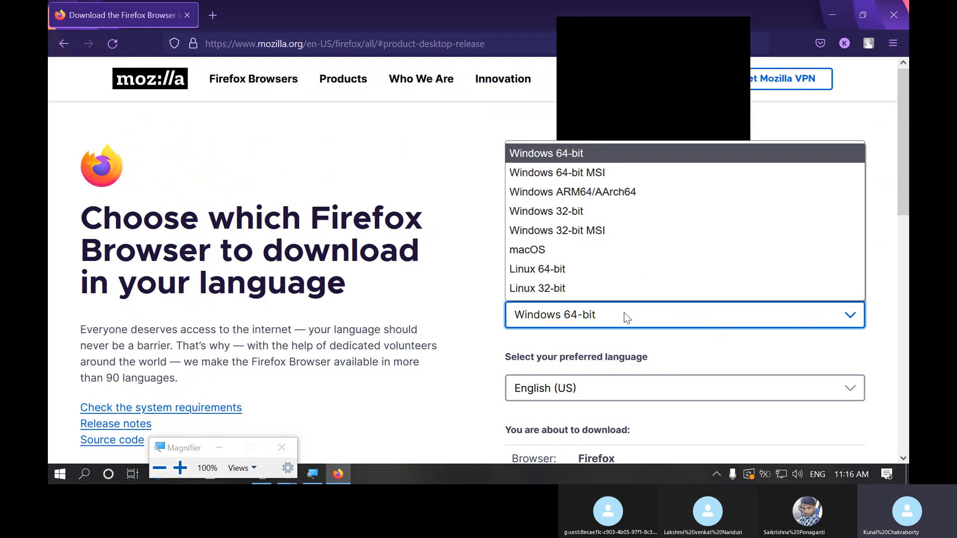
pyautogui.click(618, 181)
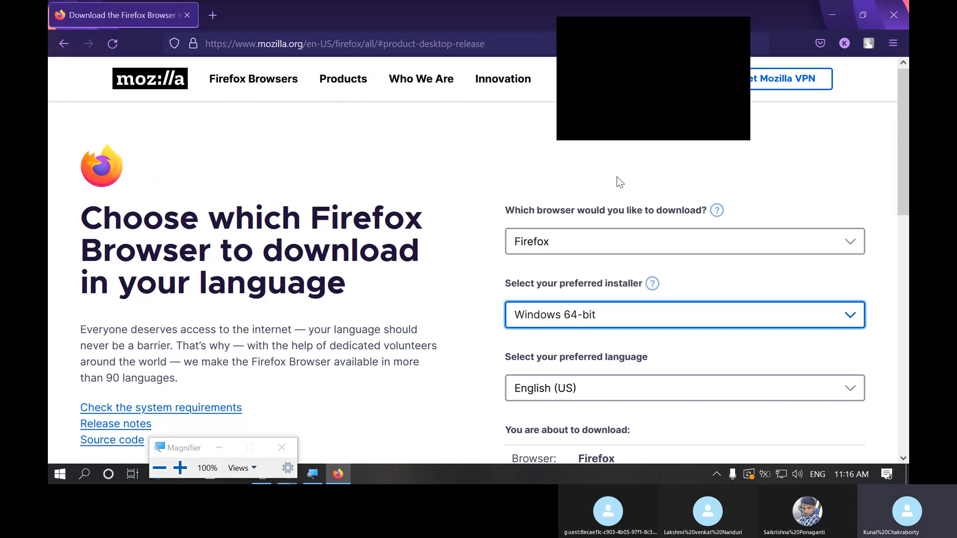
pyautogui.scroll(-1, 654, 423)
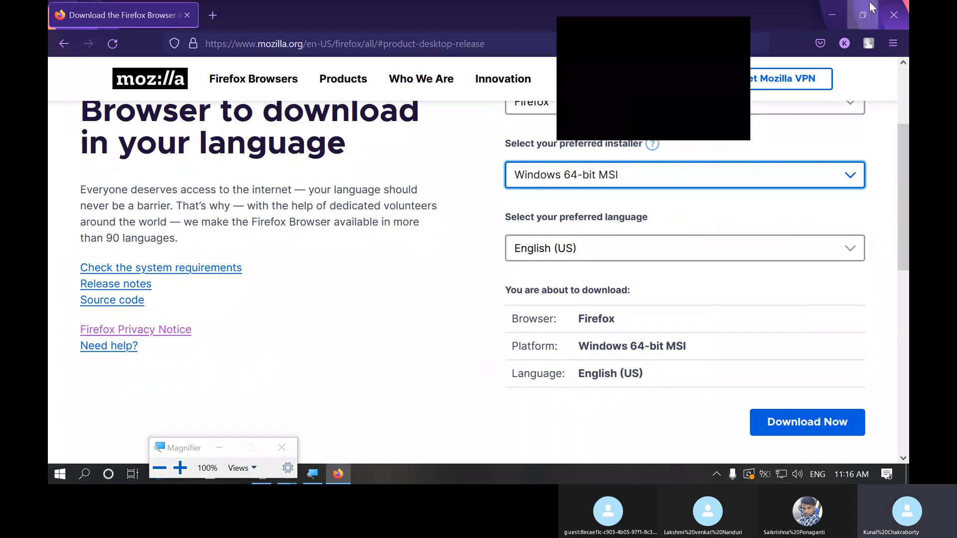
# Step: Minimize the browser, return to the 192.168.1.173 remote session and minimize Server Manager
pyautogui.click(832, 14)
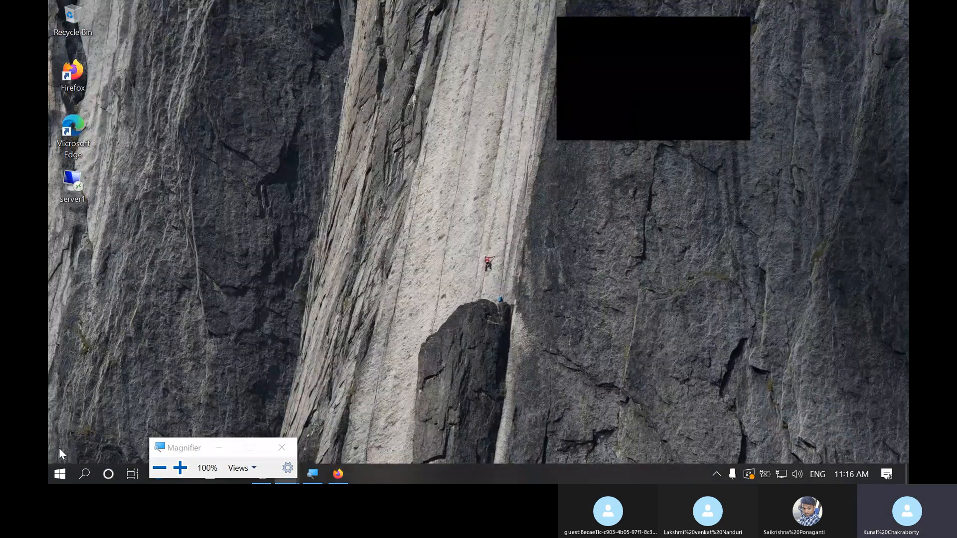
pyautogui.moveTo(177, 447); pyautogui.dragTo(279, 328)
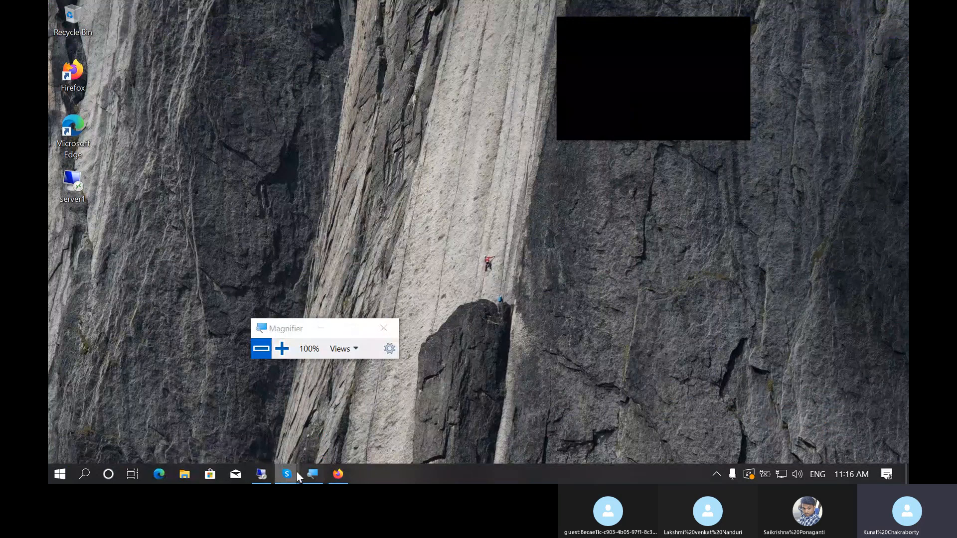
pyautogui.click(262, 474)
pyautogui.click(829, 9)
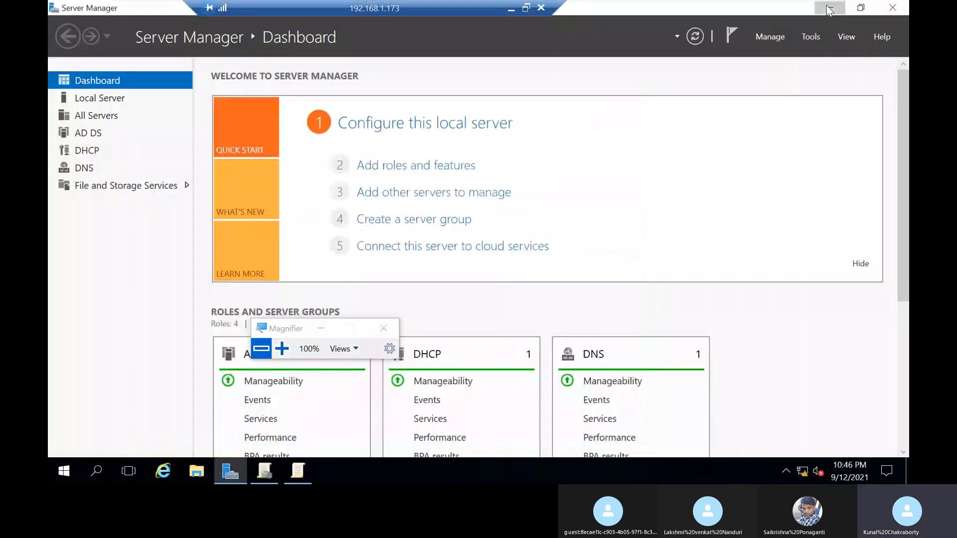
pyautogui.click(828, 9)
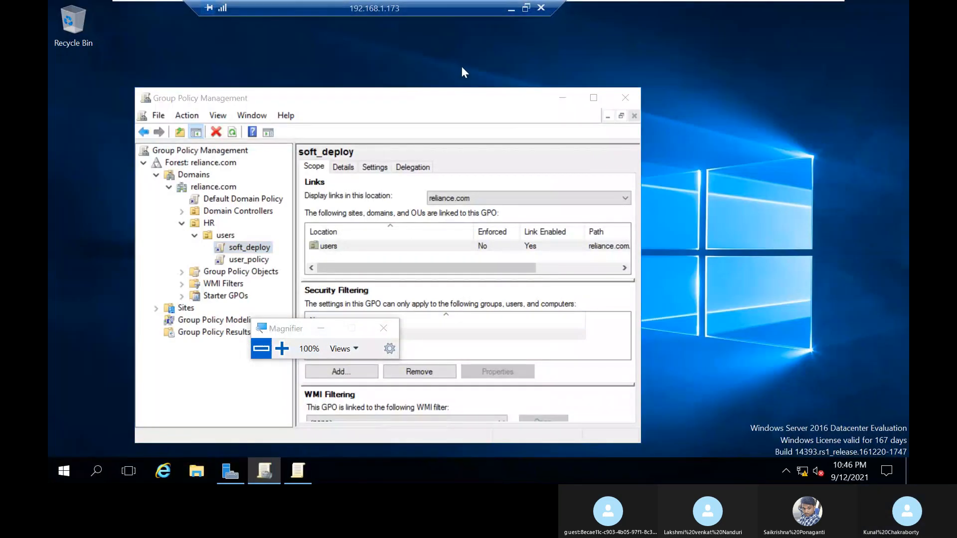
# Step: Check the Downloads and Desktop folders on the dc01 server for an installer
pyautogui.press('super+e')
pyautogui.doubleClick(581, 139)
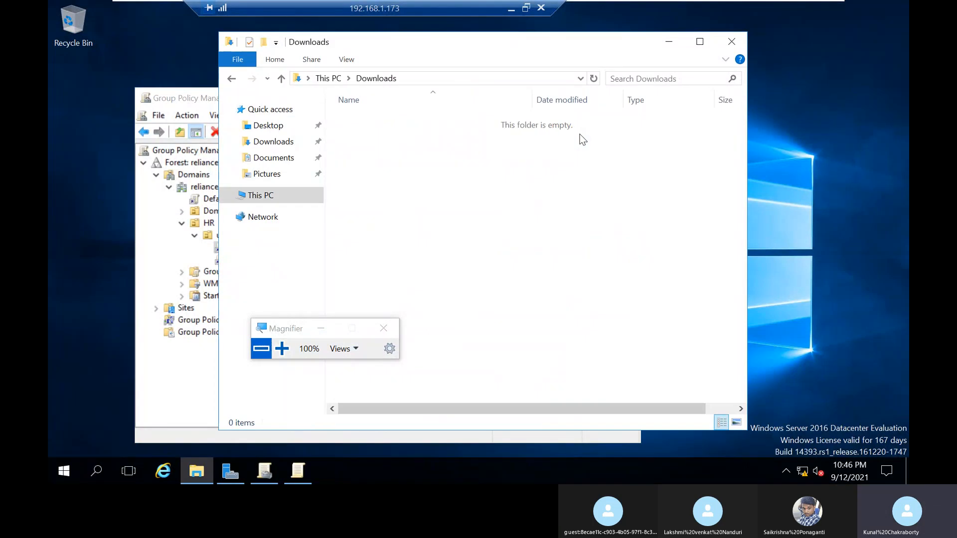
pyautogui.click(278, 126)
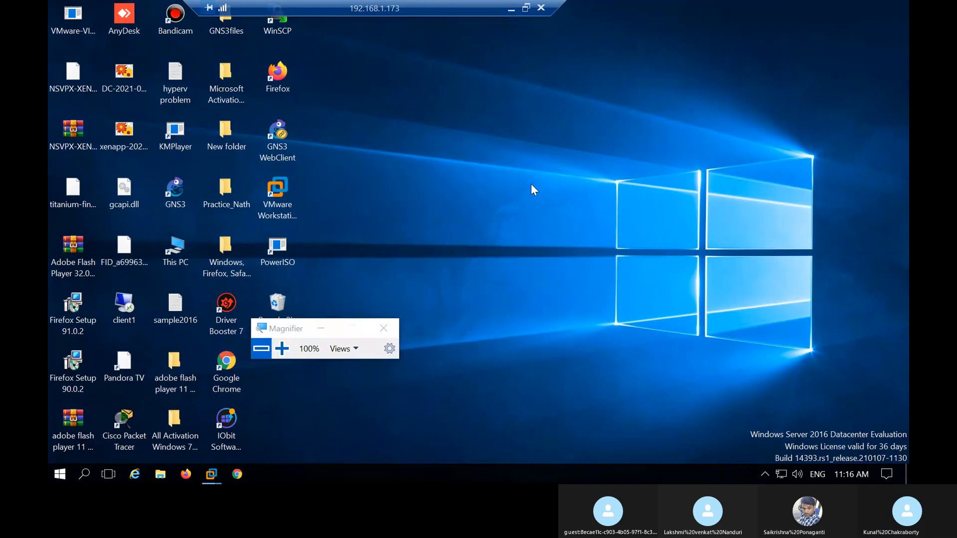
# Step: Open the Downloads folder of the 192.168.1.173 machine and select the Firefox Setup 91.0.2 installer package
pyautogui.press('super+e')
pyautogui.doubleClick(471, 97)
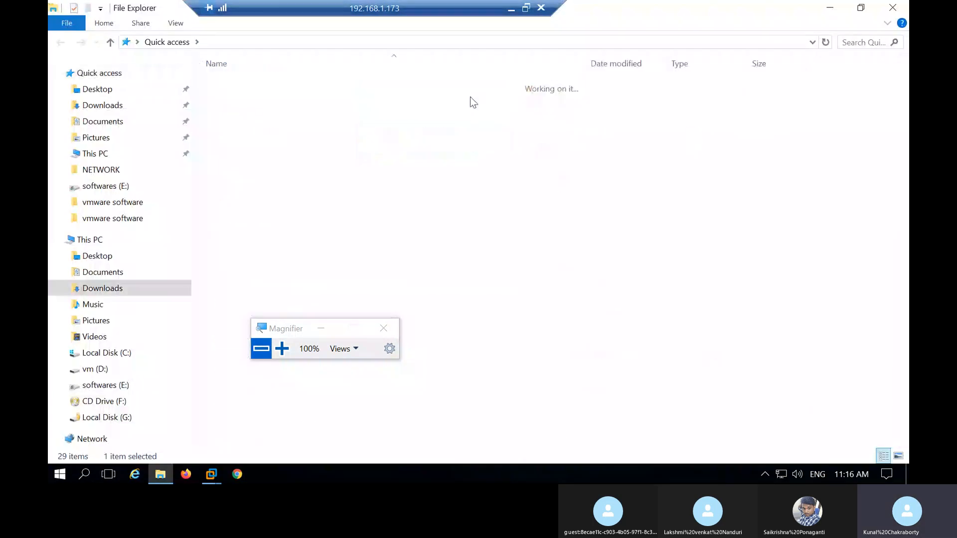
pyautogui.click(289, 157)
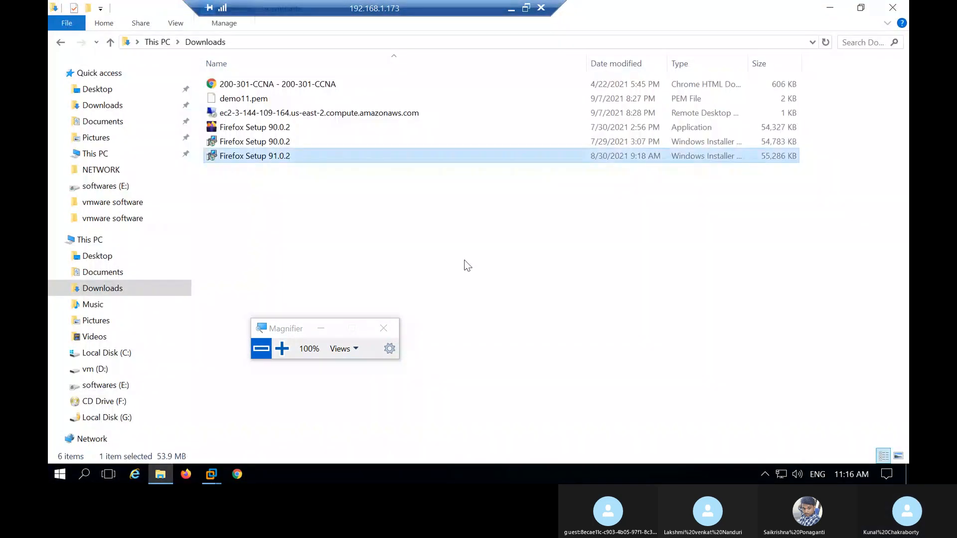
# Step: Examine the file type of Firefox Setup 91.0.2 in its properties with Magnifier at 200%, and cancel the dialog
pyautogui.click(281, 348)
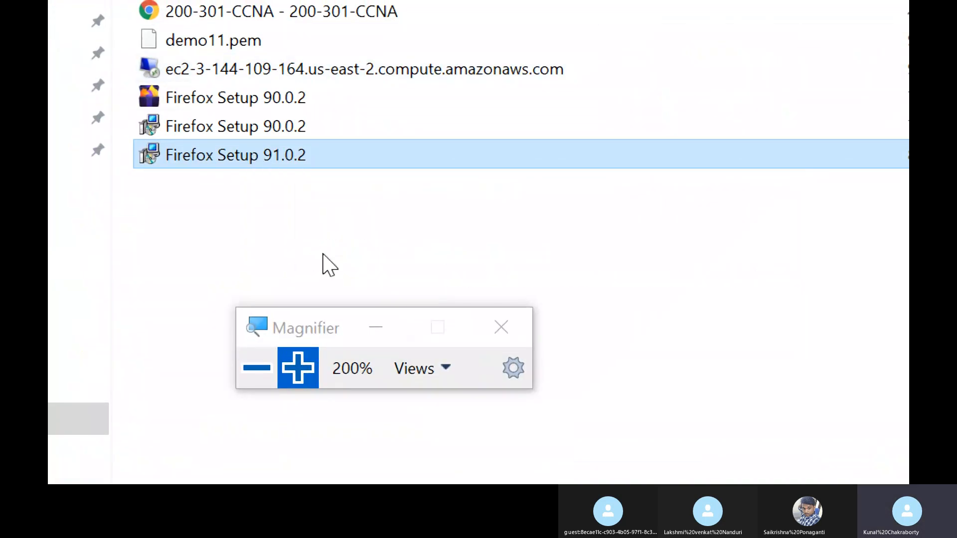
pyautogui.rightClick(253, 152)
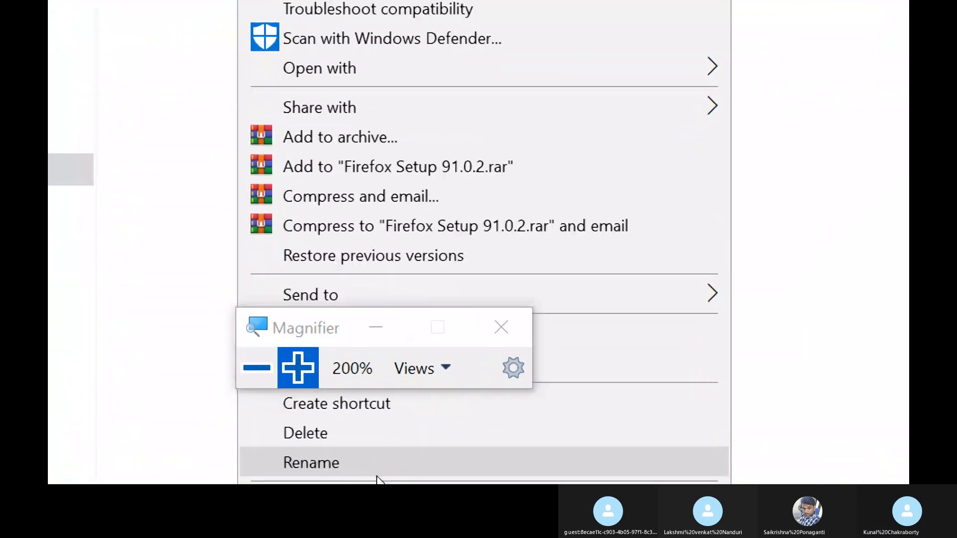
pyautogui.click(384, 453)
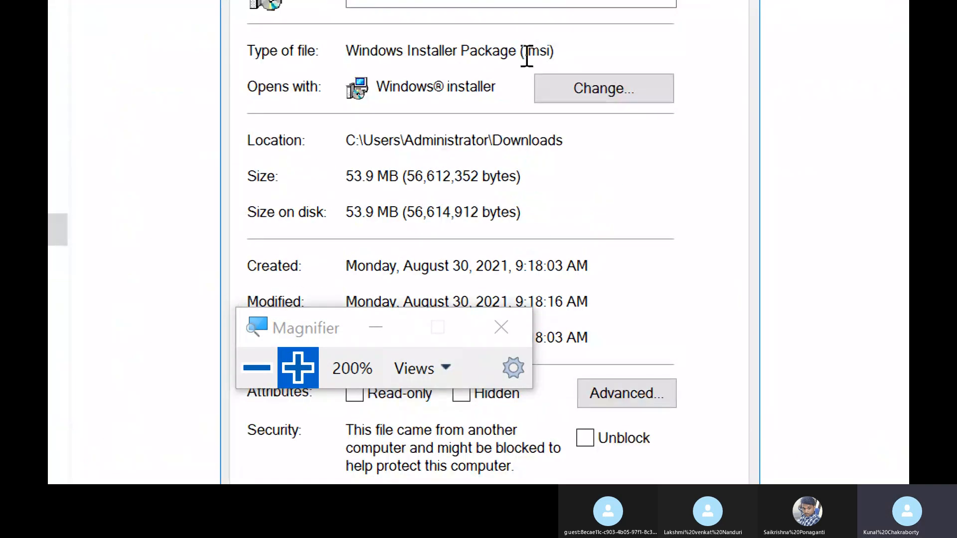
pyautogui.moveTo(525, 50); pyautogui.dragTo(566, 51)
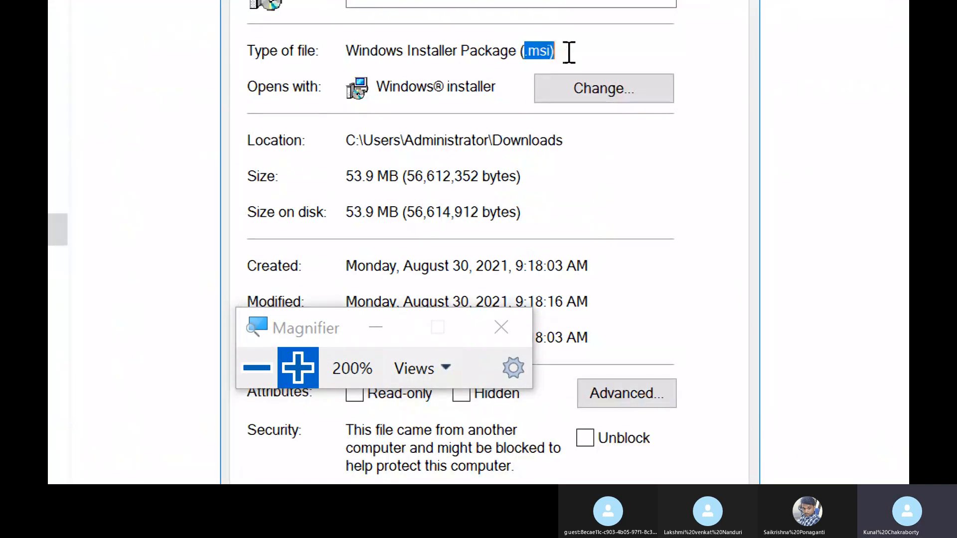
pyautogui.click(614, 56)
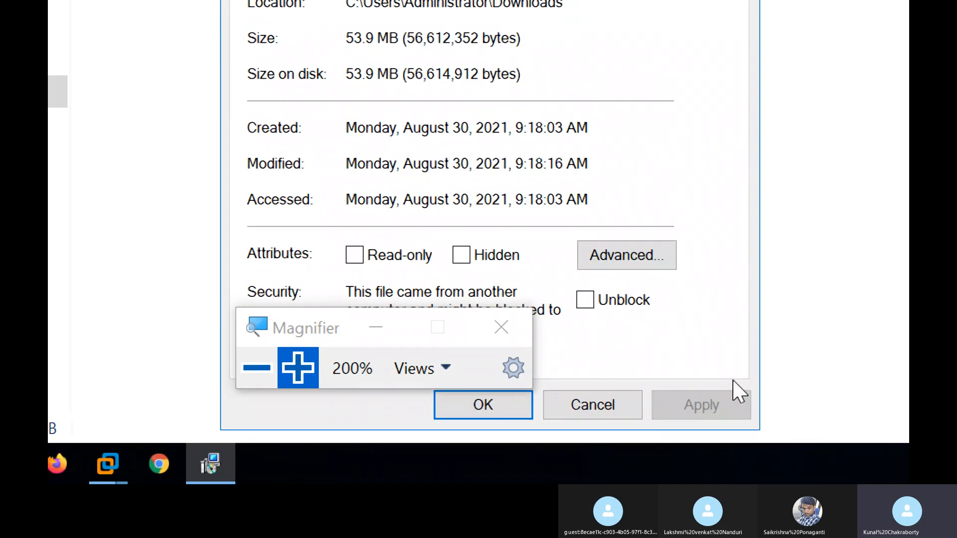
pyautogui.click(580, 409)
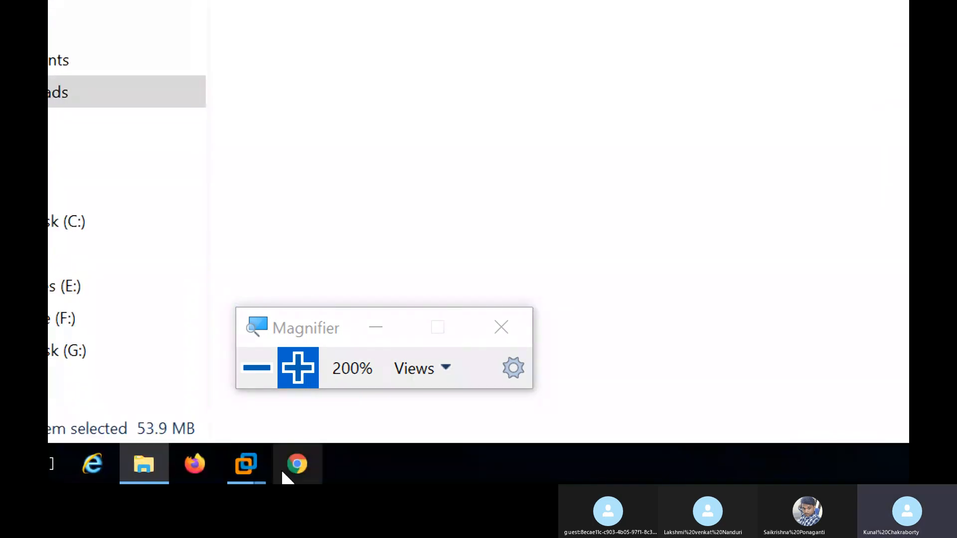
# Step: Switch to the dc01 virtual machine, minimize its open windows and transfer the Firefox Setup 91.0.2 installer onto its desktop
pyautogui.moveTo(245, 464)
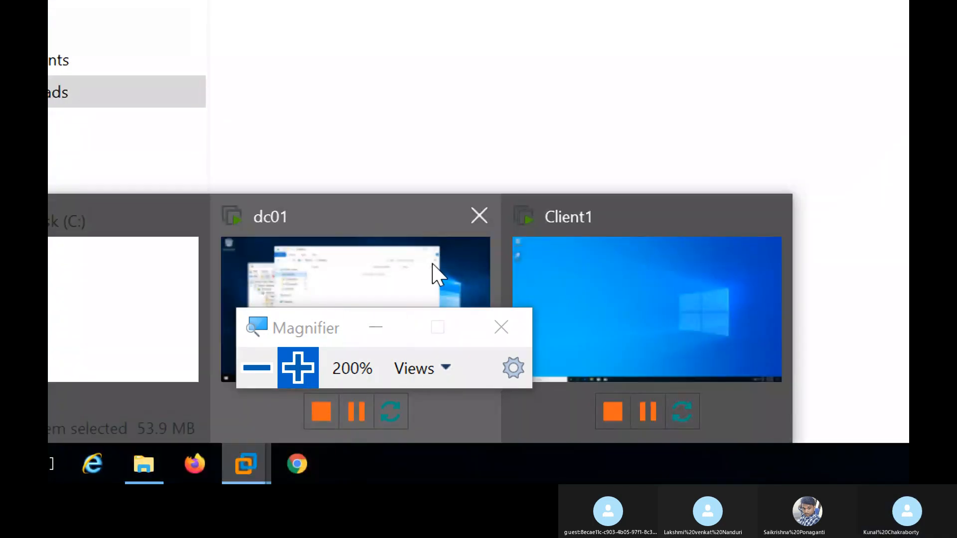
pyautogui.click(433, 269)
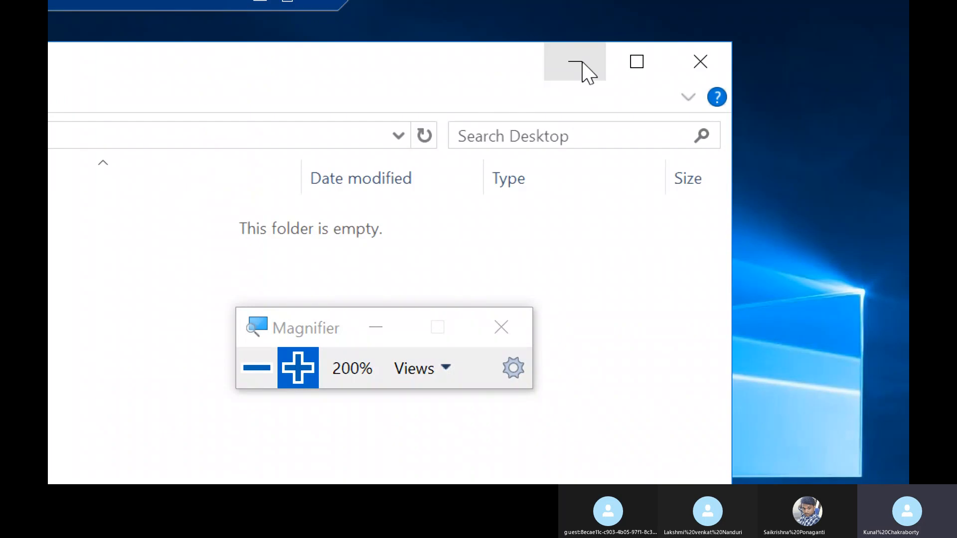
pyautogui.click(581, 67)
pyautogui.click(363, 177)
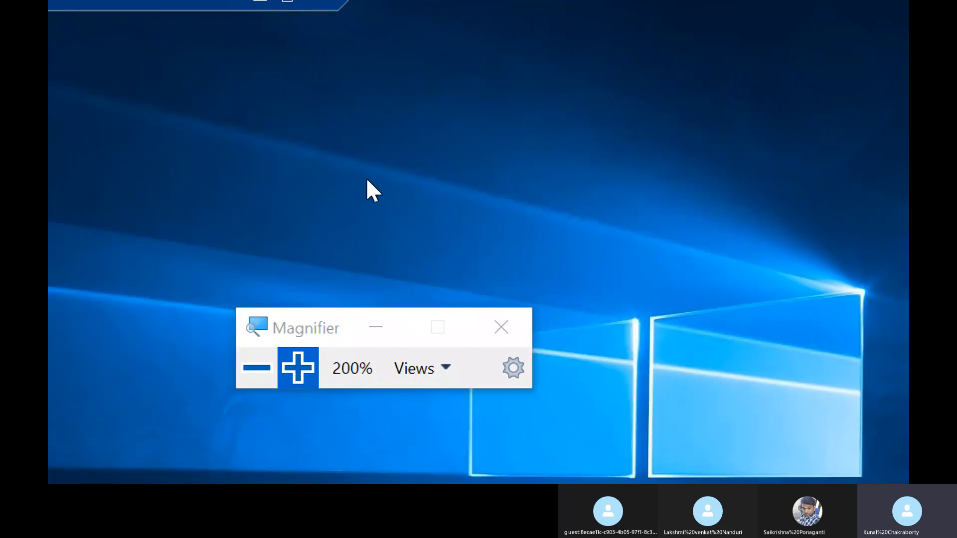
pyautogui.click(257, 368)
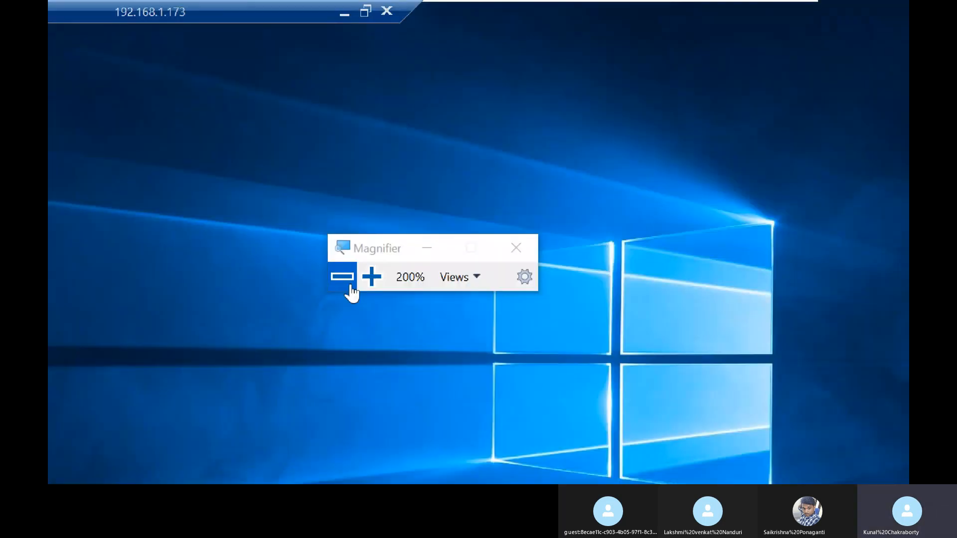
pyautogui.click(348, 286)
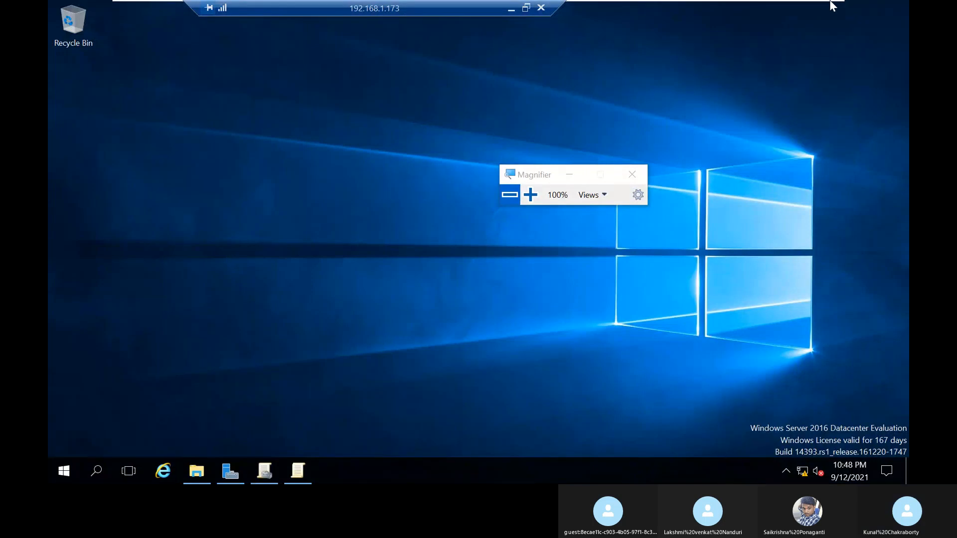
pyautogui.moveTo(812, 5)
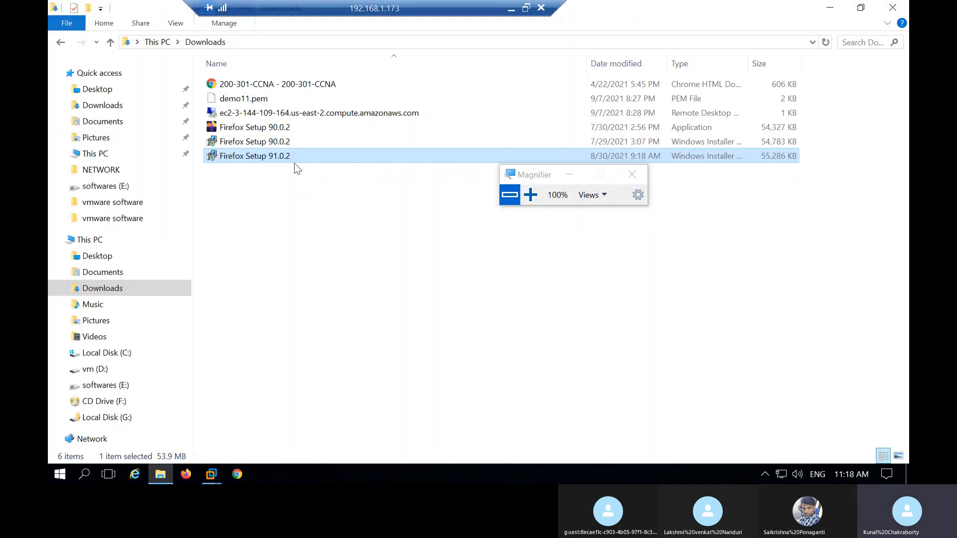
pyautogui.moveTo(294, 163); pyautogui.dragTo(327, 221)
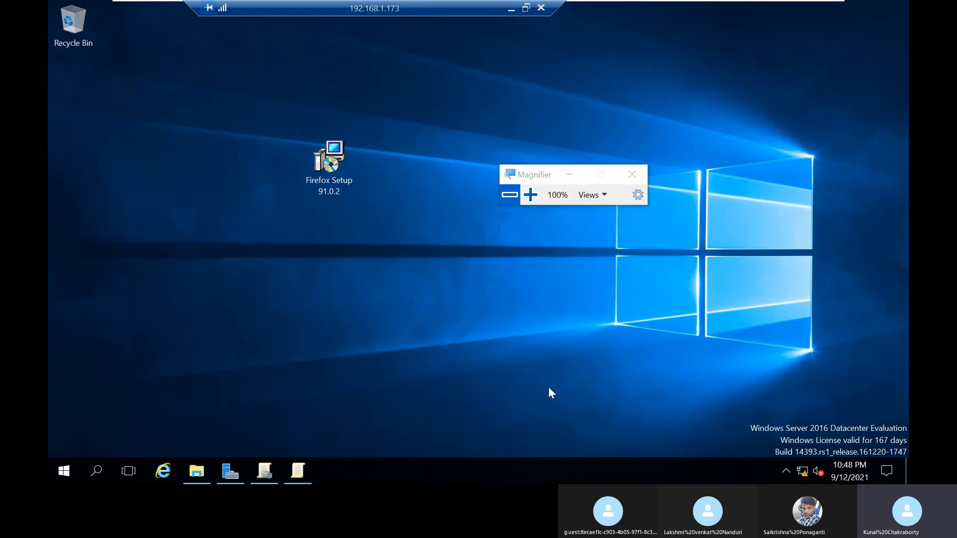
# Step: Put the Firefox Setup 91.0.2 installer from the dc01 desktop into the softdeploy folder on Local Disk (C:)
pyautogui.click(325, 187)
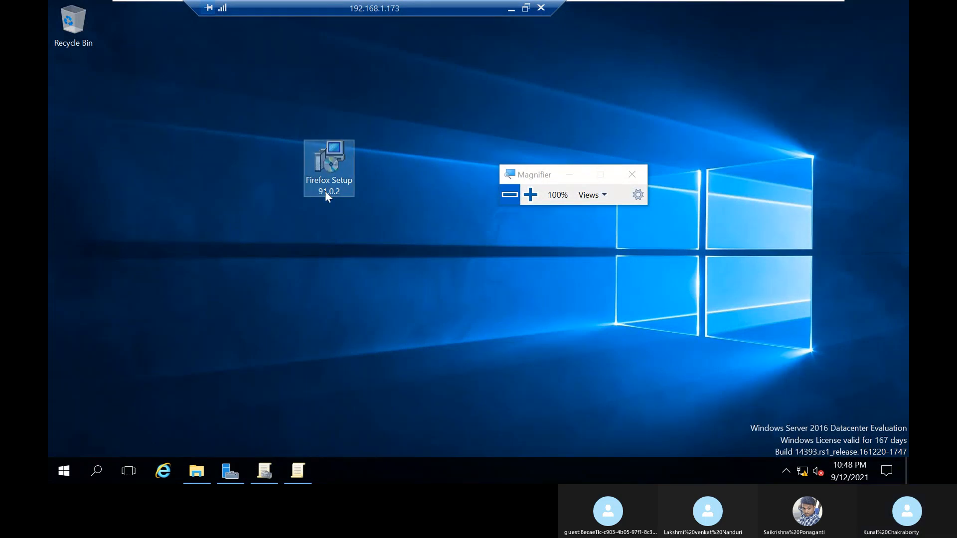
pyautogui.click(196, 470)
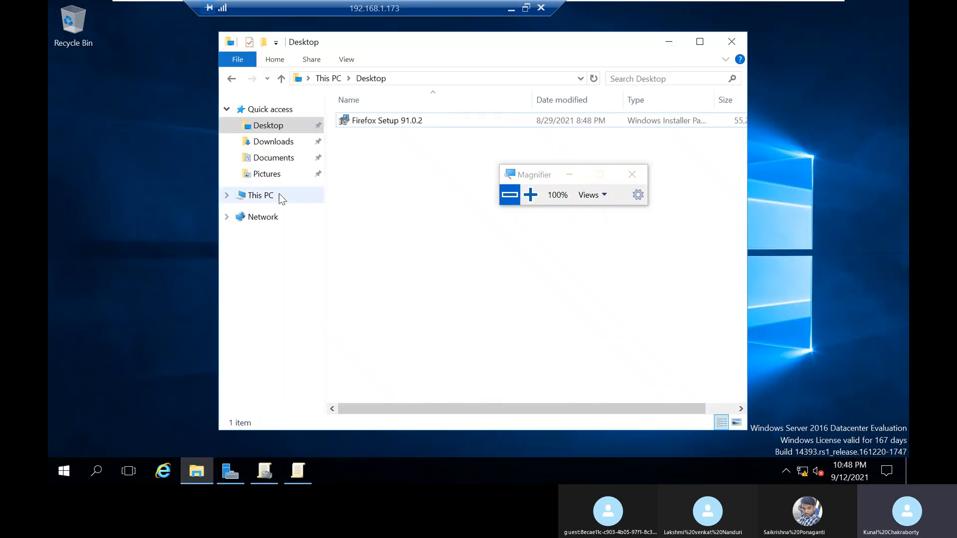
pyautogui.click(280, 195)
pyautogui.doubleClick(373, 260)
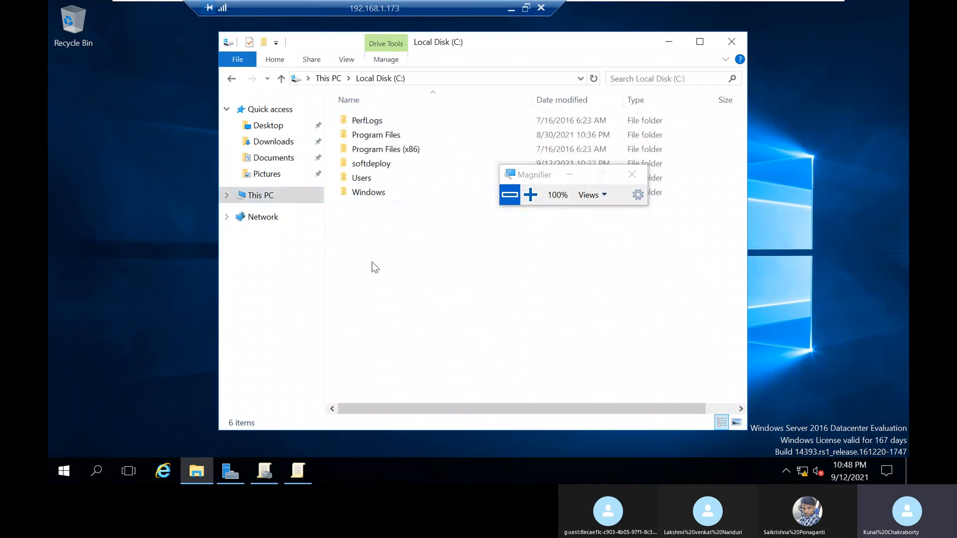
pyautogui.doubleClick(375, 165)
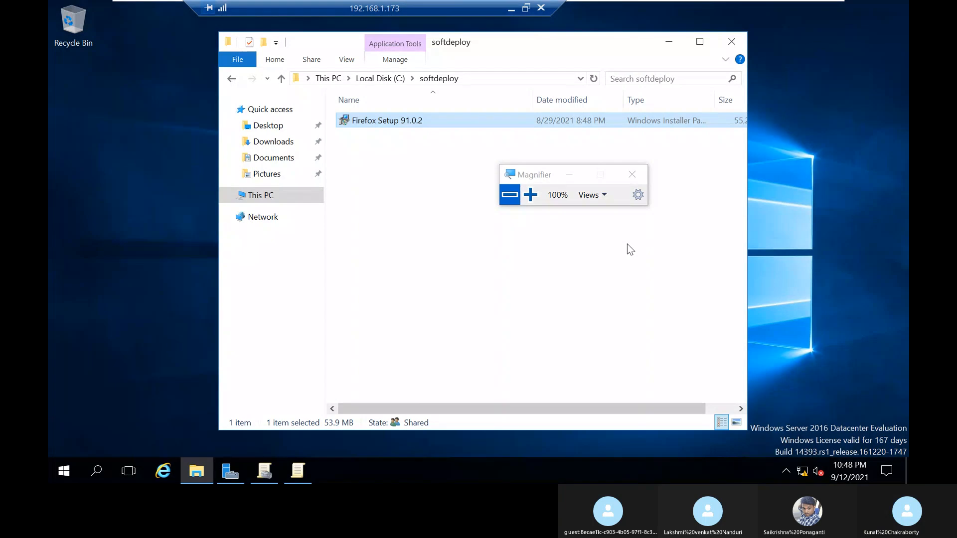
# Step: In the soft_deploy policy editor, open Software installation under the user policies' Software Settings and widen the tree pane
pyautogui.click(297, 470)
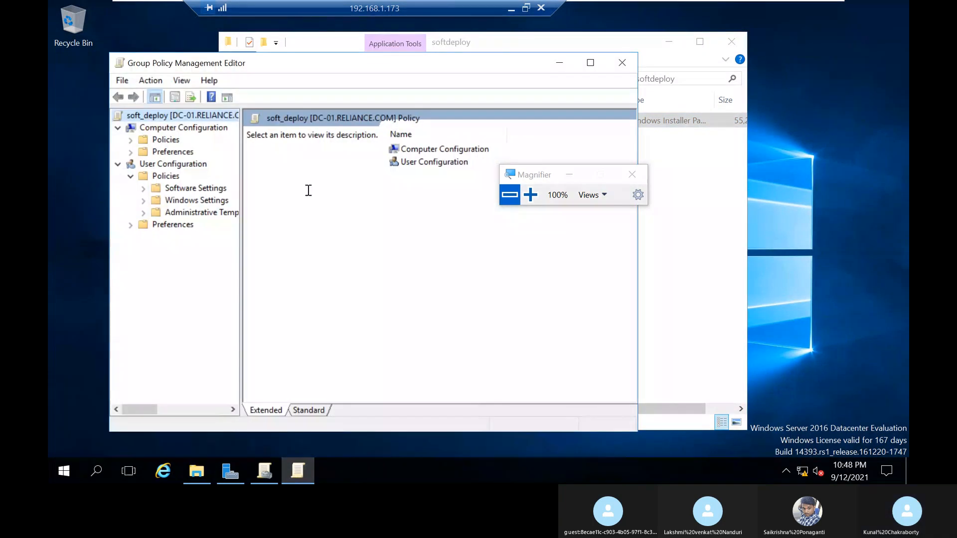
pyautogui.click(209, 190)
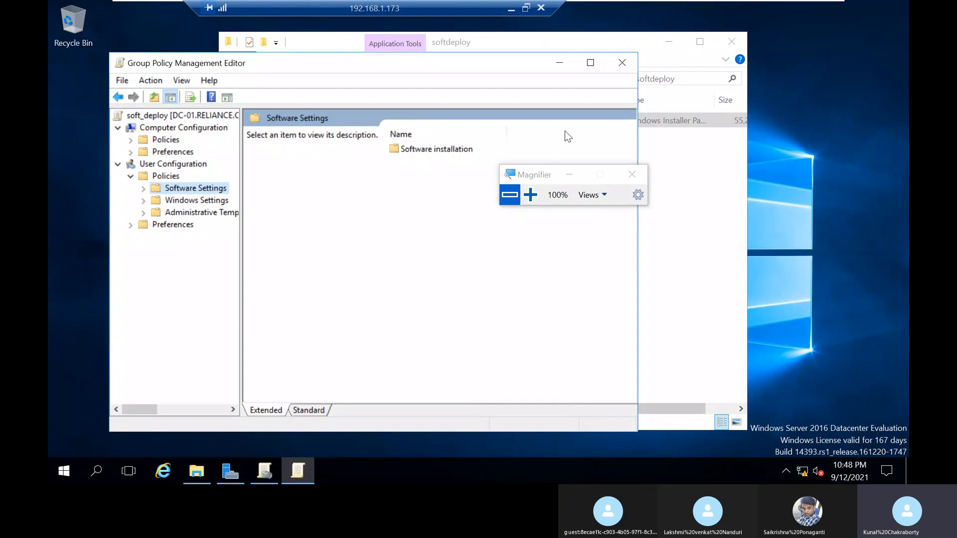
pyautogui.click(530, 195)
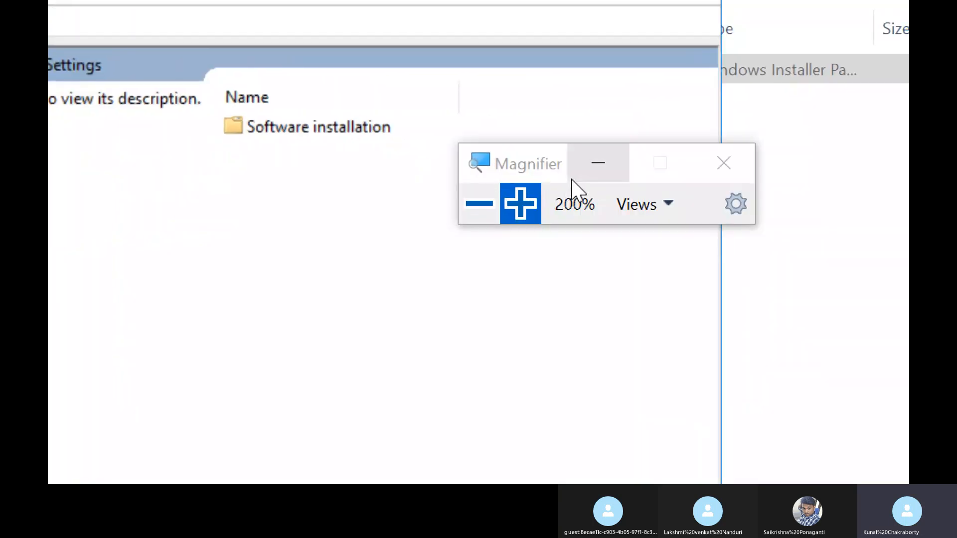
pyautogui.click(575, 177)
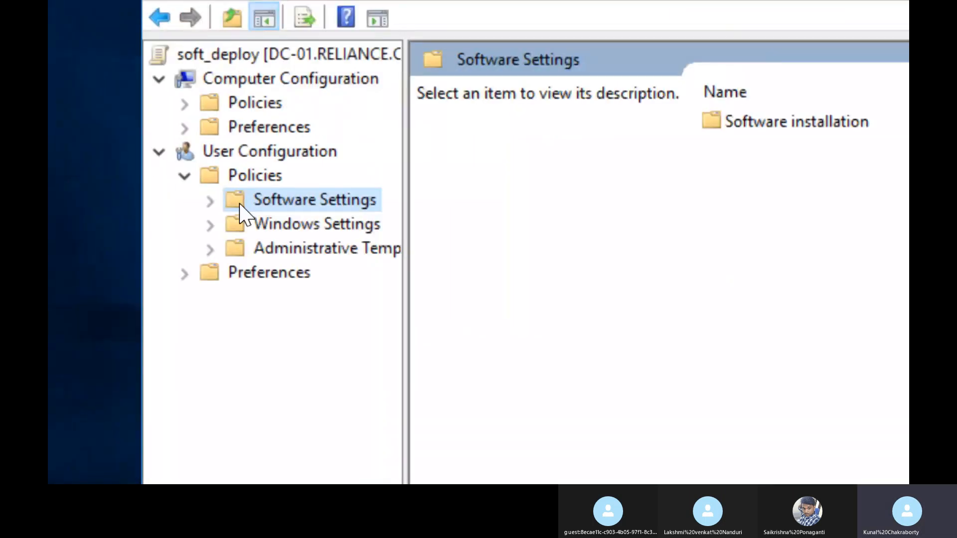
pyautogui.click(209, 204)
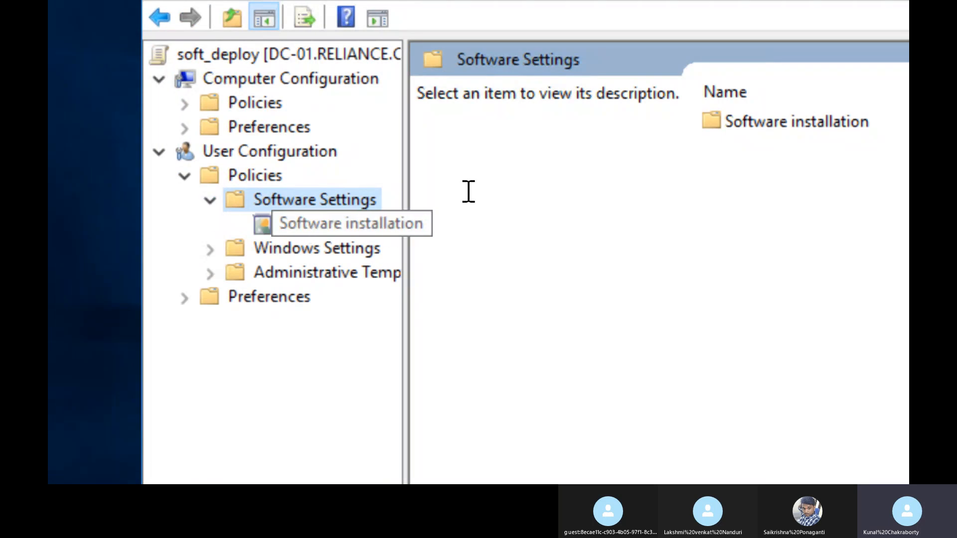
pyautogui.moveTo(405, 178); pyautogui.dragTo(468, 185)
pyautogui.click(399, 235)
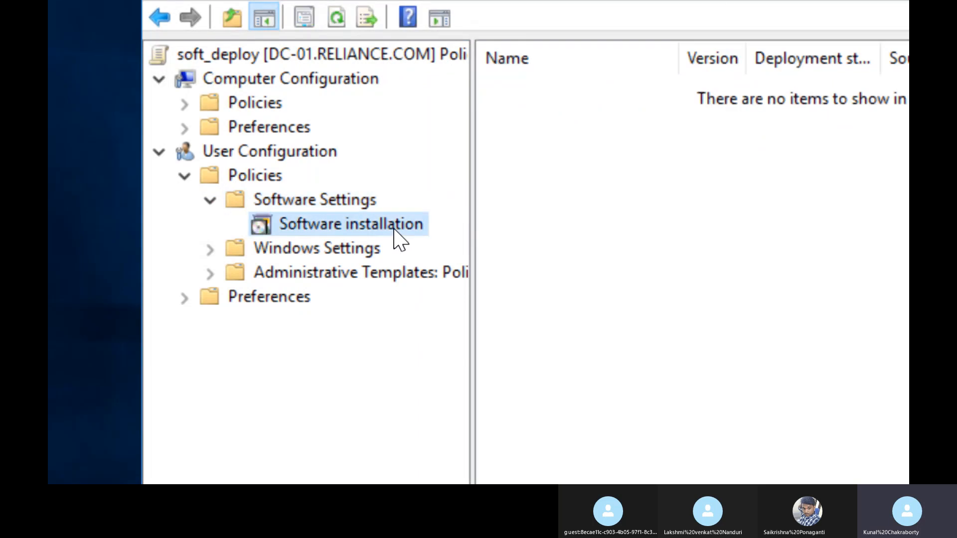
# Step: Review the default package location, new package and user interface options in the Software installation properties, and close them
pyautogui.rightClick(397, 239)
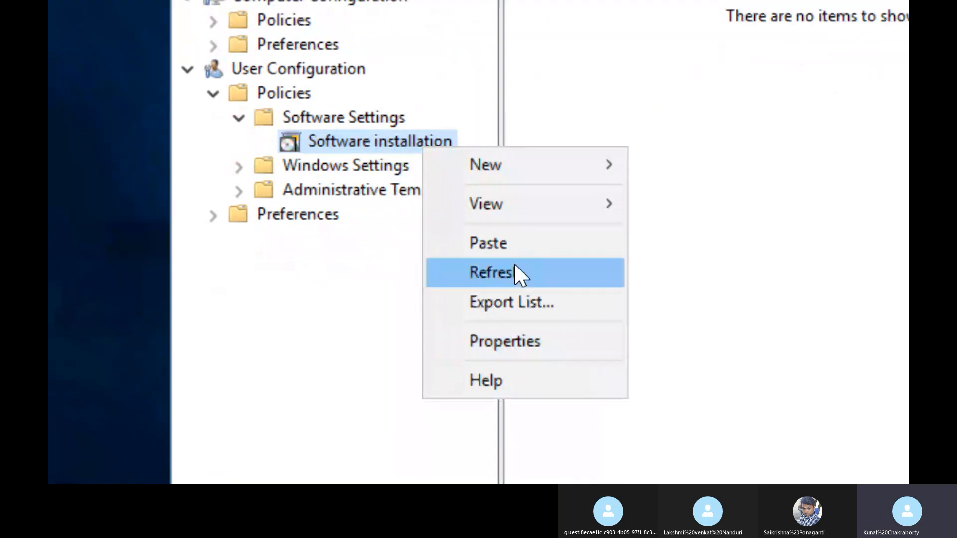
pyautogui.click(526, 349)
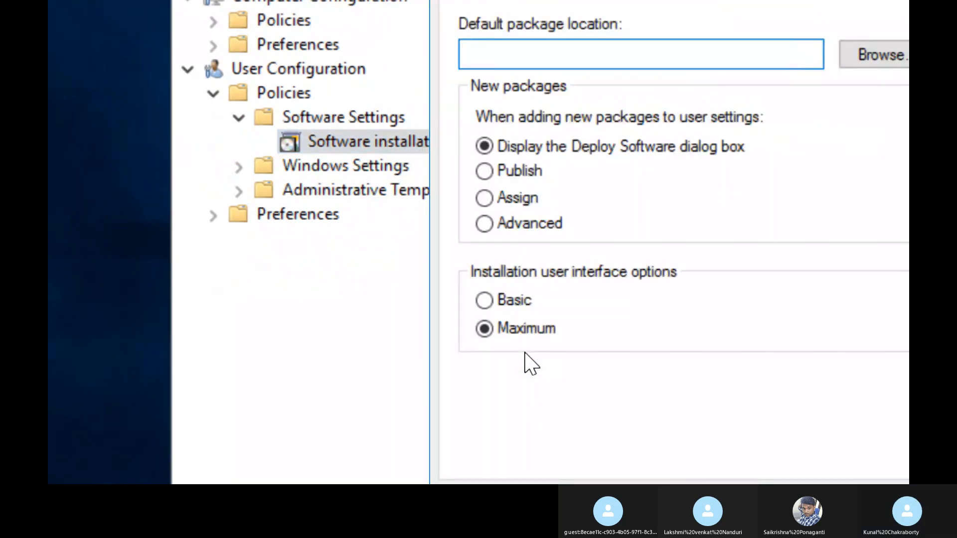
pyautogui.click(486, 98)
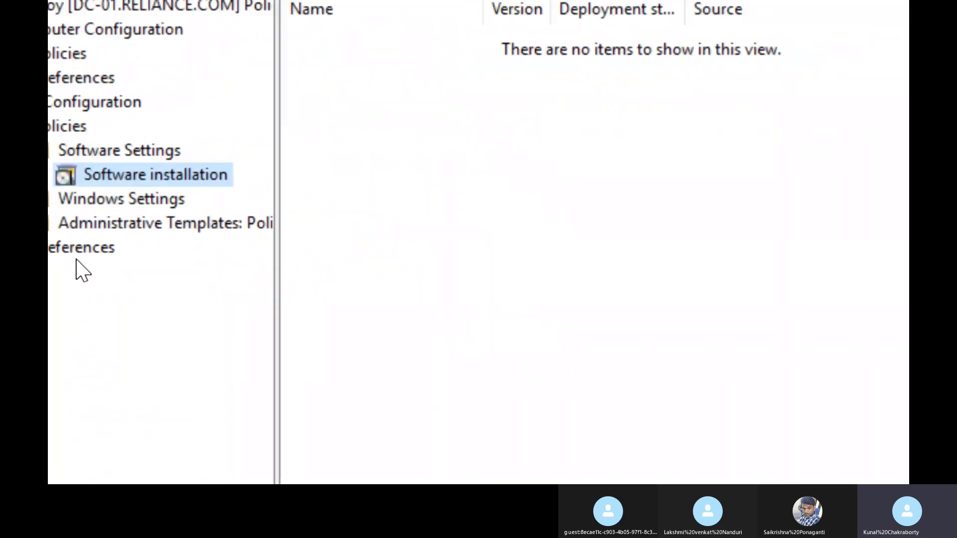
# Step: Open the softdeploy folder on Local Disk (C:), check its local path, and return to the drive's folder list
pyautogui.rightClick(197, 193)
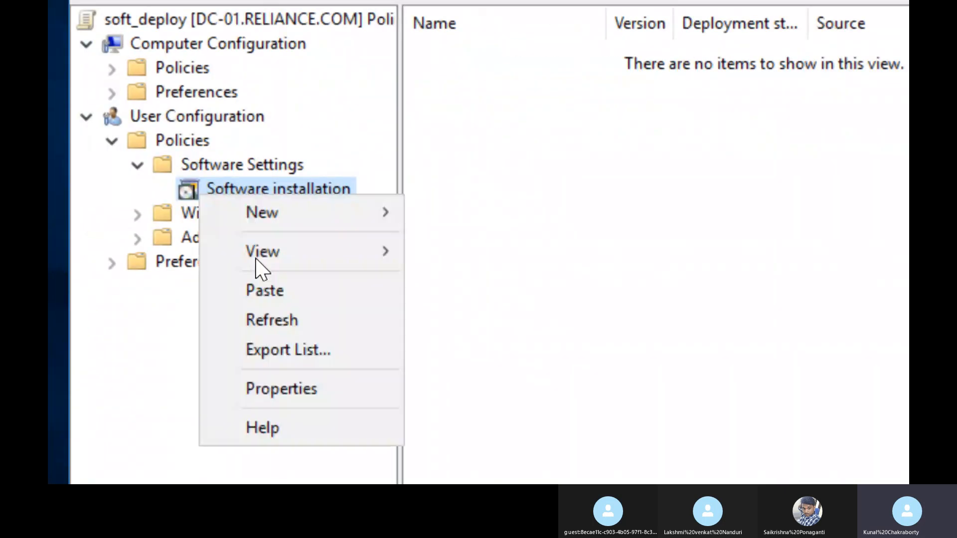
pyautogui.click(271, 394)
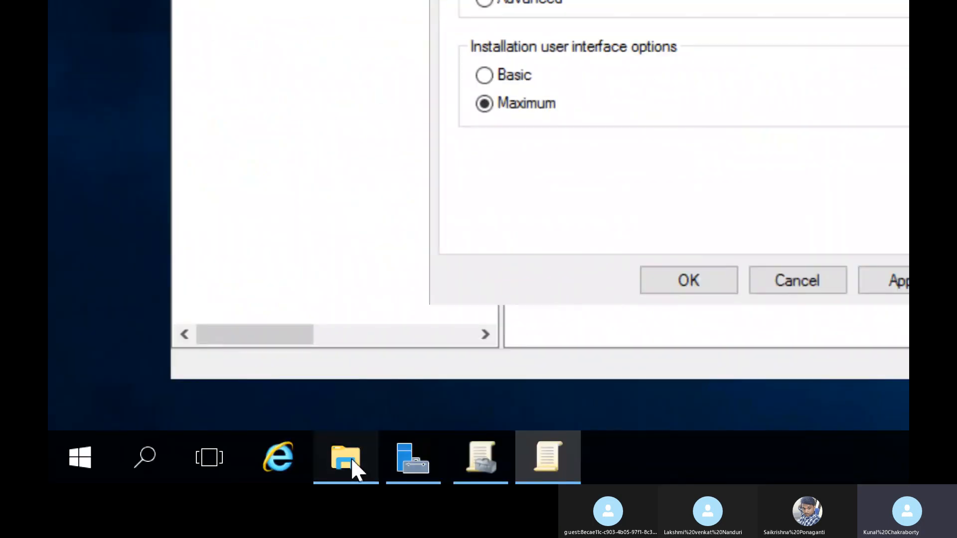
pyautogui.click(351, 458)
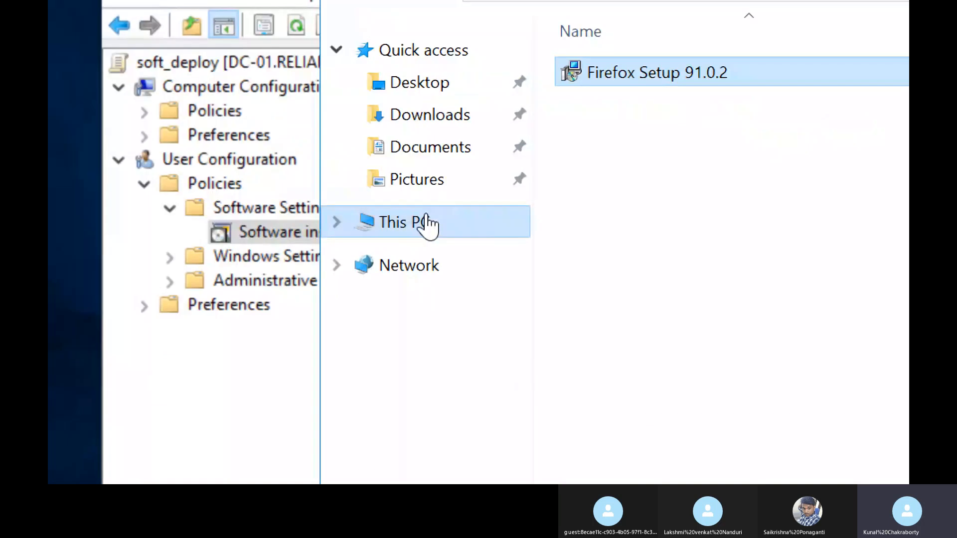
pyautogui.click(428, 223)
pyautogui.doubleClick(767, 356)
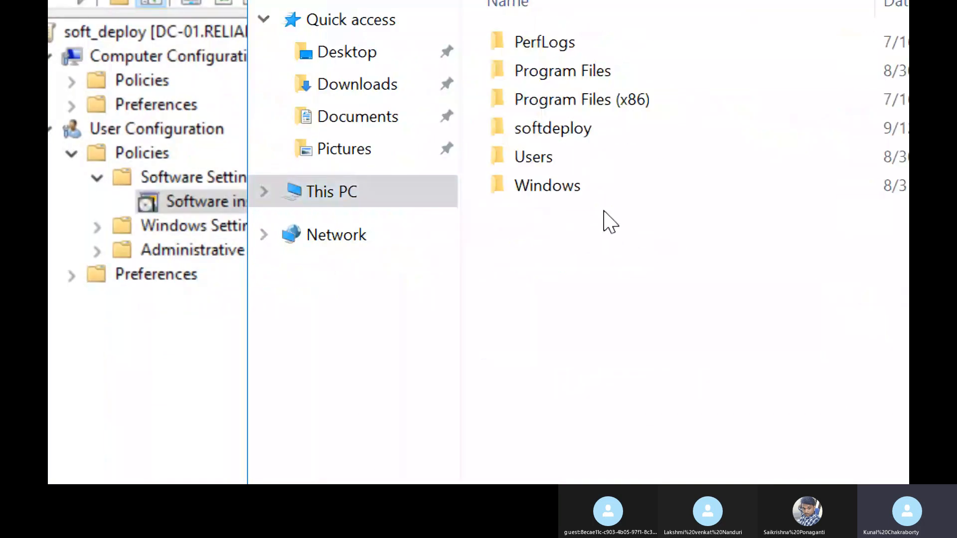
pyautogui.doubleClick(573, 102)
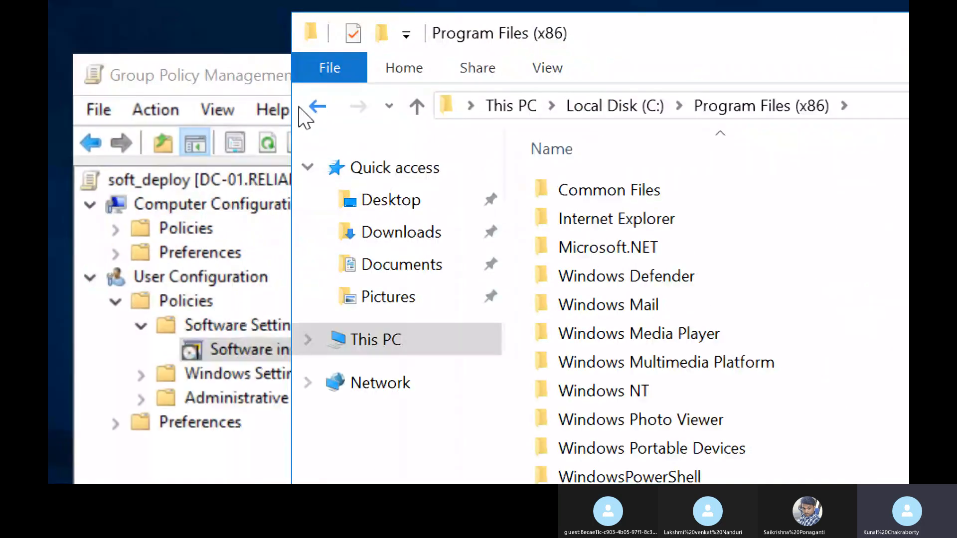
pyautogui.click(316, 106)
pyautogui.click(553, 234)
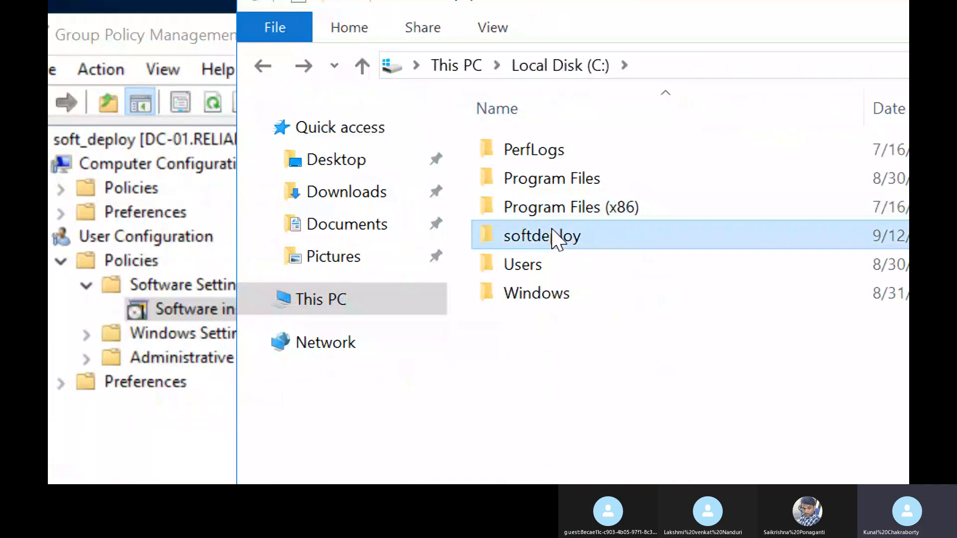
pyautogui.doubleClick(552, 234)
pyautogui.click(801, 67)
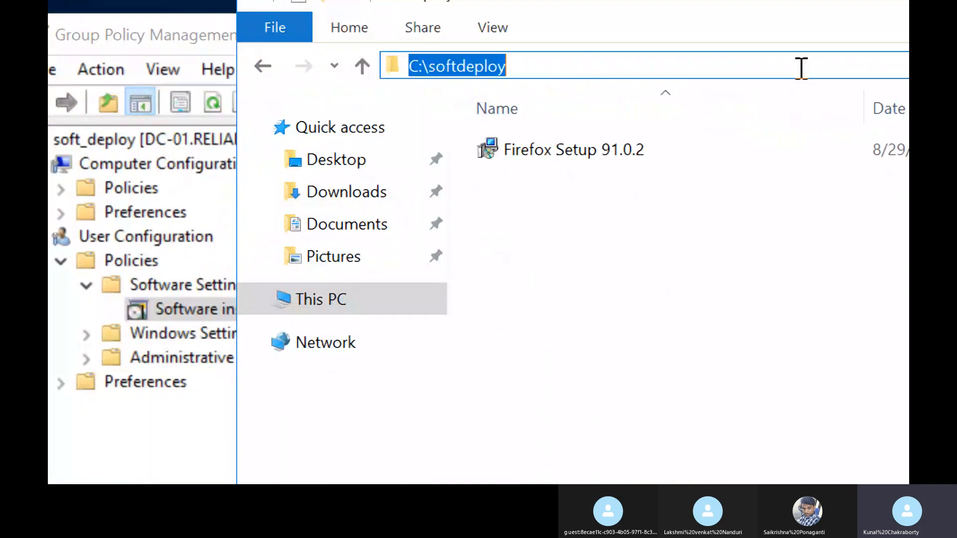
pyautogui.click(261, 66)
# Step: Copy the network path \\DC-01\softdeploy$ from the softdeploy folder's sharing properties
pyautogui.rightClick(560, 239)
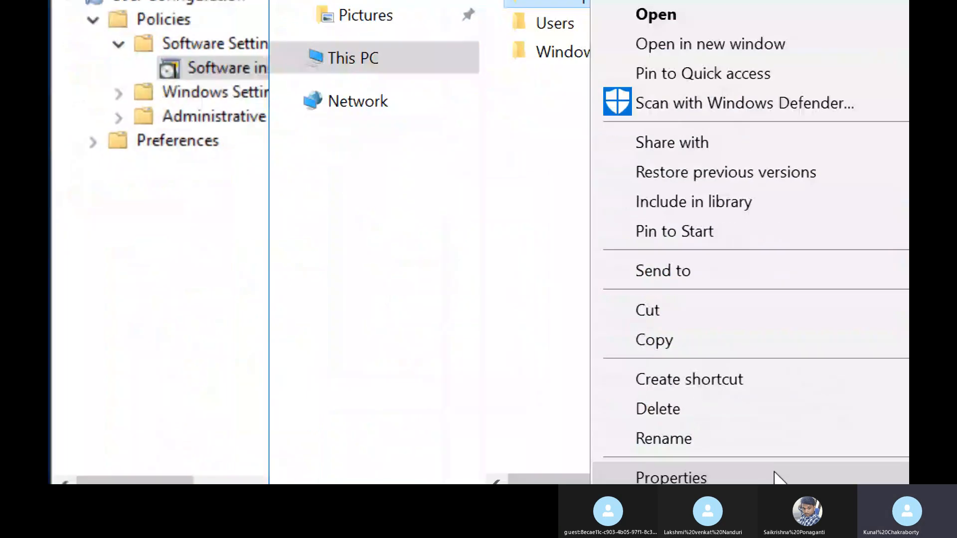
pyautogui.click(765, 465)
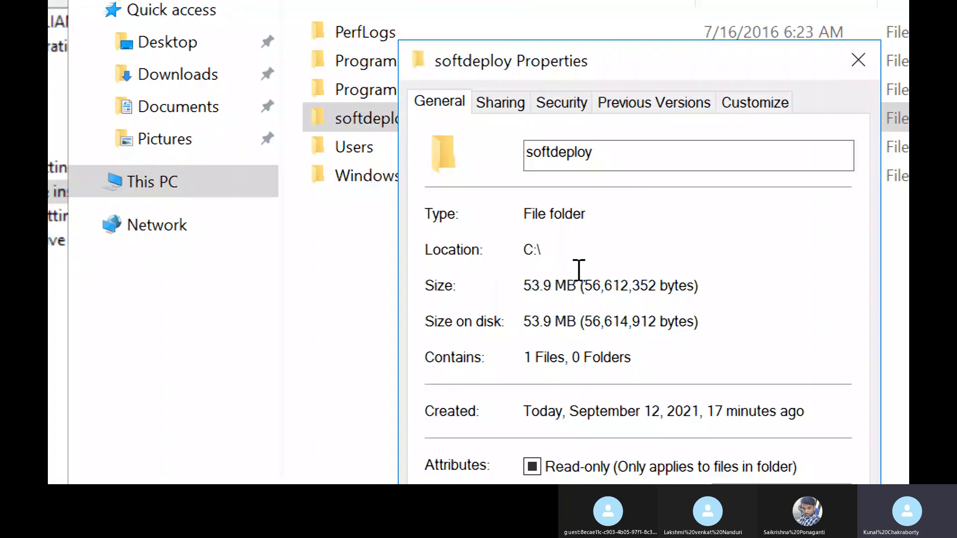
pyautogui.click(496, 101)
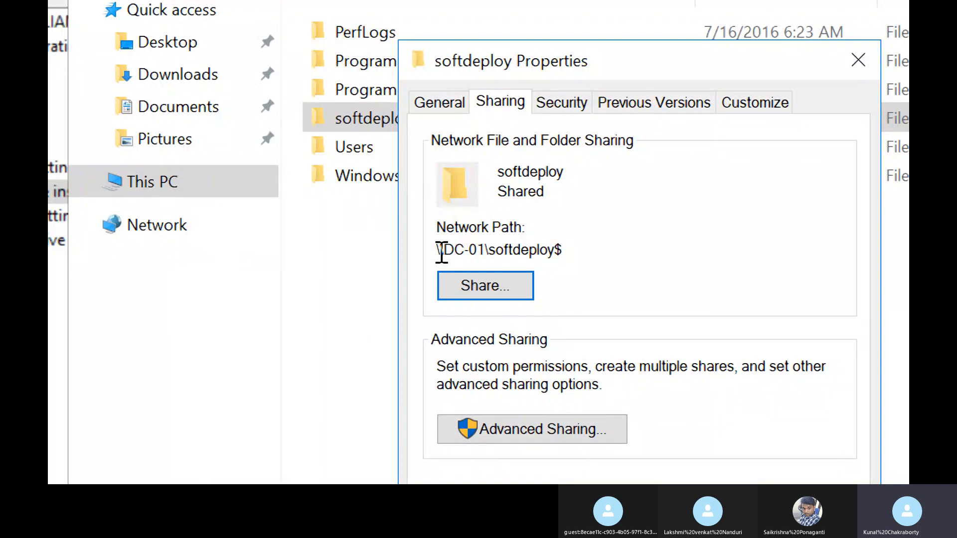
pyautogui.moveTo(570, 254); pyautogui.dragTo(385, 259)
pyautogui.hotkey('ctrl', 'c')
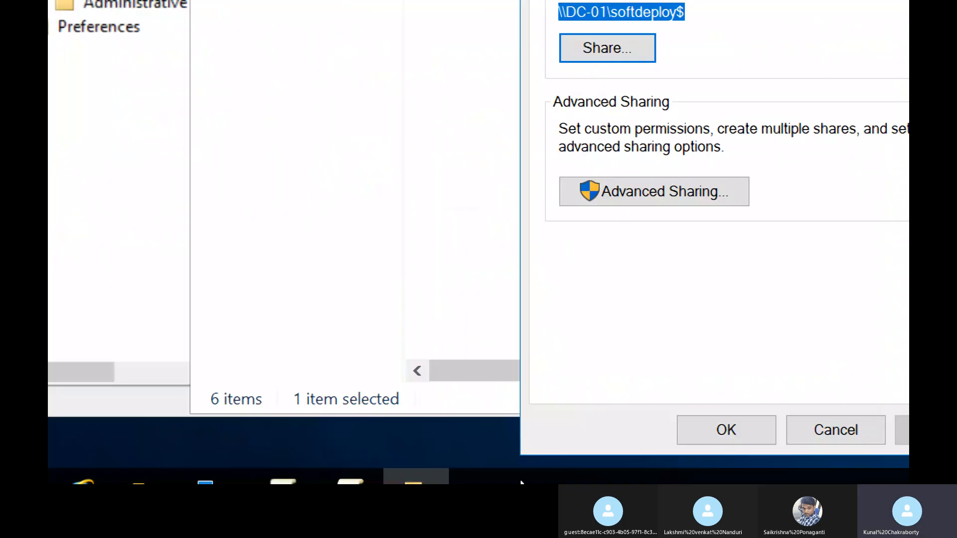
# Step: In the Software installation properties, set the default package location to \\DC-01\softdeploy$ and the installation user interface to Basic
pyautogui.click(354, 487)
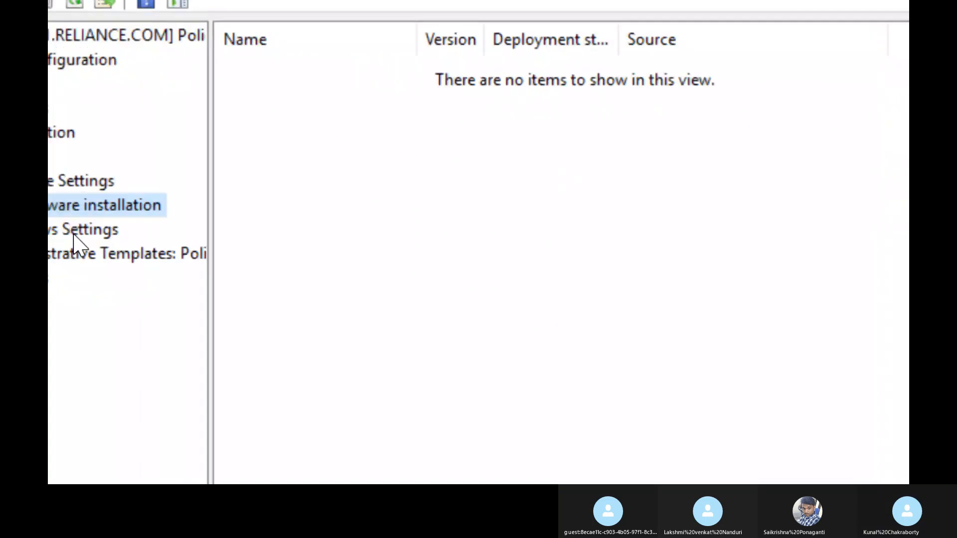
pyautogui.rightClick(71, 196)
pyautogui.click(164, 391)
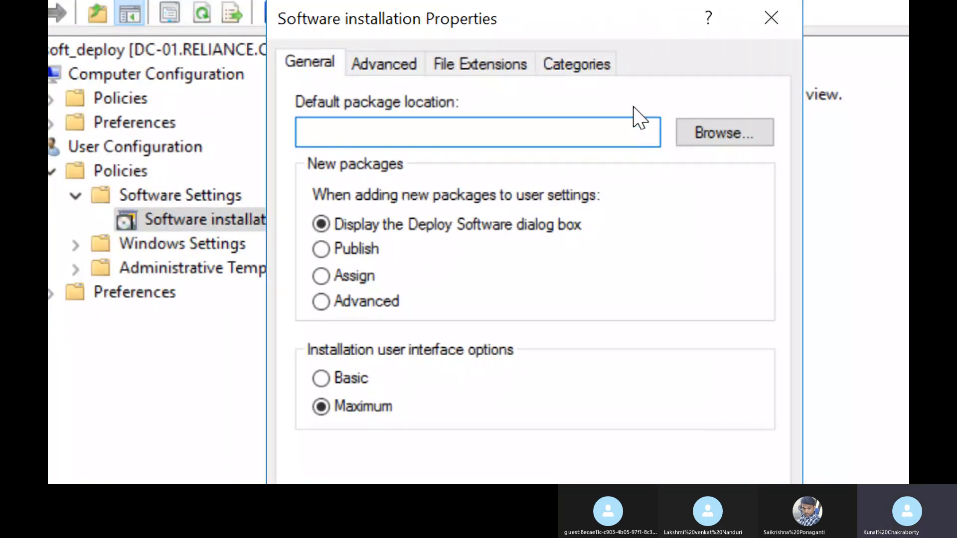
pyautogui.hotkey('ctrl', 'v')
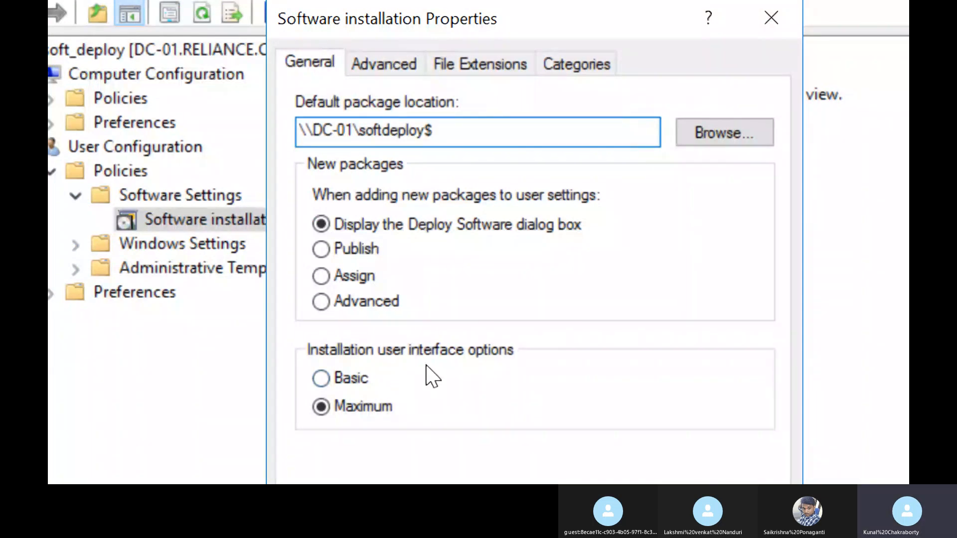
pyautogui.click(364, 377)
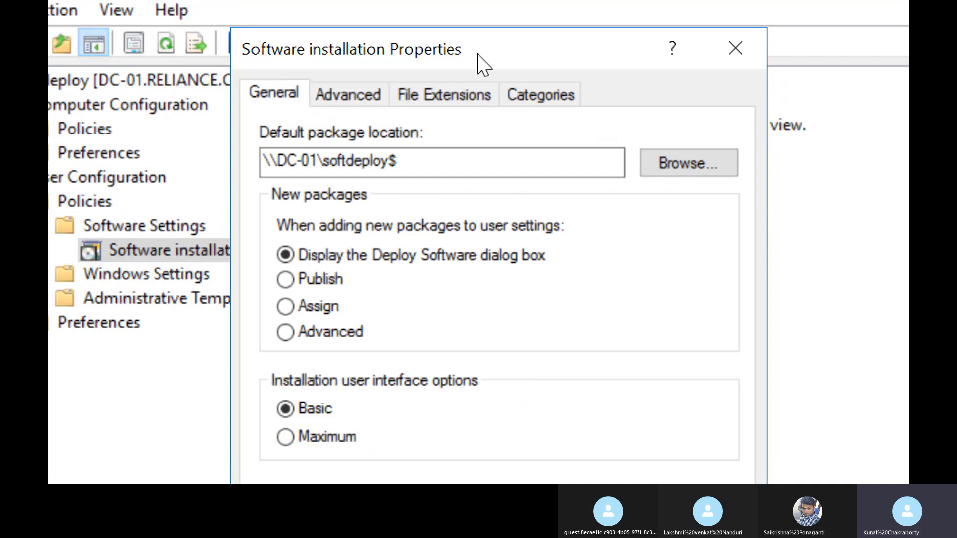
# Step: Enable uninstalling applications when they fall out of the scope of management, and apply the Software installation properties
pyautogui.click(363, 93)
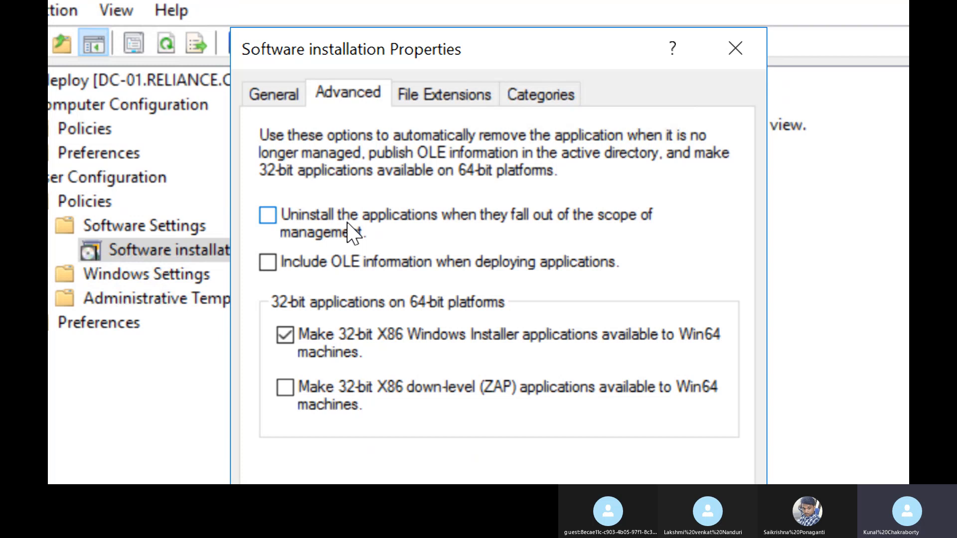
pyautogui.click(348, 224)
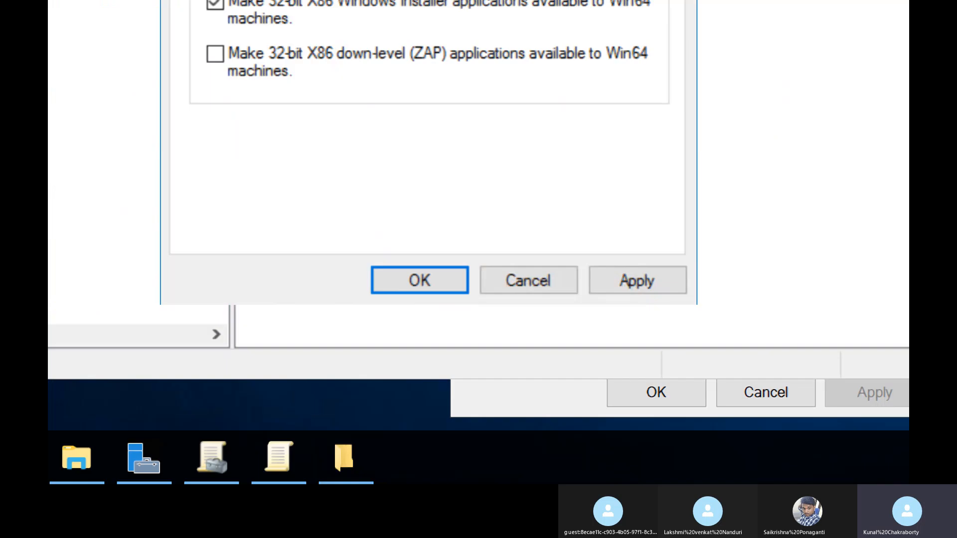
pyautogui.click(667, 279)
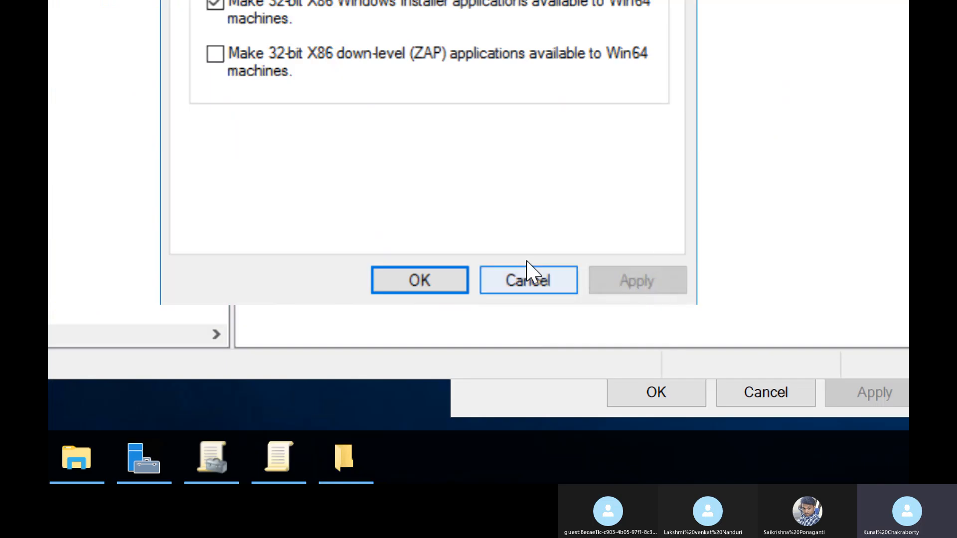
pyautogui.click(419, 281)
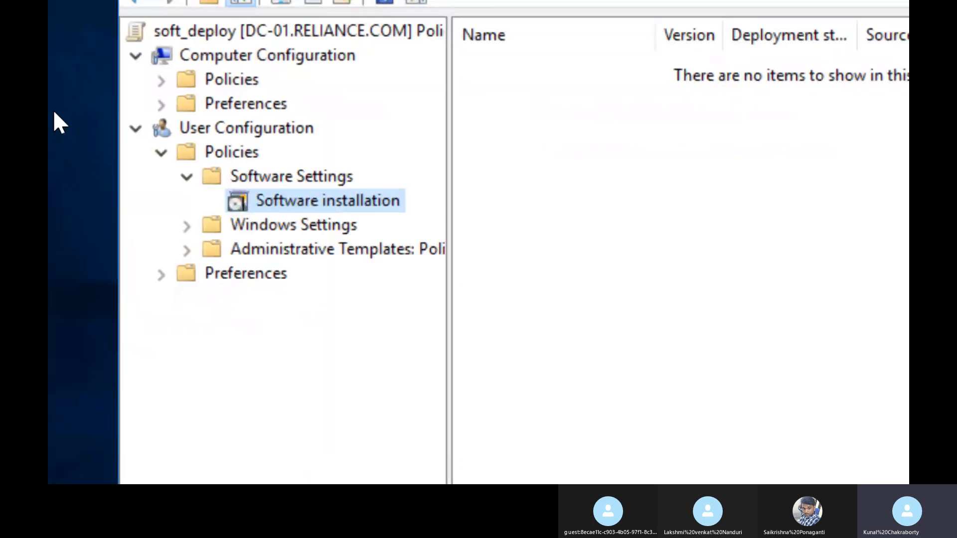
# Step: Add Firefox Setup 91.0.2 from the softdeploy$ share as a new software package with the Assigned deployment method
pyautogui.click(642, 138)
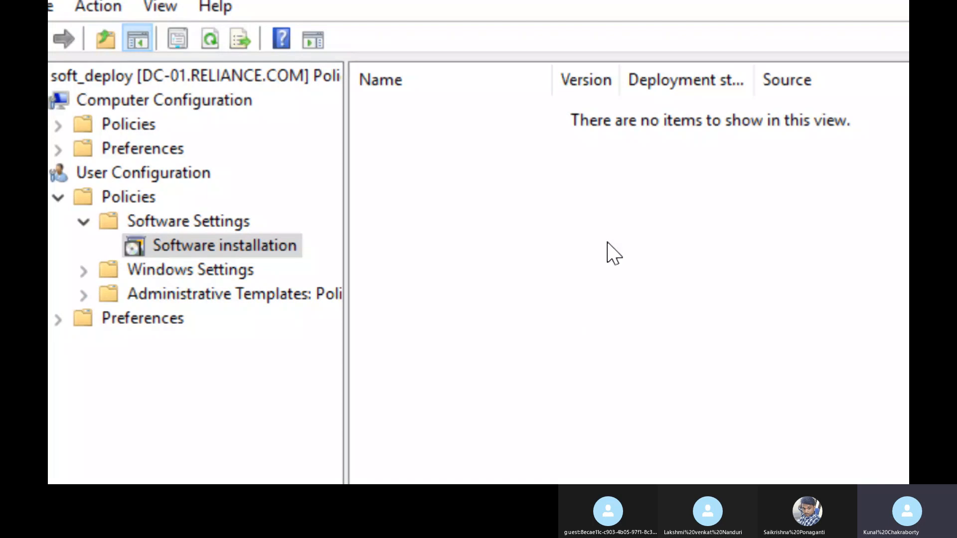
pyautogui.rightClick(608, 244)
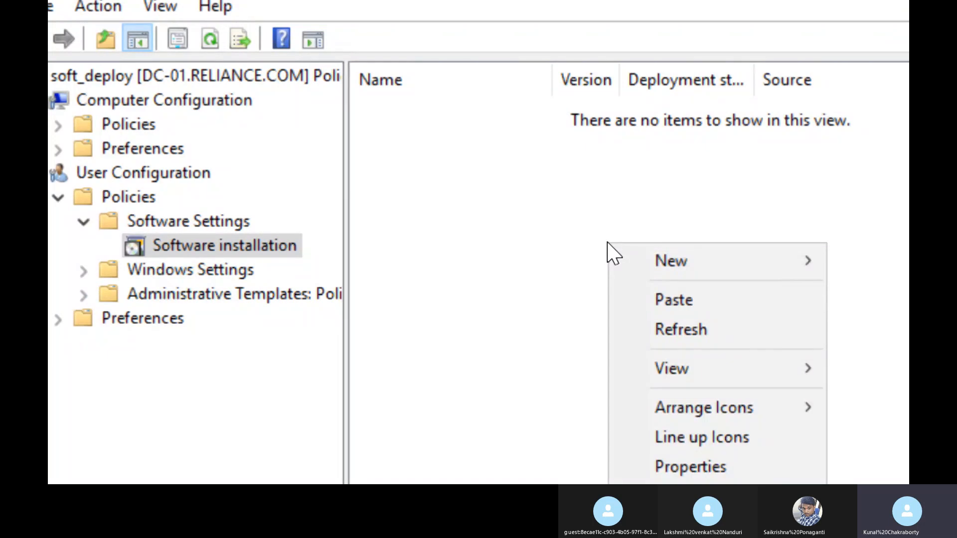
pyautogui.moveTo(736, 271)
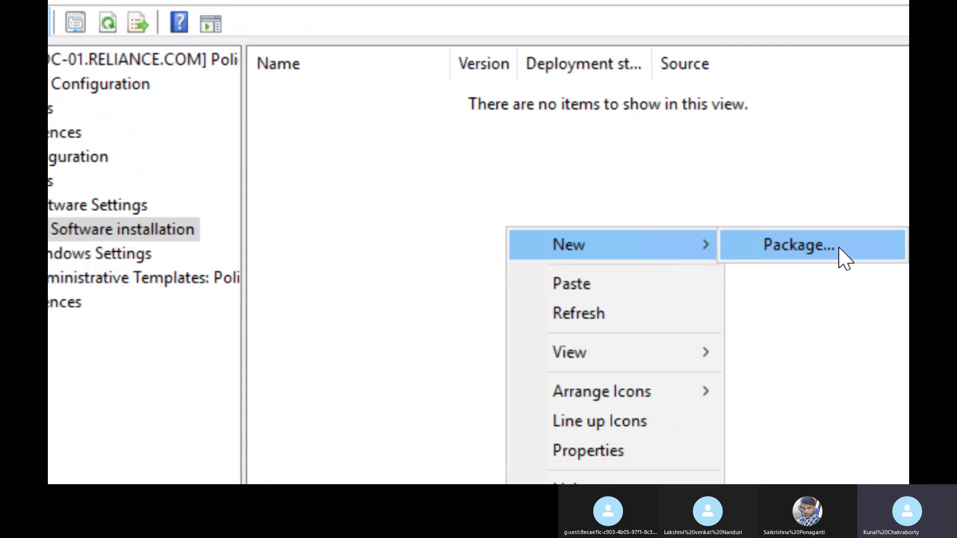
pyautogui.click(843, 259)
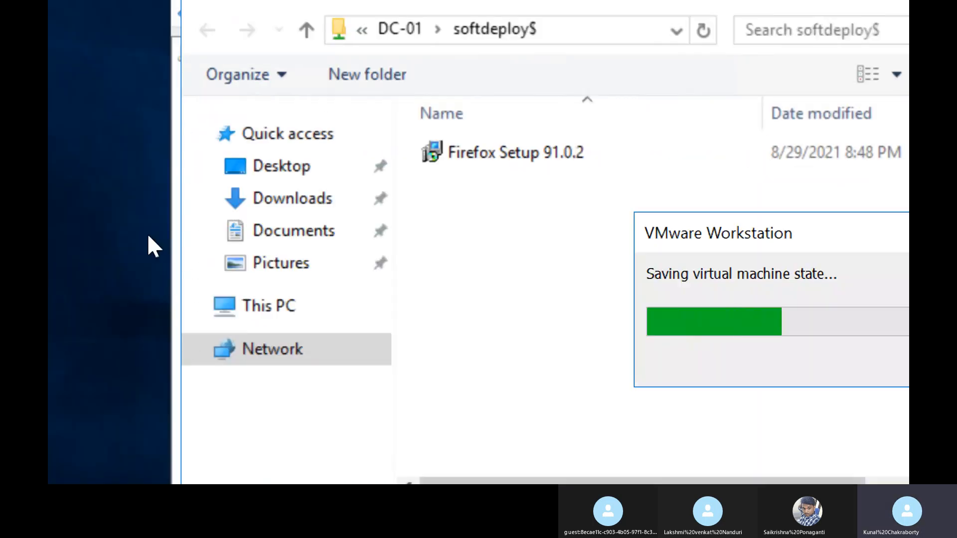
pyautogui.click(514, 149)
pyautogui.click(515, 151)
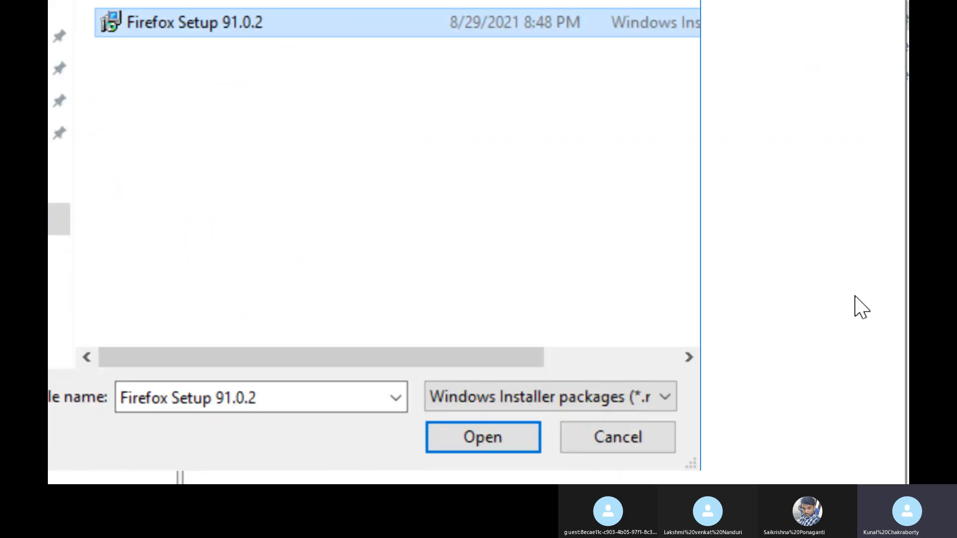
pyautogui.click(458, 441)
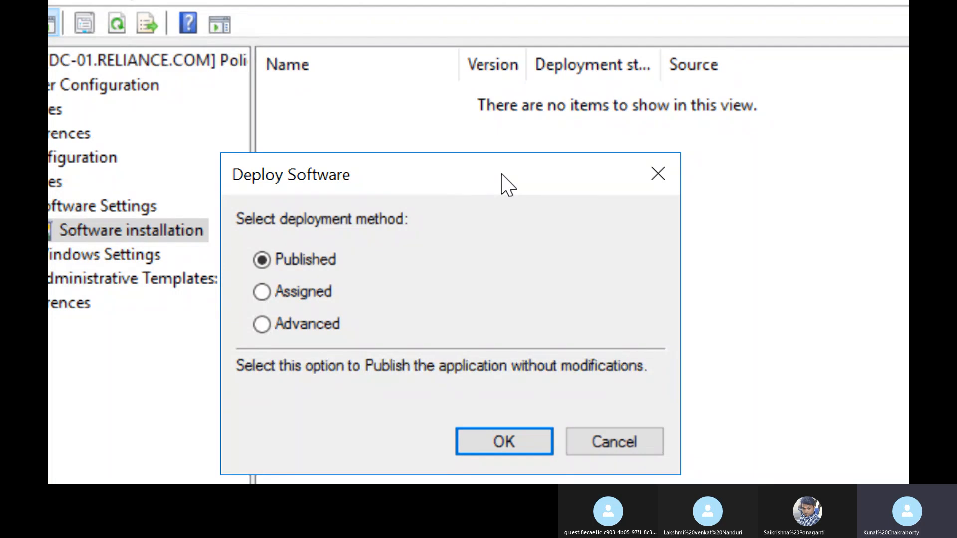
pyautogui.click(310, 295)
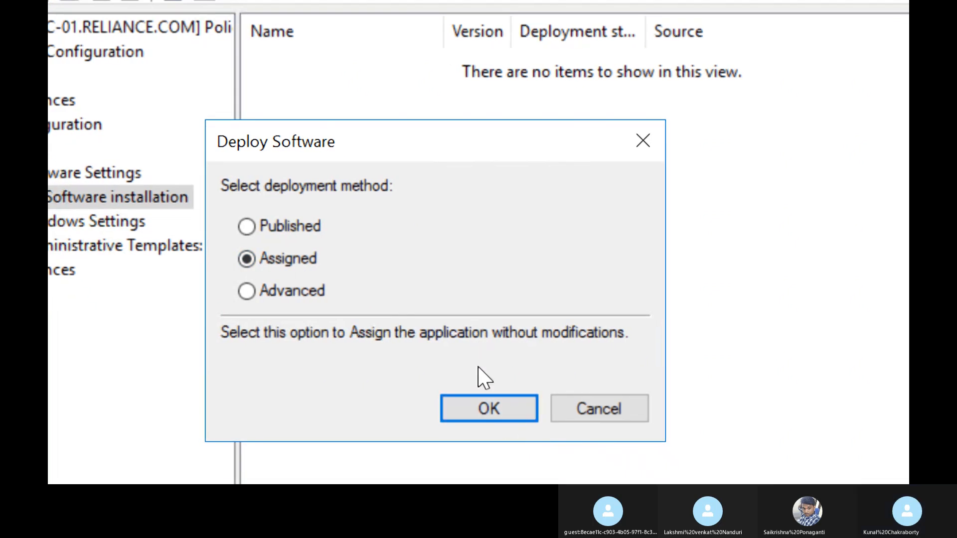
pyautogui.click(446, 421)
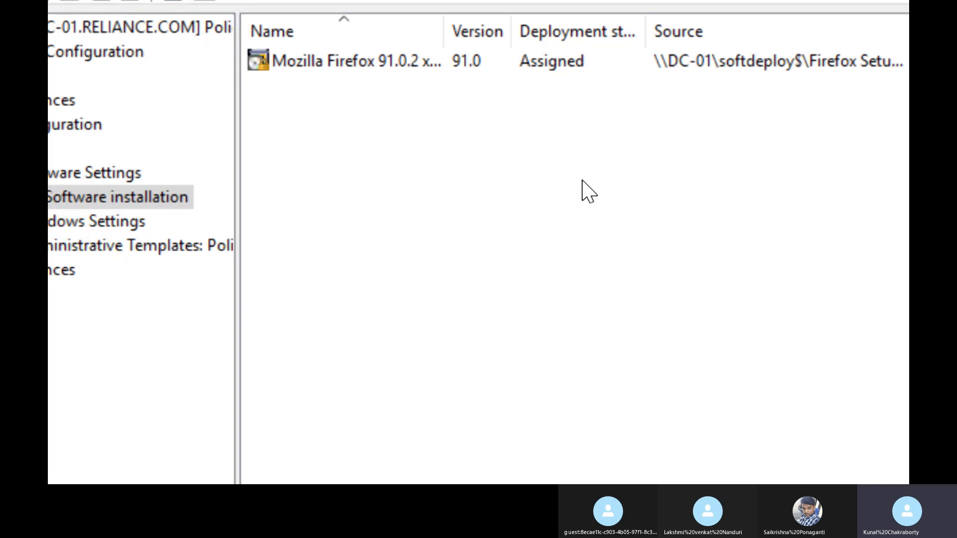
# Step: Enable installation at logon in the Mozilla Firefox 91.0.2 package's deployment options and save the change
pyautogui.click(388, 60)
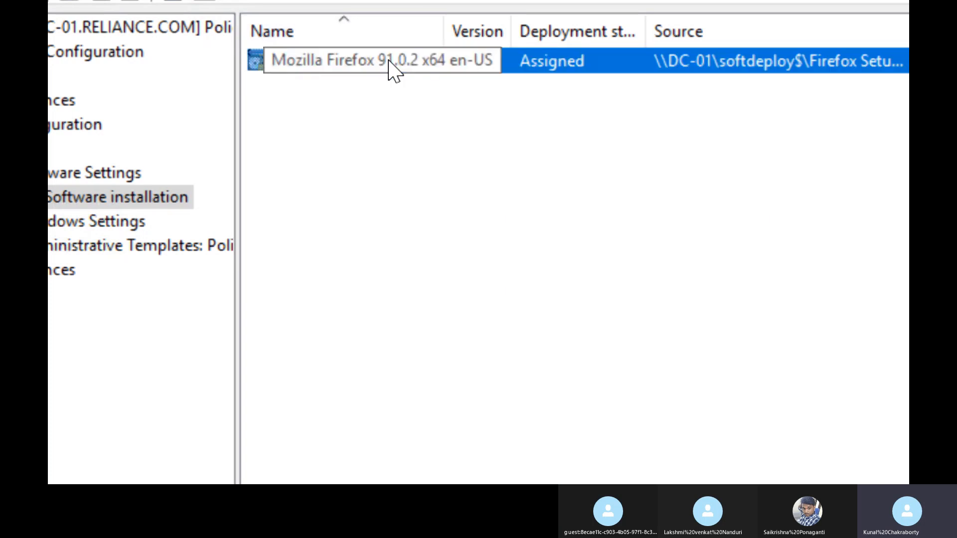
pyautogui.rightClick(389, 62)
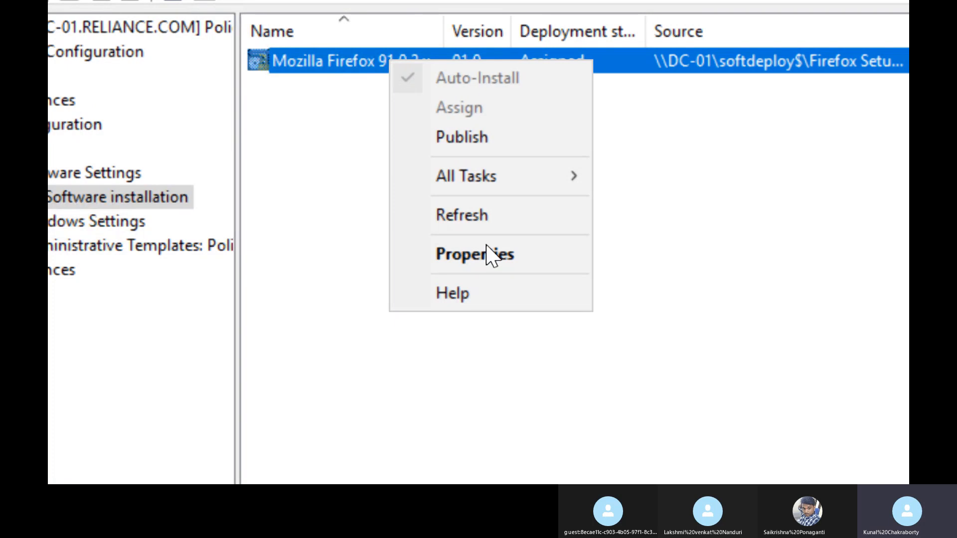
pyautogui.click(529, 264)
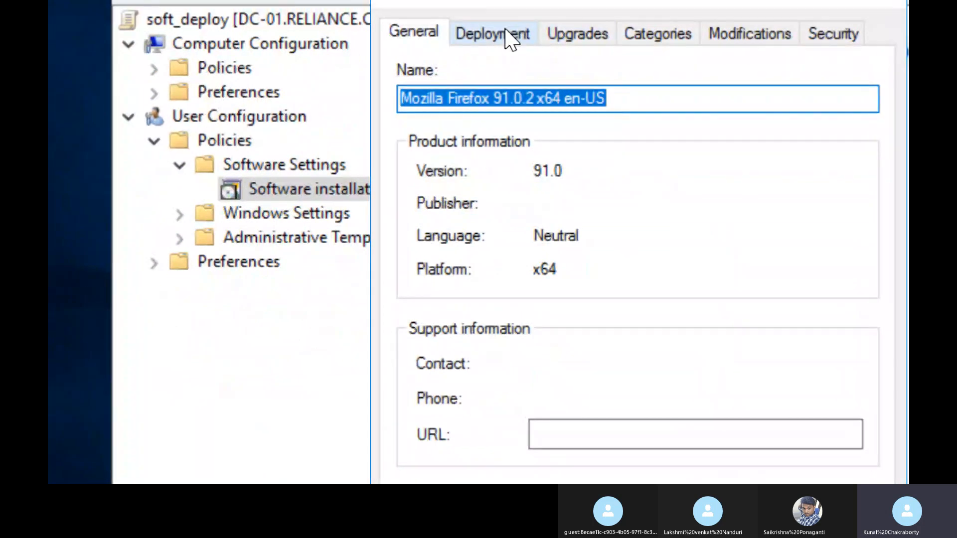
pyautogui.click(504, 31)
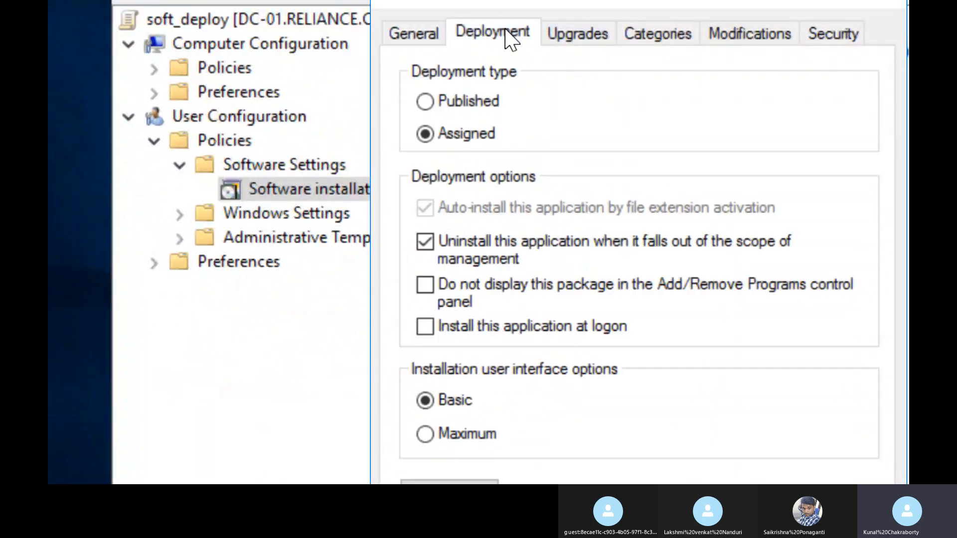
pyautogui.click(549, 330)
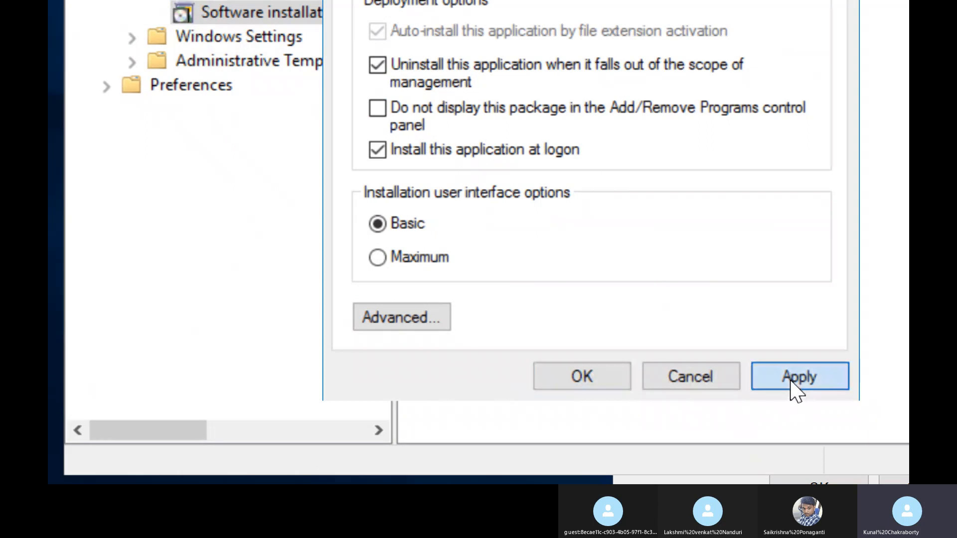
pyautogui.click(796, 385)
pyautogui.click(593, 384)
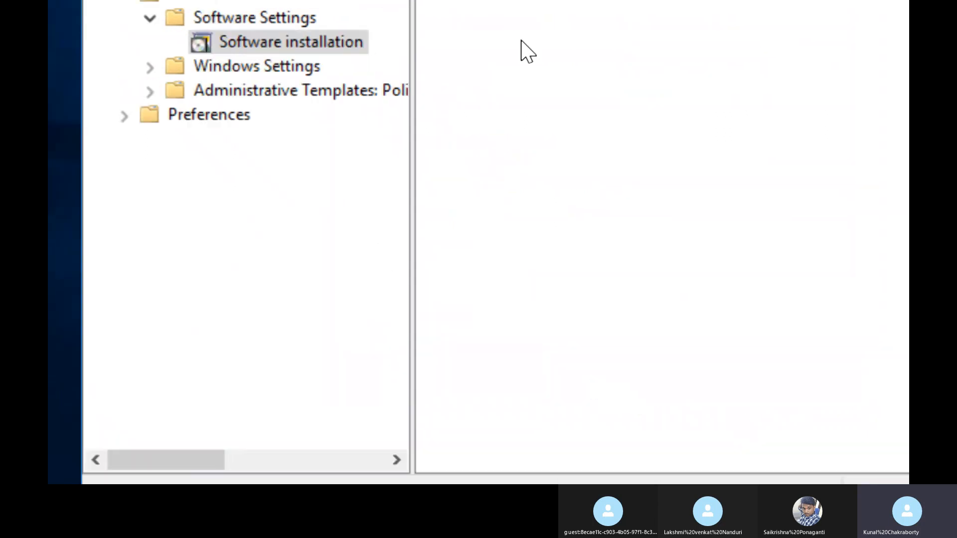
# Step: Reopen the Mozilla Firefox package's properties and check its deployment options
pyautogui.rightClick(585, 22)
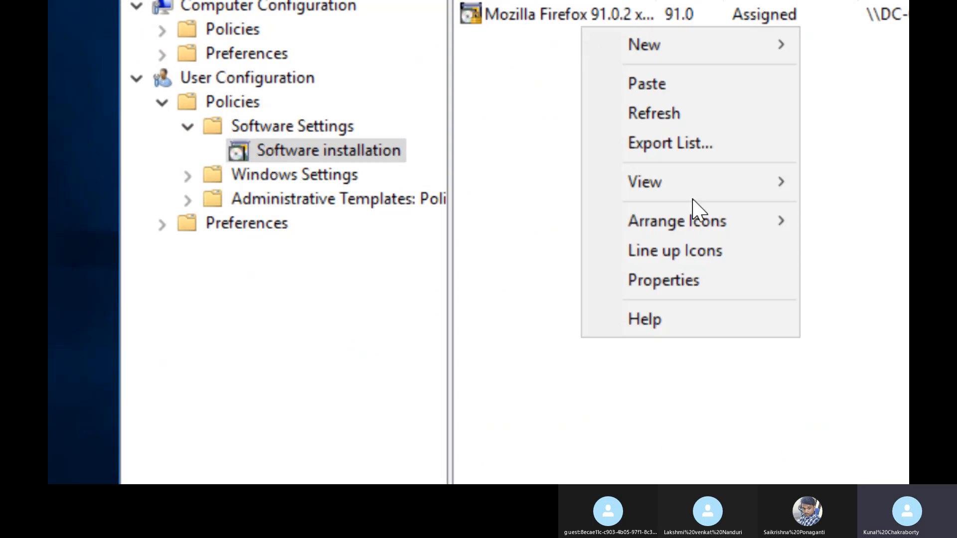
pyautogui.rightClick(554, 29)
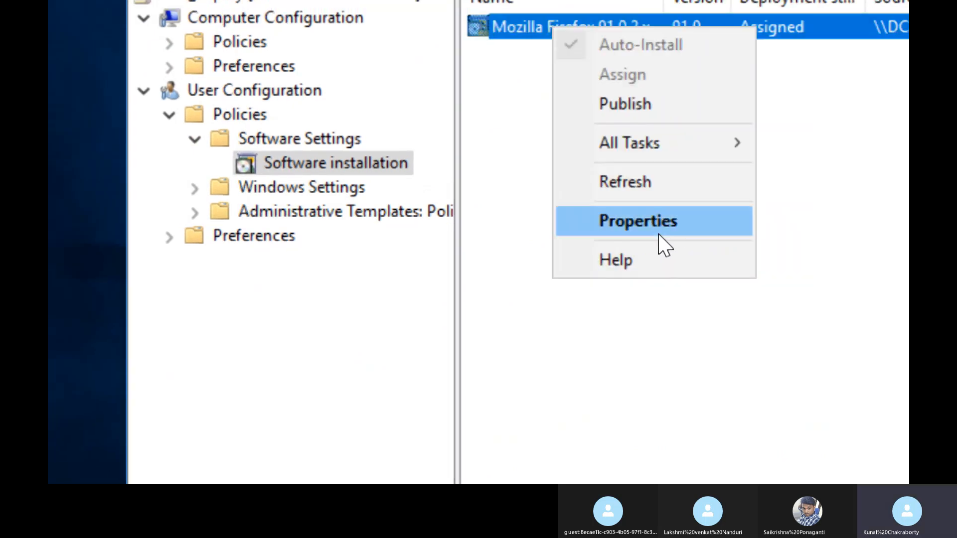
pyautogui.click(659, 232)
pyautogui.click(548, 8)
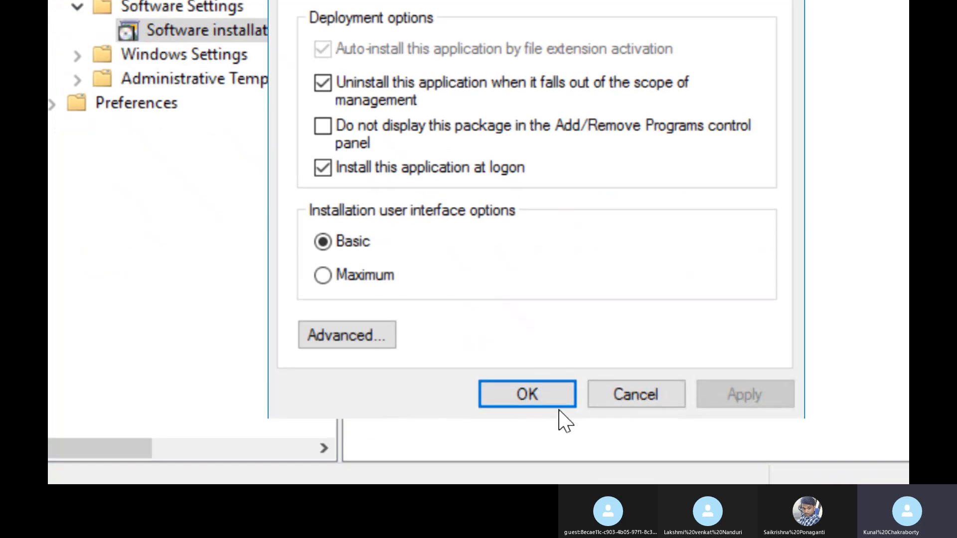
# Step: Close the Firefox package properties and resume the suspended client virtual machine in VMware Workstation
pyautogui.click(551, 396)
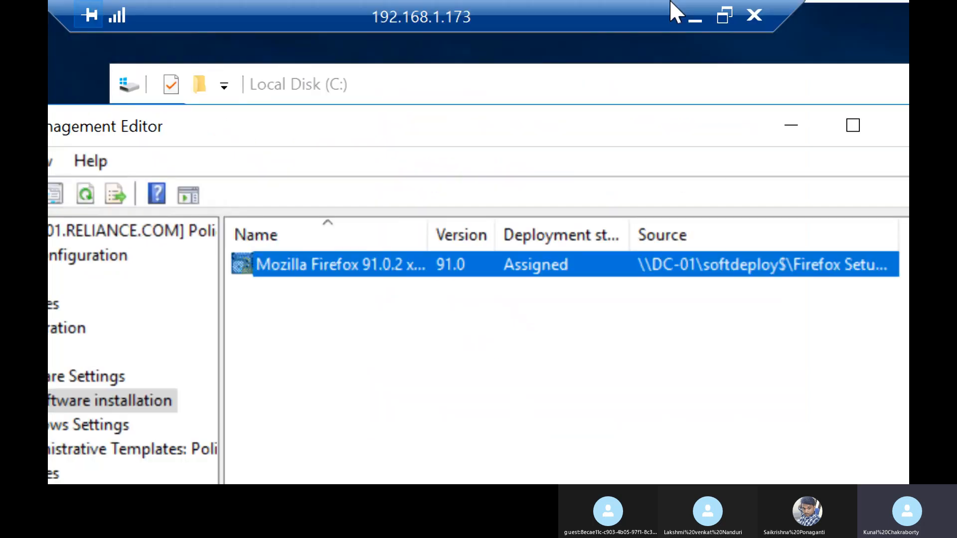
pyautogui.moveTo(857, 2)
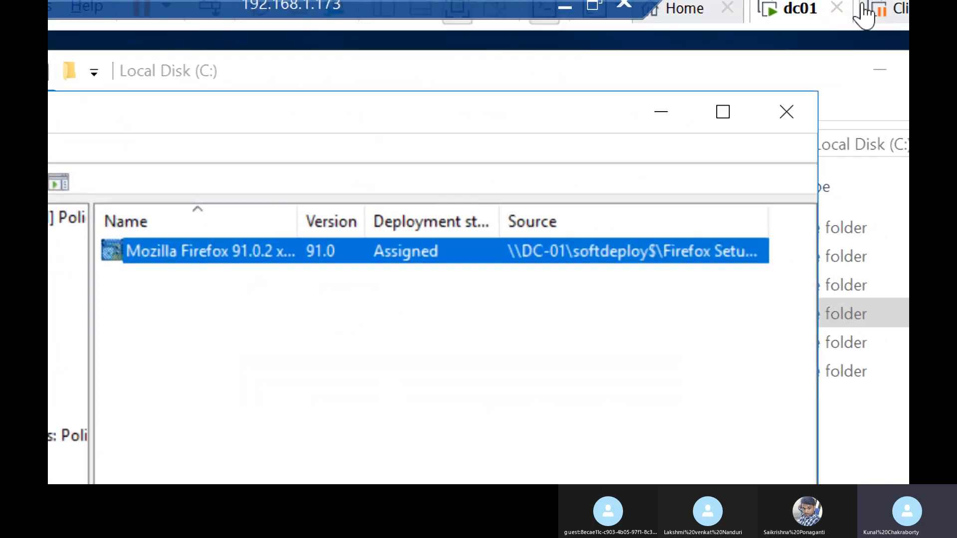
pyautogui.click(867, 15)
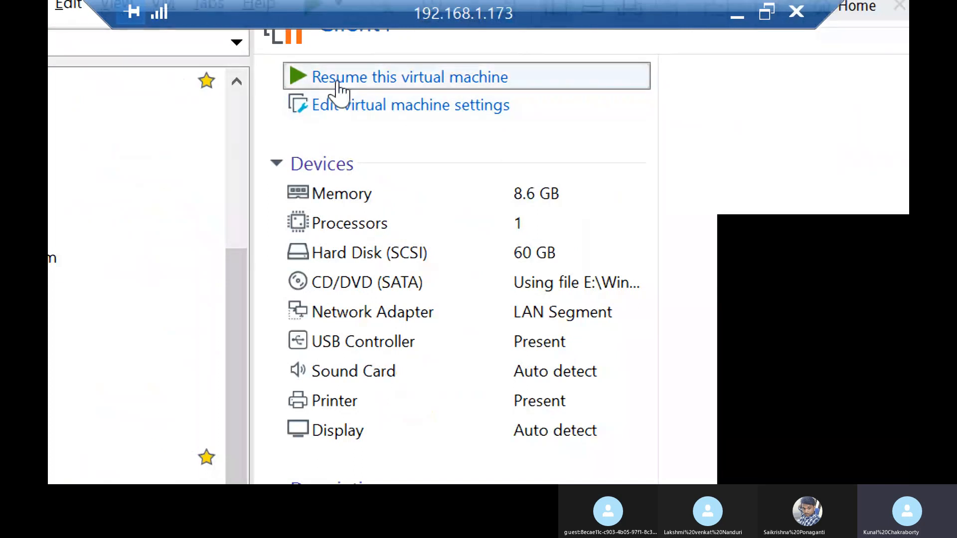
pyautogui.click(338, 83)
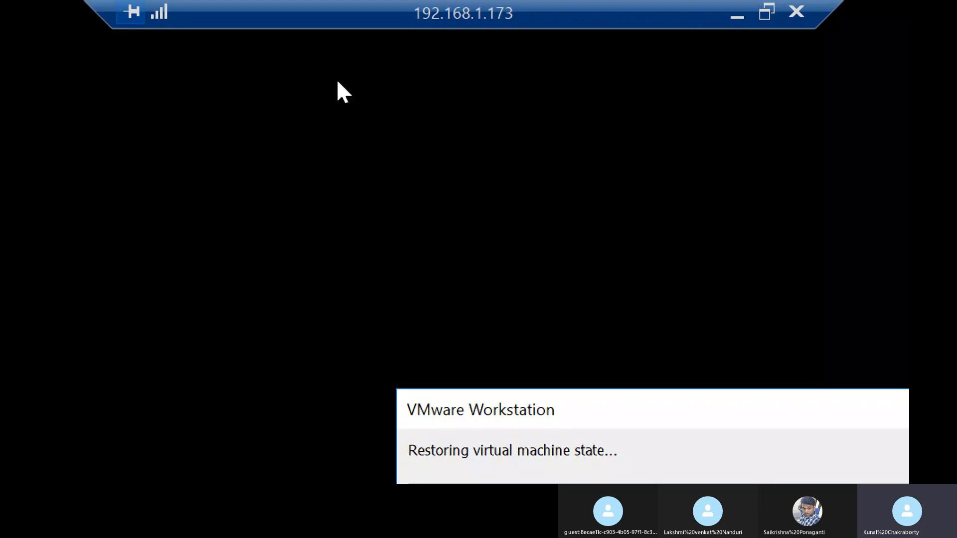
# Step: Reduce the local desktop's Magnifier zoom to 100%, return to the 192.168.1.173 remote session and minimize Magnifier
pyautogui.click(737, 15)
pyautogui.click(587, 481)
pyautogui.click(494, 191)
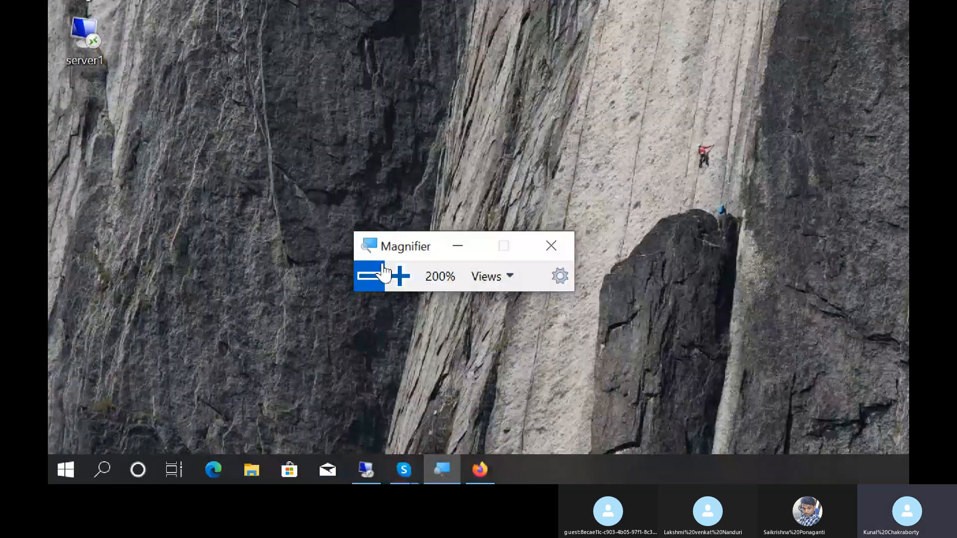
pyautogui.click(370, 276)
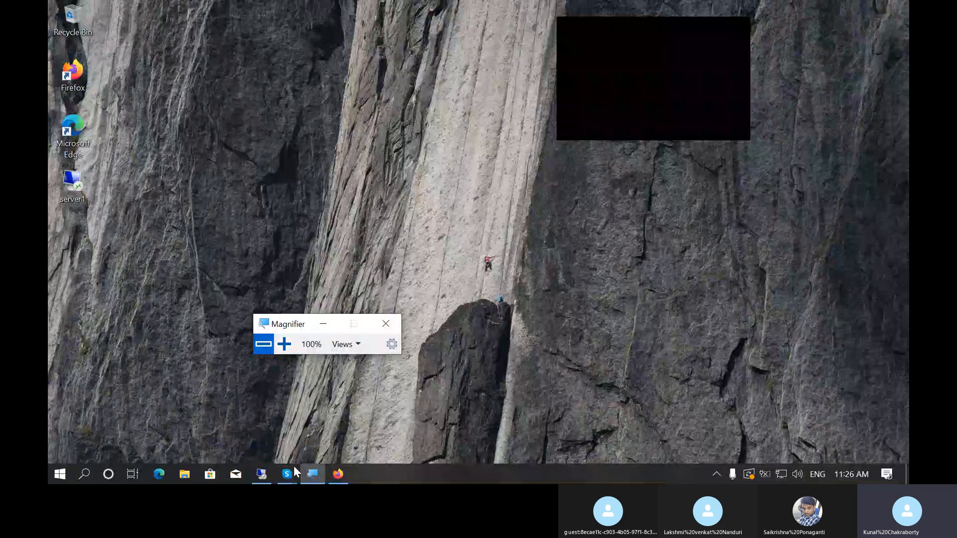
pyautogui.click(312, 474)
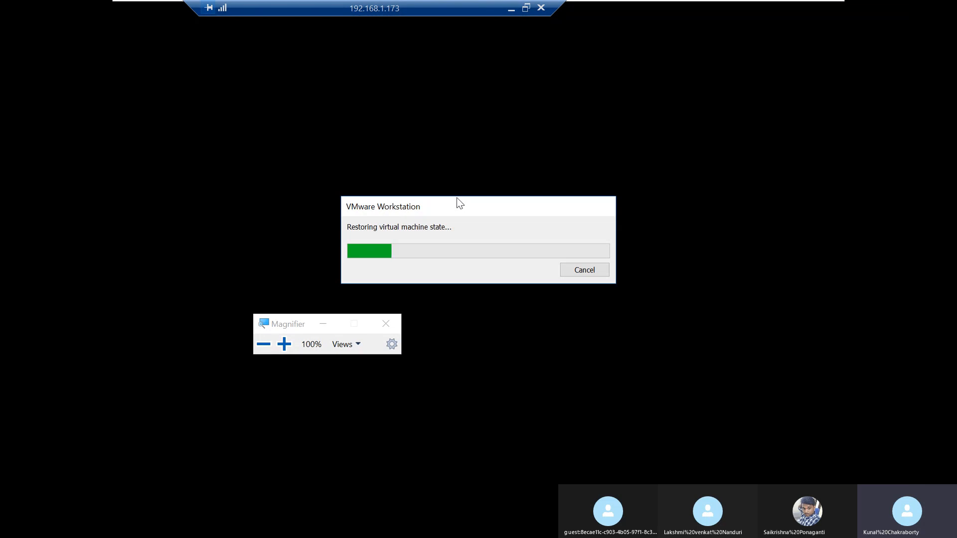
pyautogui.click(334, 322)
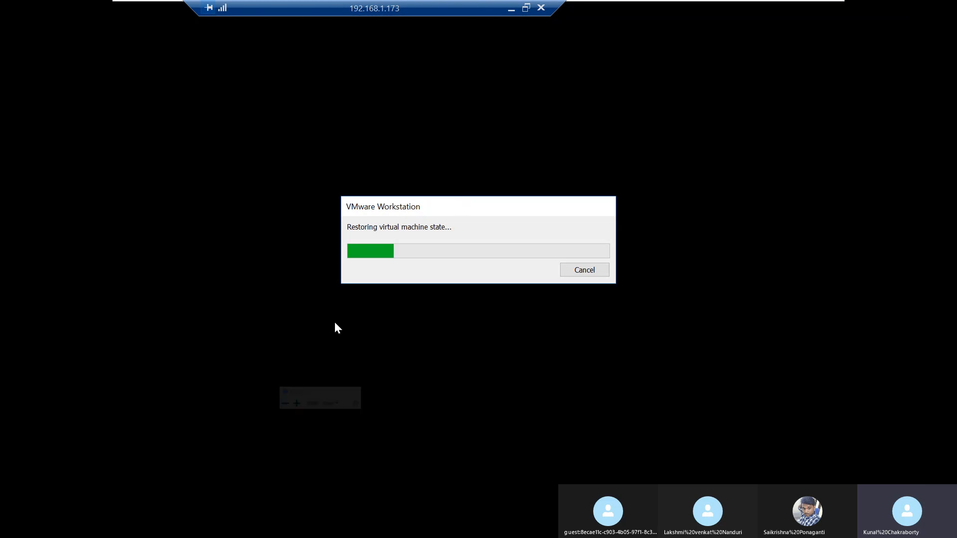
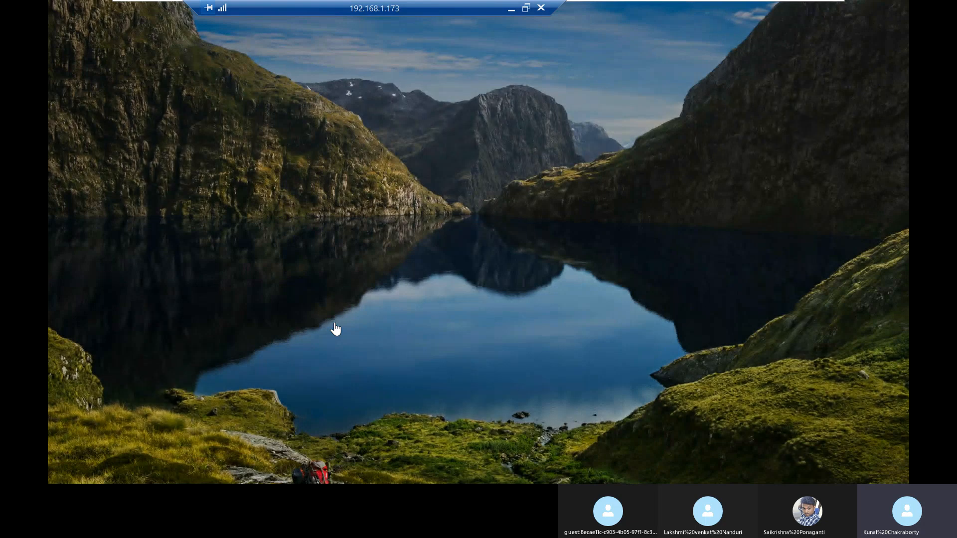
# Step: Unlock the client virtual machine by entering the domain user's account password
pyautogui.moveTo(374, 3); pyautogui.dragTo(659, 3)
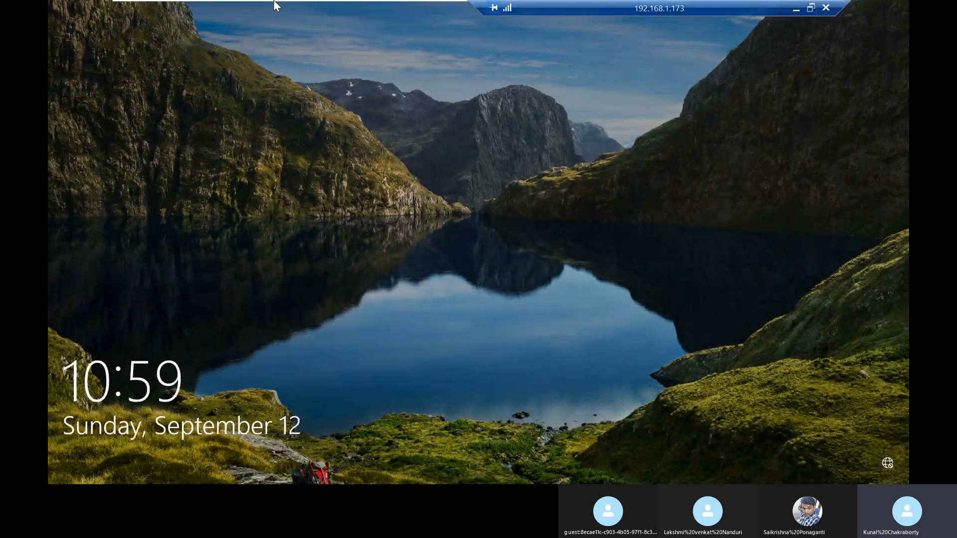
pyautogui.moveTo(272, 1)
pyautogui.click(553, 277)
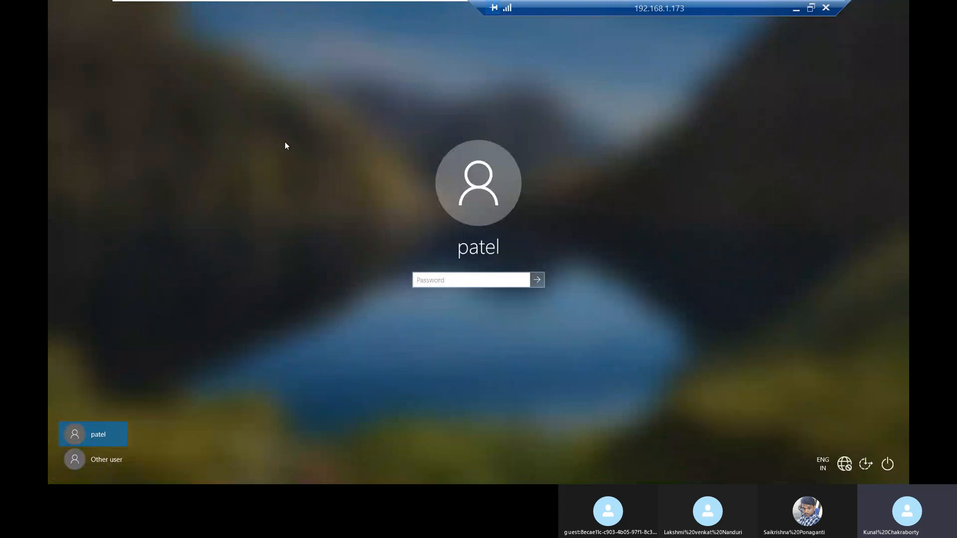
pyautogui.write('•••••••••')
pyautogui.press('Return')
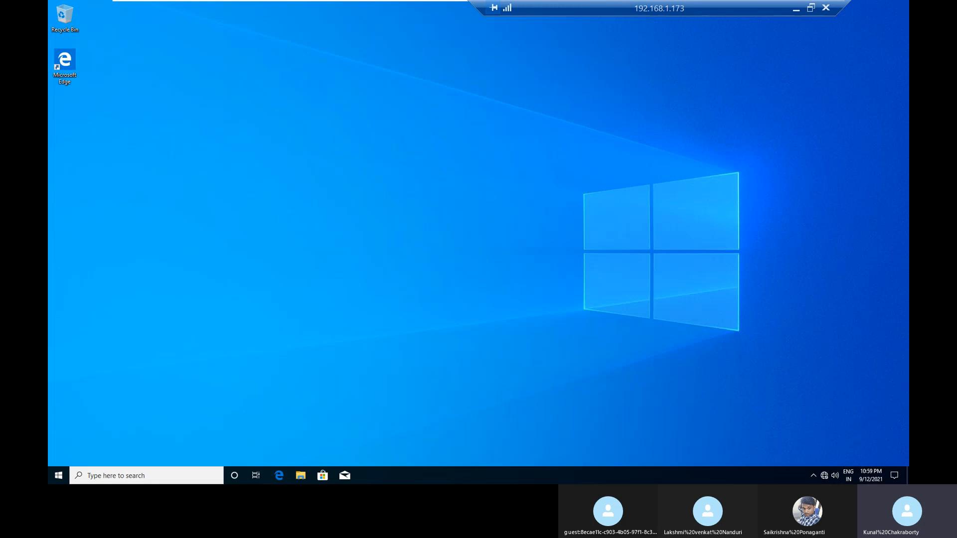
# Step: Open a Command Prompt on the client and run gpupdate /force
pyautogui.press('super+r')
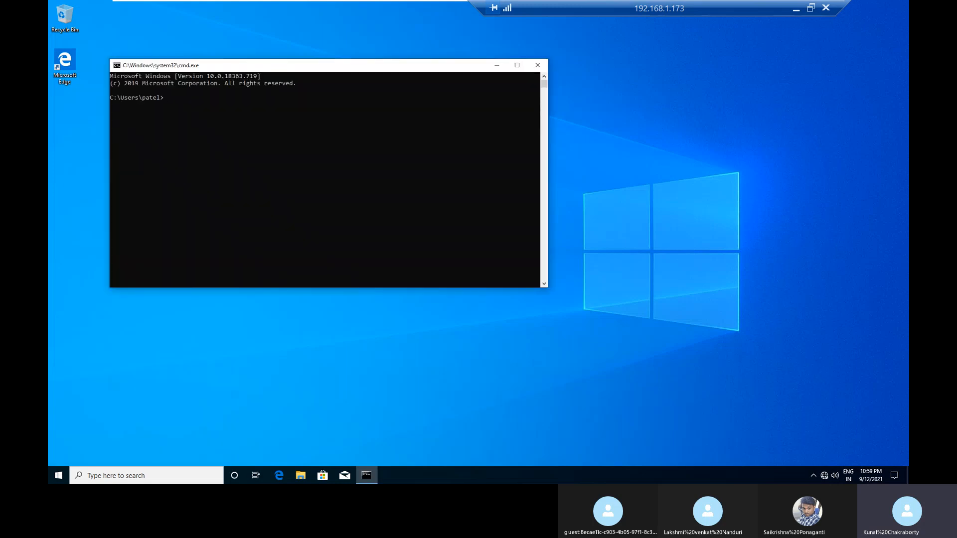
pyautogui.write('gpupdate /force')
pyautogui.press('Return')
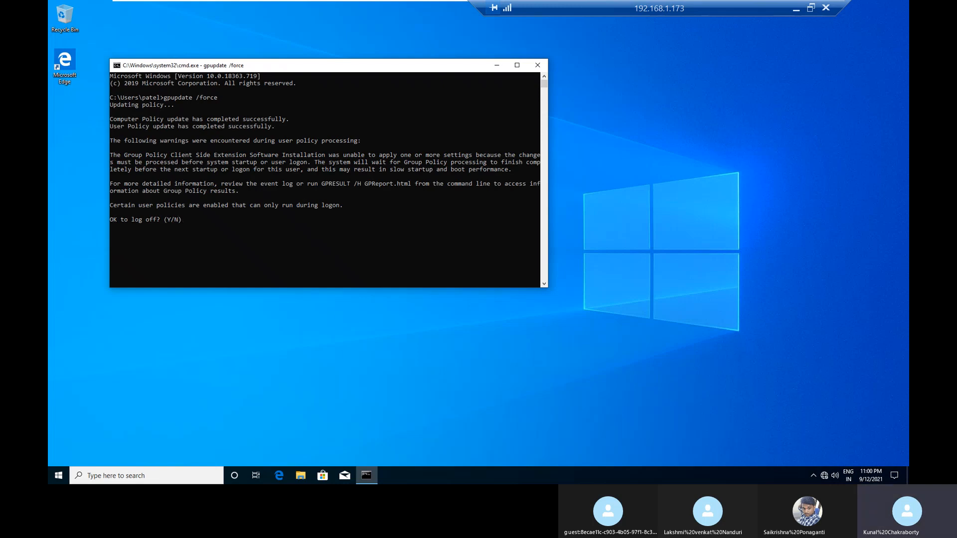
# Step: Maximize the Command Prompt and answer y to the log-off question
pyautogui.click(523, 71)
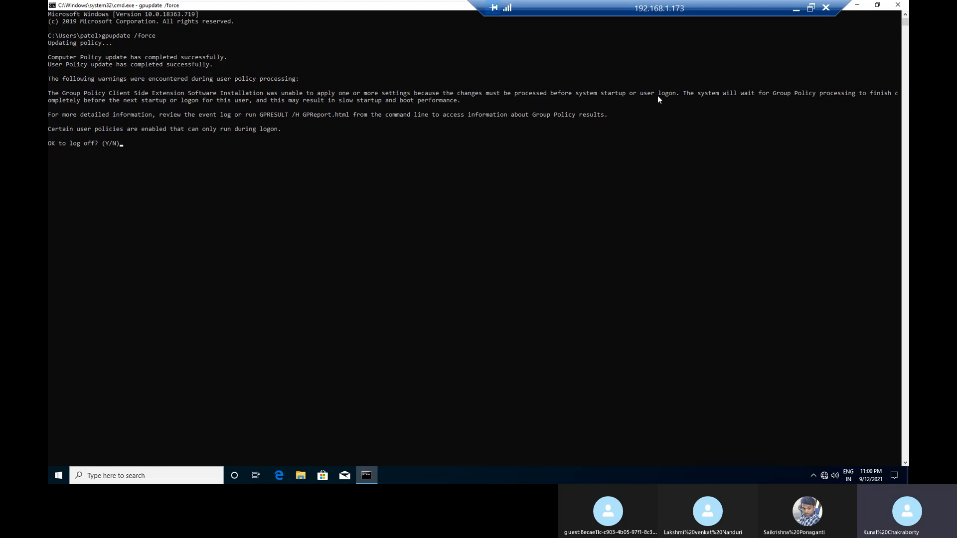
pyautogui.click(308, 178)
pyautogui.write('y')
pyautogui.press('Return')
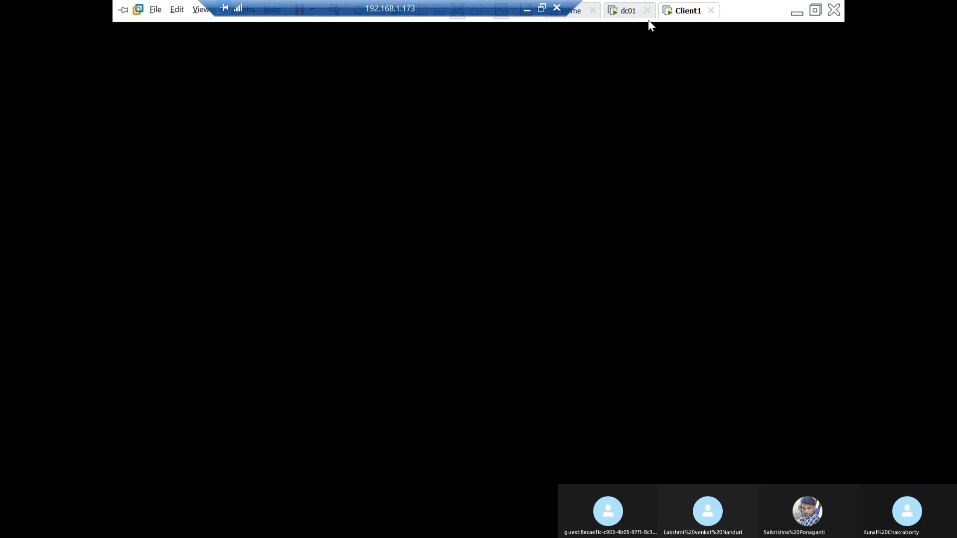
# Step: Switch to the dc01 virtual machine and close the Group Policy Management Editor, File Explorer and the softdeploy folder's properties
pyautogui.click(614, 12)
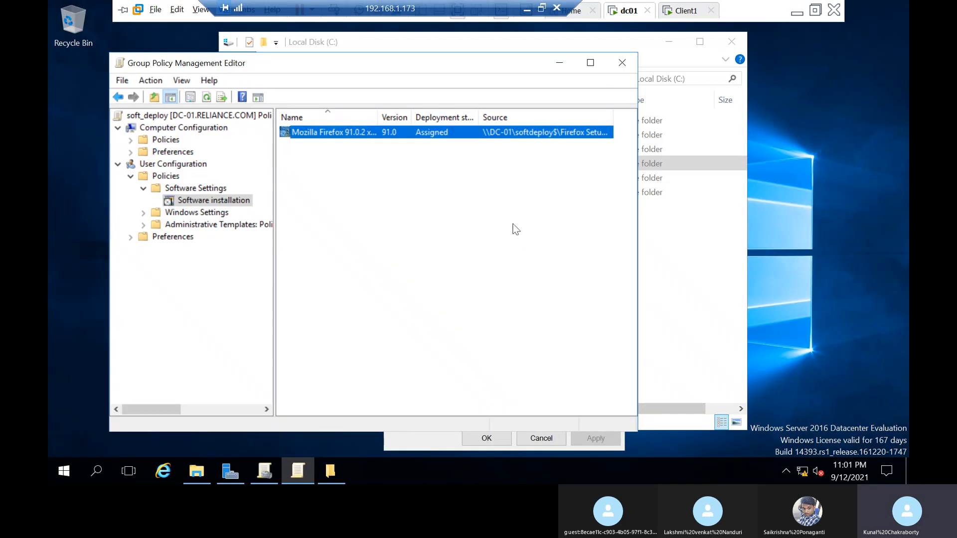
pyautogui.click(623, 63)
pyautogui.click(731, 41)
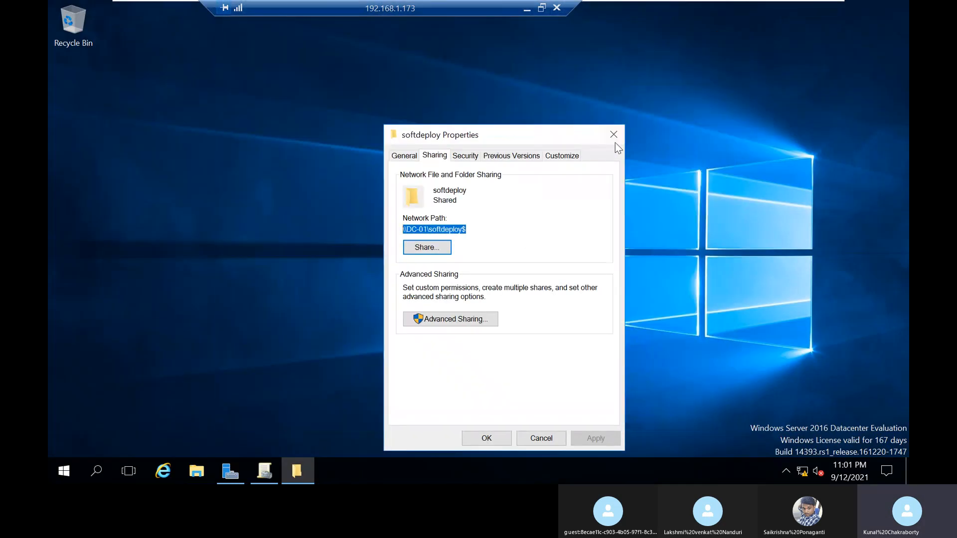
pyautogui.press('Escape')
# Step: Open Active Directory Users and Computers from Server Manager
pyautogui.click(220, 473)
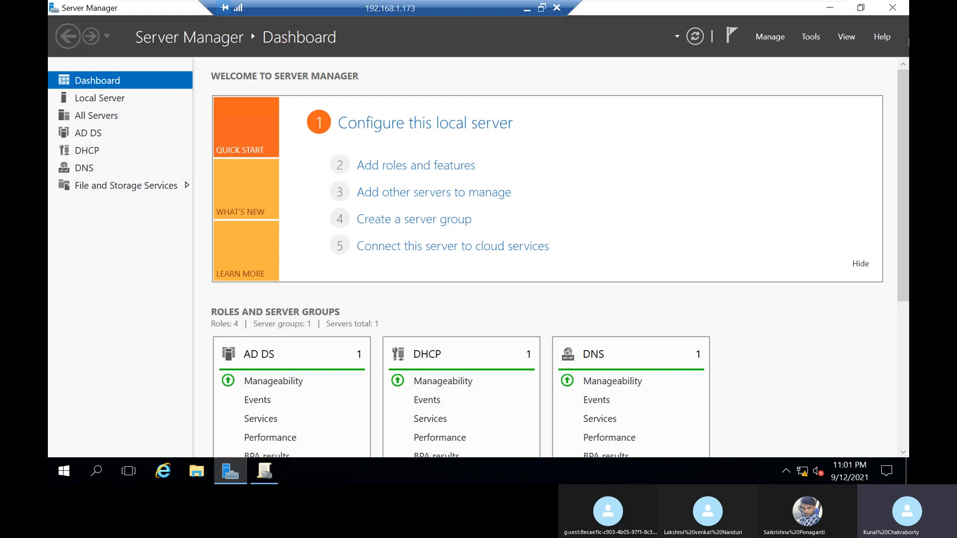
pyautogui.click(811, 36)
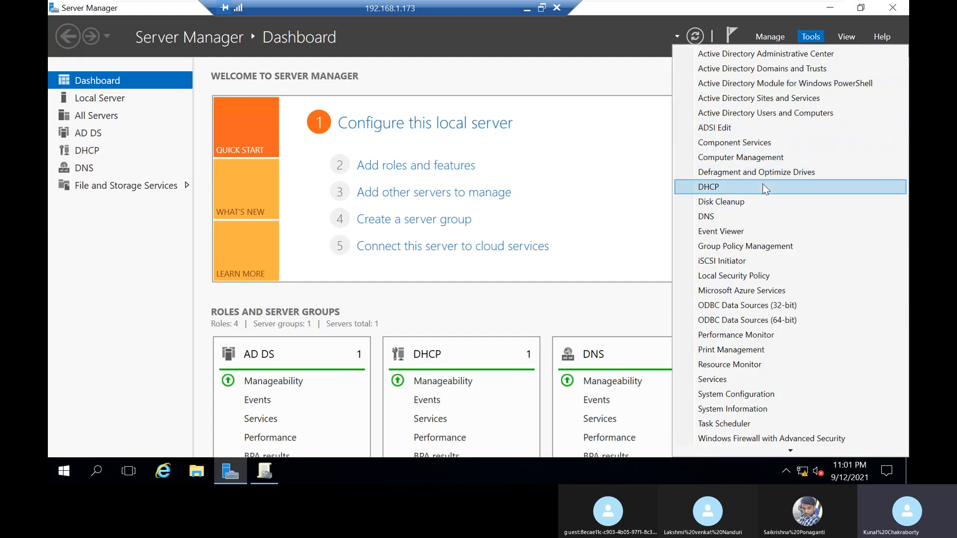
pyautogui.click(767, 112)
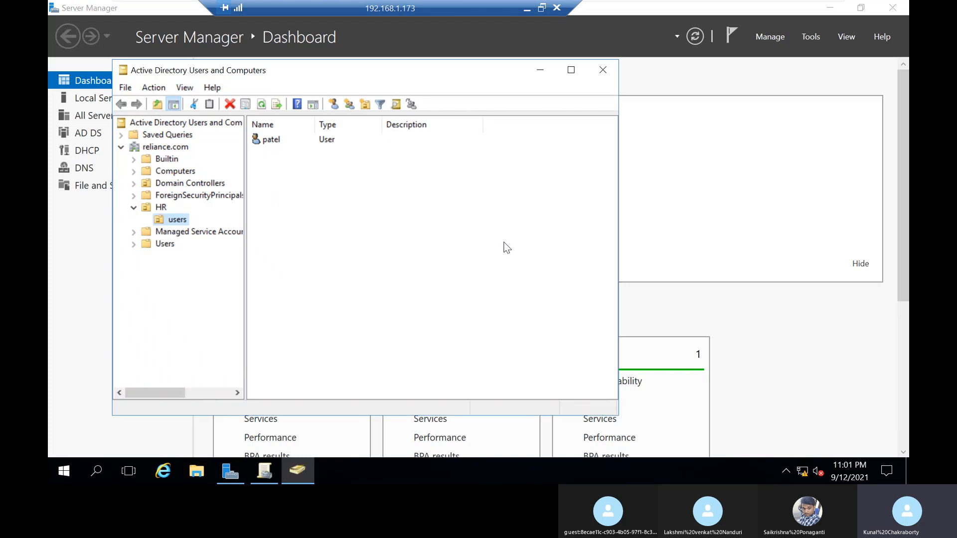
pyautogui.rightClick(168, 217)
pyautogui.moveTo(203, 280)
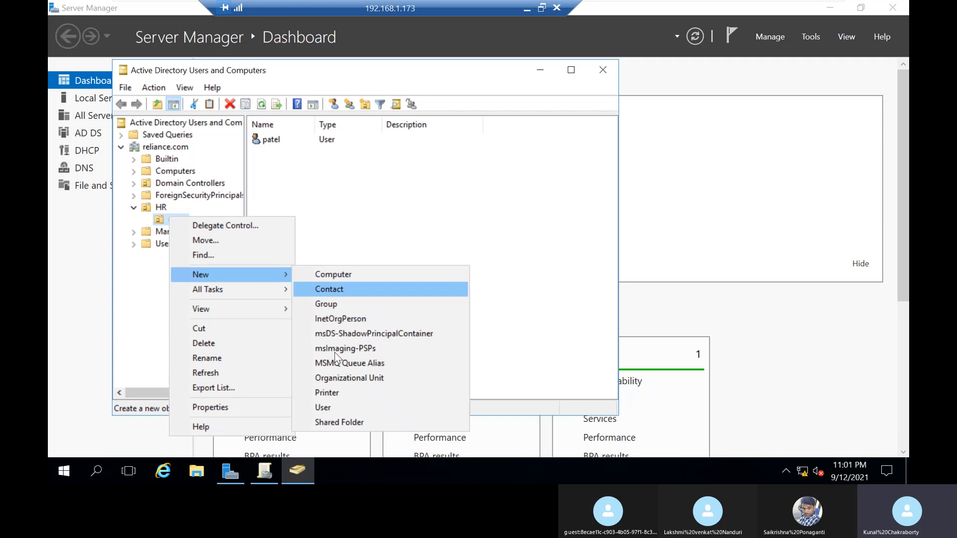
pyautogui.click(342, 406)
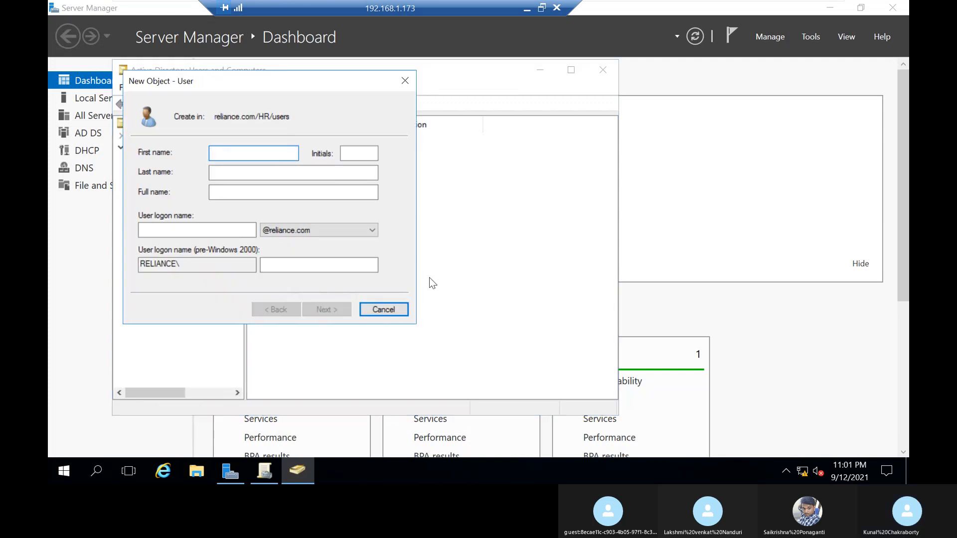
pyautogui.write('qwerty')
pyautogui.press('Tab')
pyautogui.press('Tab')
pyautogui.press('Tab')
pyautogui.write('qwerty')
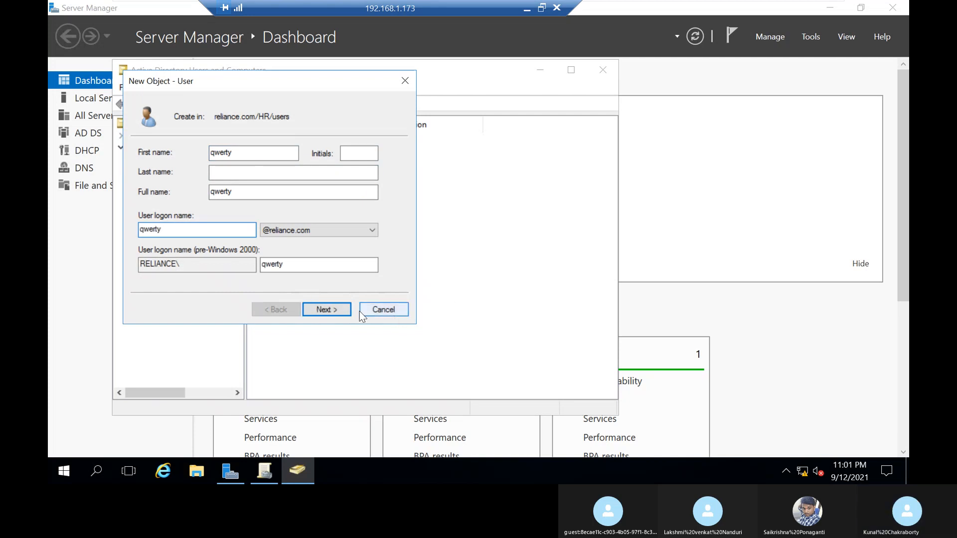
pyautogui.click(345, 311)
pyautogui.click(258, 197)
pyautogui.click(284, 152)
pyautogui.write('•••••••••')
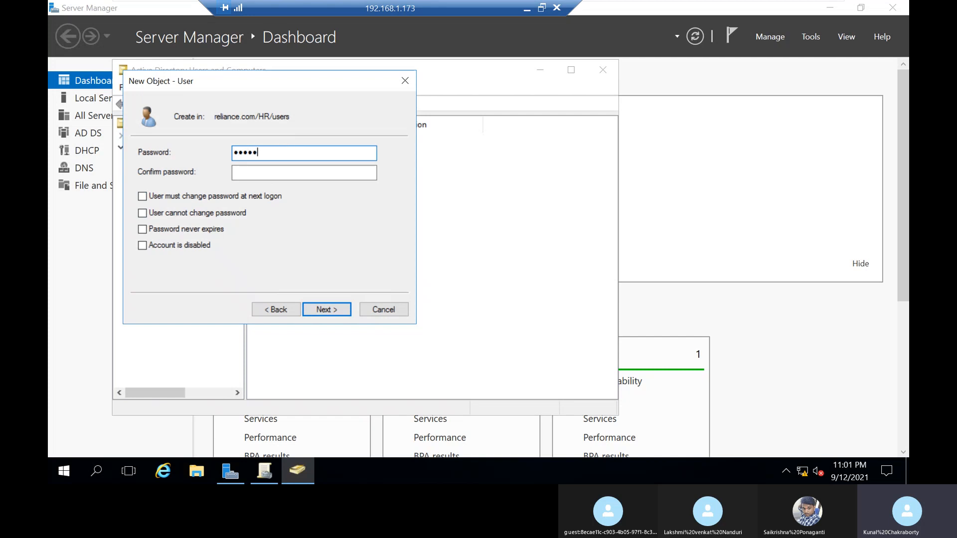
pyautogui.click(301, 169)
pyautogui.write('••••••••')
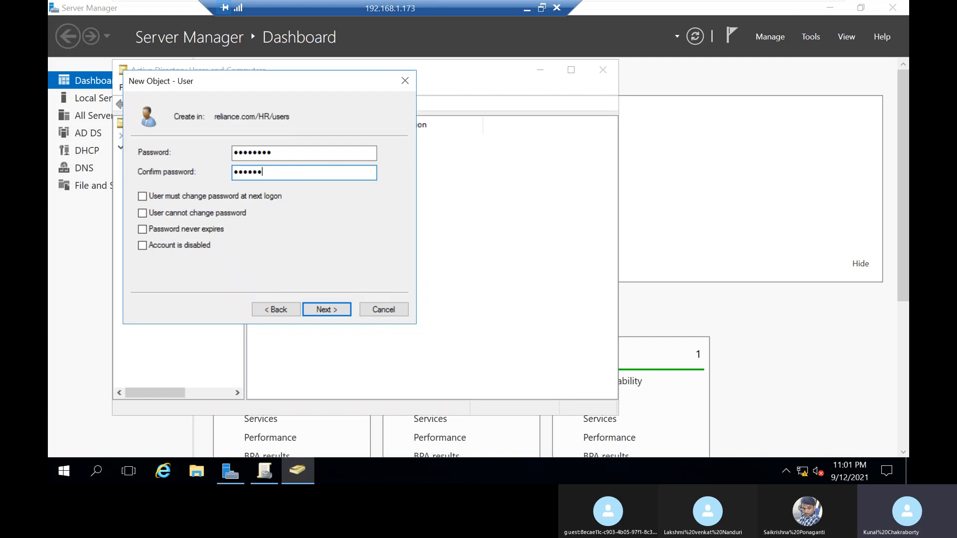
pyautogui.click(321, 313)
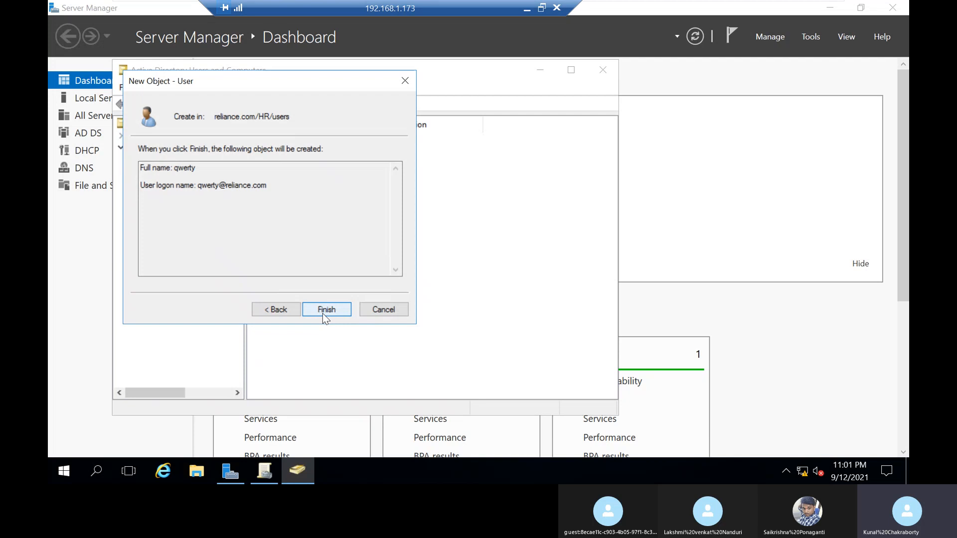
pyautogui.click(384, 307)
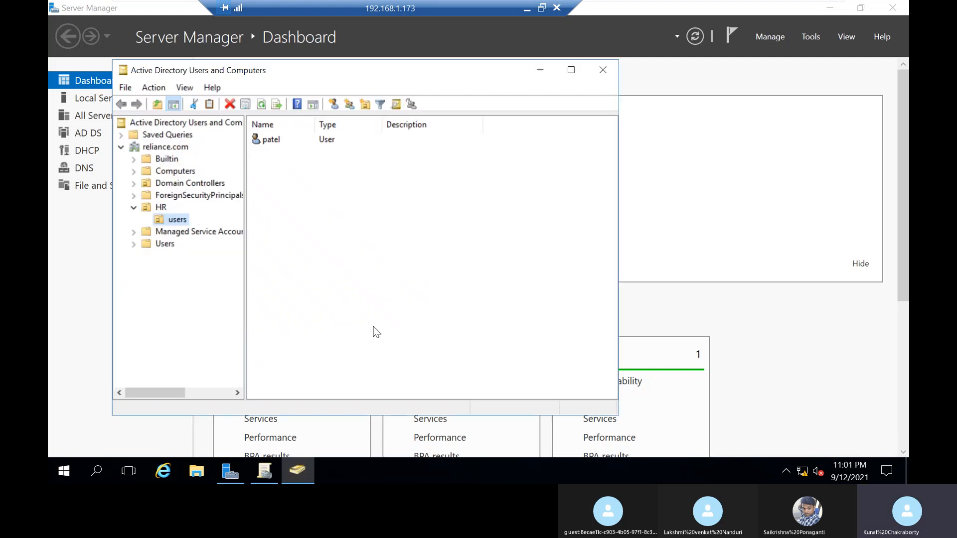
# Step: Start a new user in the users OU under HR and enter the person's first and last name
pyautogui.rightClick(173, 225)
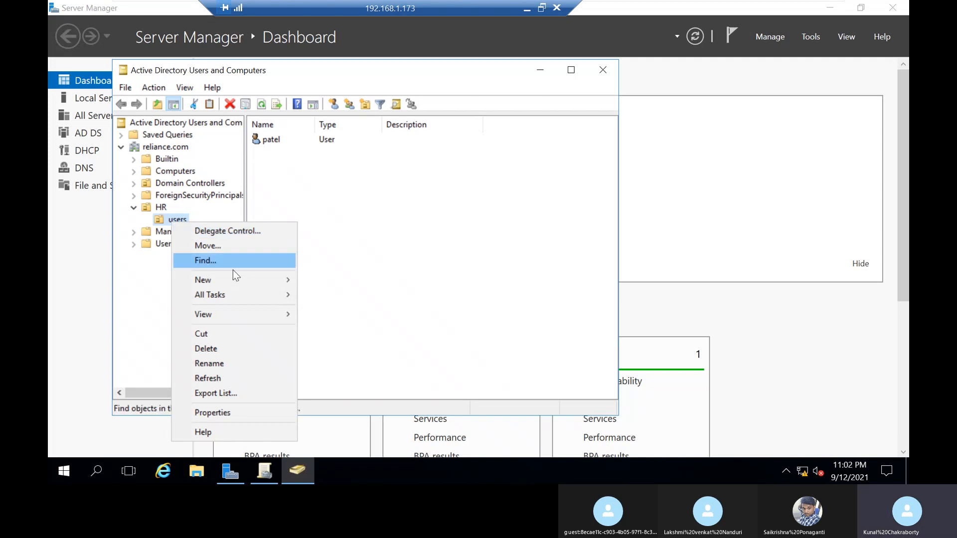
pyautogui.moveTo(237, 277)
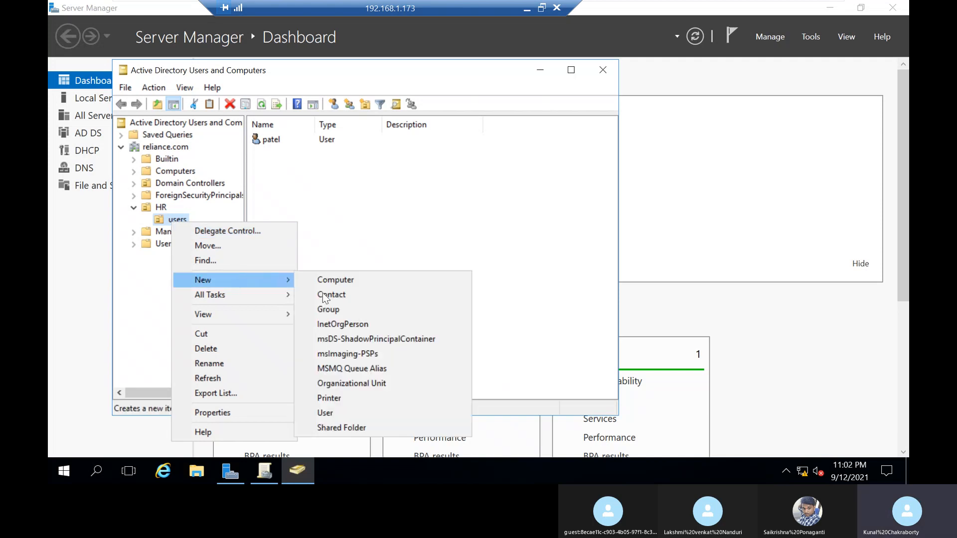
pyautogui.click(349, 417)
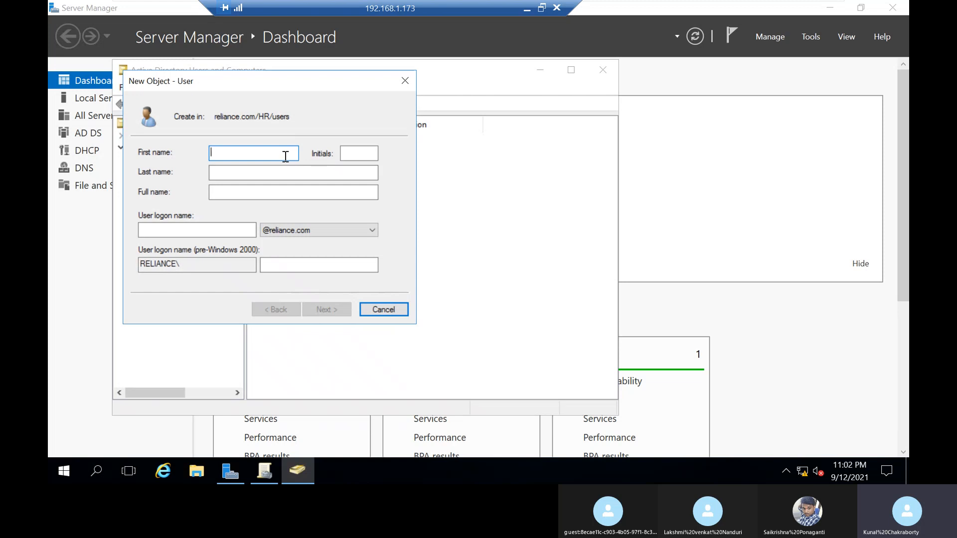
pyautogui.press('Tab')
pyautogui.press('Tab')
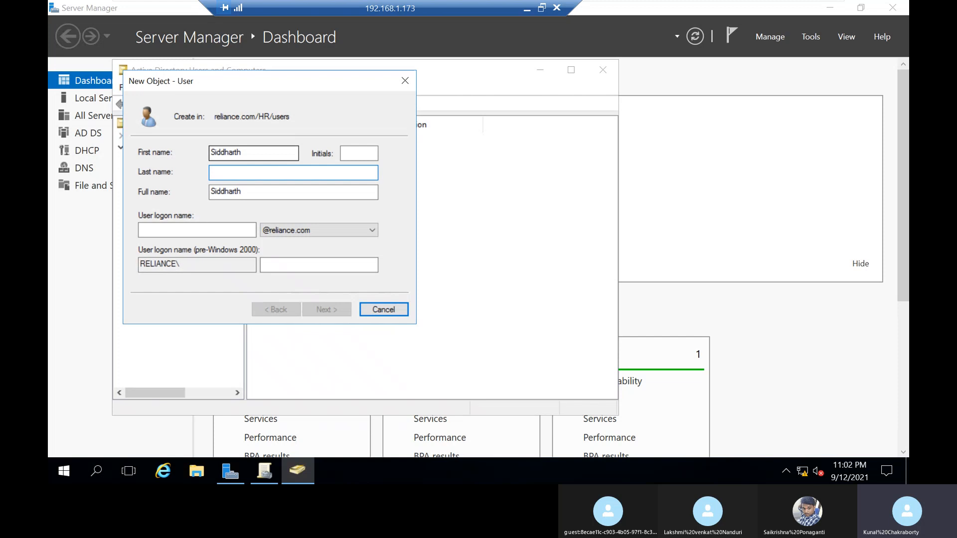
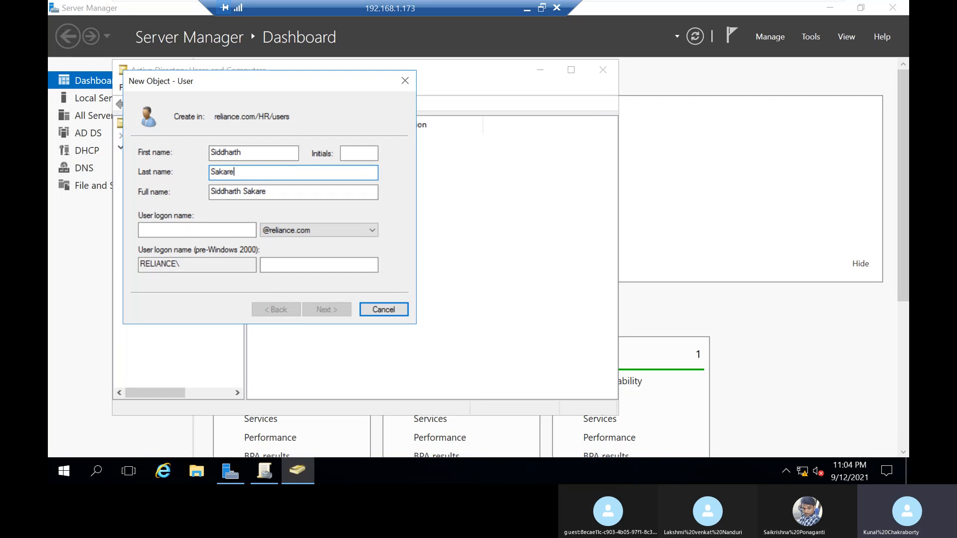
pyautogui.click(219, 231)
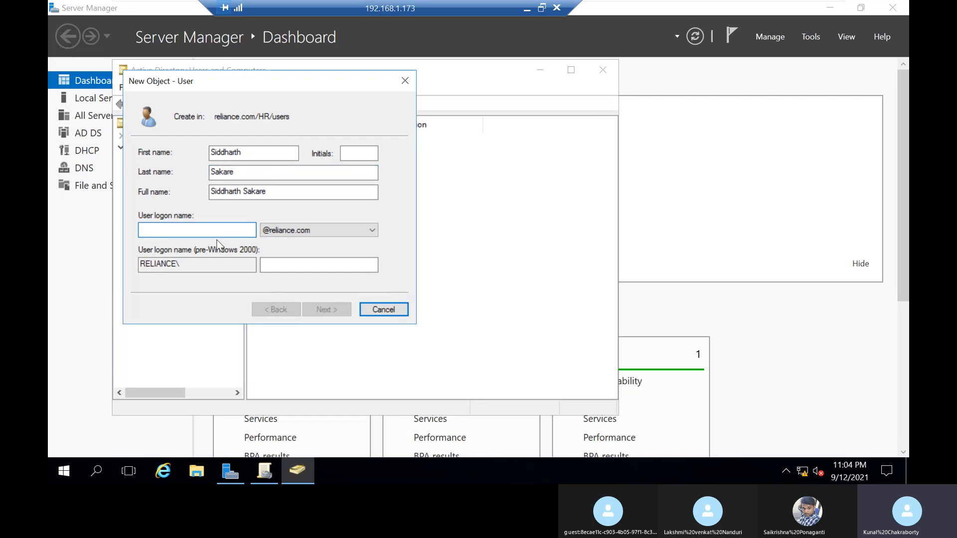
pyautogui.write('Sif')
pyautogui.press('BackSpace')
pyautogui.write('d')
pyautogui.click(319, 310)
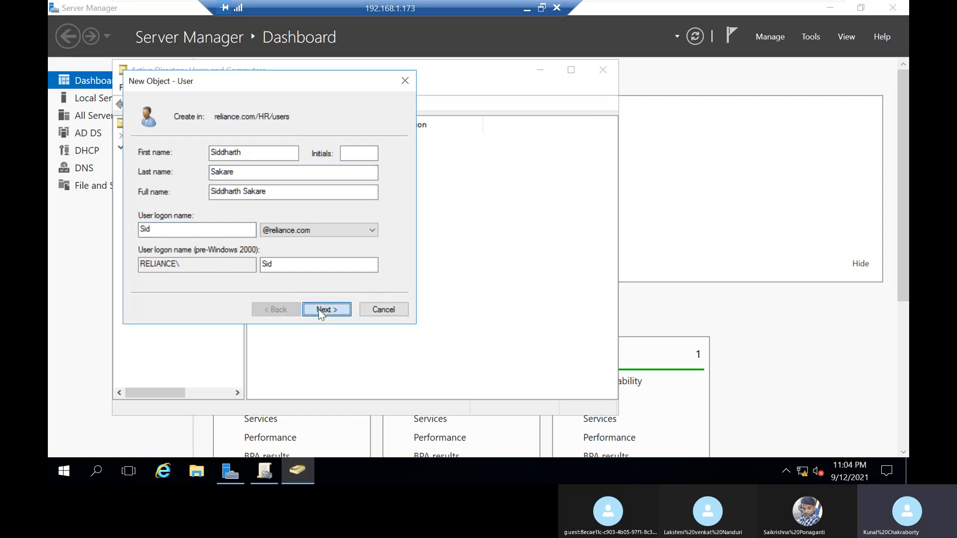
# Step: Turn off the required password change at next logon and try to set and confirm the account password
pyautogui.click(282, 196)
pyautogui.click(286, 154)
pyautogui.write('********')
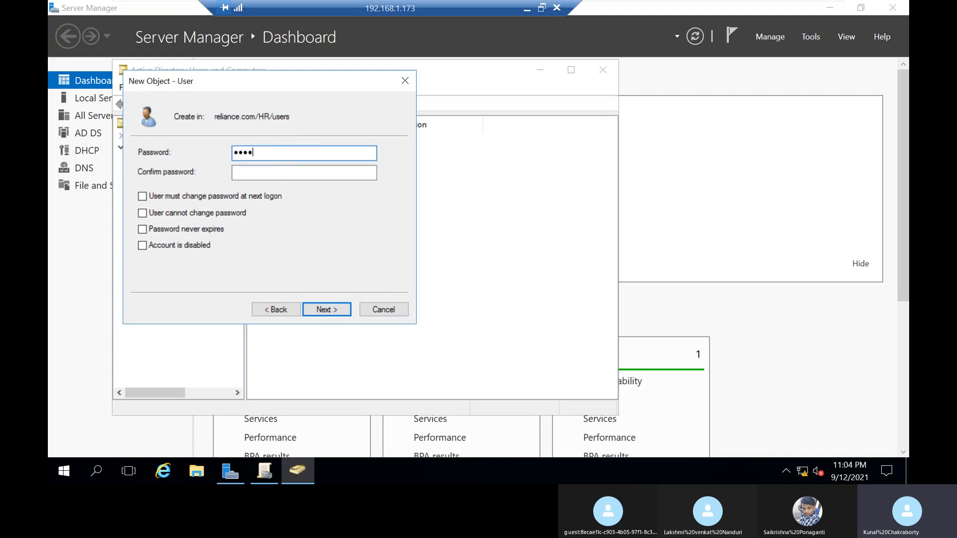
pyautogui.press('Tab')
pyautogui.write('*********')
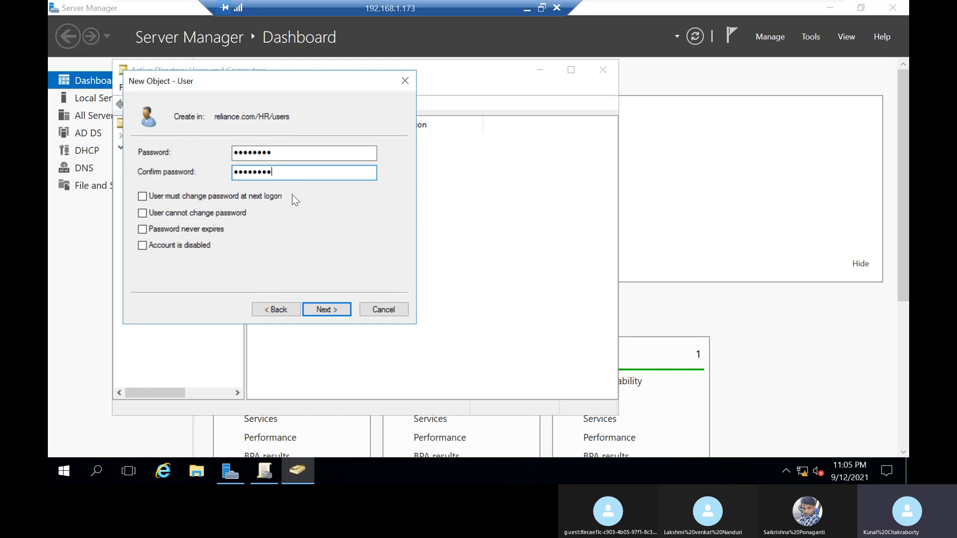
pyautogui.click(322, 306)
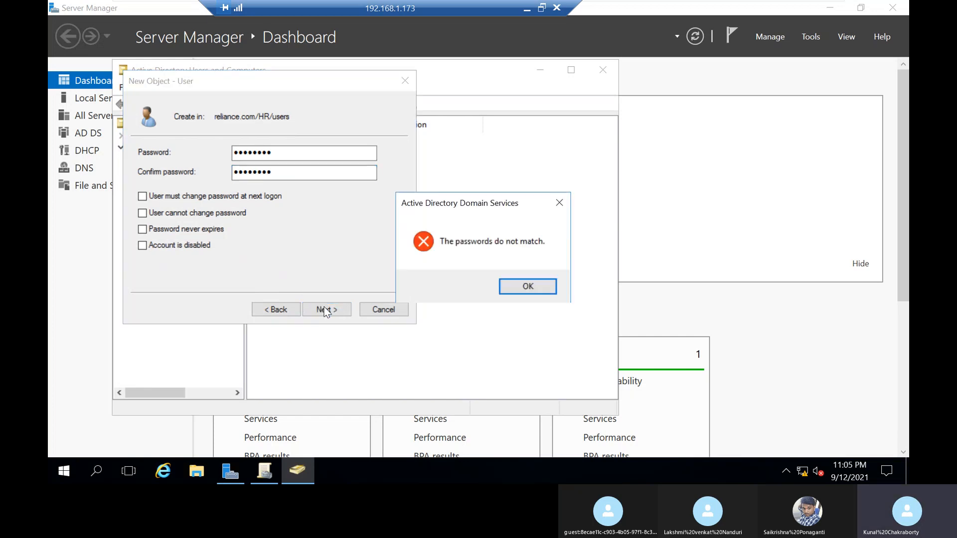
pyautogui.click(518, 289)
# Step: Re-enter and confirm the account password, and finish creating the user
pyautogui.write('*********')
pyautogui.press('Tab')
pyautogui.write('*******')
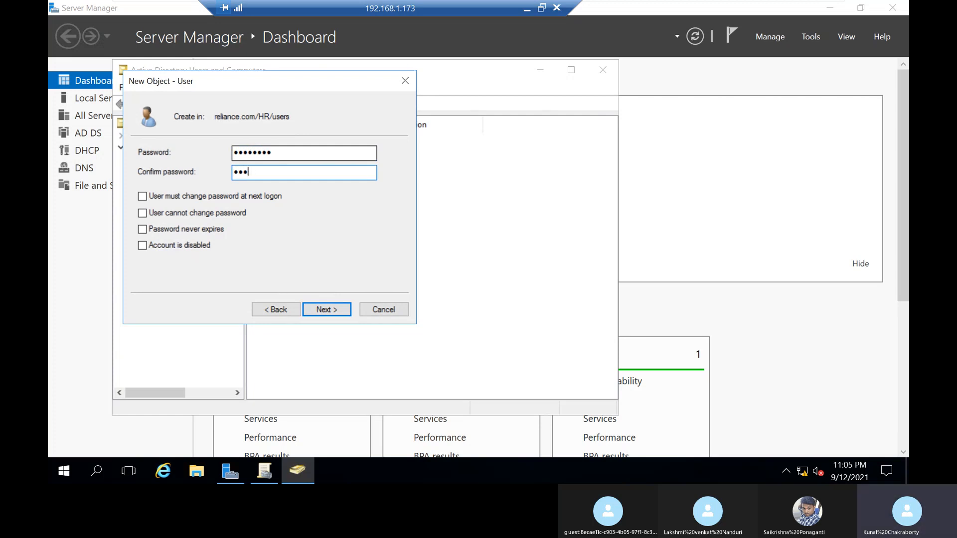
pyautogui.press('BackSpace')
pyautogui.press('BackSpace')
pyautogui.press('BackSpace')
pyautogui.press('BackSpace')
pyautogui.press('BackSpace')
pyautogui.press('BackSpace')
pyautogui.press('BackSpace')
pyautogui.write('*********')
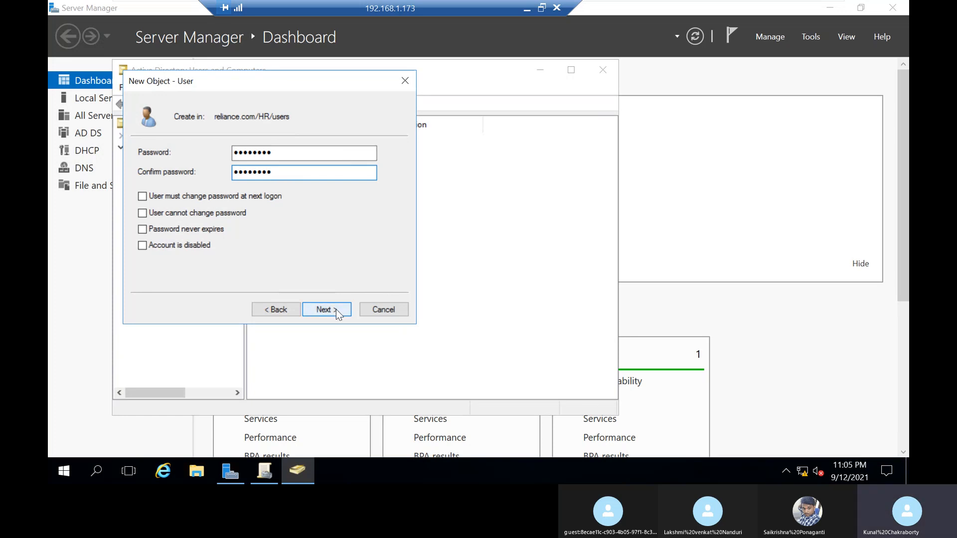
pyautogui.click(336, 311)
pyautogui.click(340, 311)
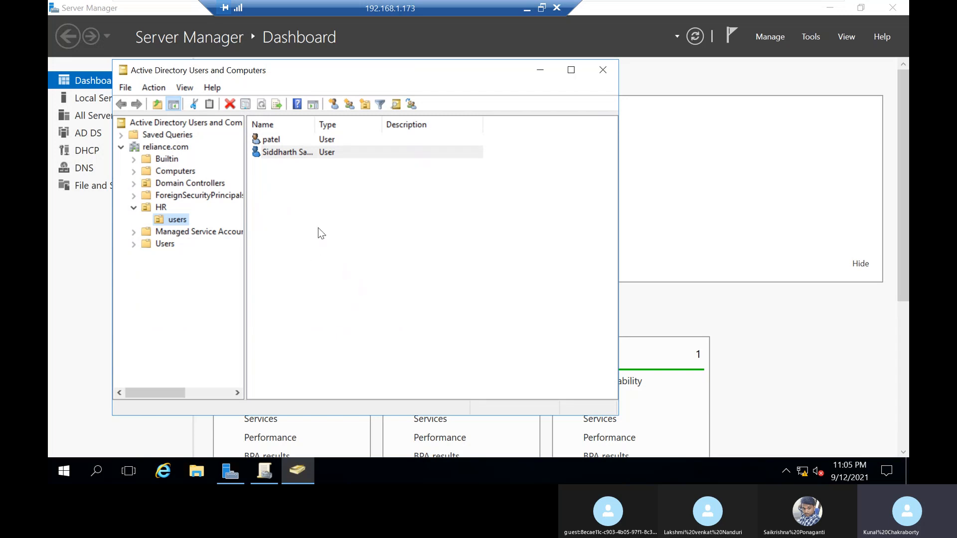
# Step: Close Active Directory Users and Computers and bring up the sign-in screen on the Client1 virtual machine
pyautogui.click(602, 69)
pyautogui.click(678, 10)
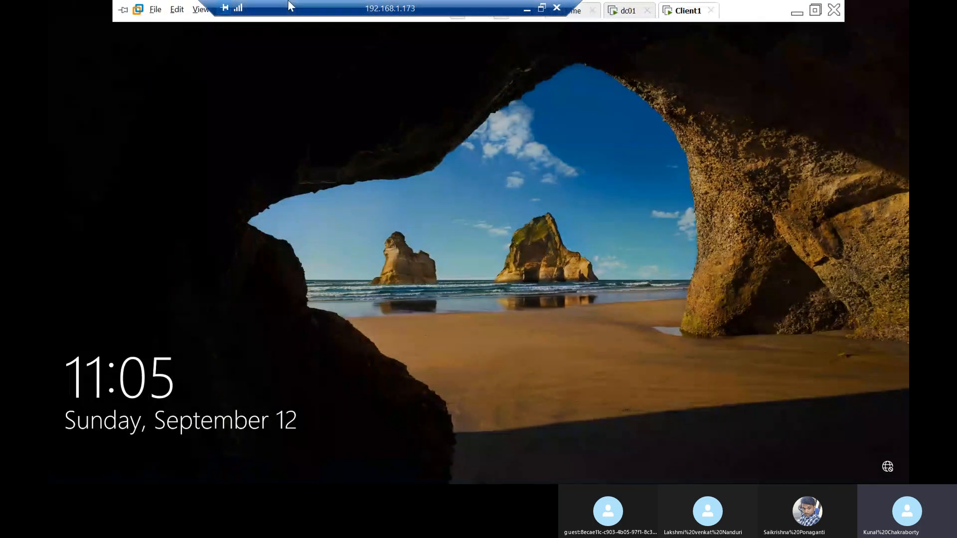
pyautogui.moveTo(287, 8); pyautogui.dragTo(530, 5)
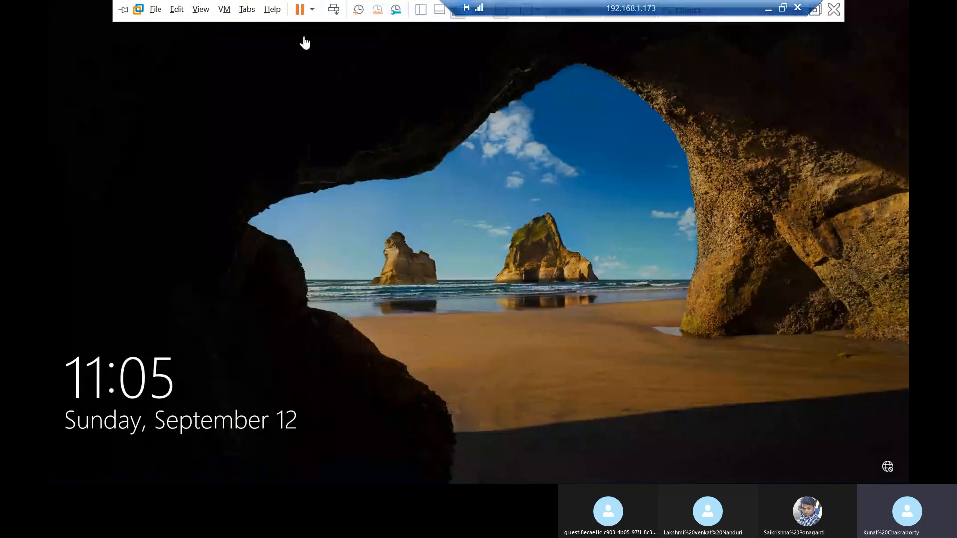
pyautogui.click(335, 10)
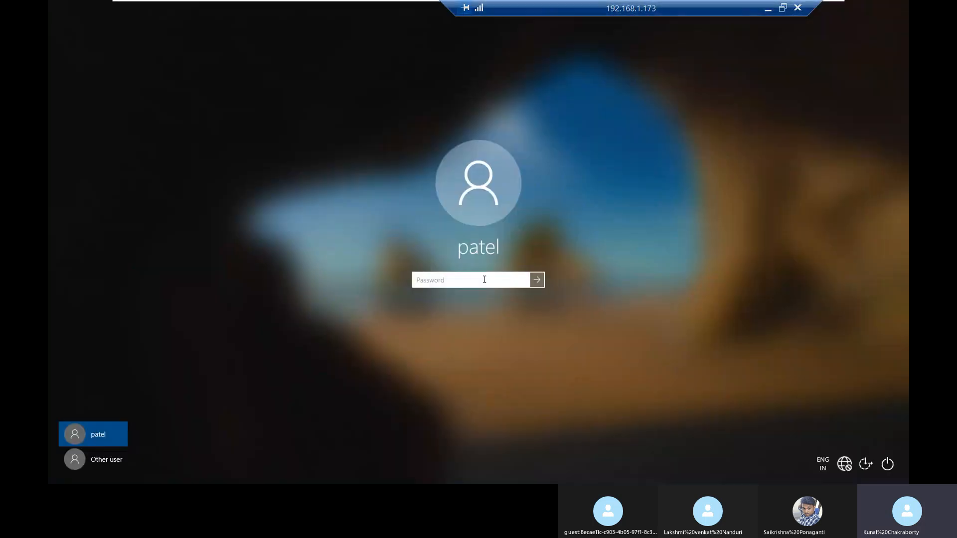
# Step: Try to sign in to the selected account on Client1 with its password
pyautogui.click(485, 282)
pyautogui.write('•••••••')
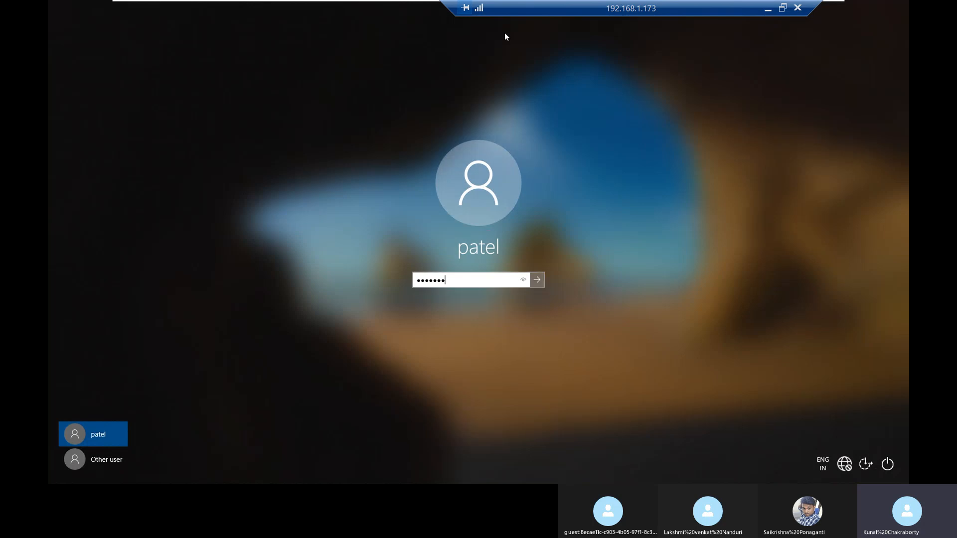
pyautogui.moveTo(170, 2)
pyautogui.press('Return')
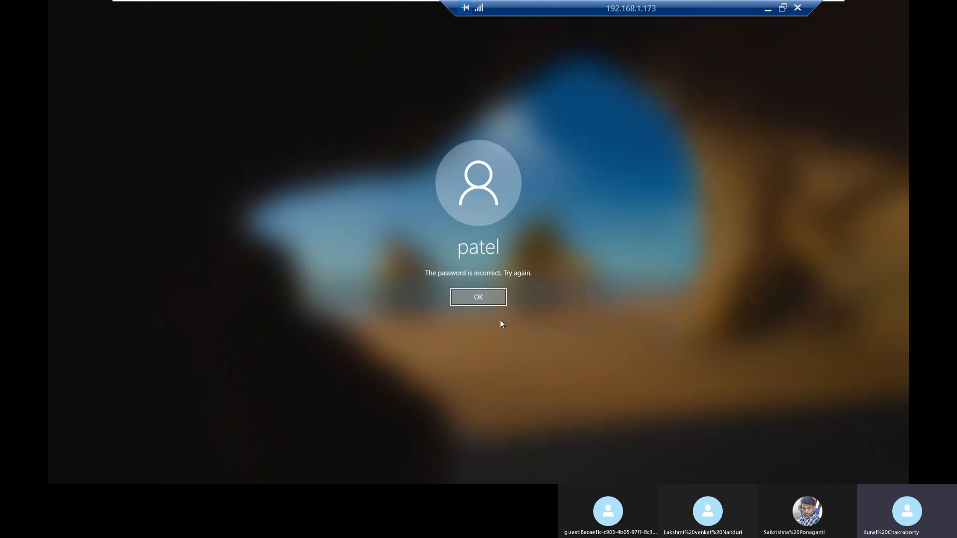
# Step: Return to the password prompt, re-enter the account password and sign in to the Client1 desktop
pyautogui.press('Return')
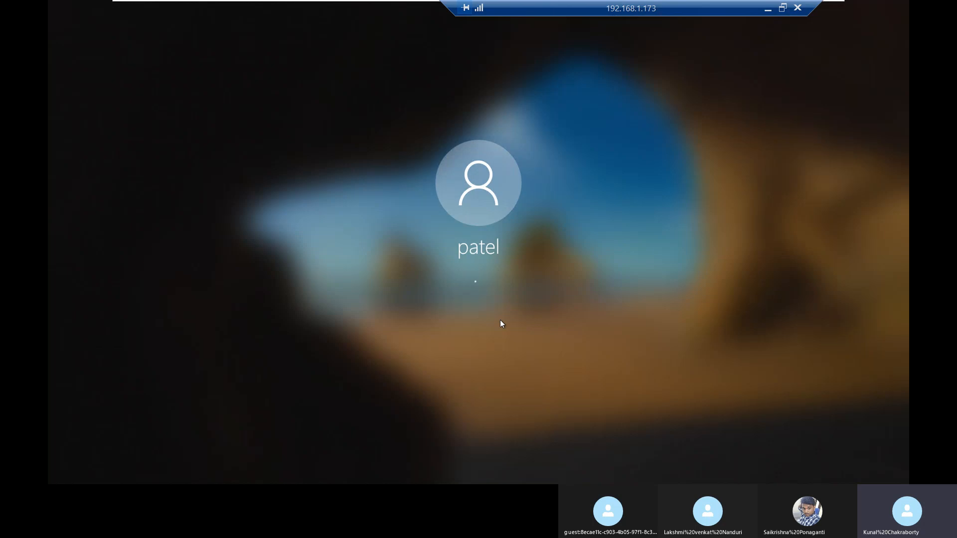
pyautogui.write('*******')
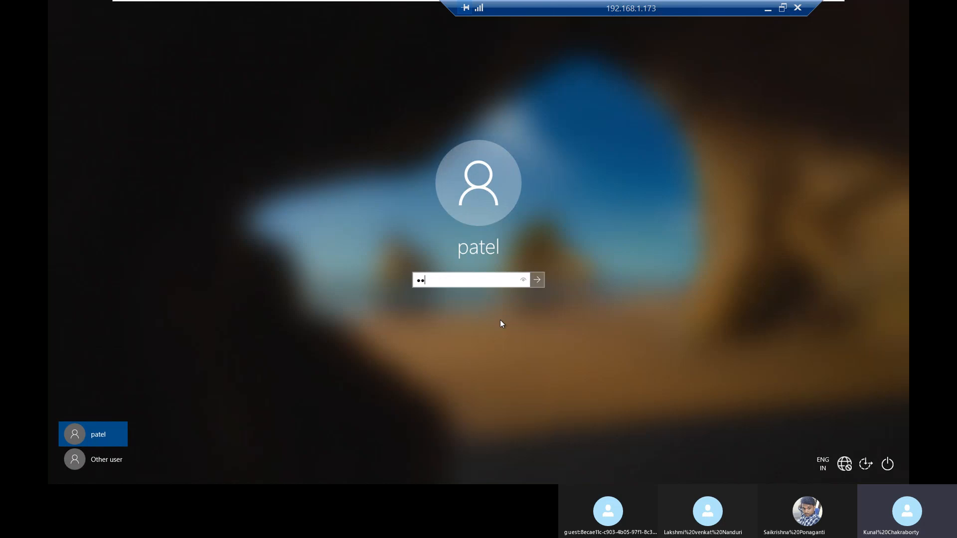
pyautogui.press('Return')
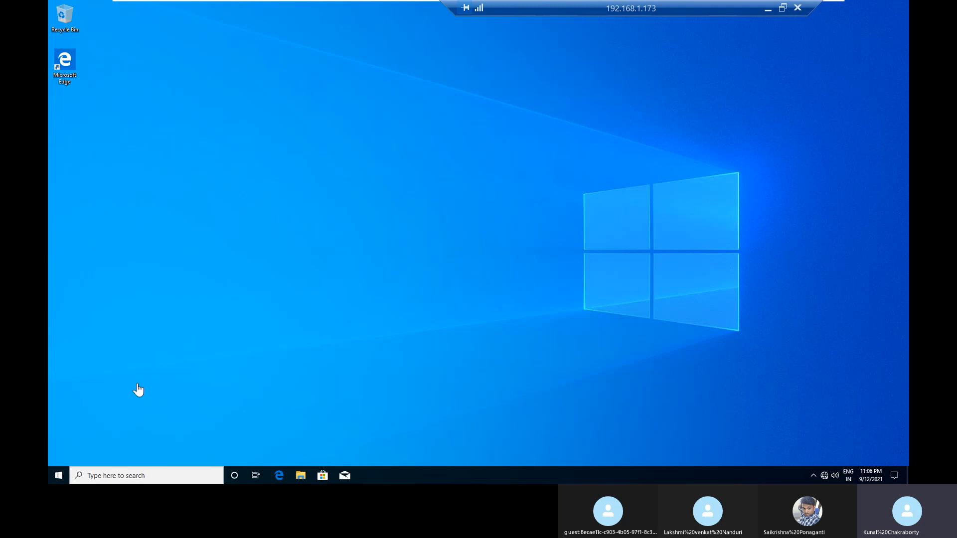
# Step: Move the remote session's connection bar aside and switch to the dc01 virtual machine
pyautogui.rightClick(373, 316)
pyautogui.click(387, 333)
pyautogui.moveTo(591, 8); pyautogui.dragTo(303, 8)
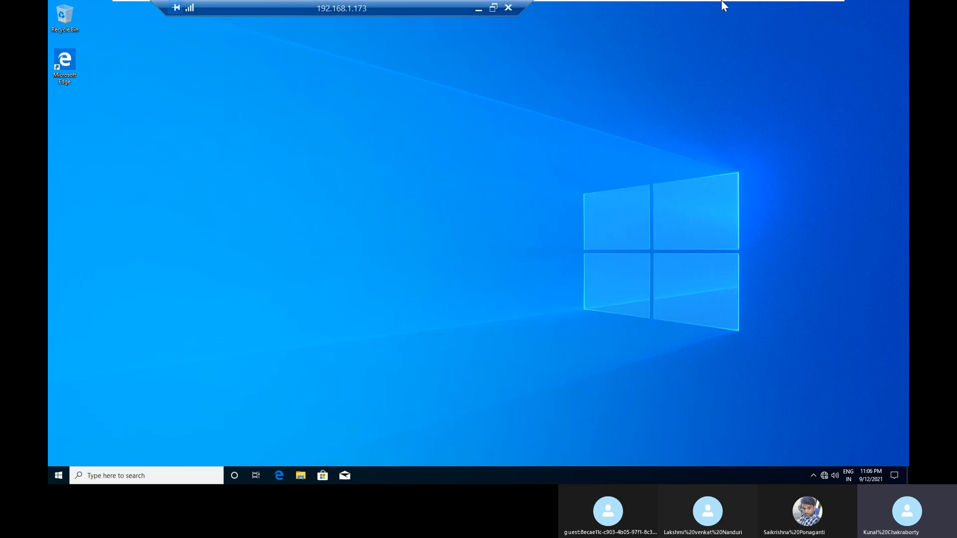
pyautogui.moveTo(724, 5)
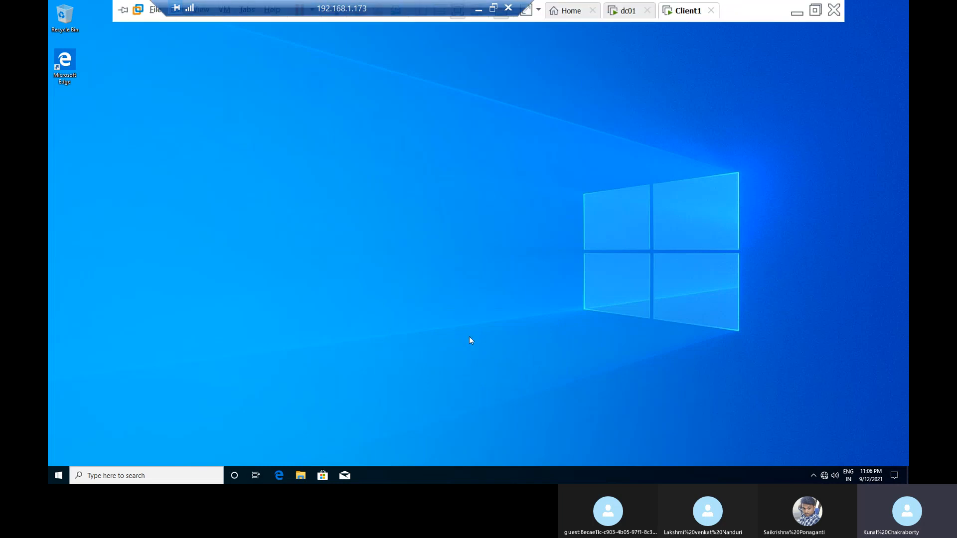
pyautogui.click(633, 12)
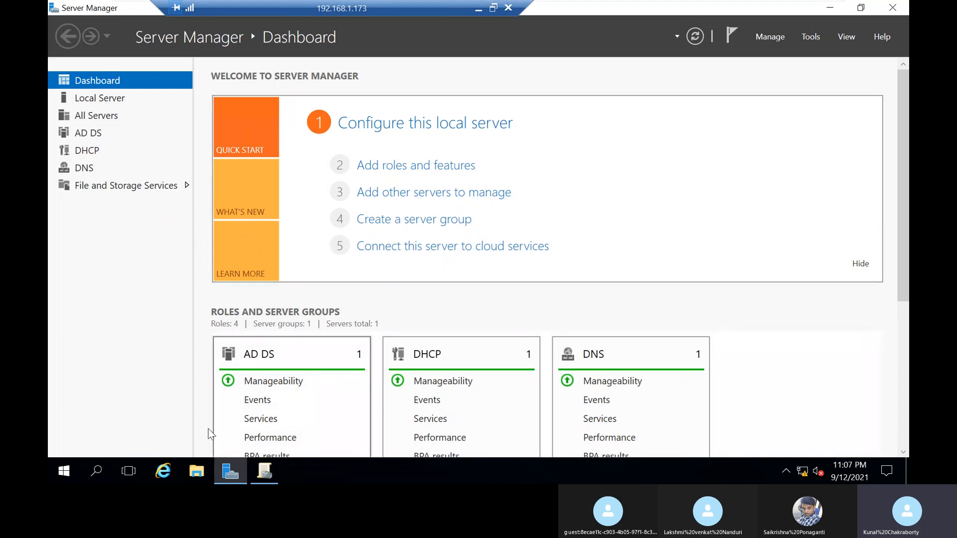
# Step: Check the Firefox installer in the softdeploy folder on drive C and return to the drive's folder list
pyautogui.click(196, 471)
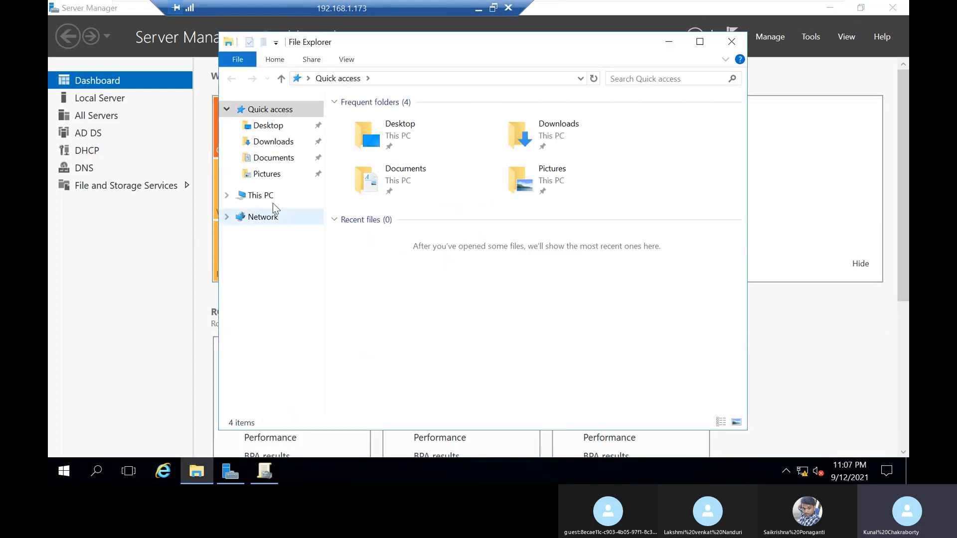
pyautogui.click(264, 195)
pyautogui.doubleClick(421, 259)
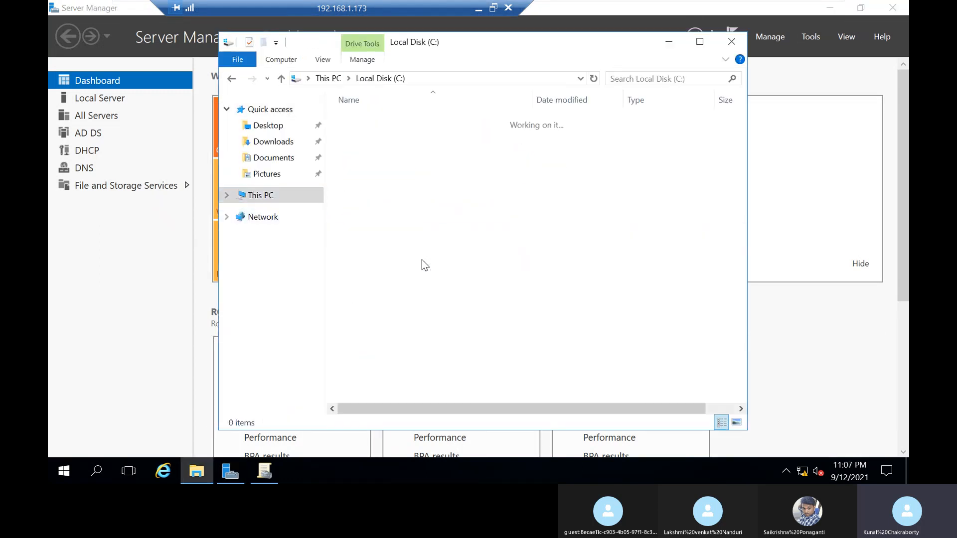
pyautogui.doubleClick(371, 164)
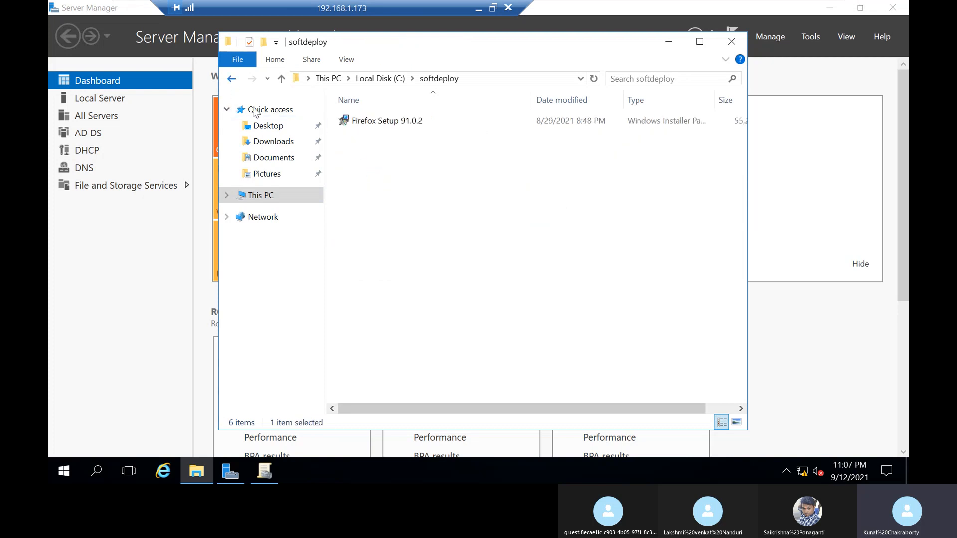
pyautogui.click(232, 78)
# Step: Examine the softdeploy folder's sharing properties and select its network path
pyautogui.rightClick(378, 168)
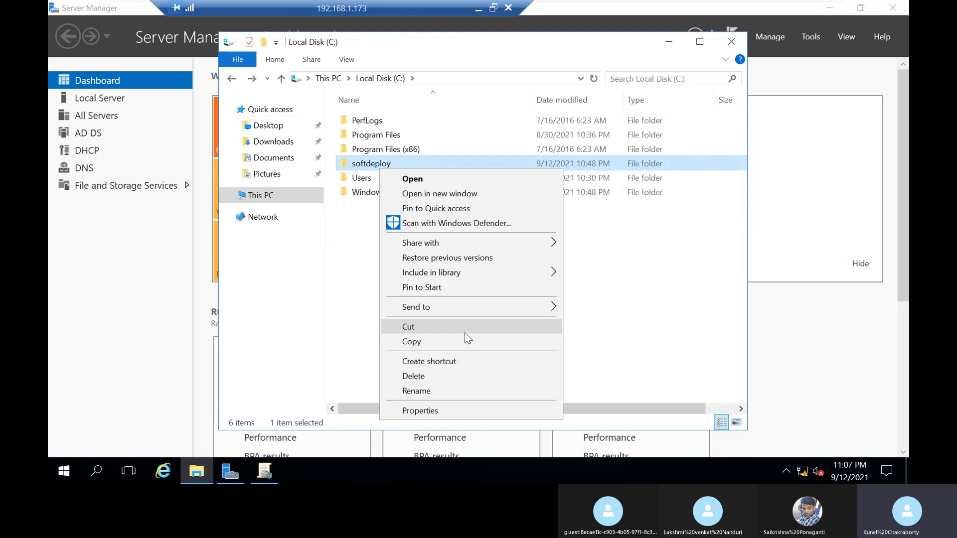
pyautogui.click(444, 412)
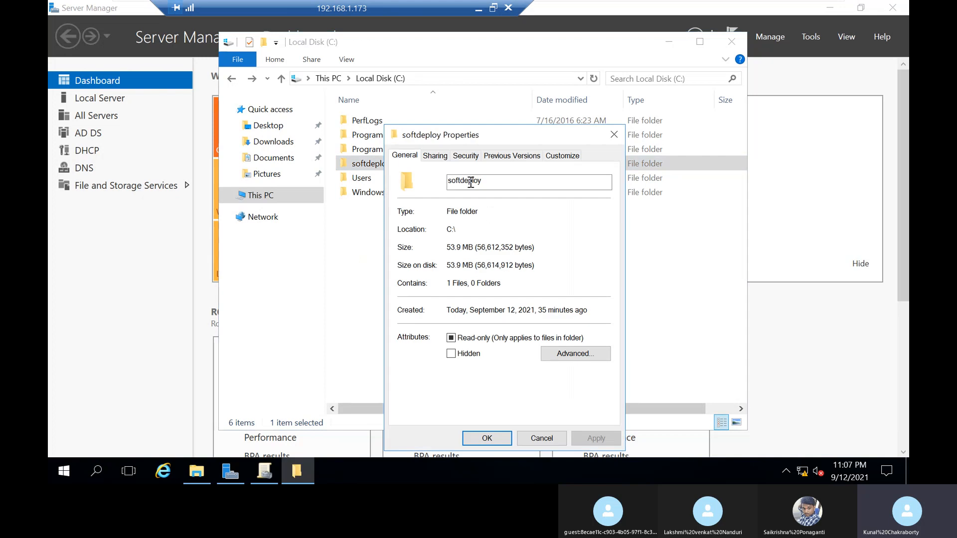
pyautogui.click(438, 160)
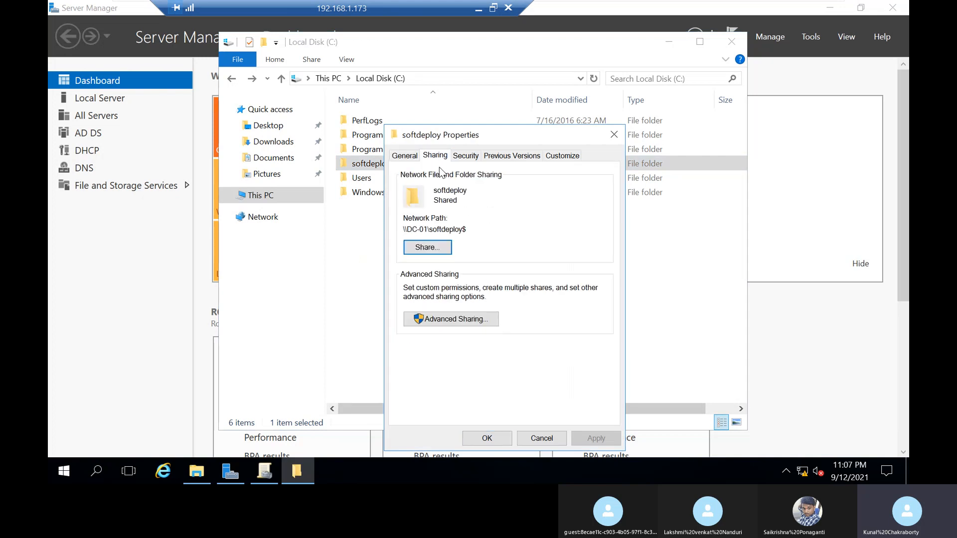
pyautogui.moveTo(467, 228); pyautogui.dragTo(381, 227)
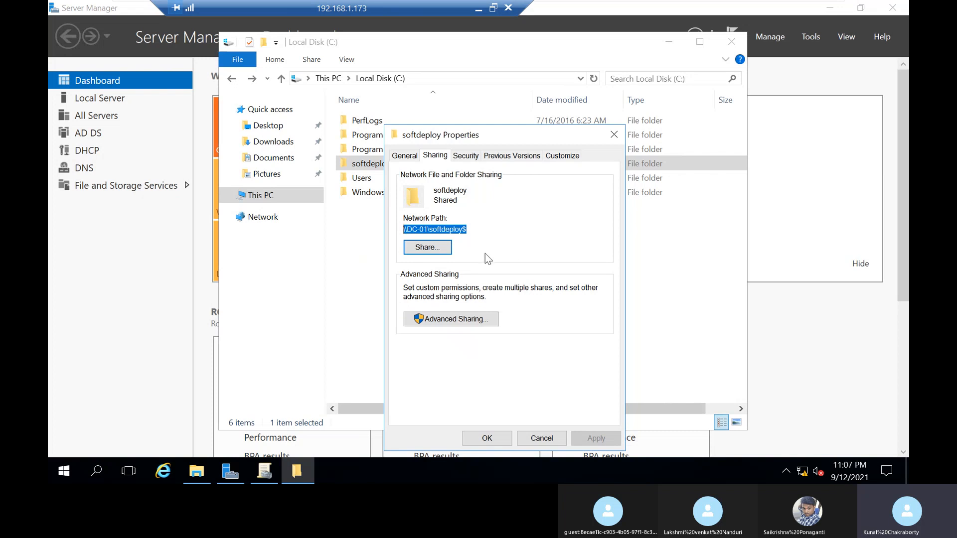
# Step: Review the softdeploy$ share permissions and offline caching settings, and close the folder's properties and File Explorer
pyautogui.click(462, 321)
pyautogui.click(452, 343)
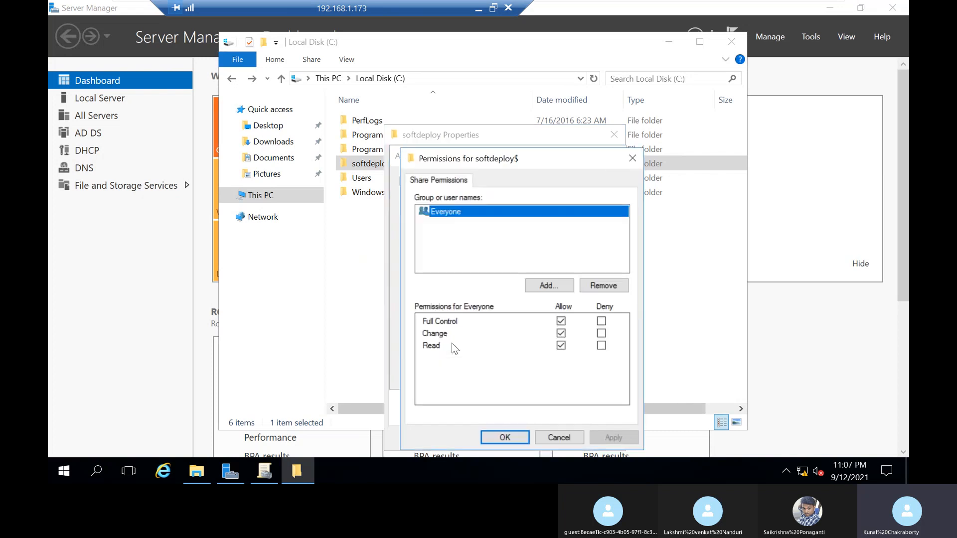
pyautogui.click(505, 437)
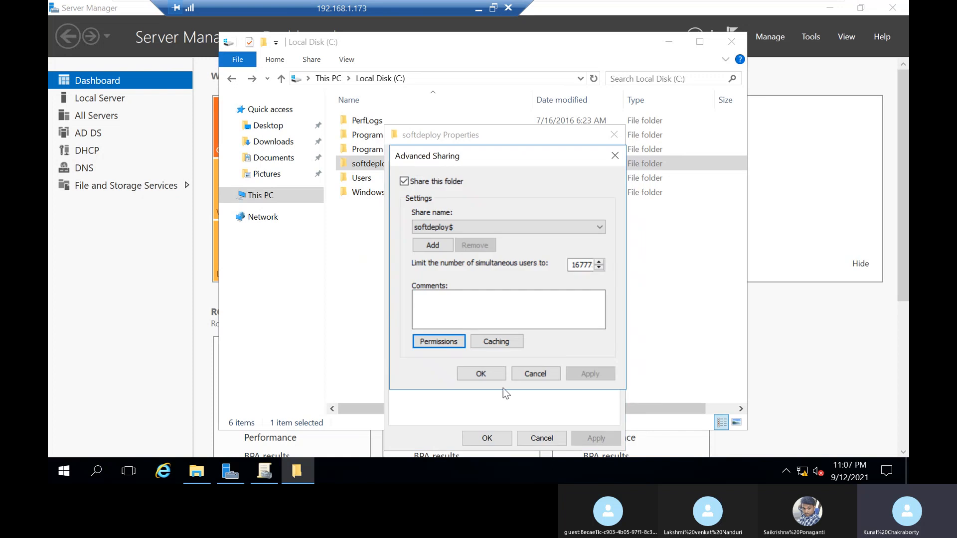
pyautogui.click(504, 341)
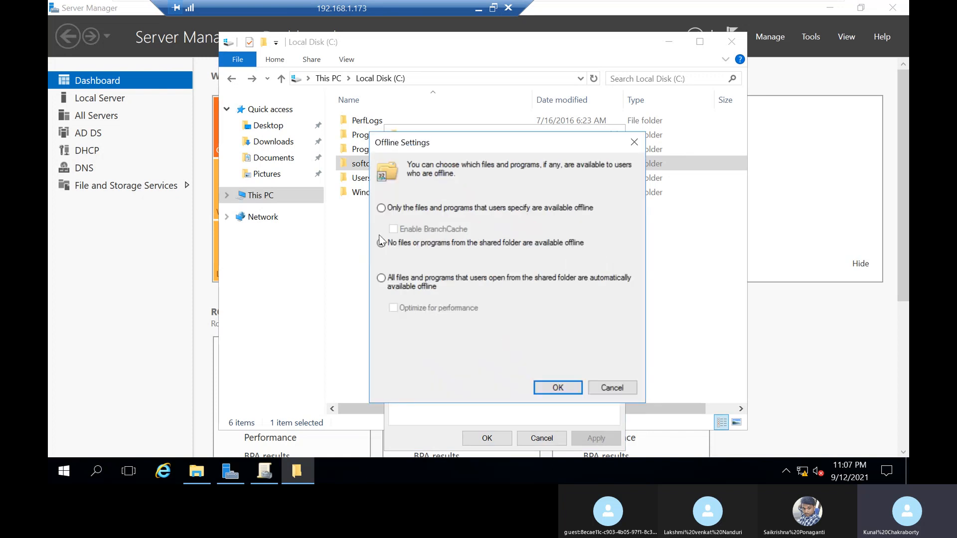
pyautogui.click(555, 389)
pyautogui.click(575, 377)
pyautogui.click(494, 376)
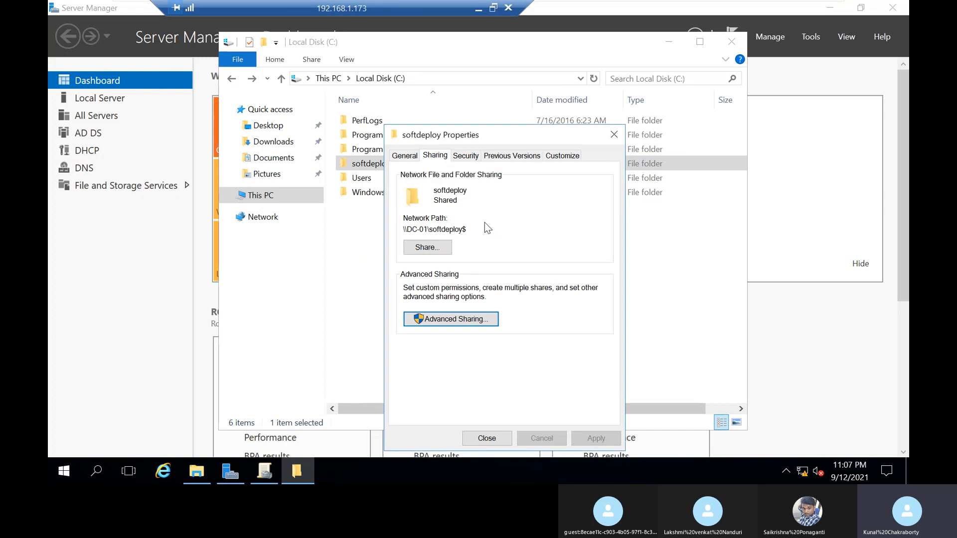
pyautogui.click(614, 135)
pyautogui.click(731, 42)
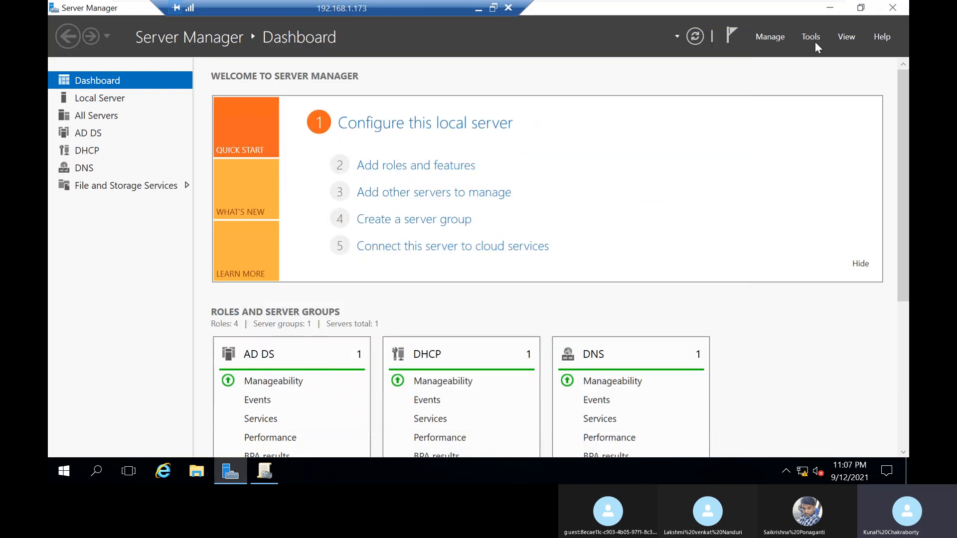
# Step: Open a new Group Policy Management console and close the duplicate console window
pyautogui.click(814, 41)
pyautogui.click(787, 247)
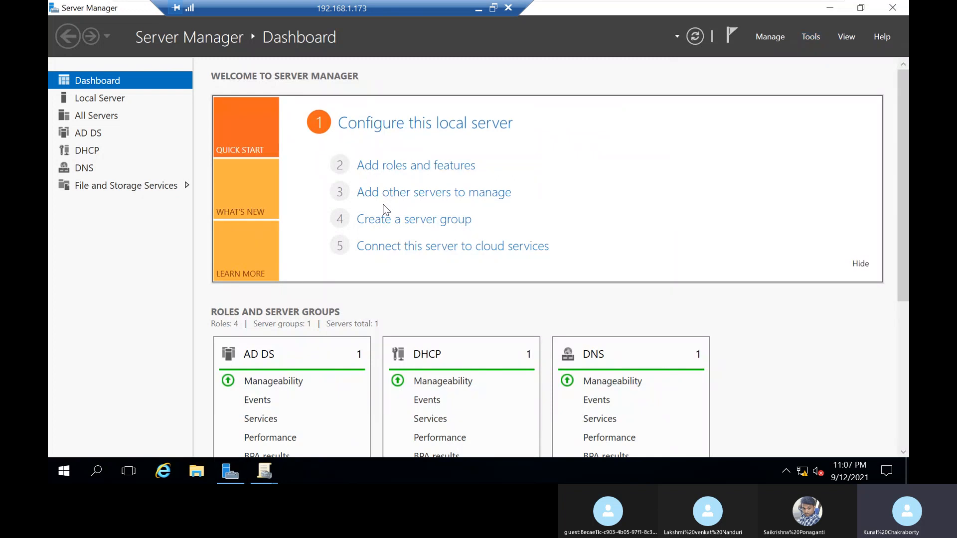
pyautogui.click(265, 471)
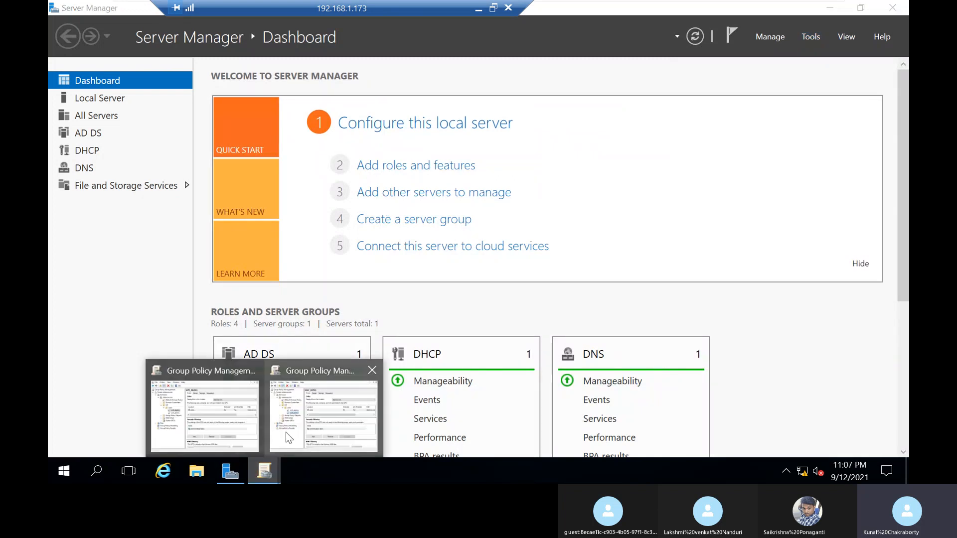
pyautogui.click(239, 433)
pyautogui.click(622, 101)
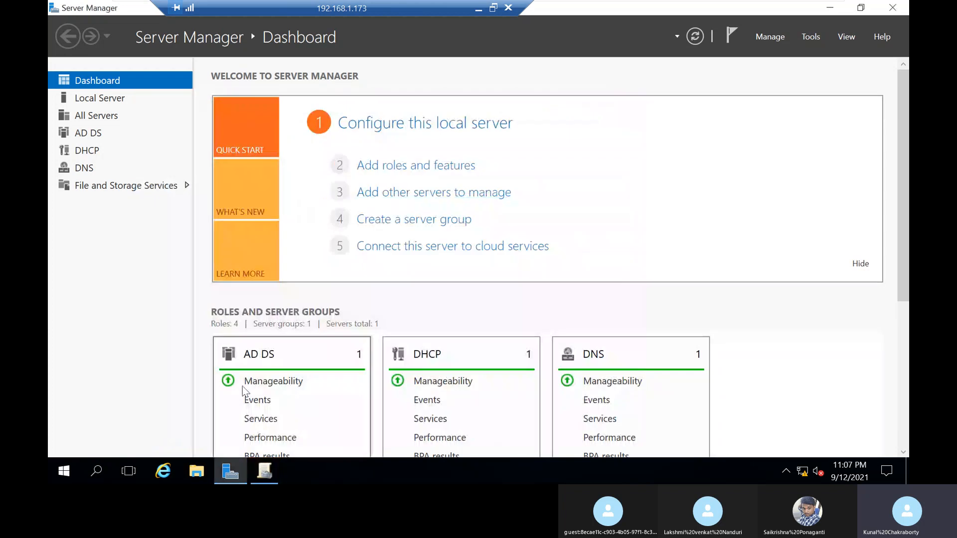
# Step: Open the soft_deploy GPO under the HR users OU for editing
pyautogui.click(267, 468)
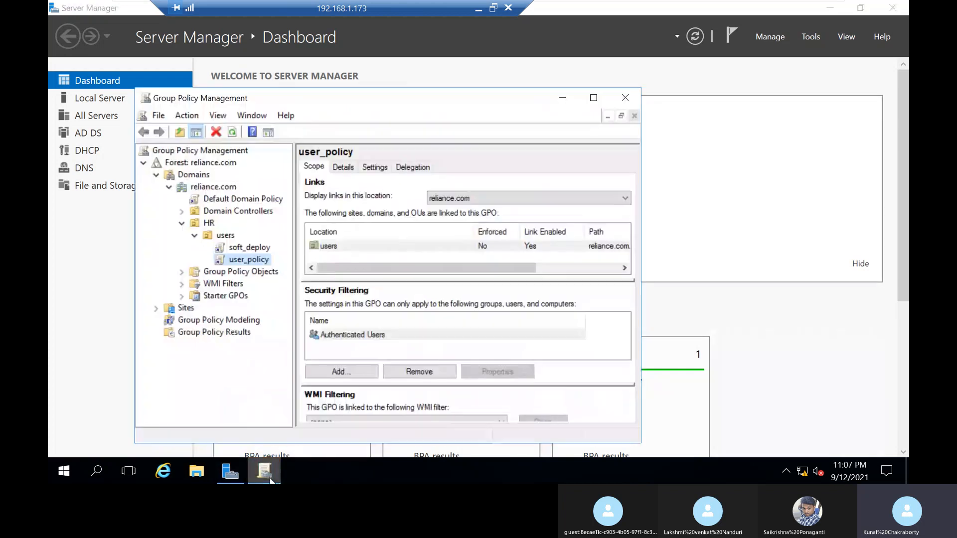
pyautogui.click(250, 249)
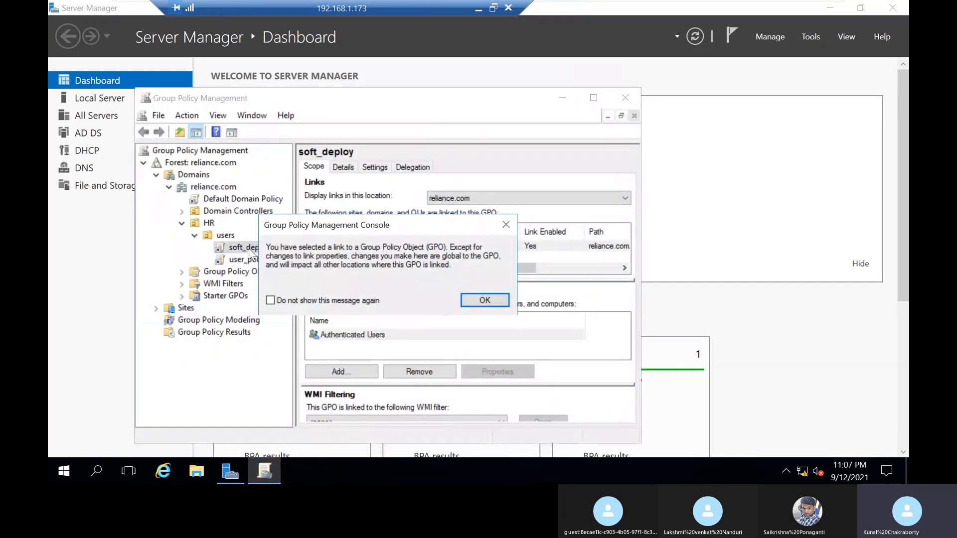
pyautogui.click(479, 299)
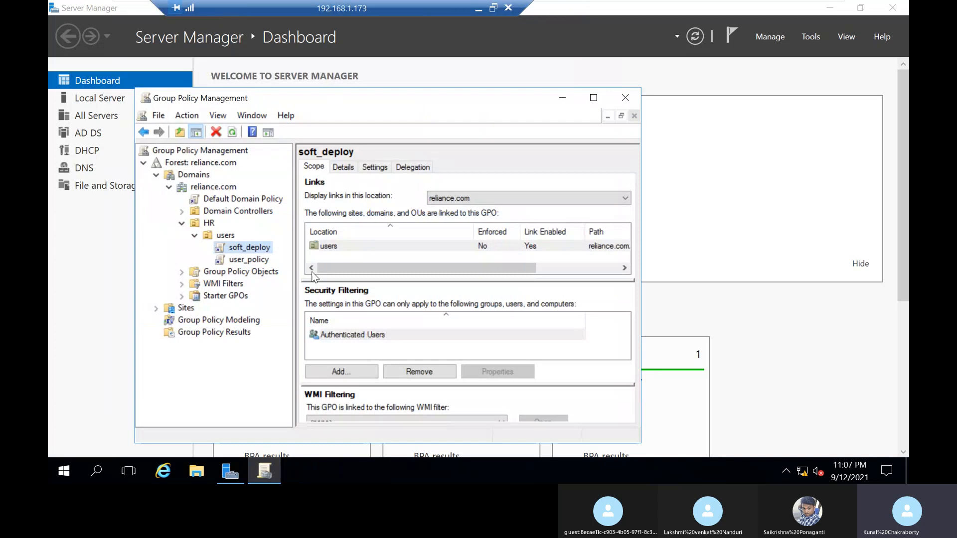
pyautogui.rightClick(261, 250)
pyautogui.click(287, 264)
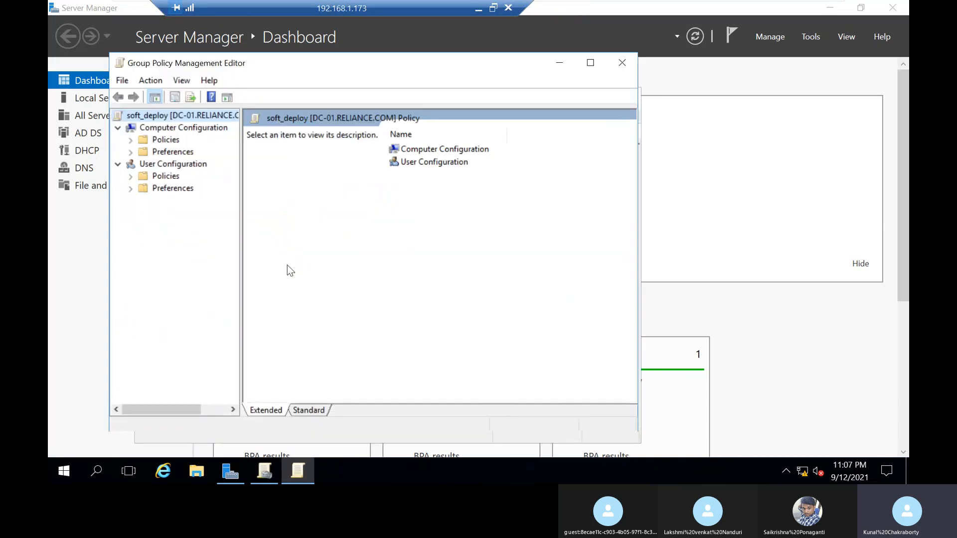
# Step: Review the general and advanced properties of Software installation under the User Configuration policies
pyautogui.click(130, 176)
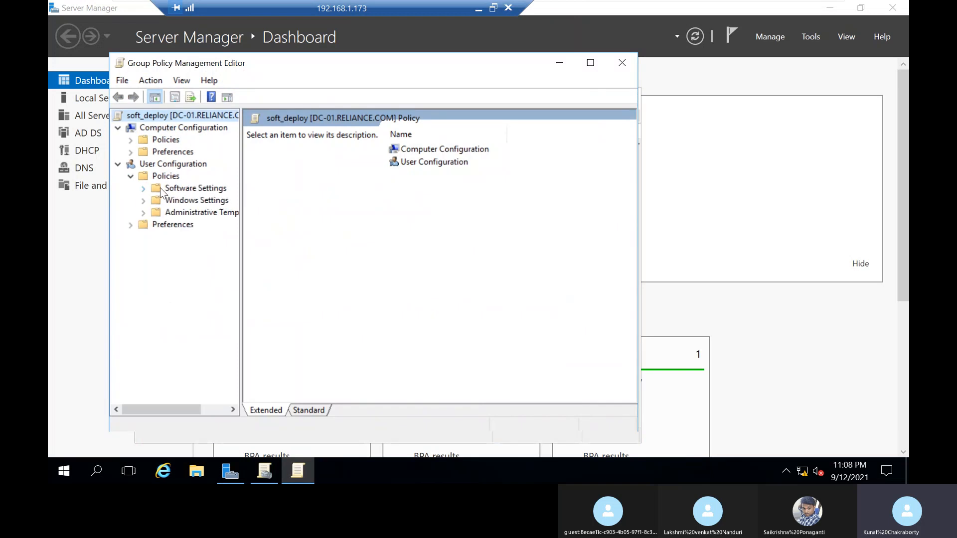
pyautogui.click(143, 188)
pyautogui.click(197, 200)
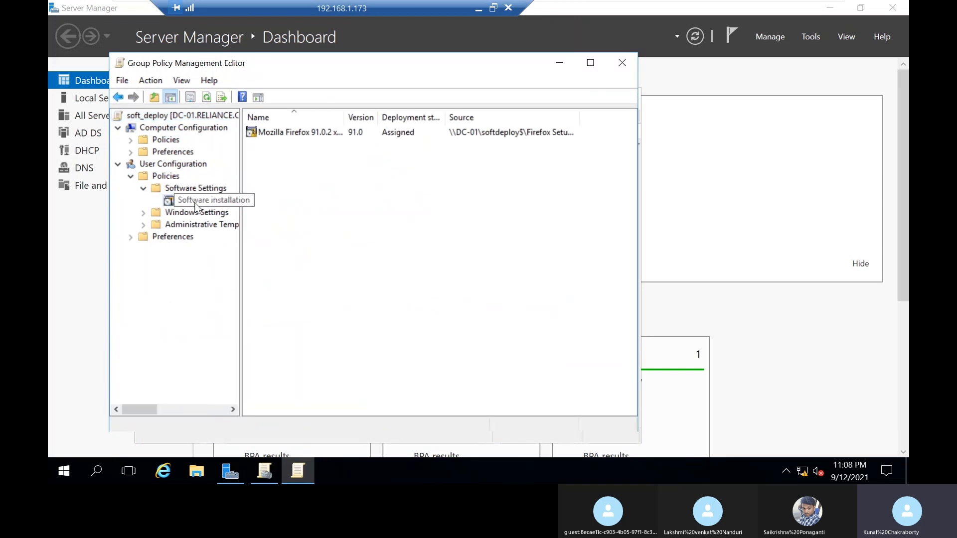
pyautogui.rightClick(195, 201)
pyautogui.click(260, 301)
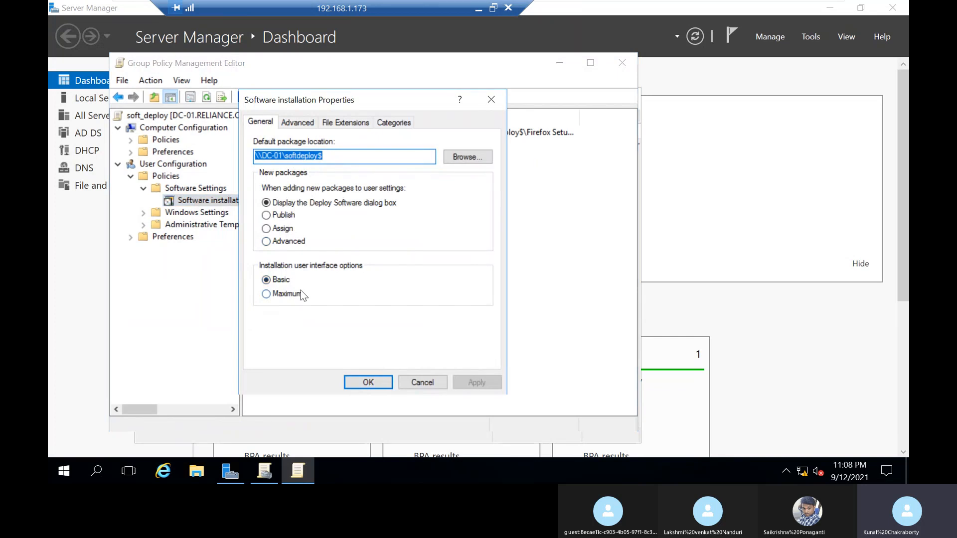
pyautogui.click(307, 125)
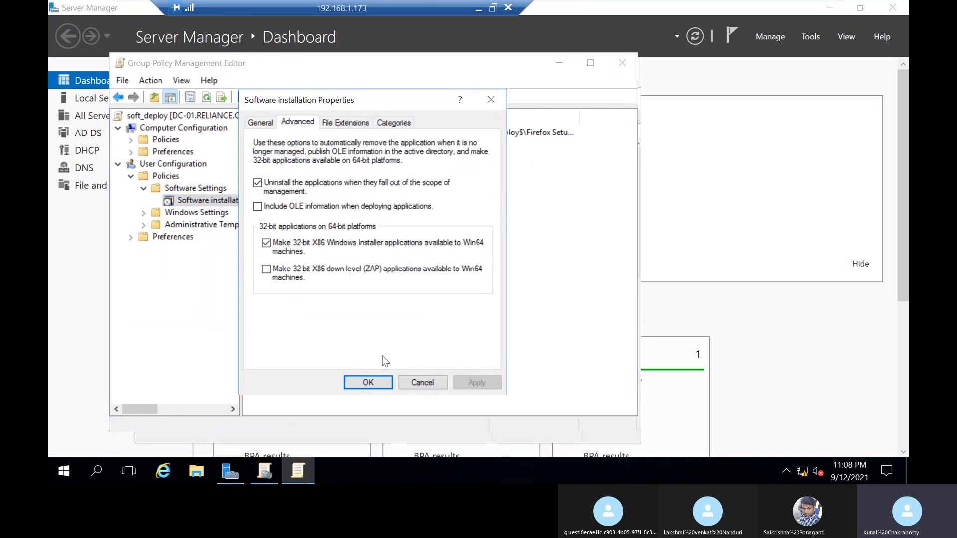
pyautogui.click(381, 381)
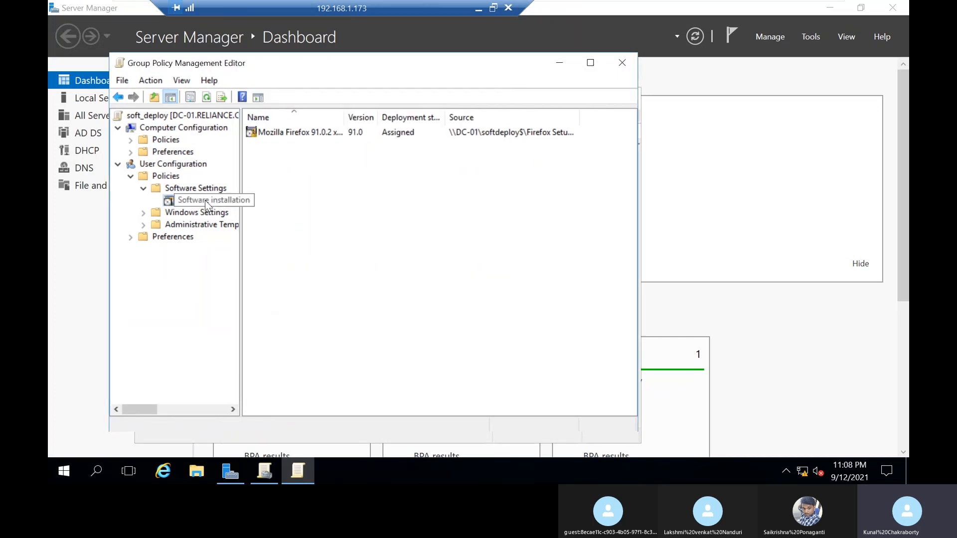
# Step: Review the Mozilla Firefox 91.0.2 package's deployment and advanced deployment options, and close the policy editor and management console
pyautogui.click(292, 133)
pyautogui.rightClick(293, 133)
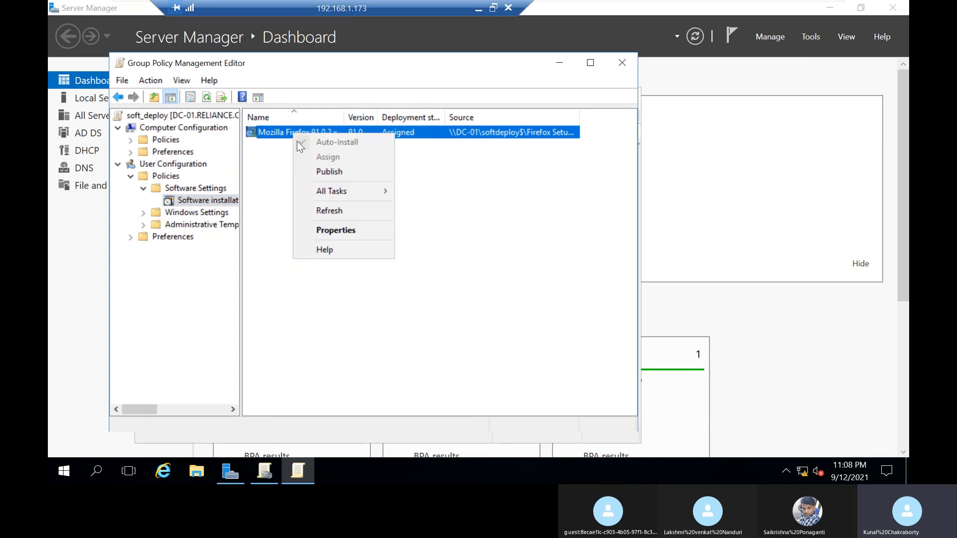
pyautogui.click(341, 232)
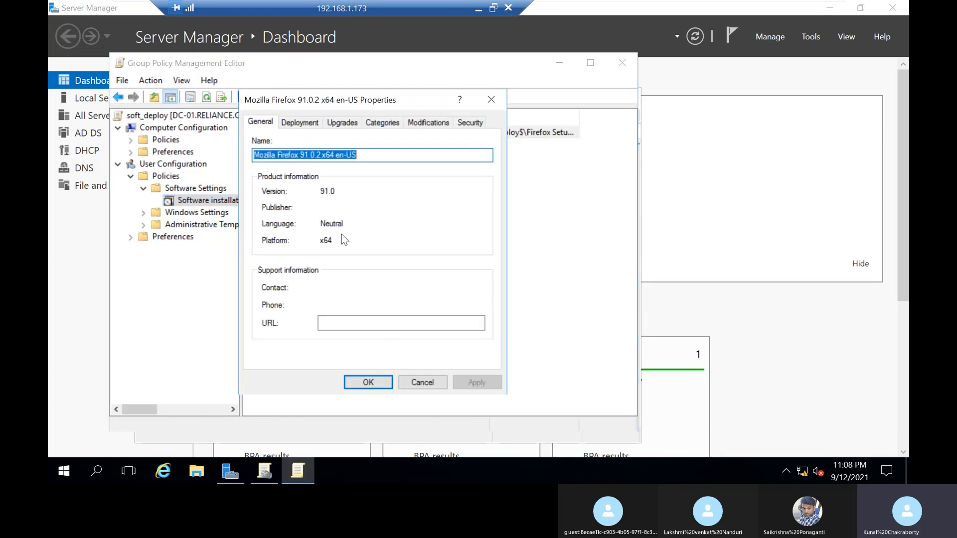
pyautogui.click(302, 124)
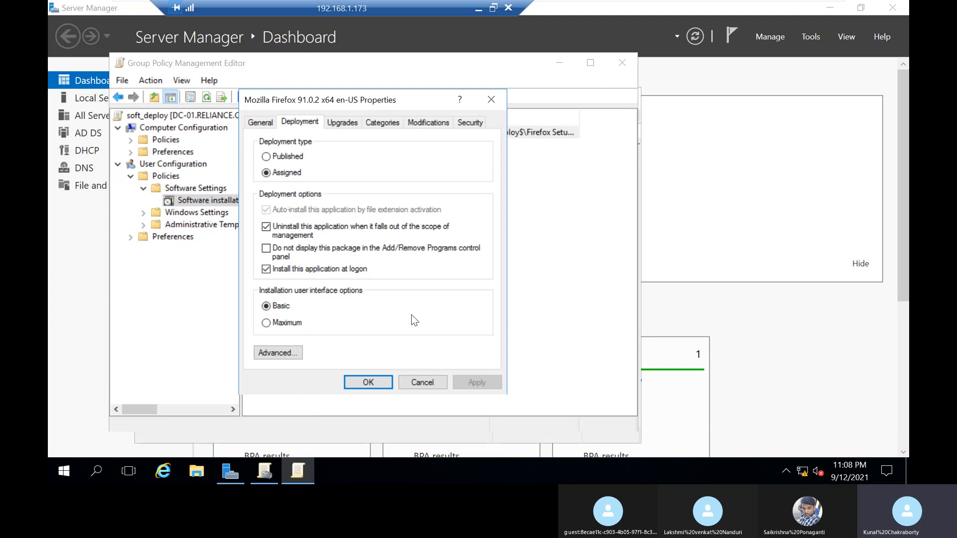
pyautogui.click(282, 353)
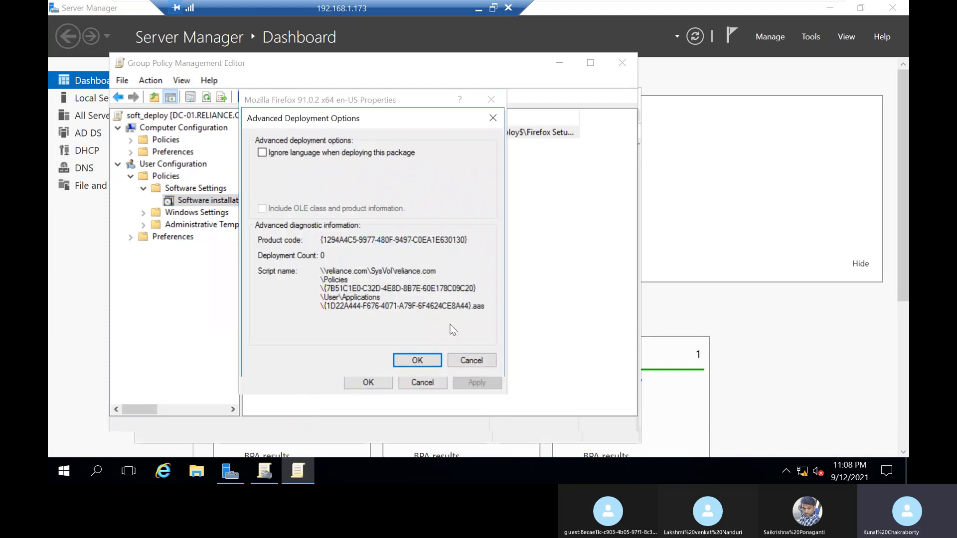
pyautogui.click(434, 363)
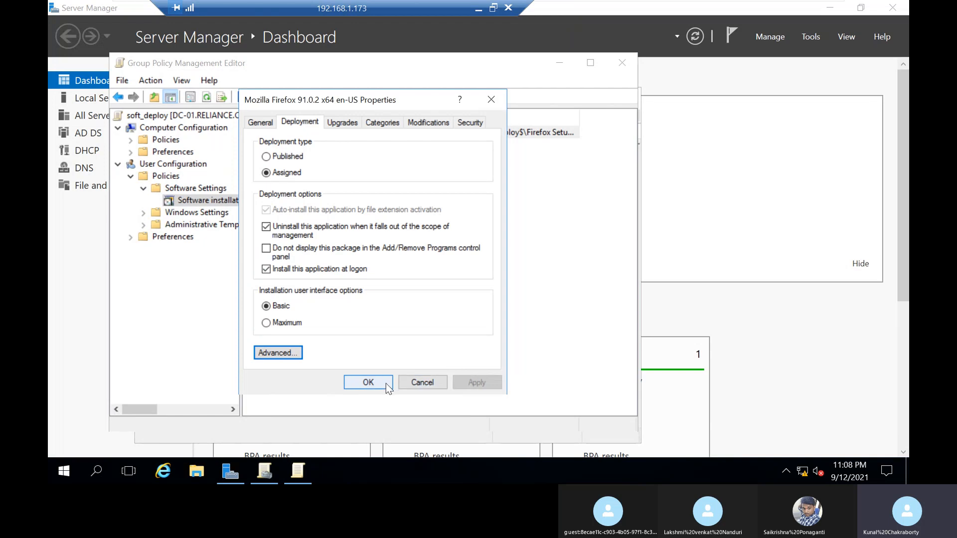
pyautogui.click(386, 384)
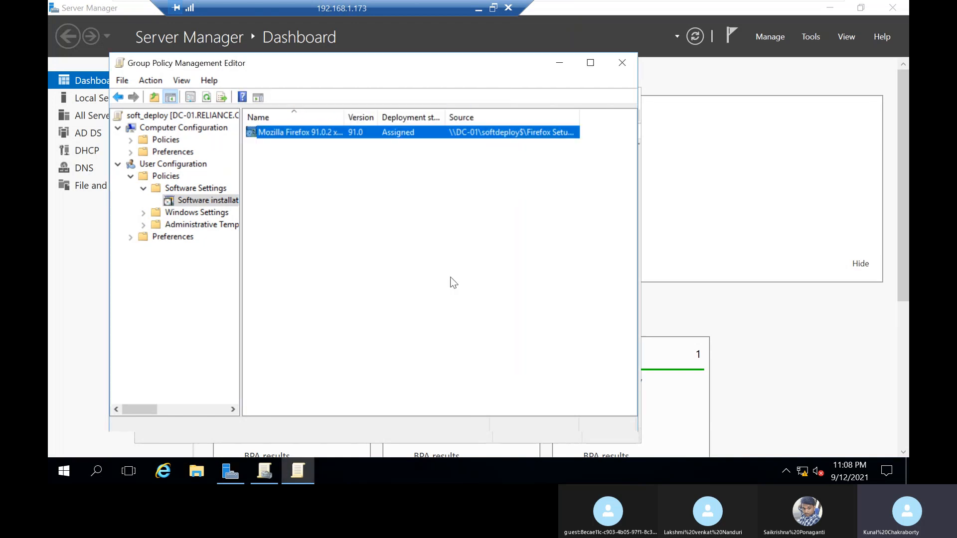
pyautogui.click(620, 68)
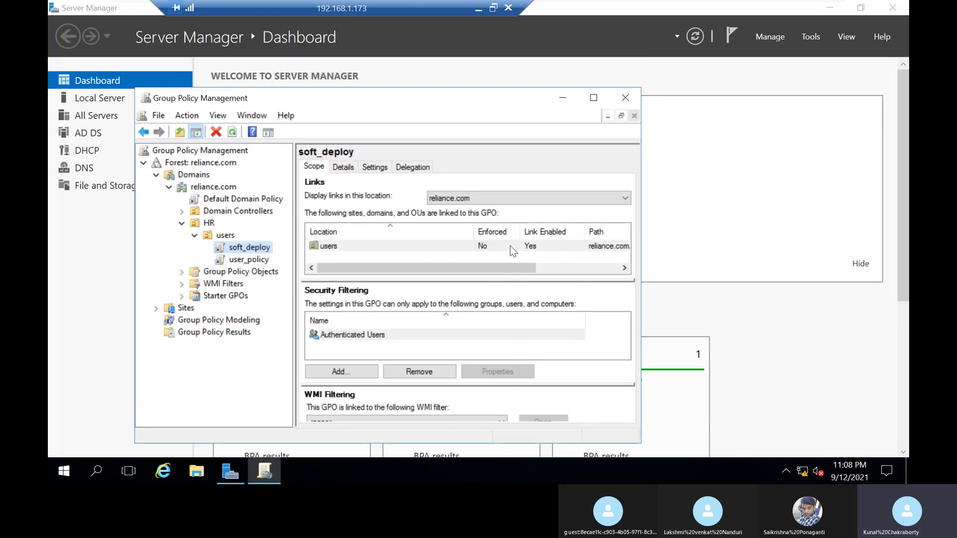
pyautogui.click(626, 99)
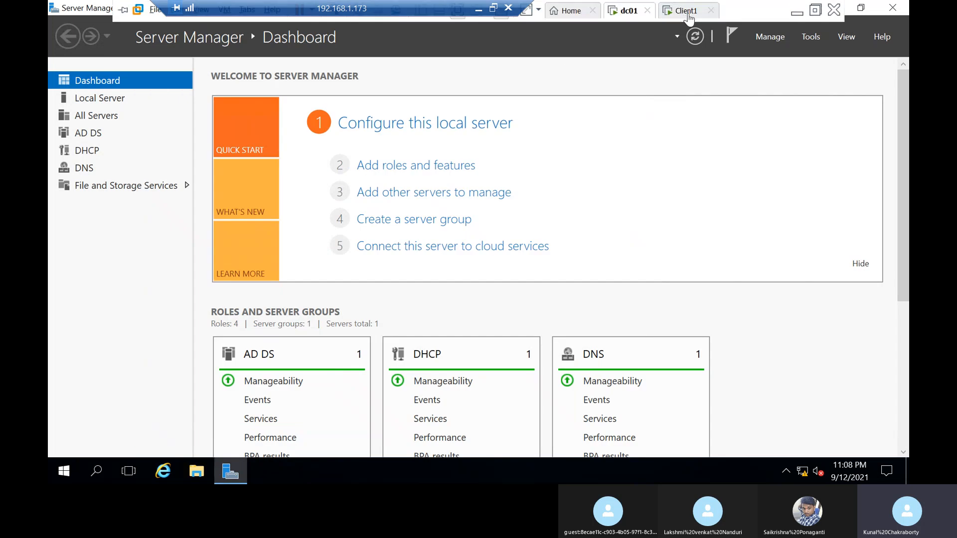
# Step: Switch to the Client1 virtual machine and run gpupdate /force in a command prompt
pyautogui.click(686, 11)
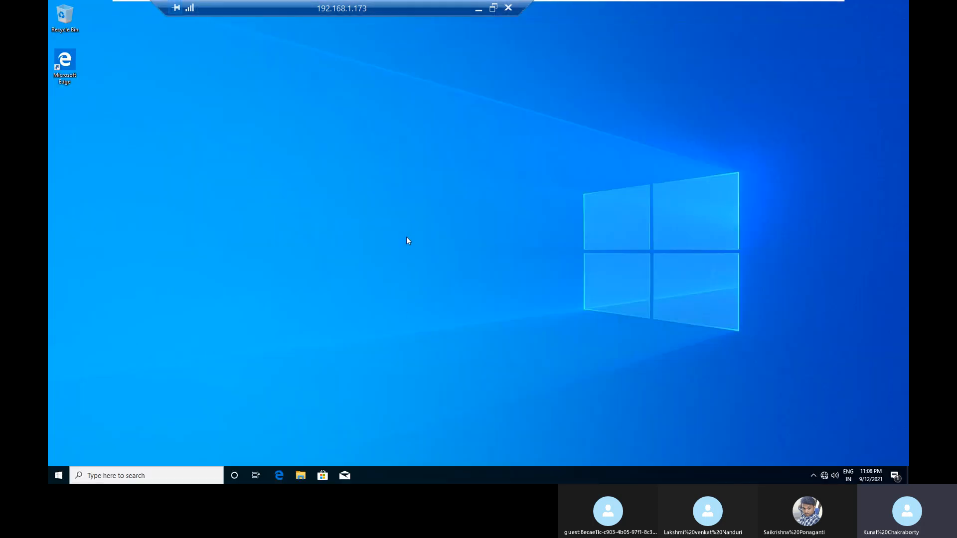
pyautogui.press('super+r')
pyautogui.press('Return')
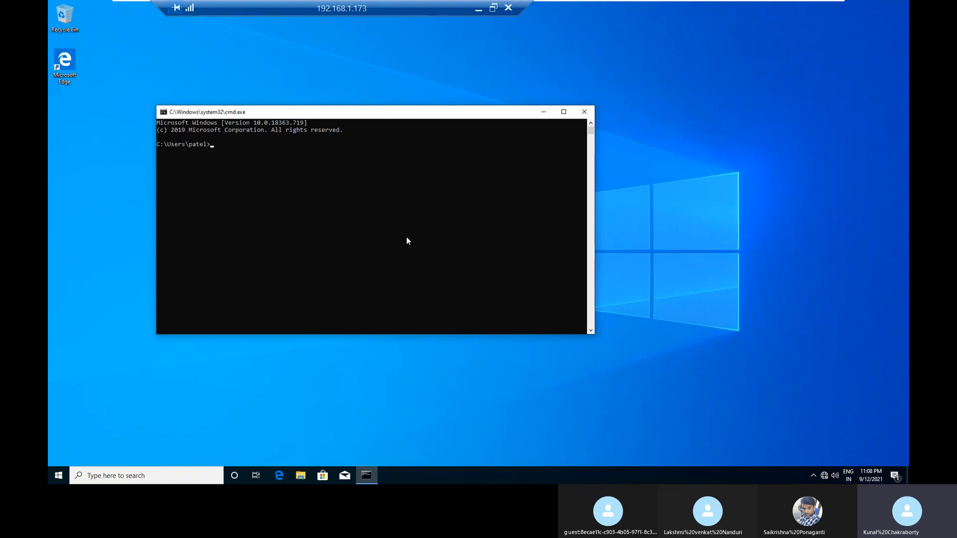
pyautogui.write('gpupdate /force')
pyautogui.press('Return')
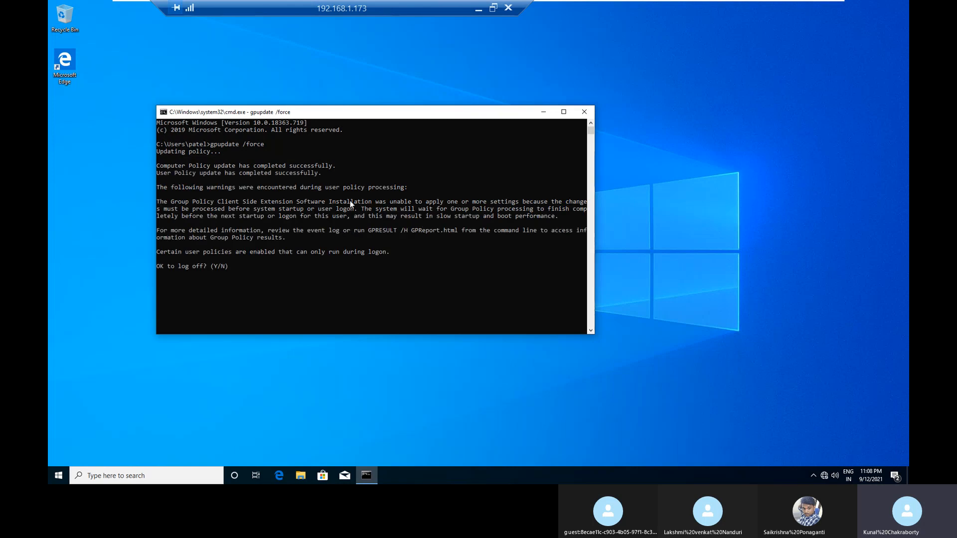
# Step: Answer y to the policy update's log-off question to sign out of Client1
pyautogui.click(238, 272)
pyautogui.press('Escape')
pyautogui.write('y')
pyautogui.press('Return')
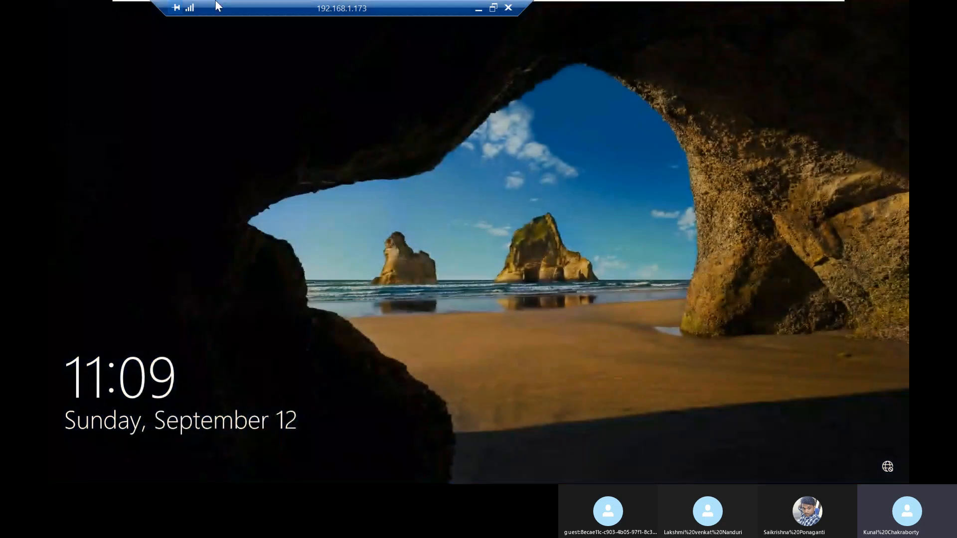
# Step: Unlock Client1's sign-in screen and sign in to the preselected domain account with the account password
pyautogui.moveTo(215, 5); pyautogui.dragTo(610, 6)
pyautogui.moveTo(272, 6)
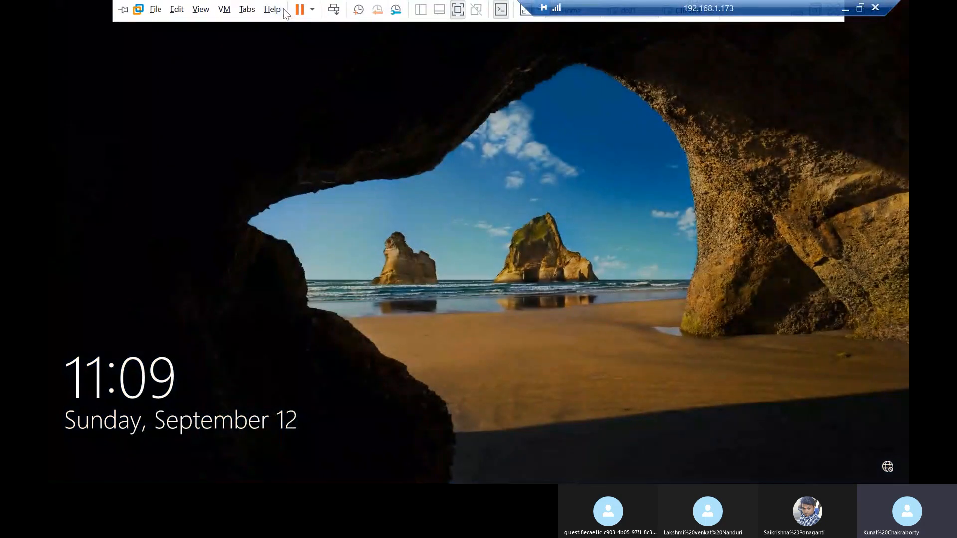
pyautogui.click(335, 12)
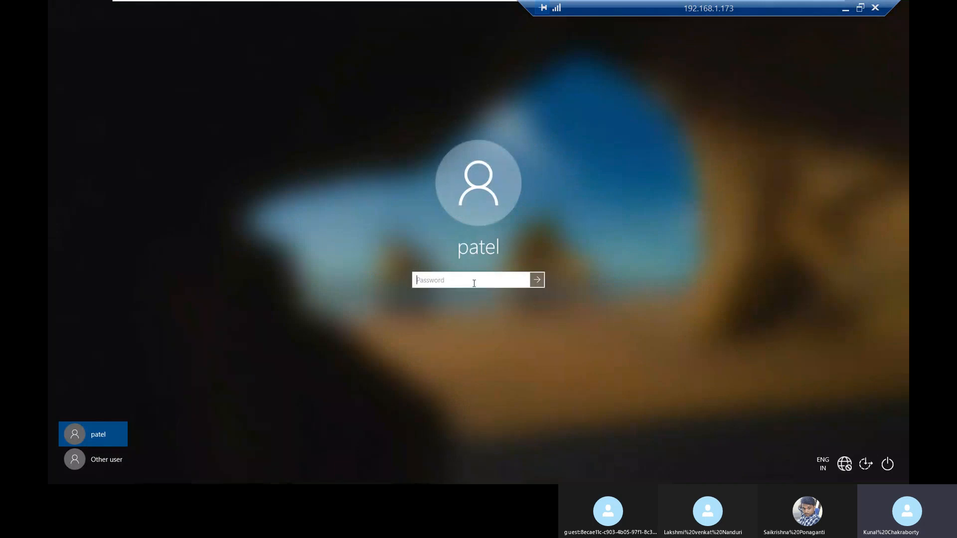
pyautogui.write('********')
pyautogui.press('Return')
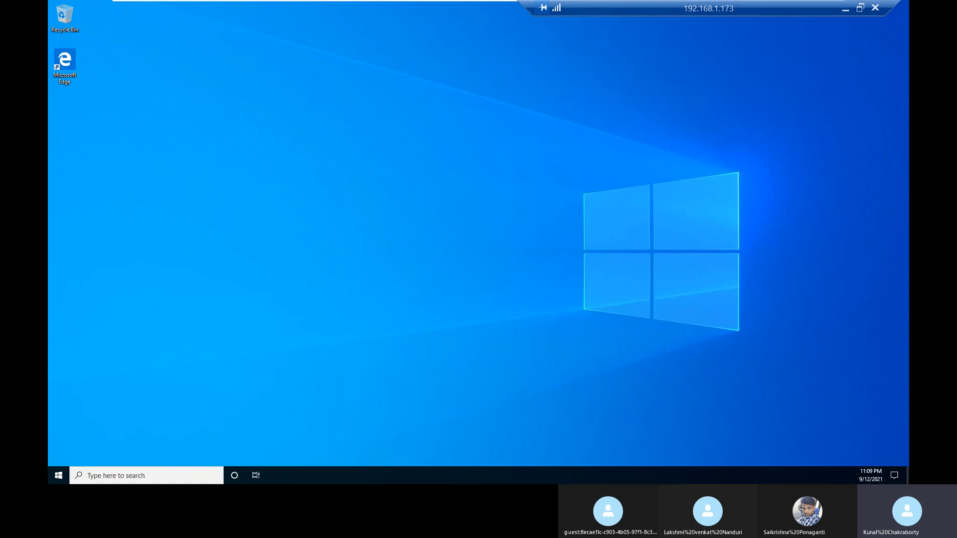
# Step: Sign out of the current domain account on Client1
pyautogui.moveTo(727, 6); pyautogui.dragTo(304, 6)
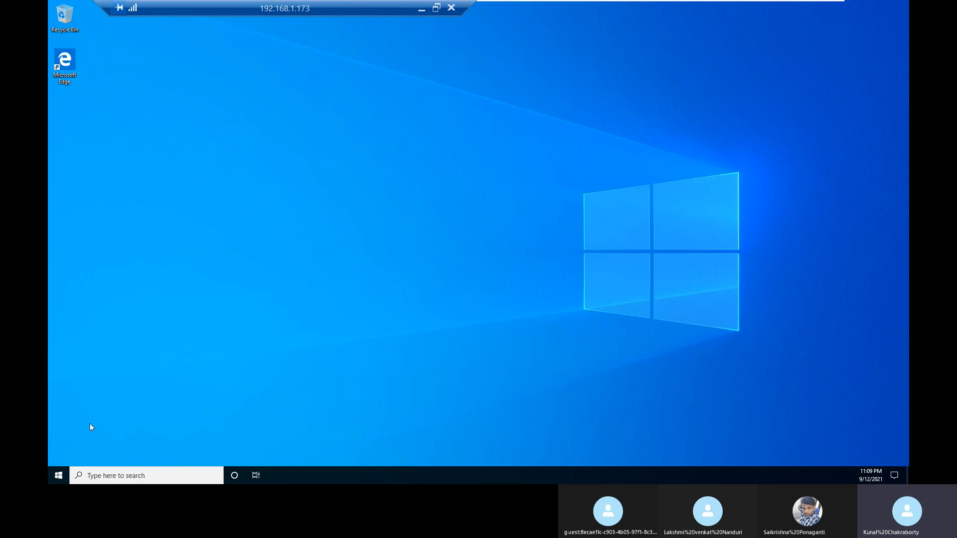
pyautogui.rightClick(60, 474)
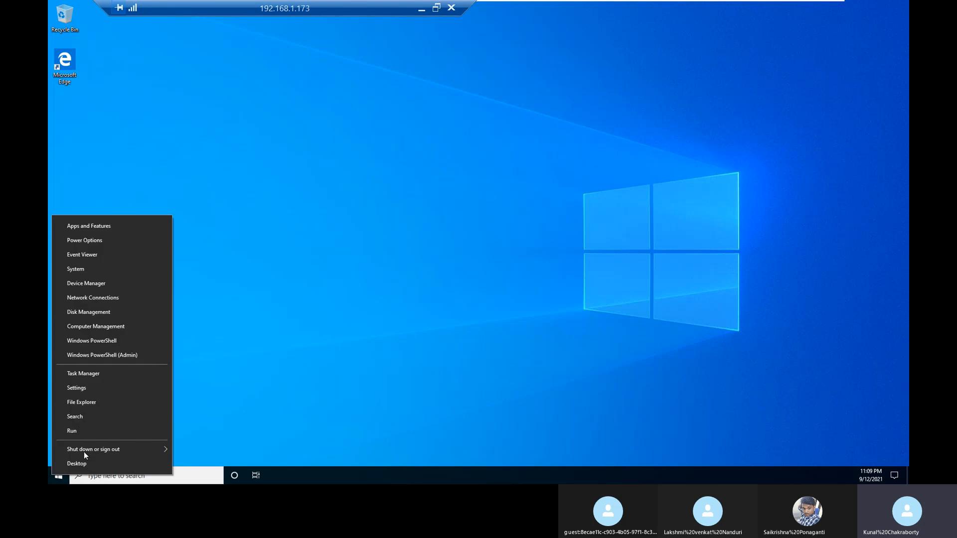
pyautogui.moveTo(83, 450)
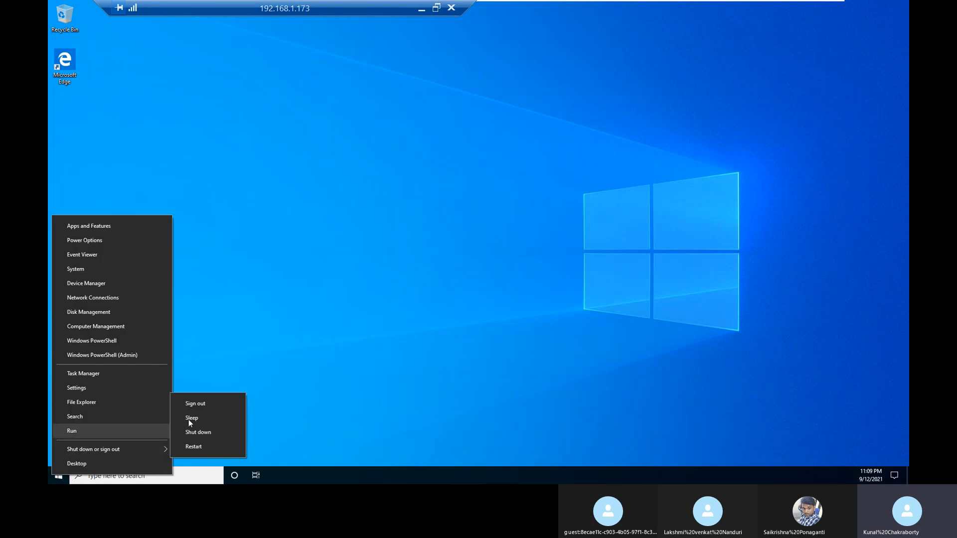
pyautogui.click(206, 404)
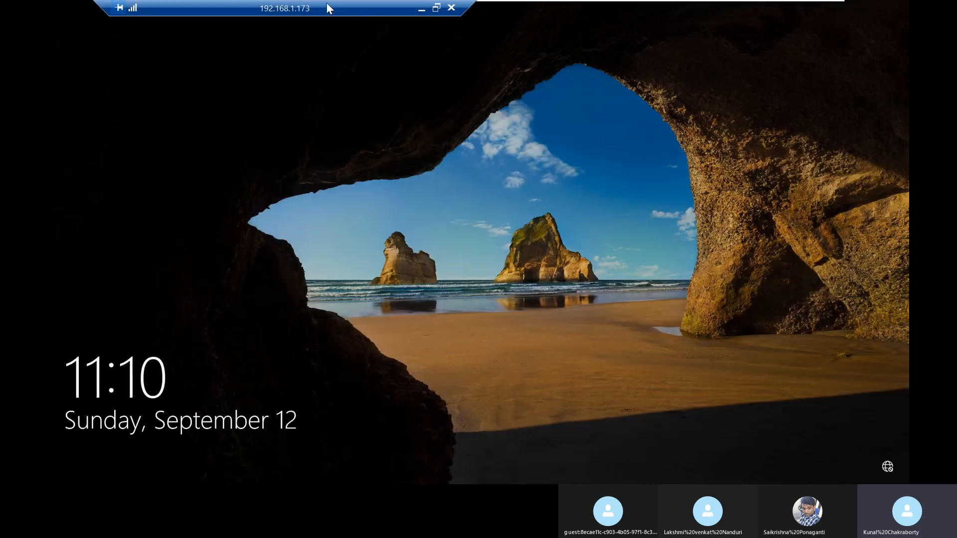
# Step: Sign in to the RELIANCE domain on Client1 as another user, entering that account's user name and password
pyautogui.moveTo(326, 5); pyautogui.dragTo(709, 6)
pyautogui.moveTo(364, 1)
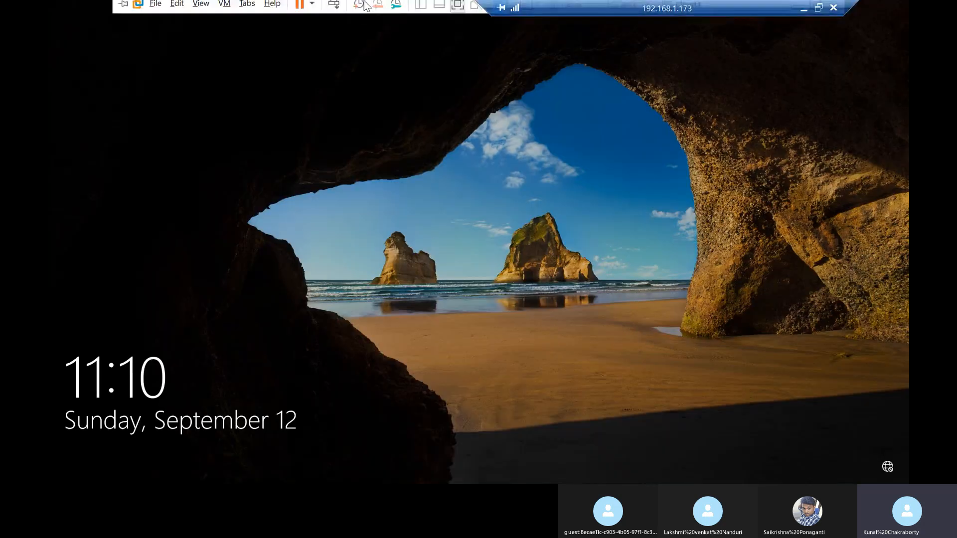
pyautogui.click(333, 11)
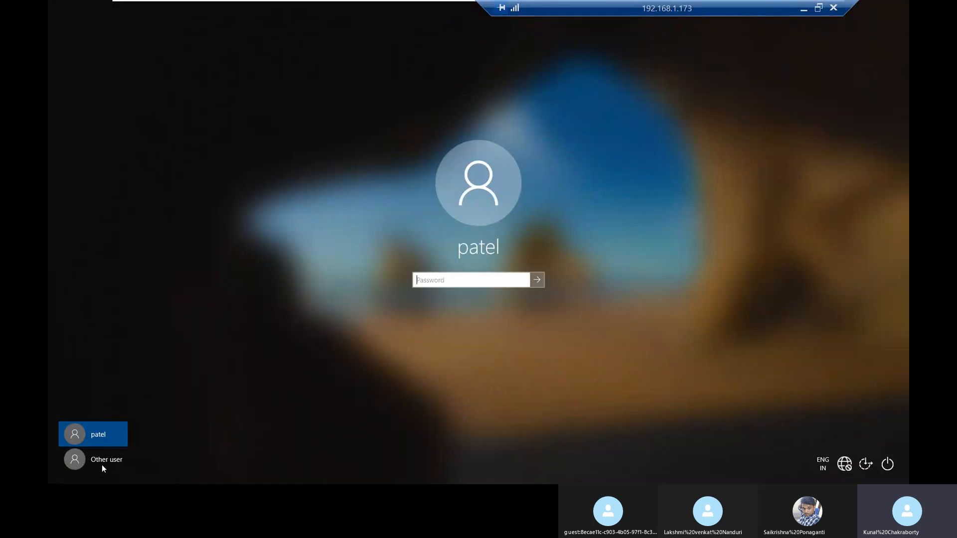
pyautogui.click(102, 464)
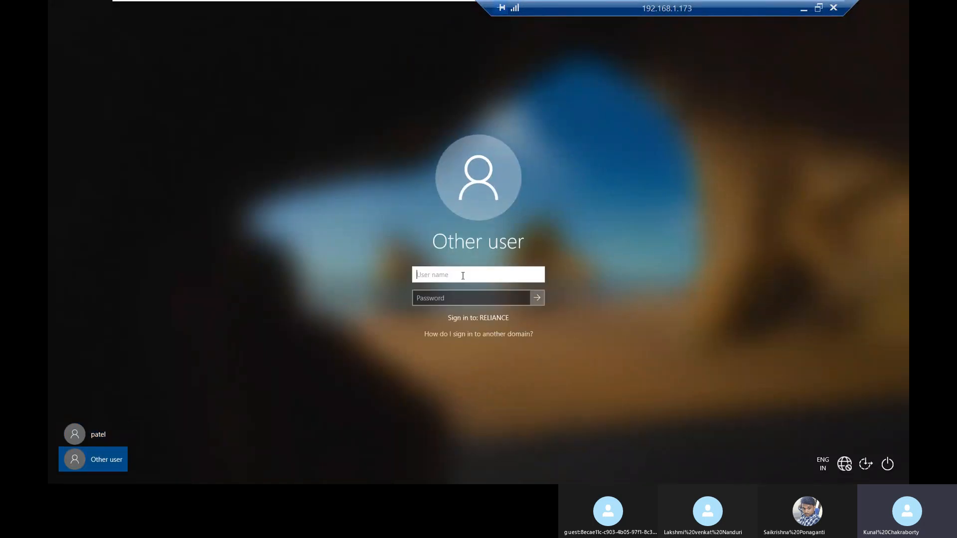
pyautogui.write('sid@pat')
pyautogui.press('BackSpace')
pyautogui.press('BackSpace')
pyautogui.press('BackSpace')
pyautogui.press('BackSpace')
pyautogui.press('Tab')
pyautogui.write('•••••••')
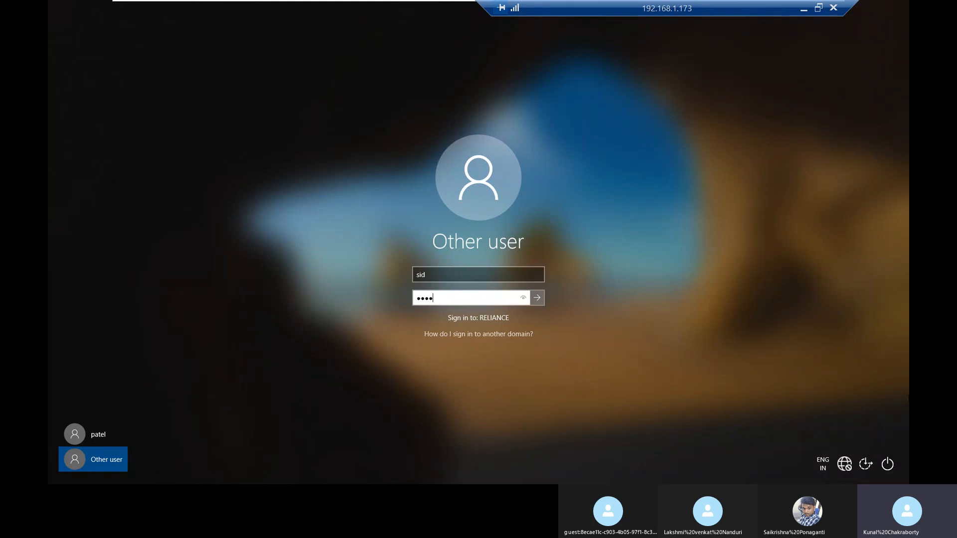
pyautogui.write('•')
pyautogui.press('Return')
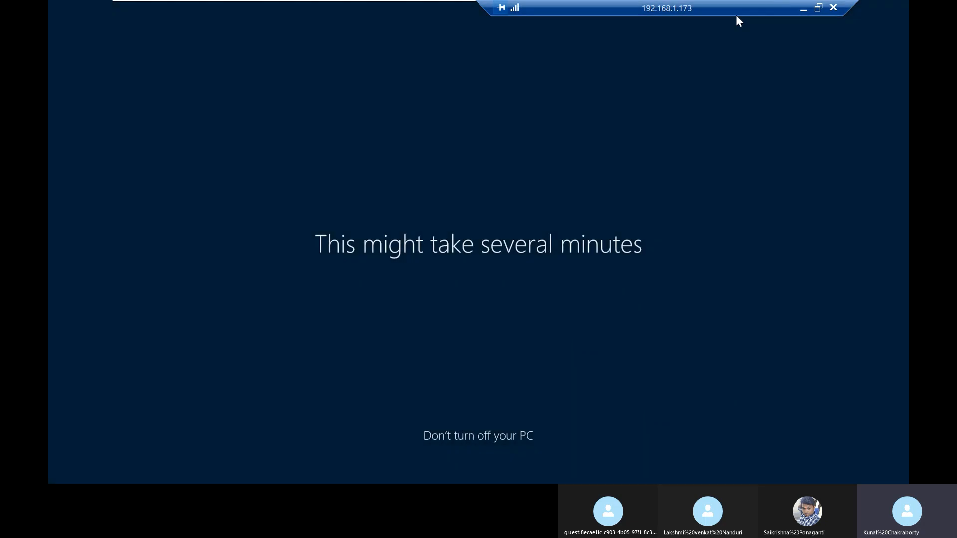
# Step: Switch to dc01, look up the softdeploy folder on the C: drive and close File Explorer
pyautogui.moveTo(736, 13); pyautogui.dragTo(442, 12)
pyautogui.moveTo(712, 6)
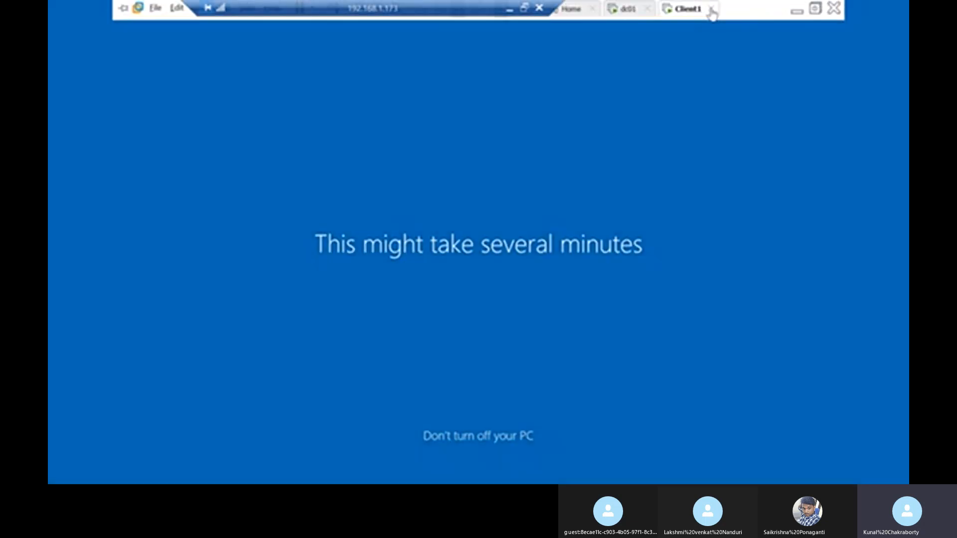
pyautogui.click(629, 12)
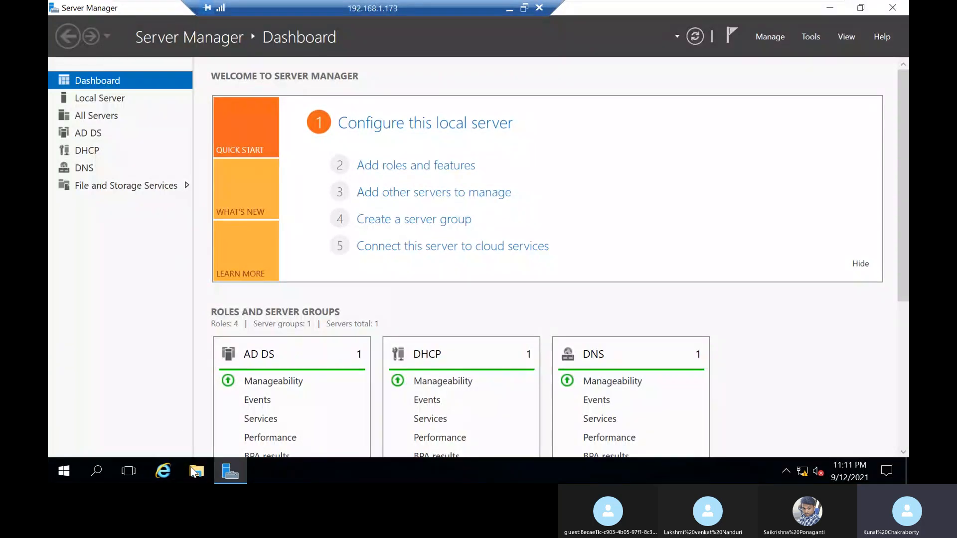
pyautogui.press('super+e')
pyautogui.click(259, 196)
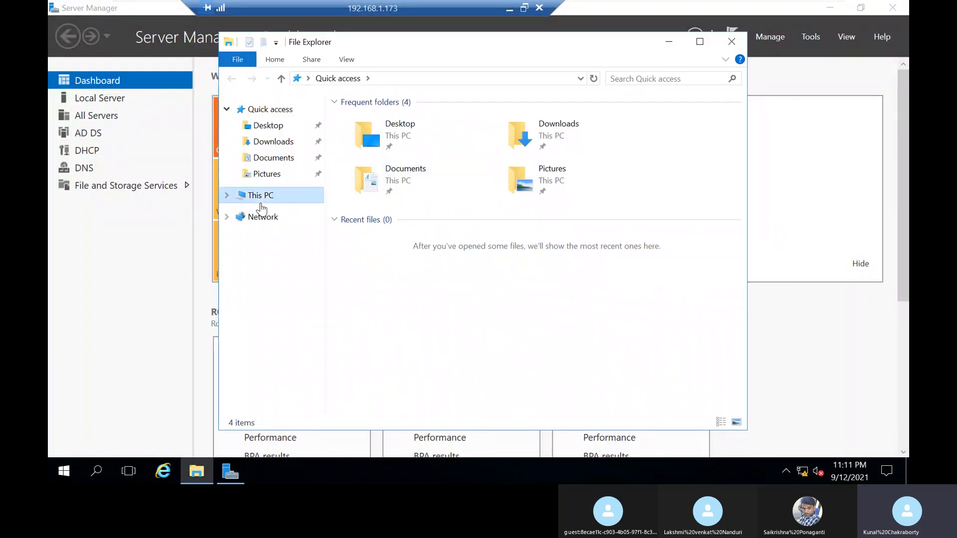
pyautogui.doubleClick(413, 267)
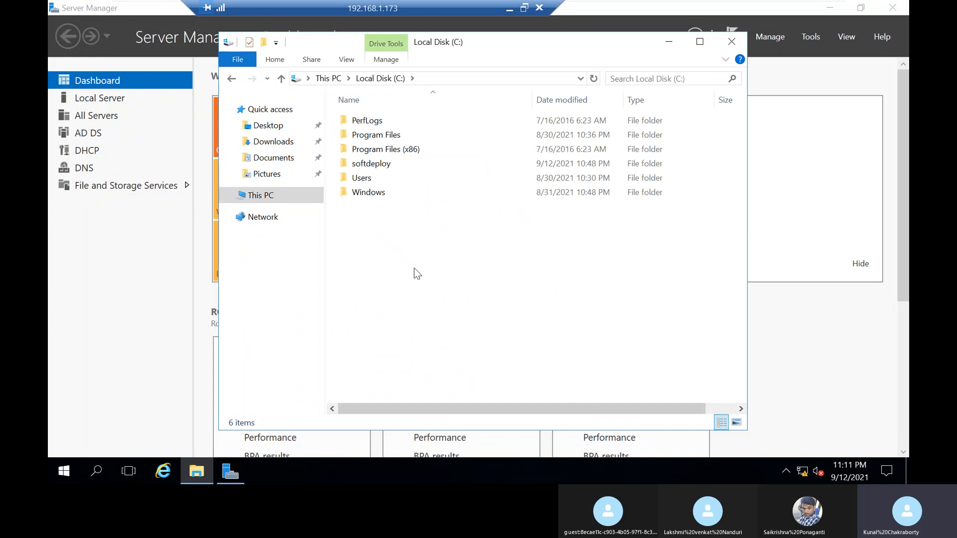
pyautogui.doubleClick(383, 166)
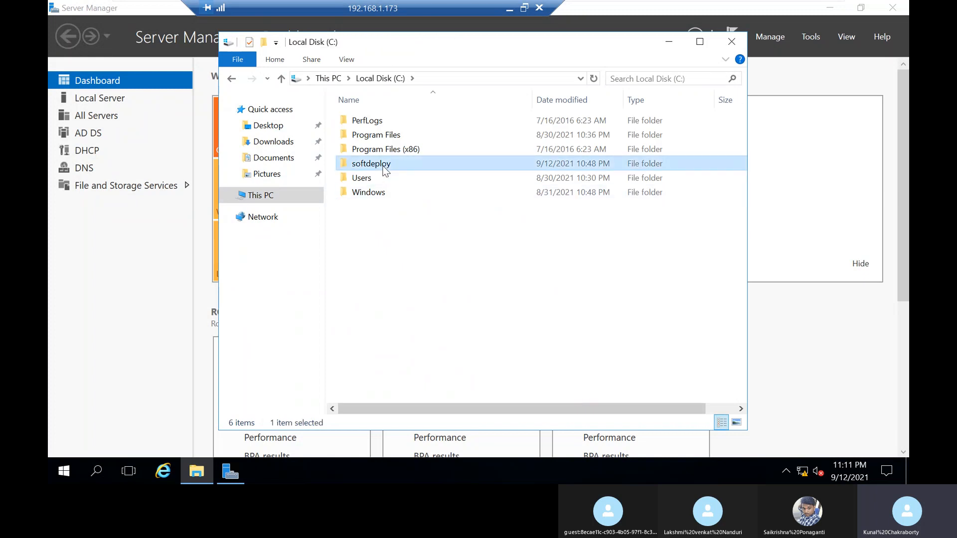
pyautogui.click(731, 41)
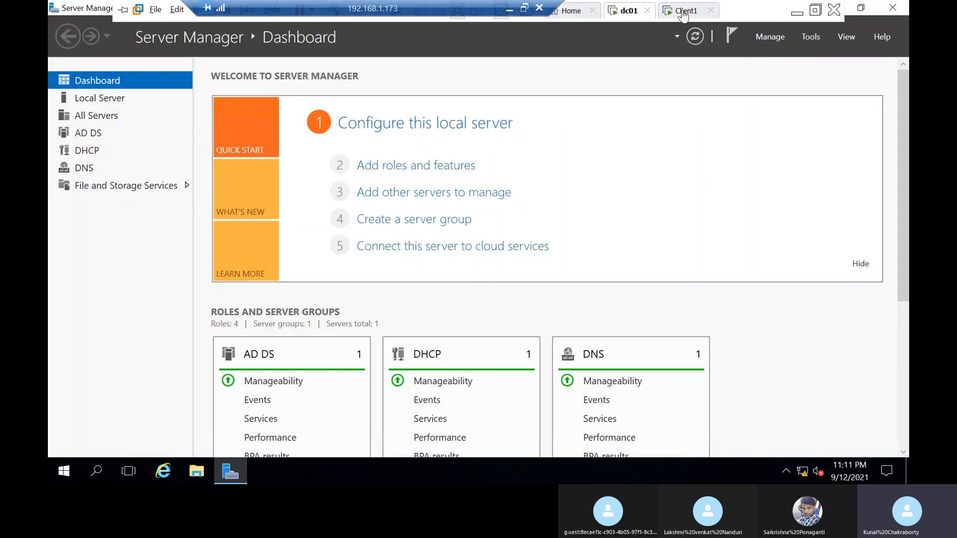
# Step: Check the sign-in progress on Client1, and return to dc01 to reopen the C: drive in File Explorer
pyautogui.click(688, 11)
pyautogui.click(625, 14)
pyautogui.click(197, 471)
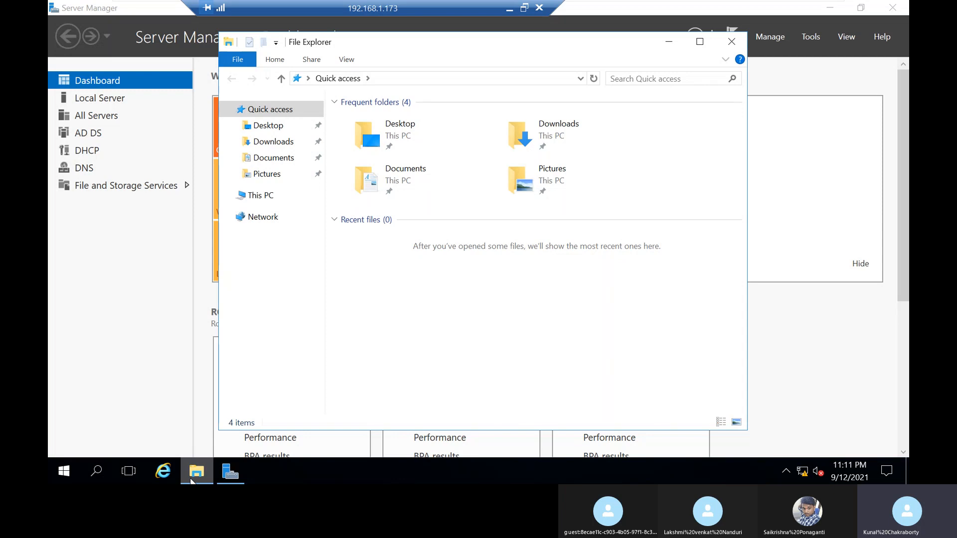
pyautogui.click(250, 195)
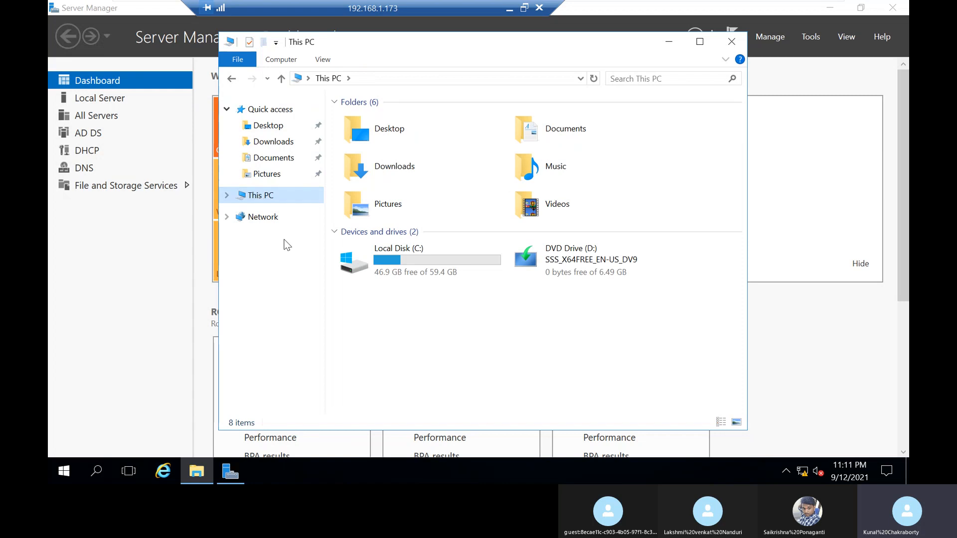
pyautogui.doubleClick(378, 259)
pyautogui.rightClick(410, 271)
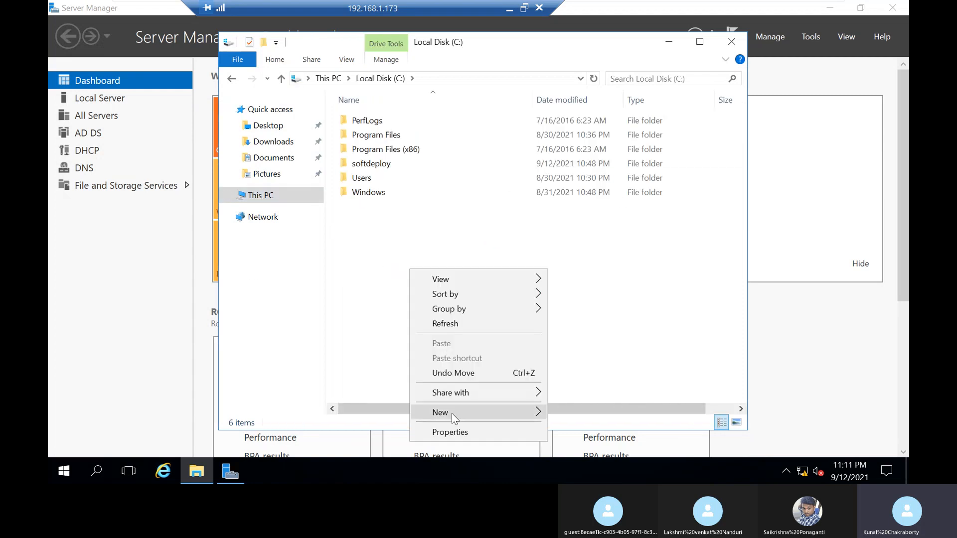
pyautogui.click(450, 432)
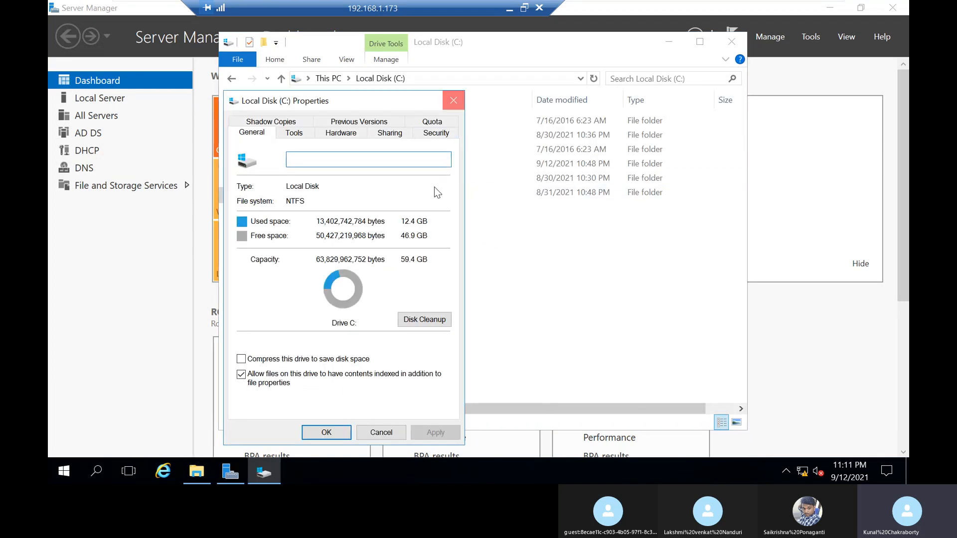
pyautogui.click(450, 96)
# Step: Create a new folder named datasoft on the C: drive
pyautogui.rightClick(399, 255)
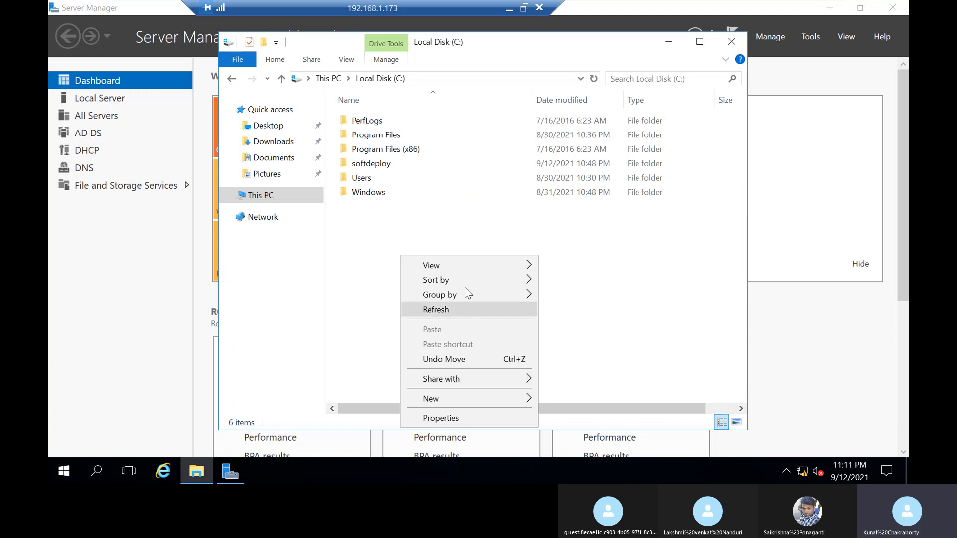
pyautogui.moveTo(459, 396)
pyautogui.click(609, 308)
pyautogui.press('BackSpace')
pyautogui.write('data')
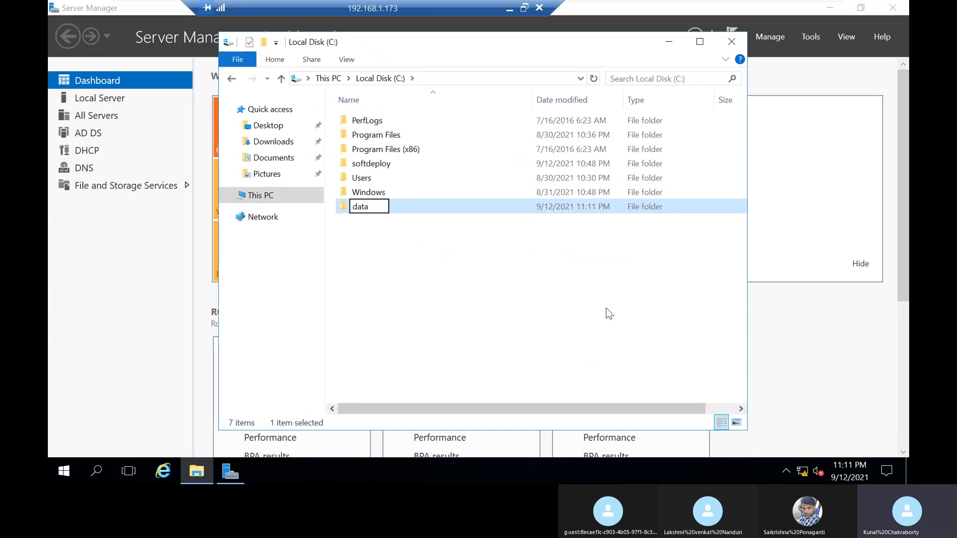
pyautogui.write('soft')
pyautogui.press('Return')
# Step: Copy the Firefox Setup 91.0.2 Windows Installer package from the host's Downloads folder into the datasoft folder on dc01
pyautogui.doubleClick(527, 207)
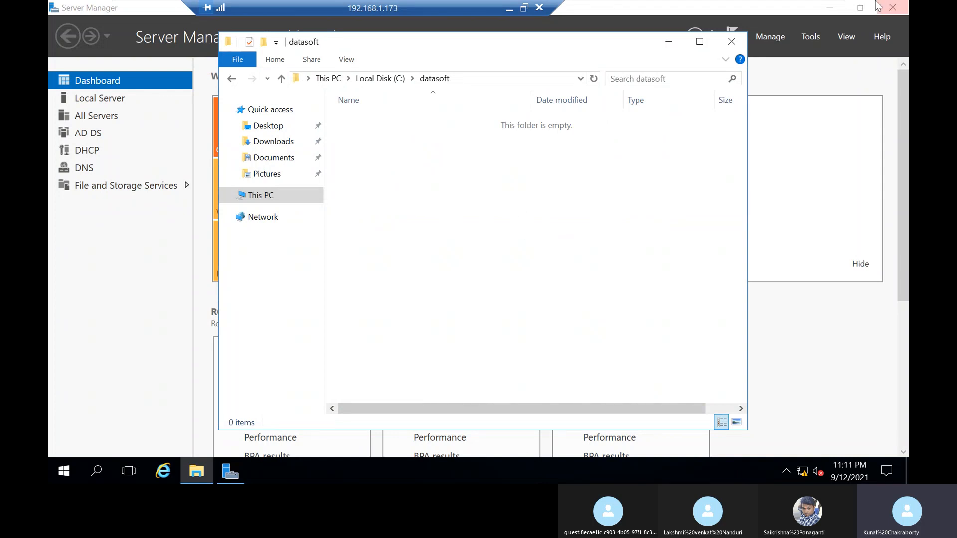
pyautogui.moveTo(681, 1)
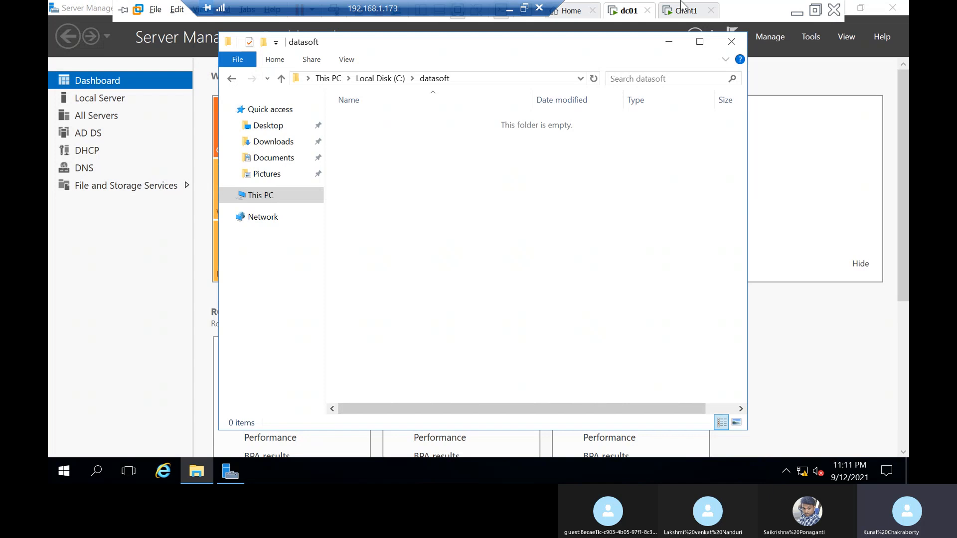
pyautogui.click(796, 14)
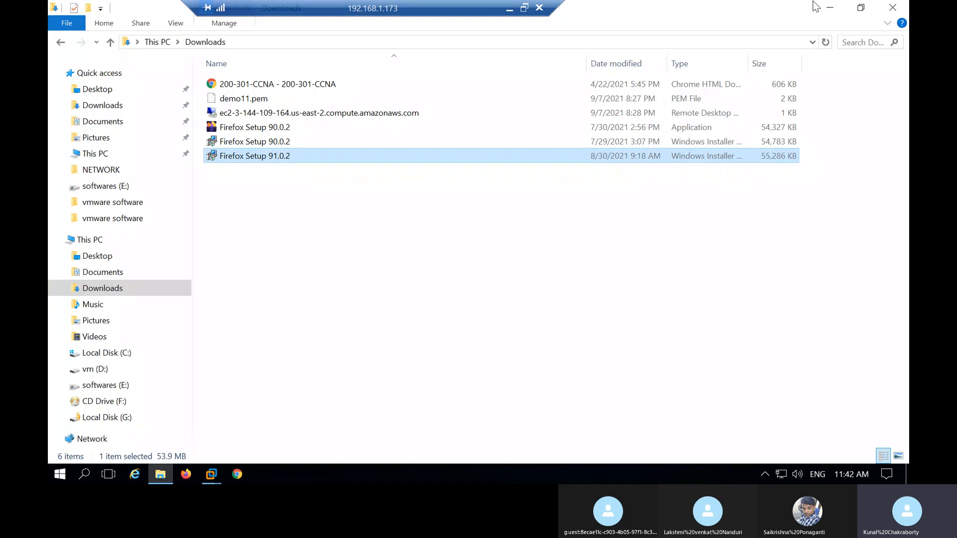
pyautogui.moveTo(278, 159); pyautogui.dragTo(493, 186)
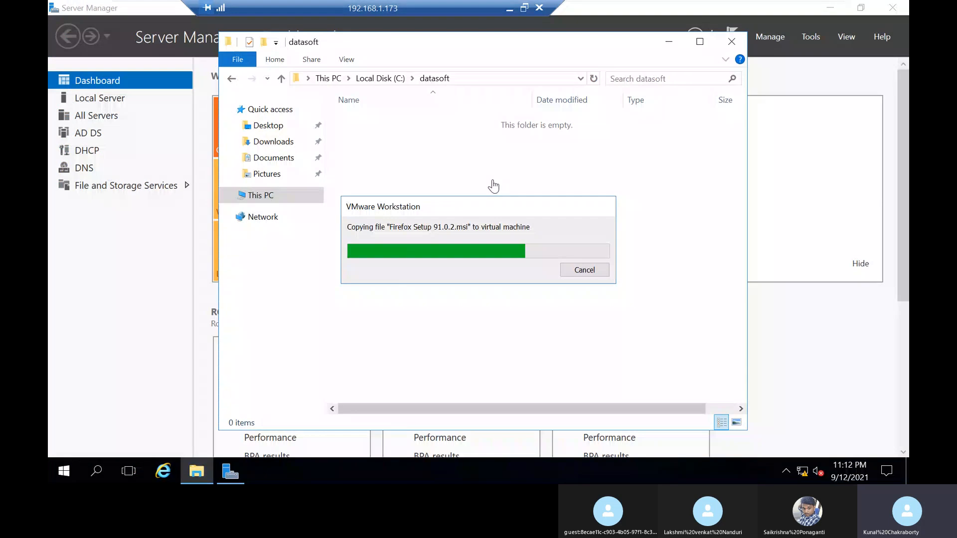
# Step: Enable advanced sharing for the datasoft folder and set its share name to the hidden name datasoft$
pyautogui.click(232, 80)
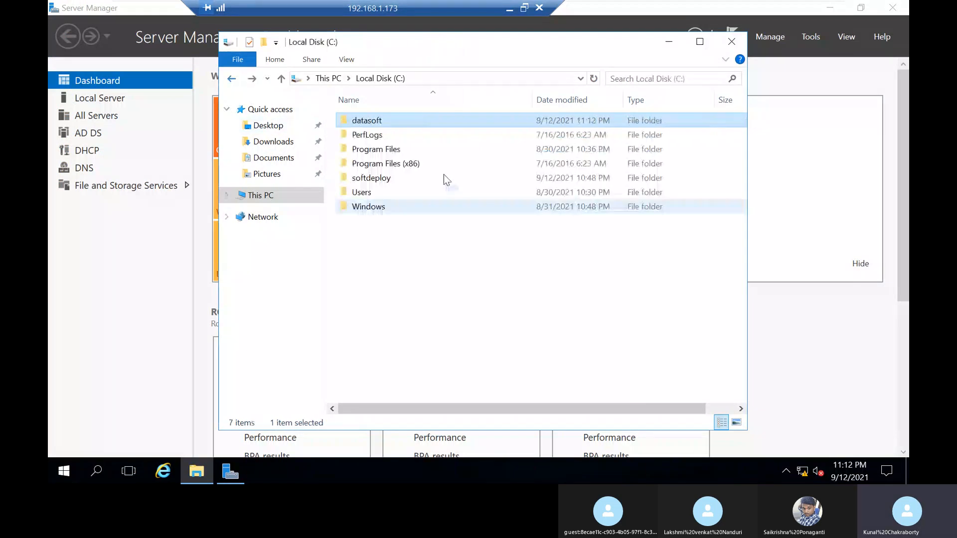
pyautogui.rightClick(377, 121)
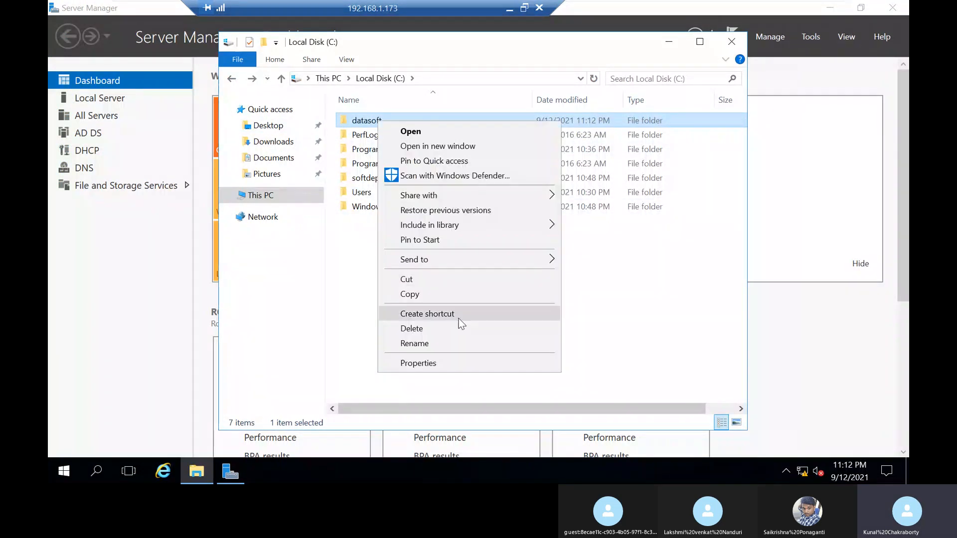
pyautogui.click(448, 363)
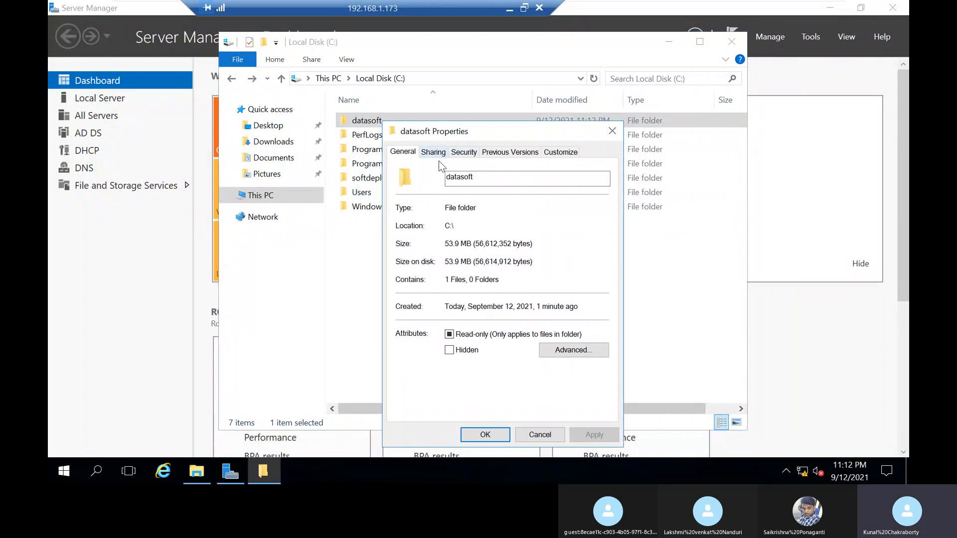
pyautogui.click(434, 152)
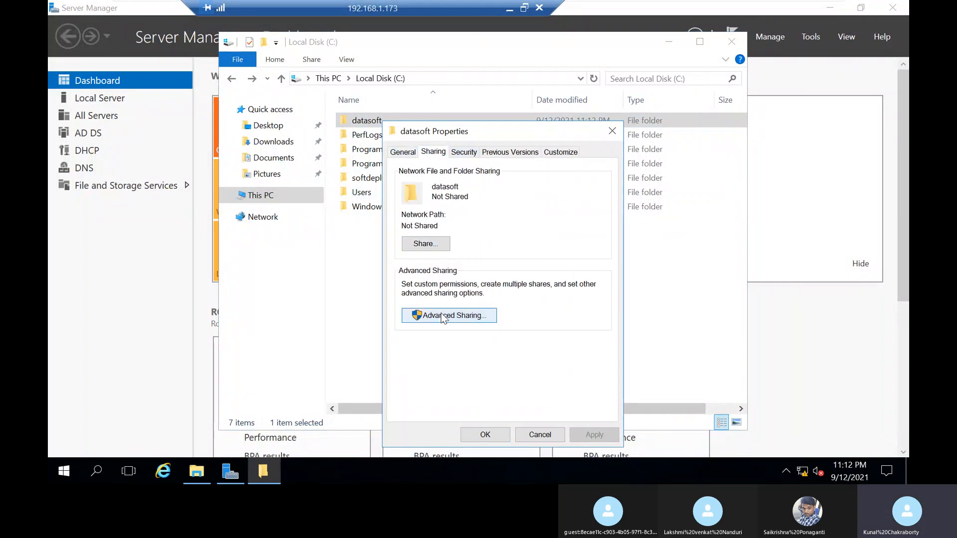
pyautogui.click(438, 316)
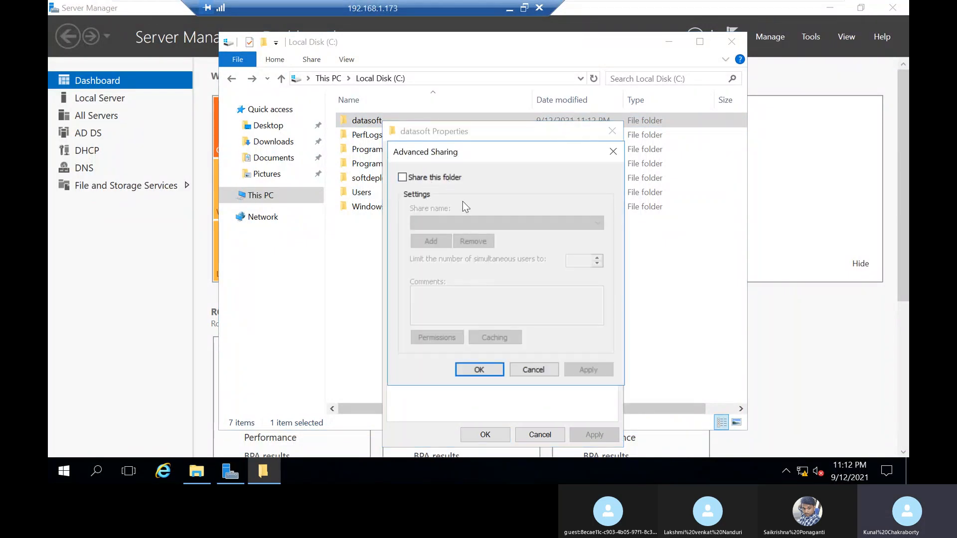
pyautogui.click(455, 179)
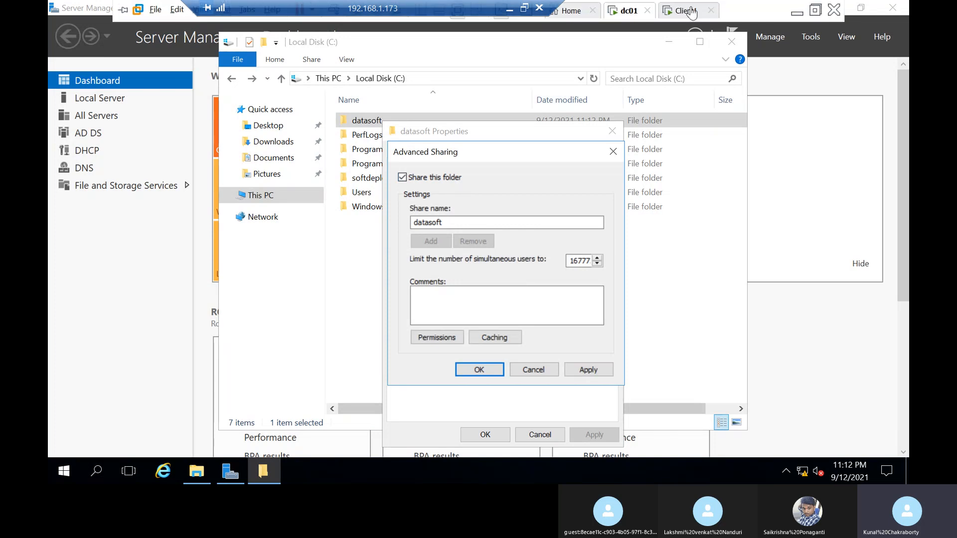
pyautogui.click(690, 11)
pyautogui.click(632, 12)
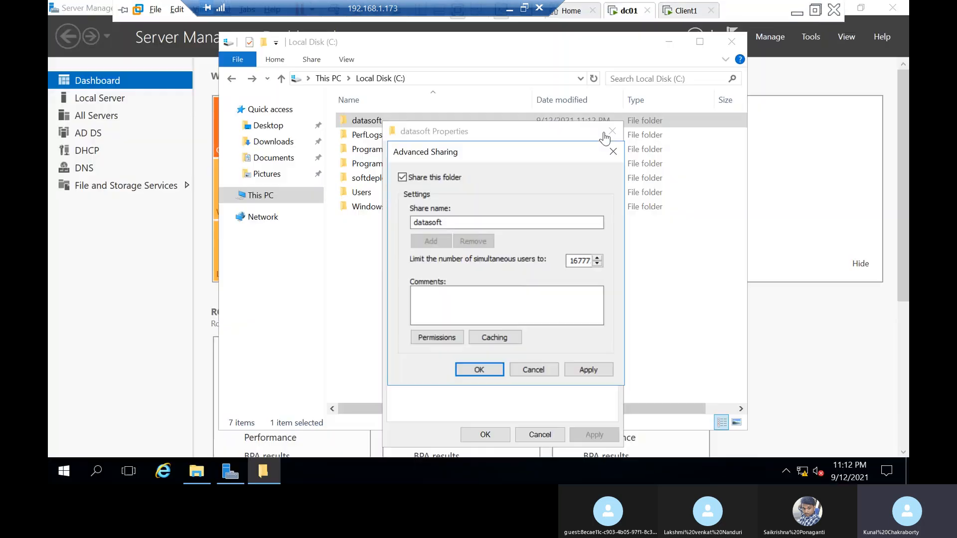
pyautogui.click(471, 222)
pyautogui.write('$')
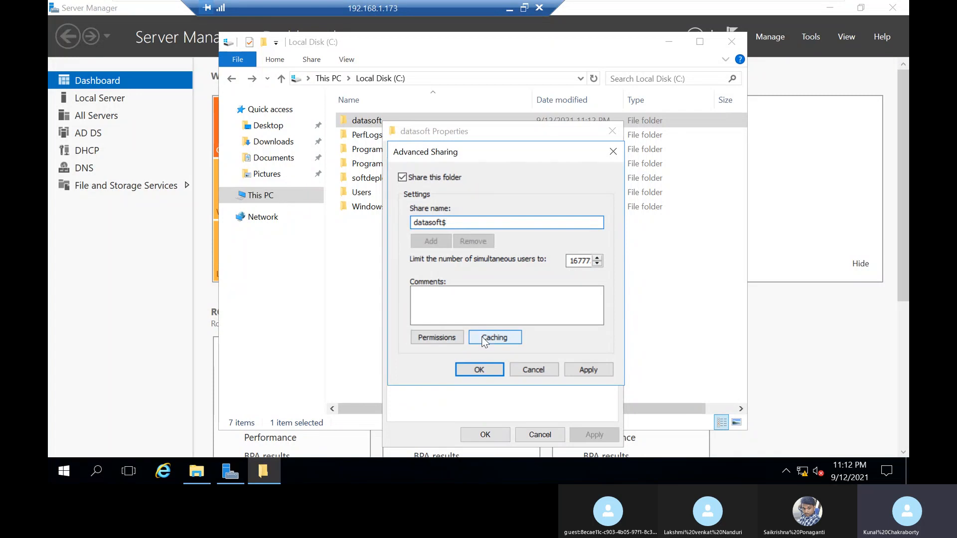
# Step: Make no files or programs from the share available offline, apply the sharing settings and select the folder's network path
pyautogui.click(498, 337)
pyautogui.click(458, 239)
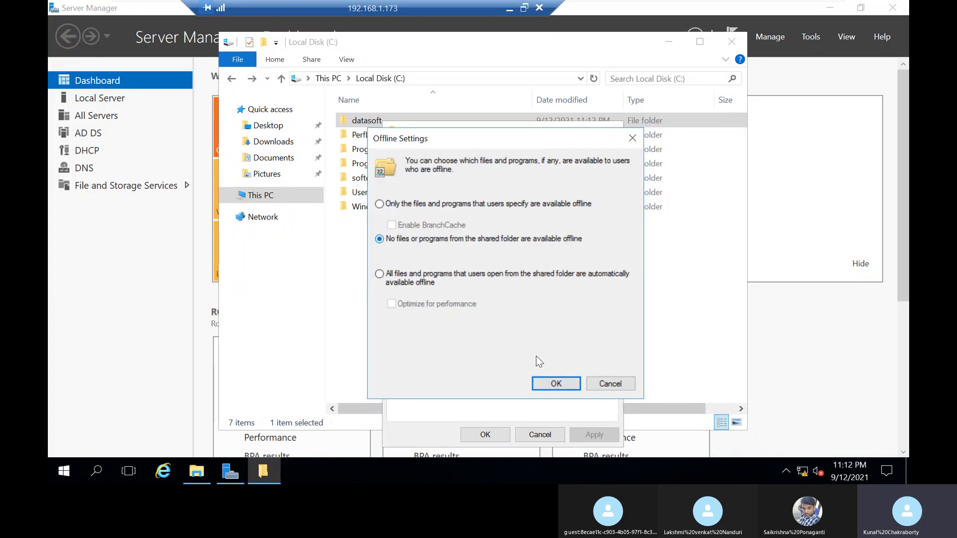
pyautogui.click(555, 383)
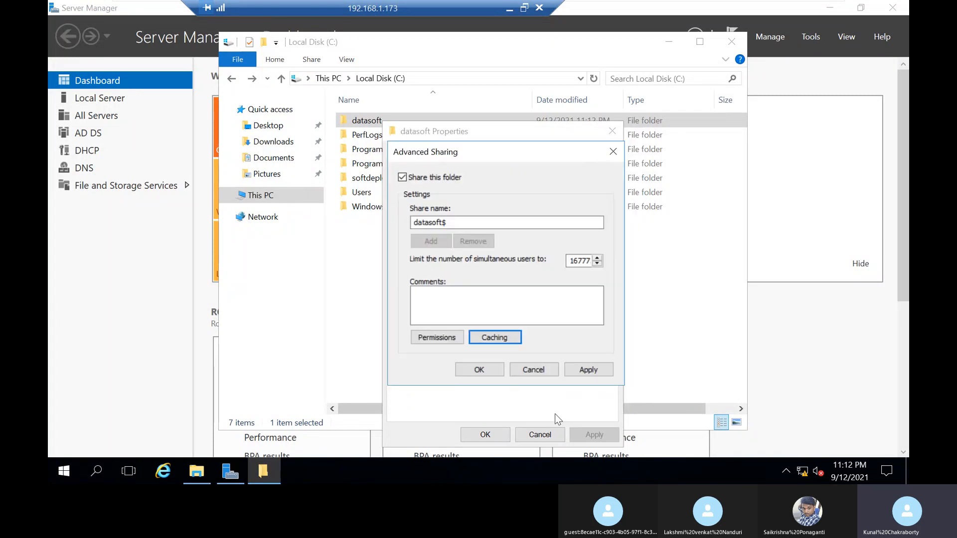
pyautogui.click(474, 371)
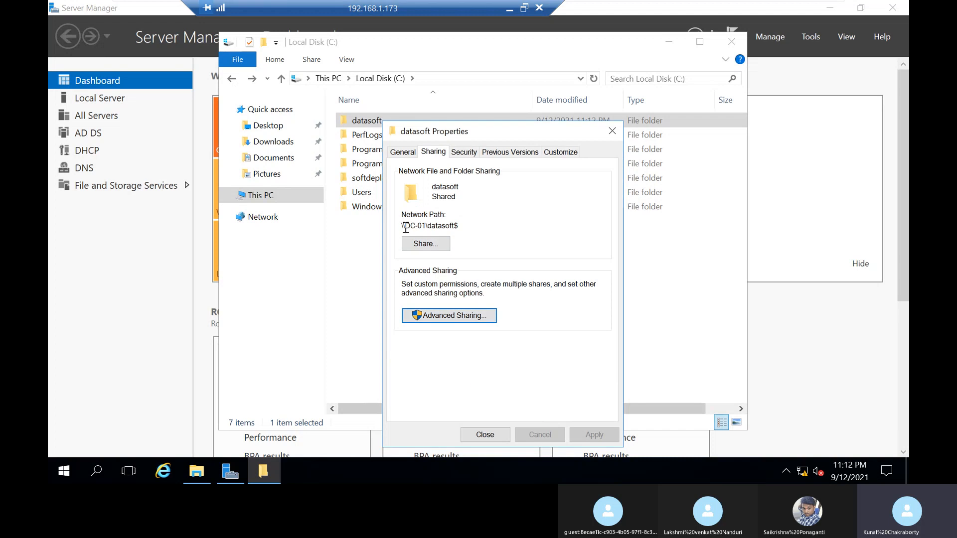
pyautogui.moveTo(459, 226); pyautogui.dragTo(353, 233)
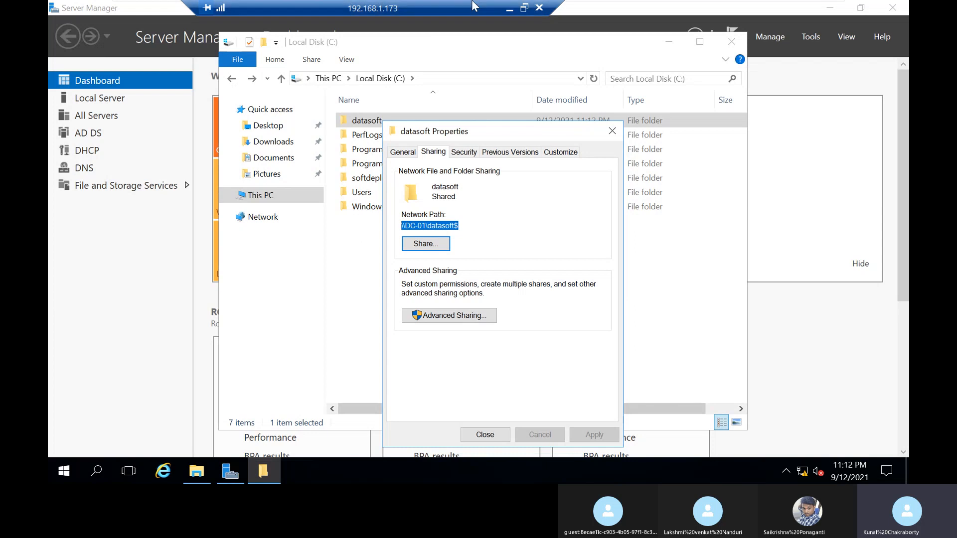
# Step: Examine the network adapter's LAN segment in dc01's virtual machine settings, and try out adding a global LAN segment without saving it
pyautogui.rightClick(637, 19)
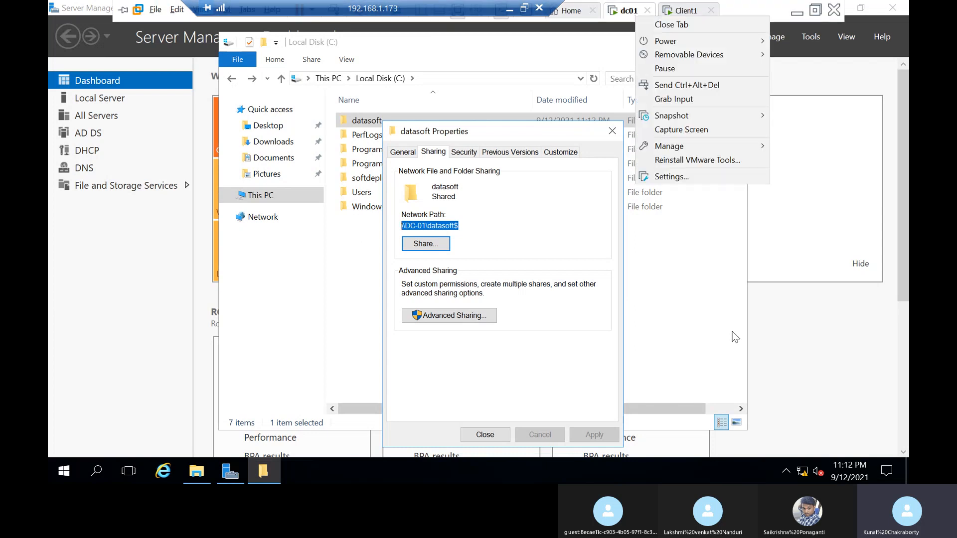
pyautogui.click(687, 178)
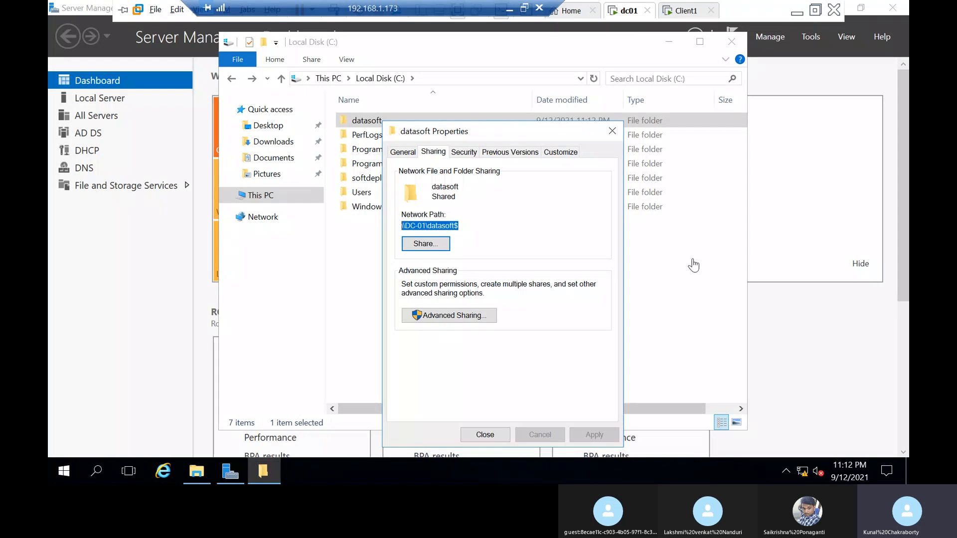
pyautogui.click(368, 118)
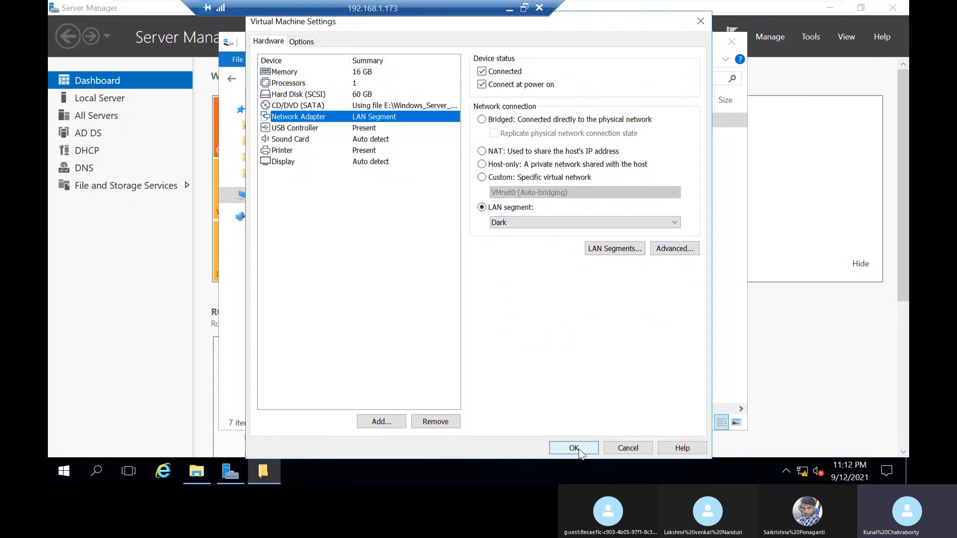
pyautogui.click(521, 218)
pyautogui.click(520, 240)
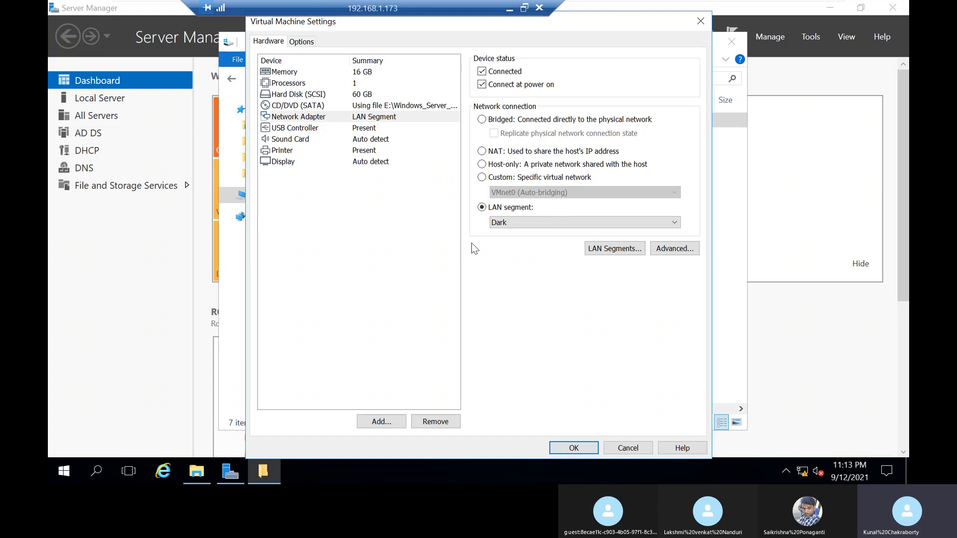
pyautogui.click(618, 248)
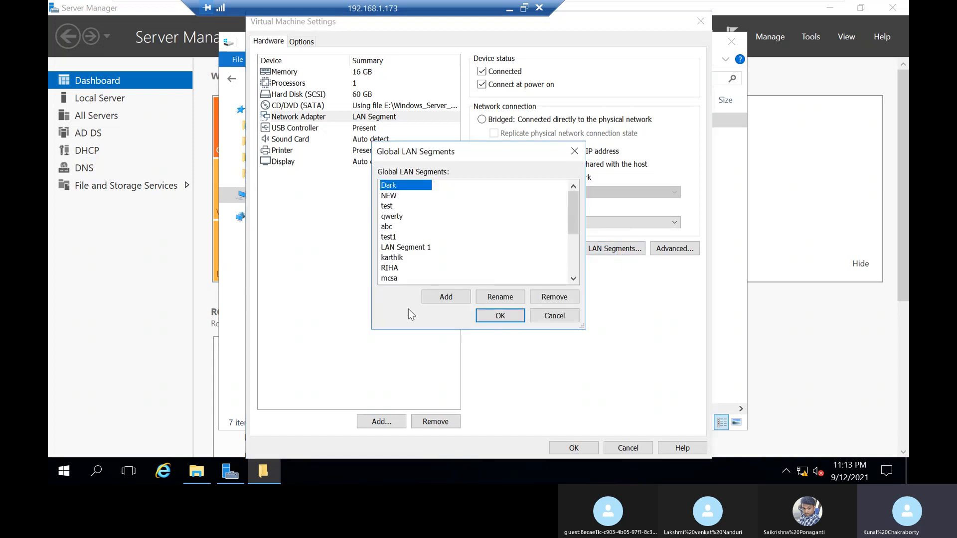
pyautogui.click(434, 297)
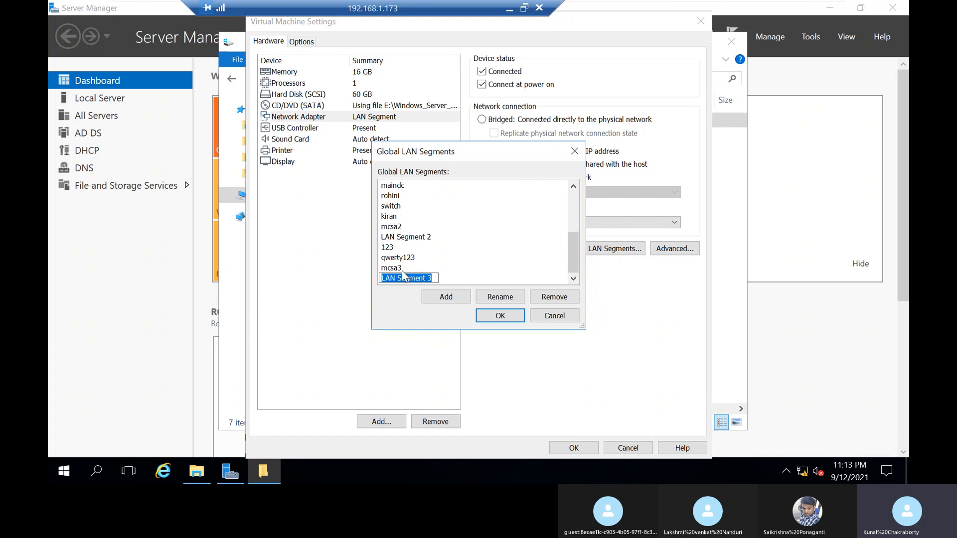
pyautogui.click(561, 315)
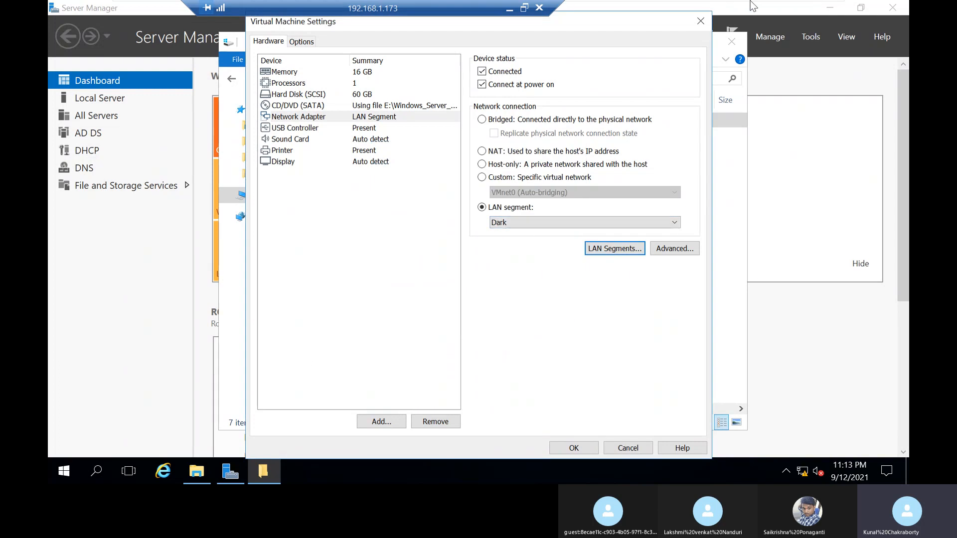
pyautogui.click(700, 21)
# Step: Examine the network adapter's LAN segment and the available segments in Client1's virtual machine settings, and close them
pyautogui.moveTo(719, 6)
pyautogui.rightClick(682, 13)
pyautogui.click(737, 173)
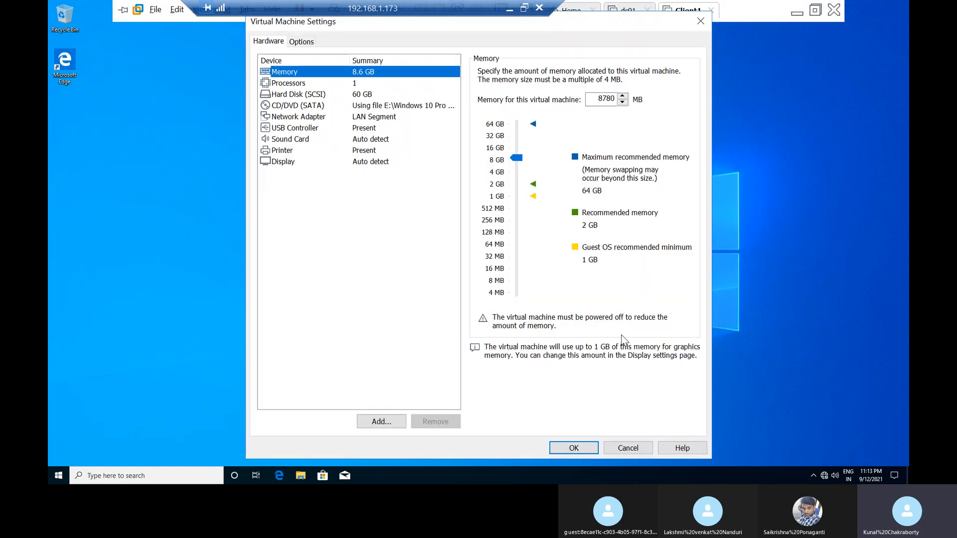
pyautogui.click(380, 116)
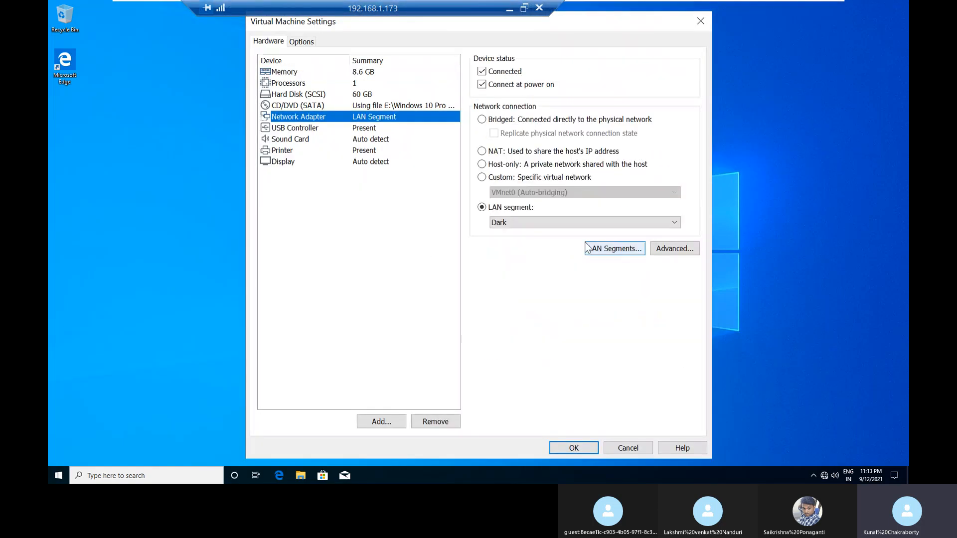
pyautogui.click(560, 227)
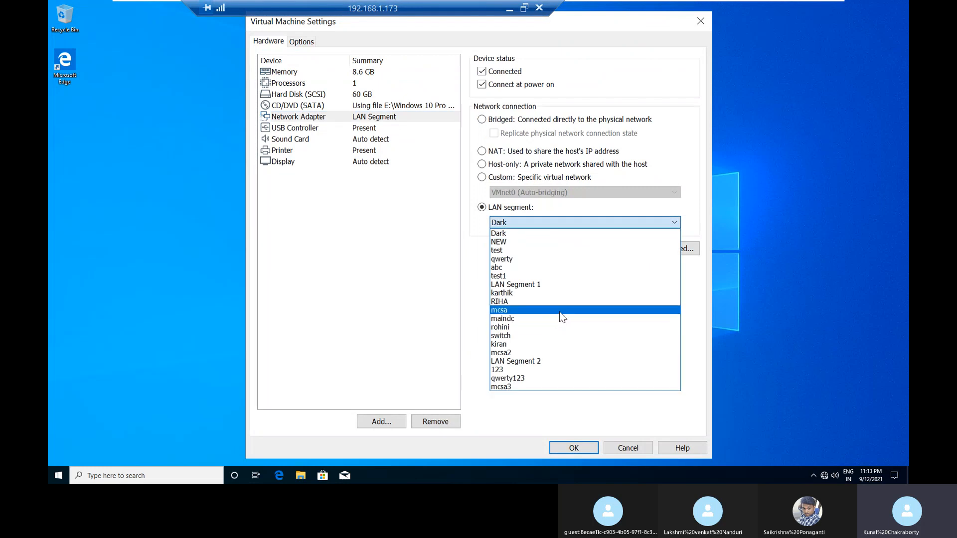
pyautogui.click(400, 329)
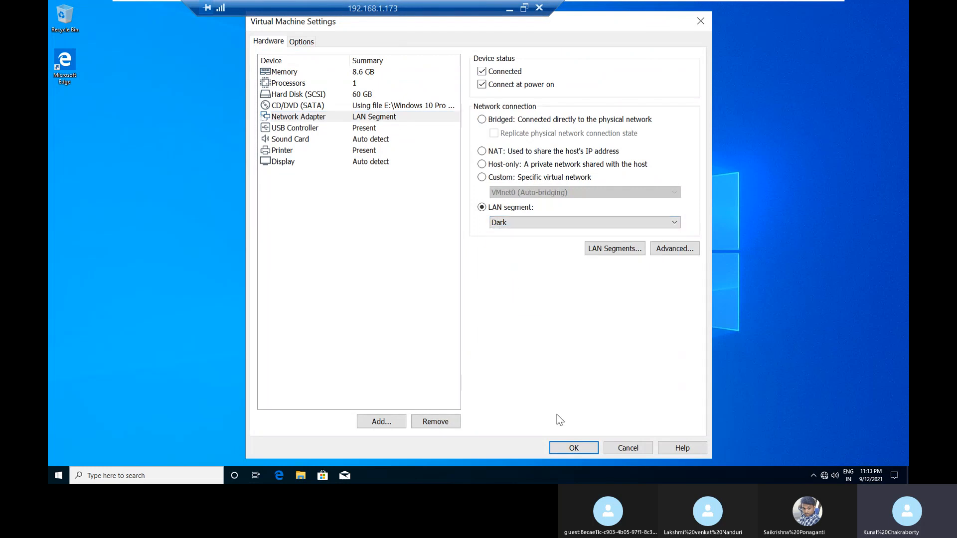
pyautogui.click(708, 26)
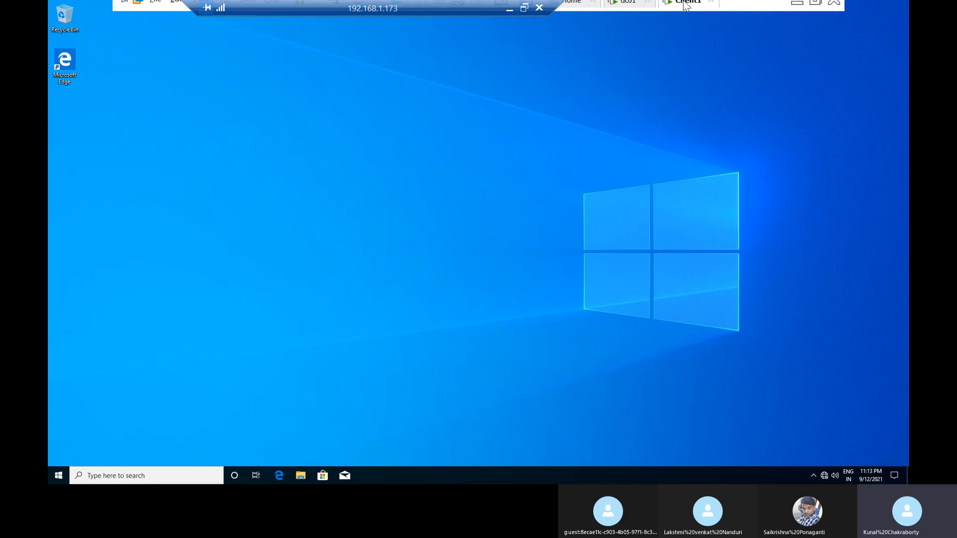
# Step: Return to dc01, copy the datasoft folder's network path \\DC-01\datasoft$ and close its properties
pyautogui.click(618, 15)
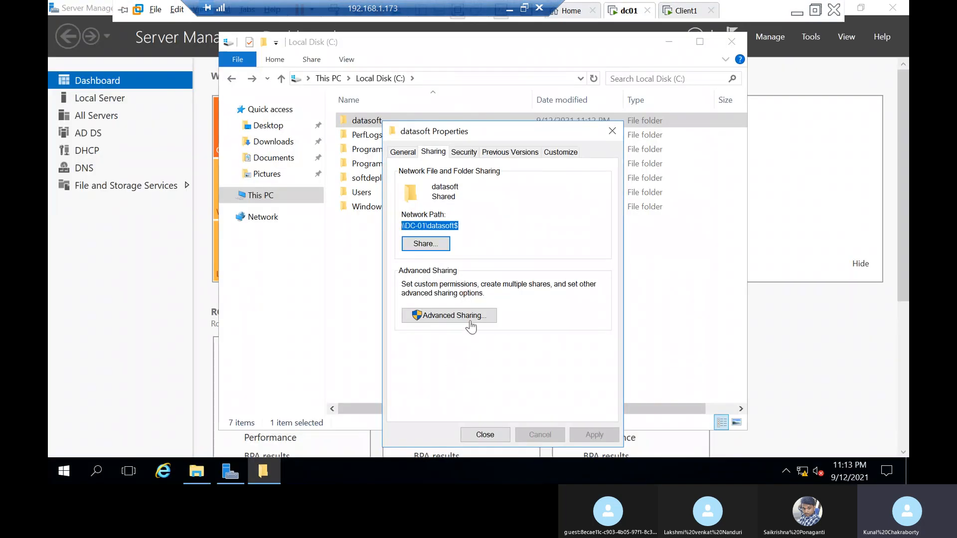
pyautogui.rightClick(433, 224)
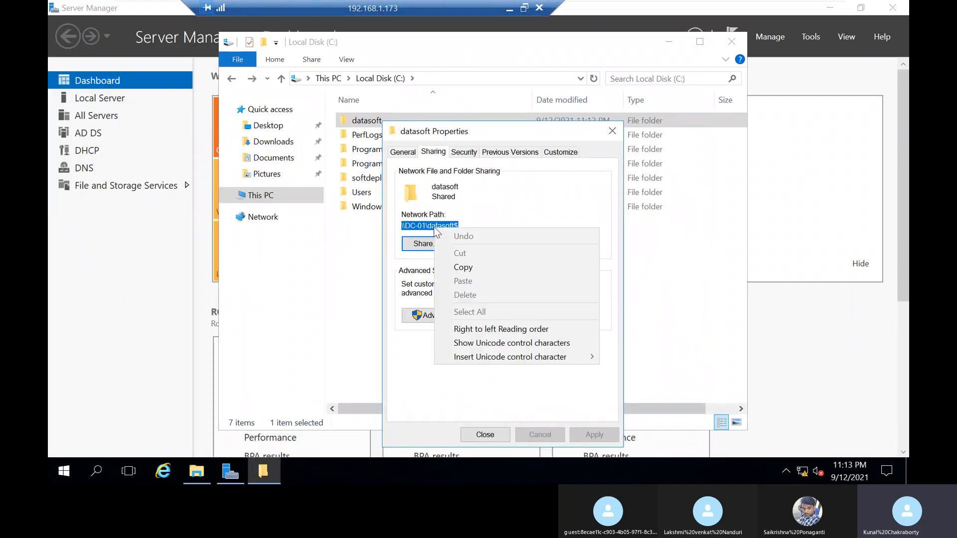
pyautogui.click(458, 267)
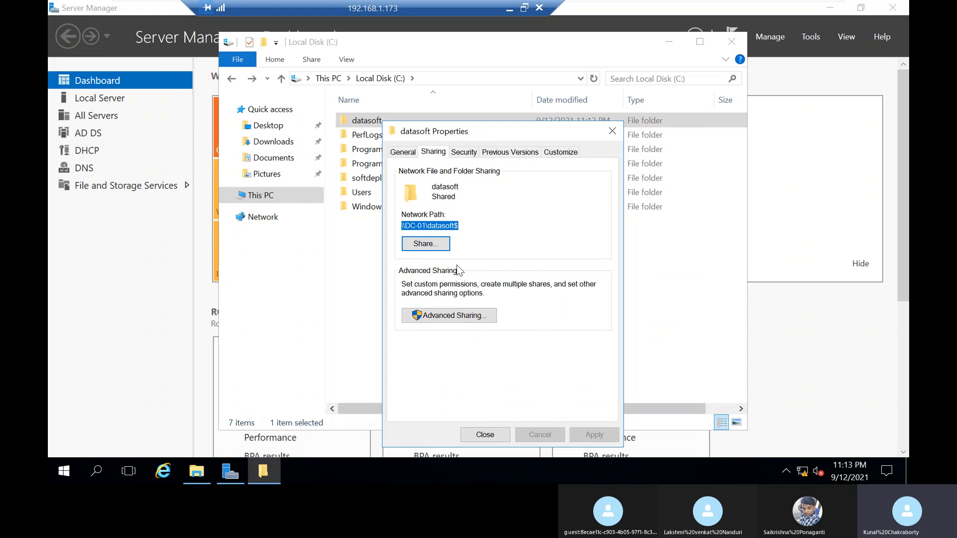
pyautogui.click(491, 436)
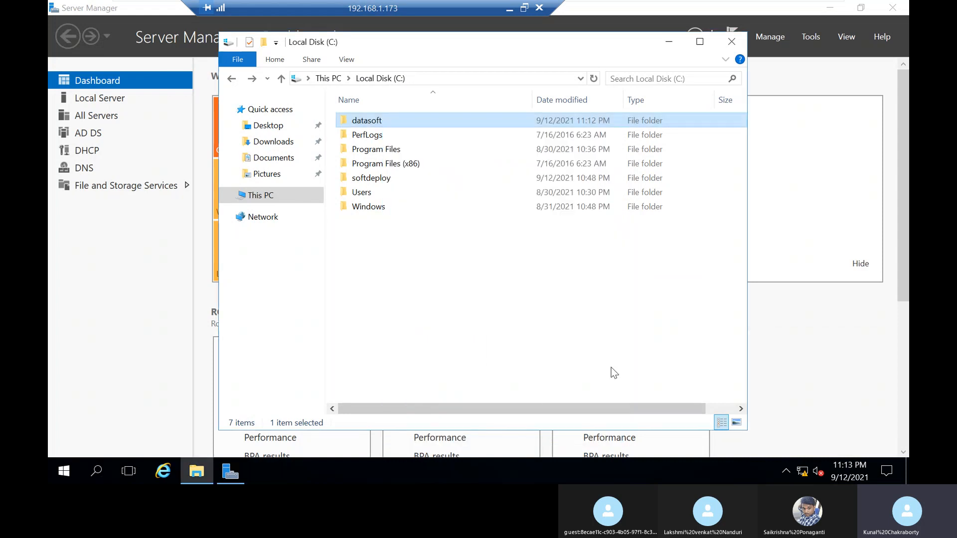
# Step: Close the folder window, open Active Directory Users and Computers and create an organizational unit named test under reliance.com
pyautogui.click(740, 44)
pyautogui.click(811, 37)
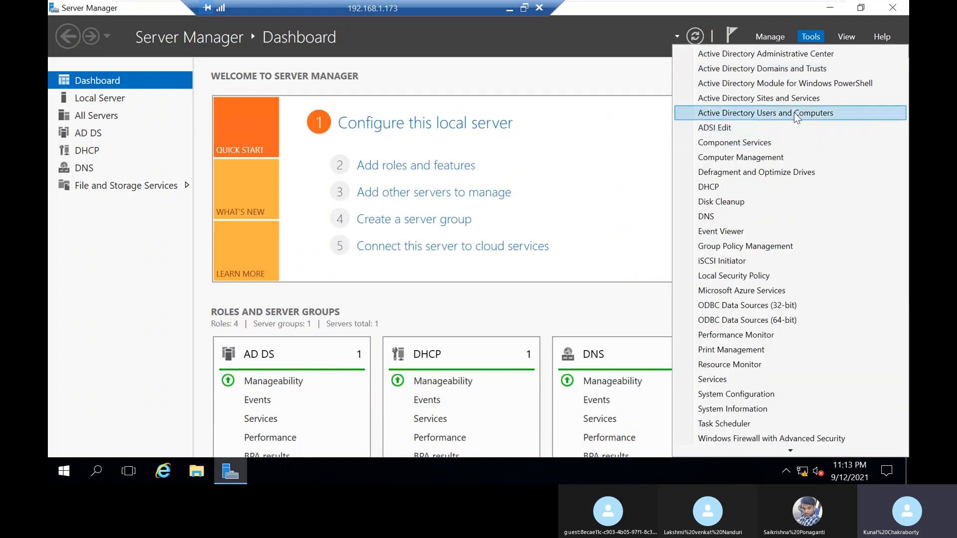
pyautogui.click(794, 113)
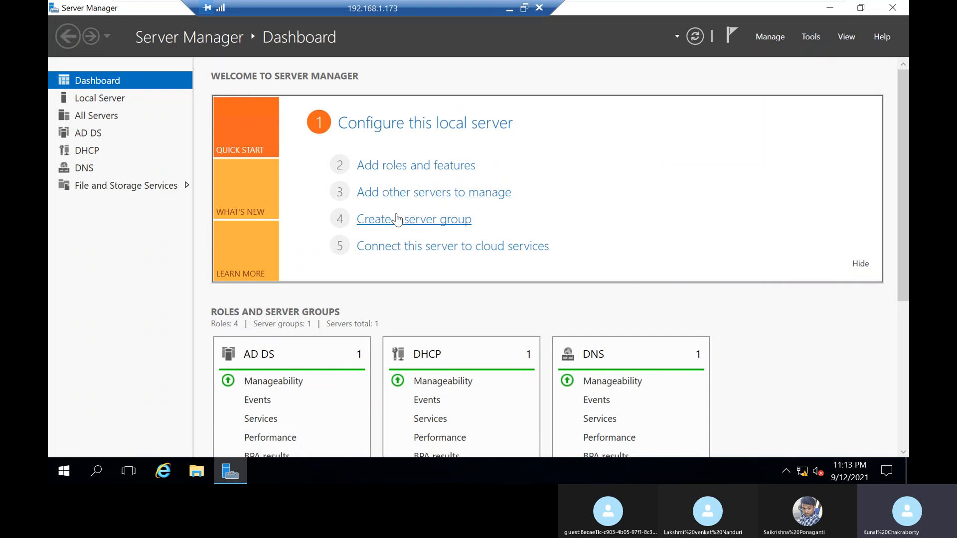
pyautogui.click(151, 147)
pyautogui.rightClick(151, 147)
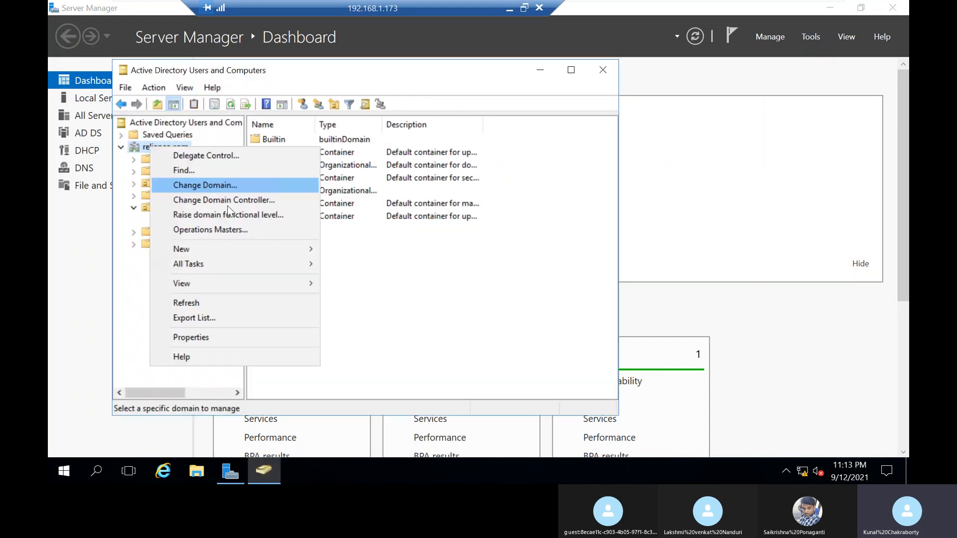
pyautogui.moveTo(220, 249)
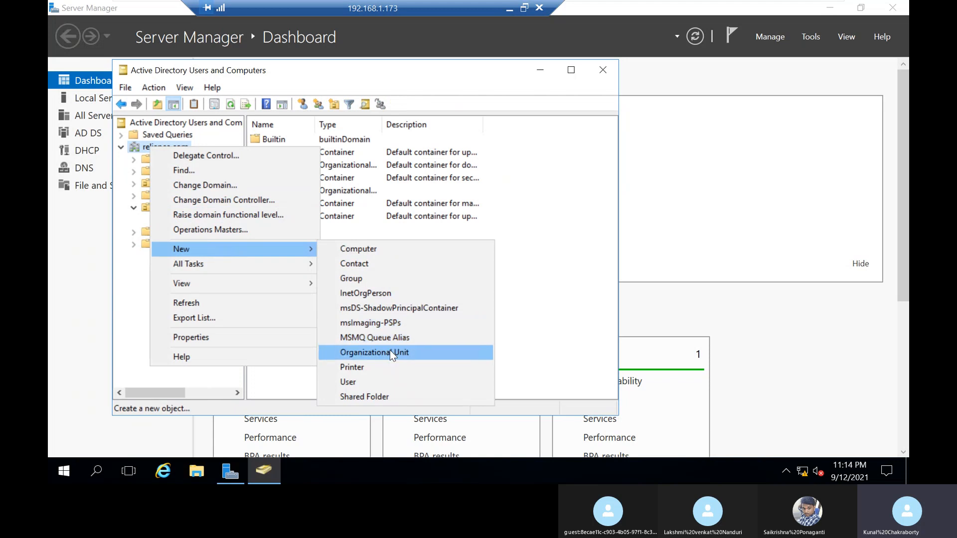
pyautogui.click(390, 352)
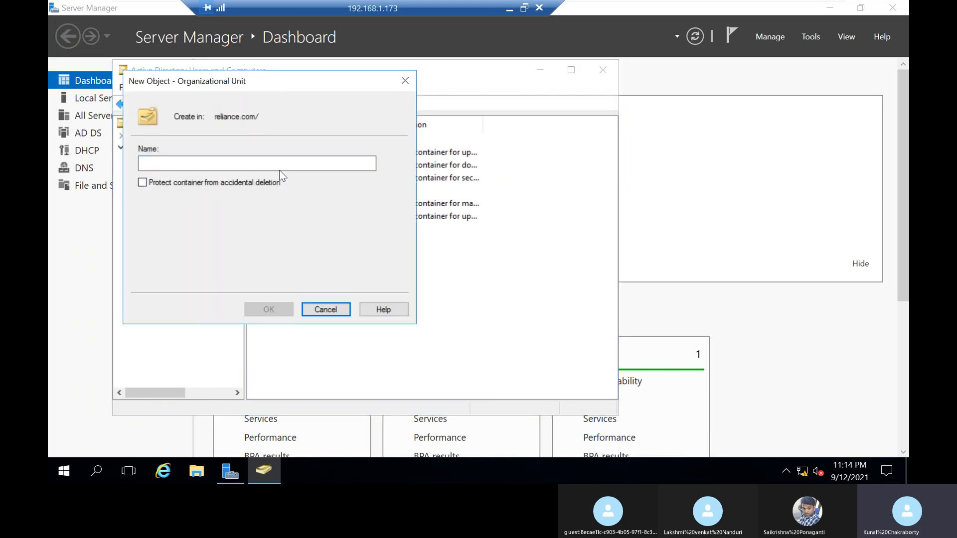
pyautogui.write('test')
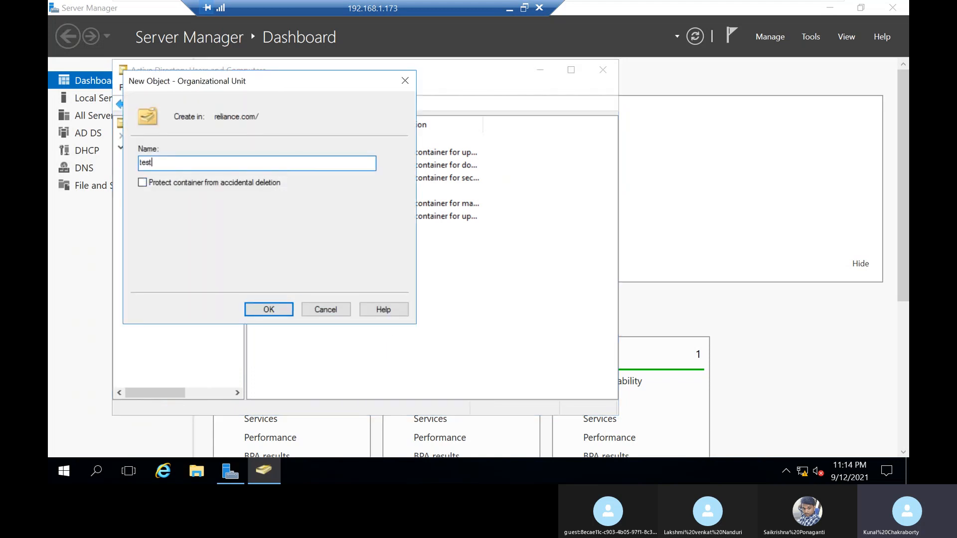
pyautogui.press('Return')
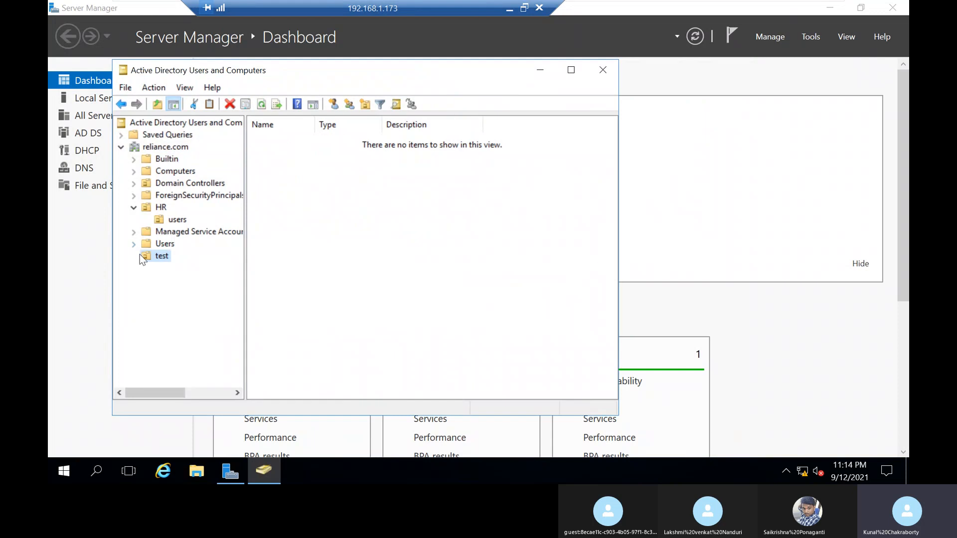
pyautogui.rightClick(148, 259)
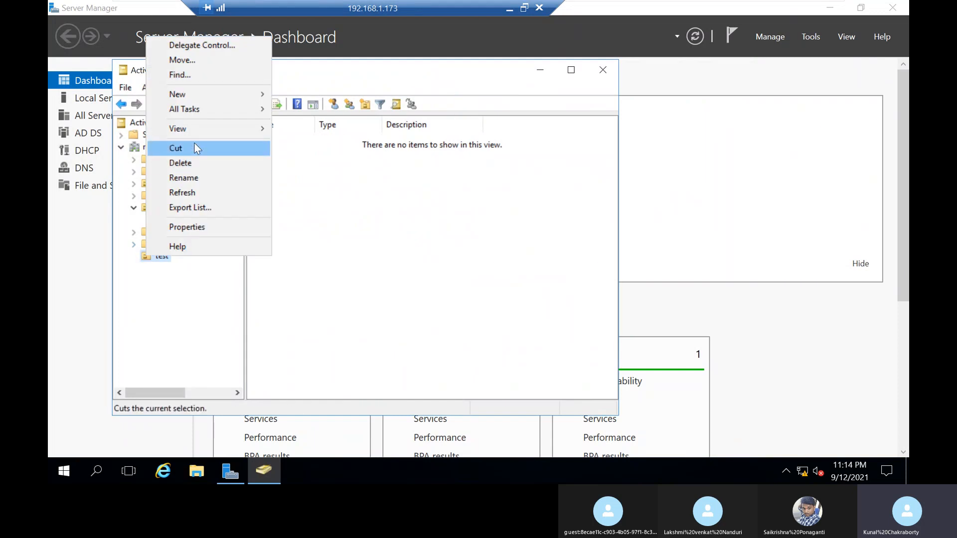
pyautogui.moveTo(212, 95)
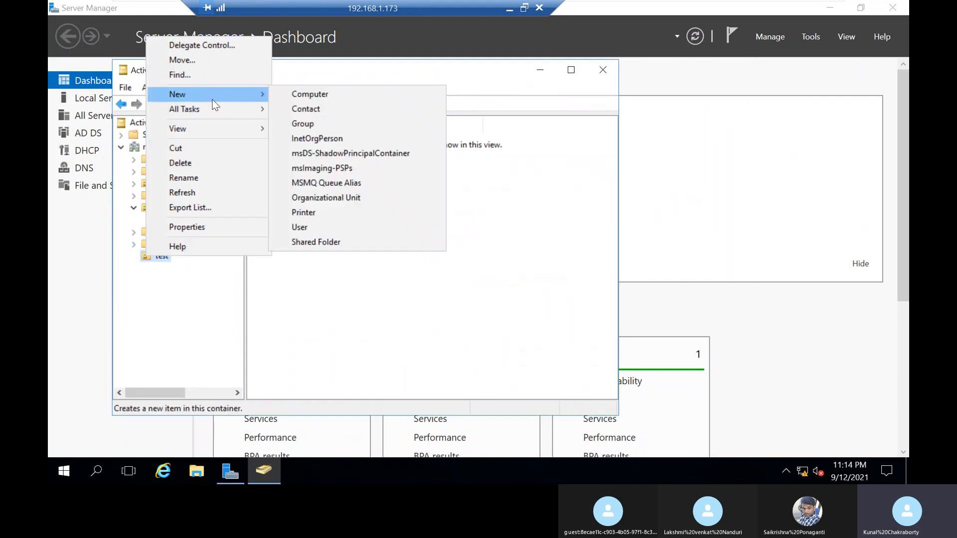
pyautogui.click(338, 227)
pyautogui.write('t')
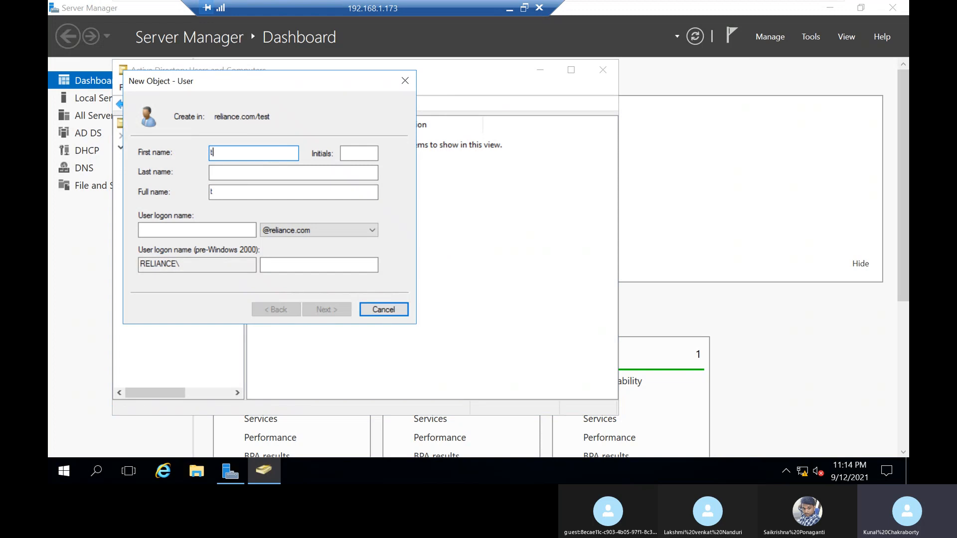
pyautogui.write('est1')
pyautogui.click(195, 228)
pyautogui.write('tes')
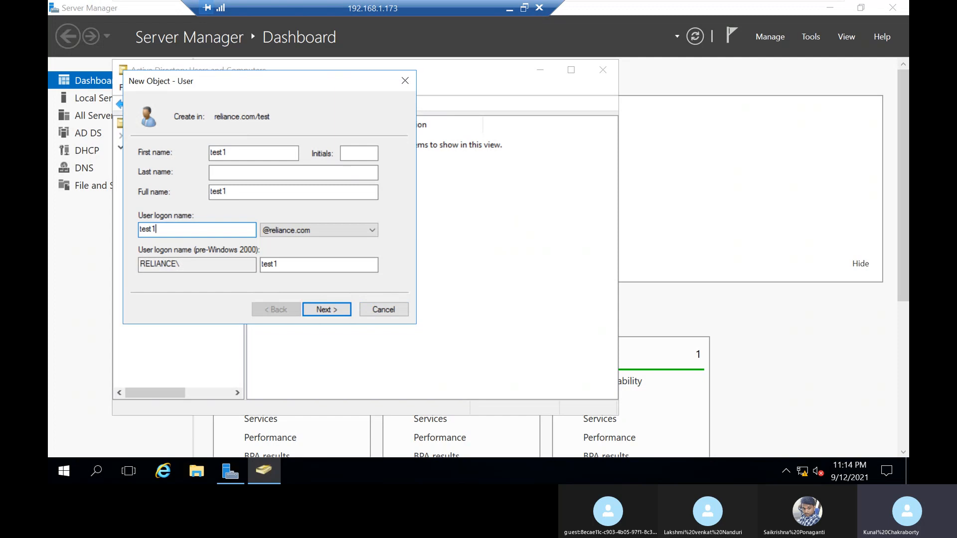
pyautogui.click(326, 310)
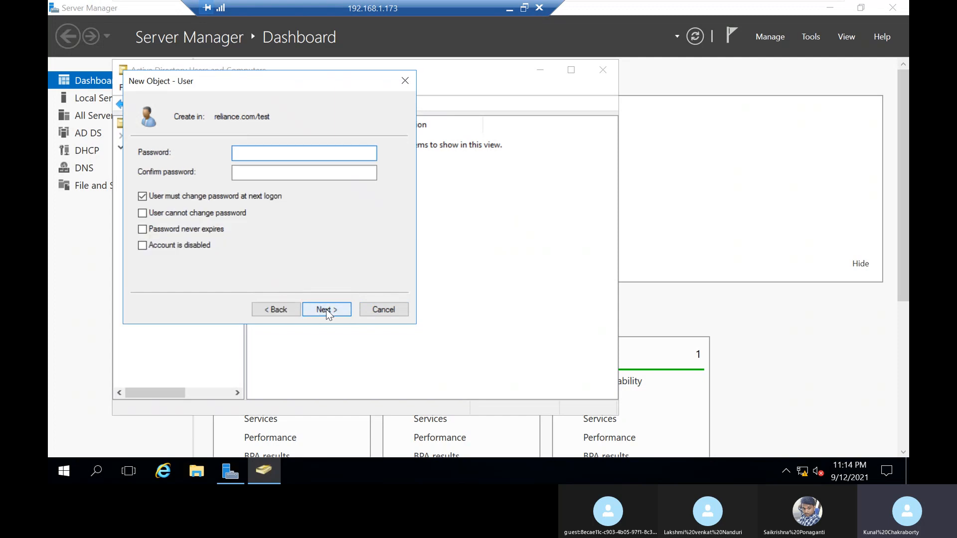
# Step: Turn off the forced password change at next logon, enter and confirm test1's account password, and finish creating the user
pyautogui.click(264, 198)
pyautogui.click(290, 155)
pyautogui.write('•••••••••')
pyautogui.press('Tab')
pyautogui.write('•••••••••')
pyautogui.click(326, 309)
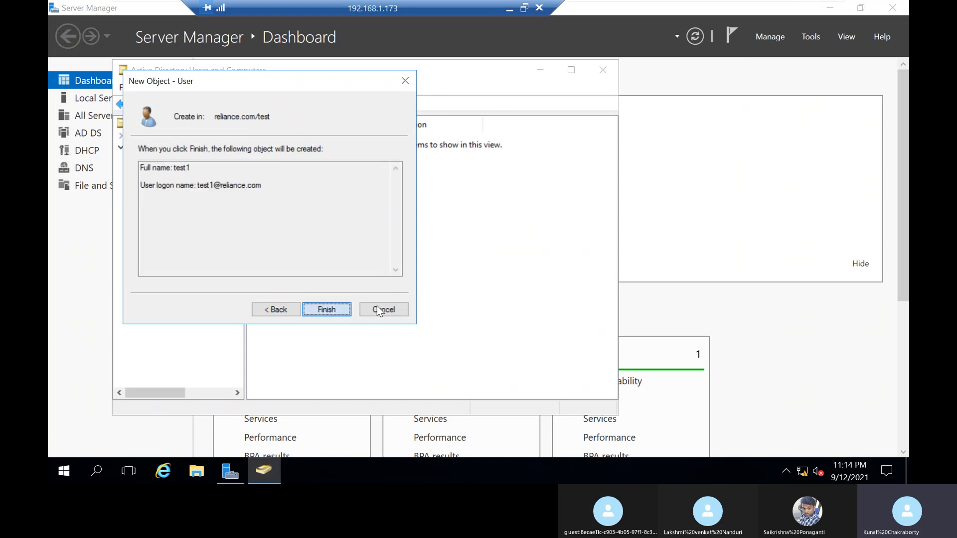
pyautogui.click(327, 310)
# Step: Start a second user in the test organizational unit with first name and logon name test2
pyautogui.rightClick(390, 189)
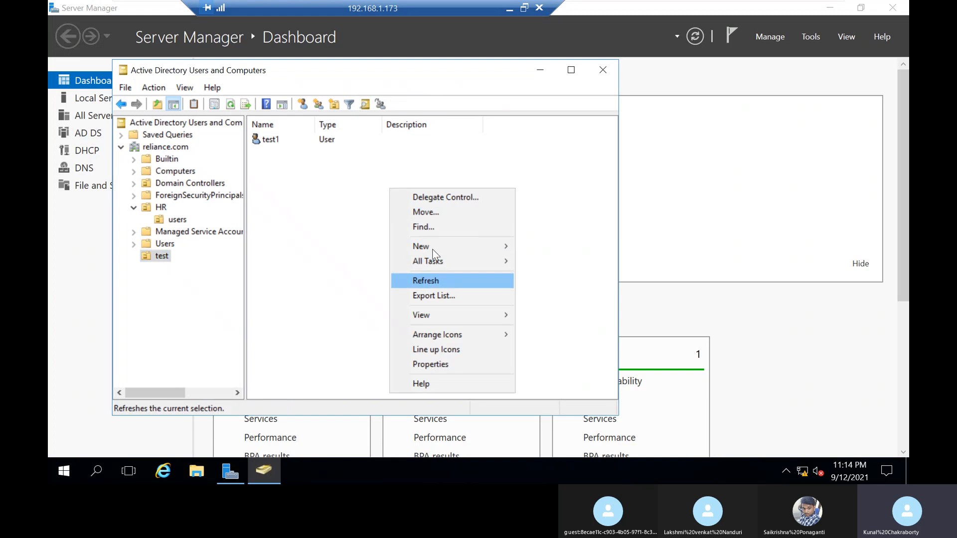
pyautogui.moveTo(463, 246)
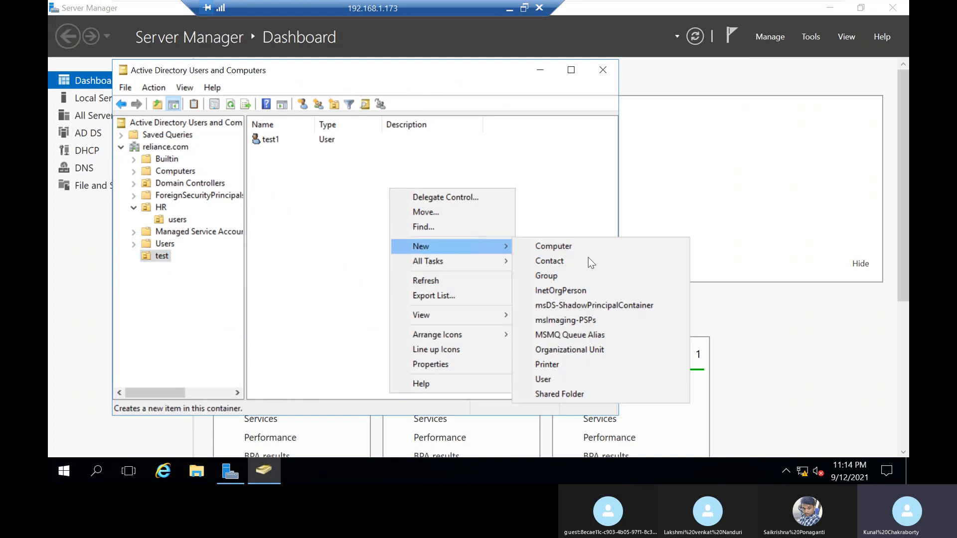
pyautogui.click(564, 379)
pyautogui.write('test2')
pyautogui.press('Tab')
pyautogui.press('Tab')
pyautogui.press('Tab')
pyautogui.press('Tab')
pyautogui.write('test2')
pyautogui.press('Tab')
pyautogui.press('Tab')
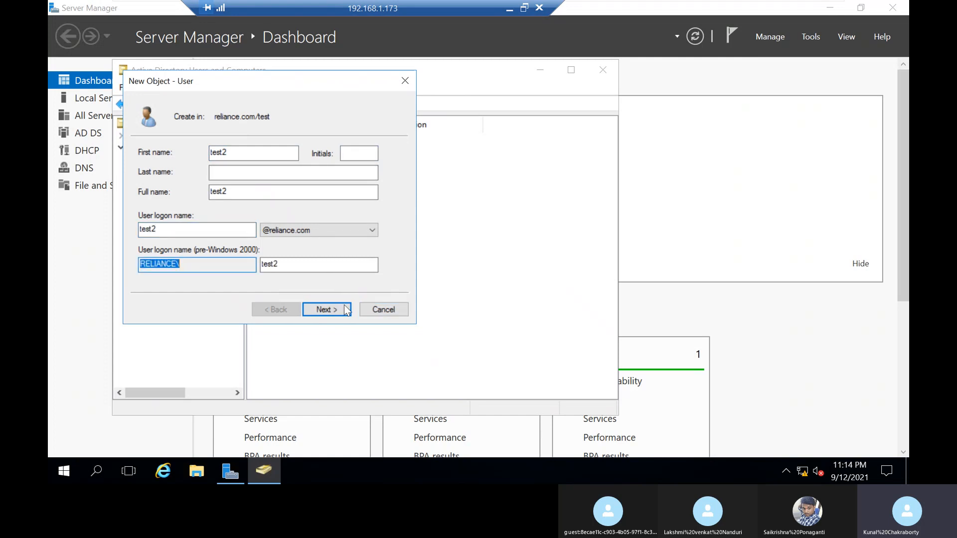
pyautogui.click(329, 309)
# Step: Enter and confirm test2's account password, turn off the forced password change at next logon and finish creating the user
pyautogui.write('•••••••')
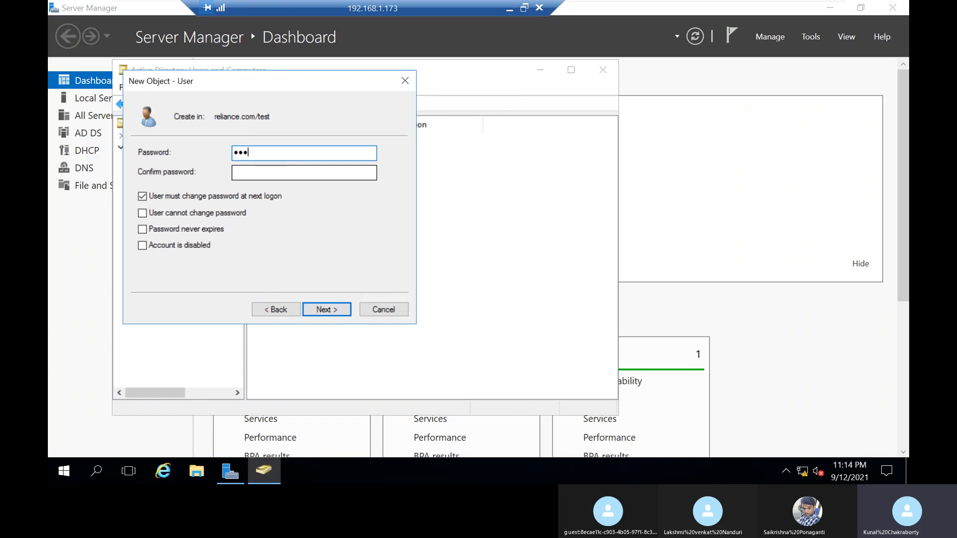
pyautogui.write('•')
pyautogui.press('Tab')
pyautogui.write('•••••')
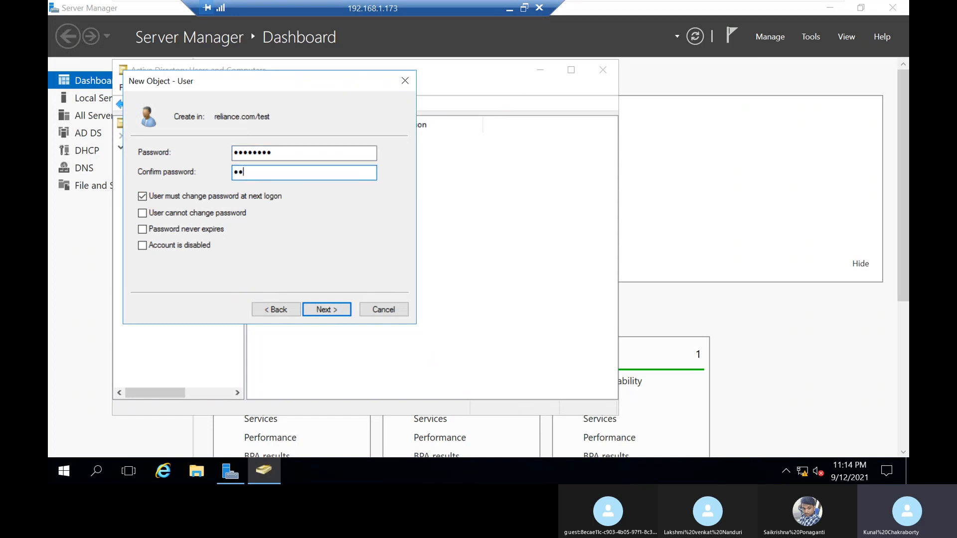
pyautogui.write('•••')
pyautogui.click(323, 310)
pyautogui.click(294, 309)
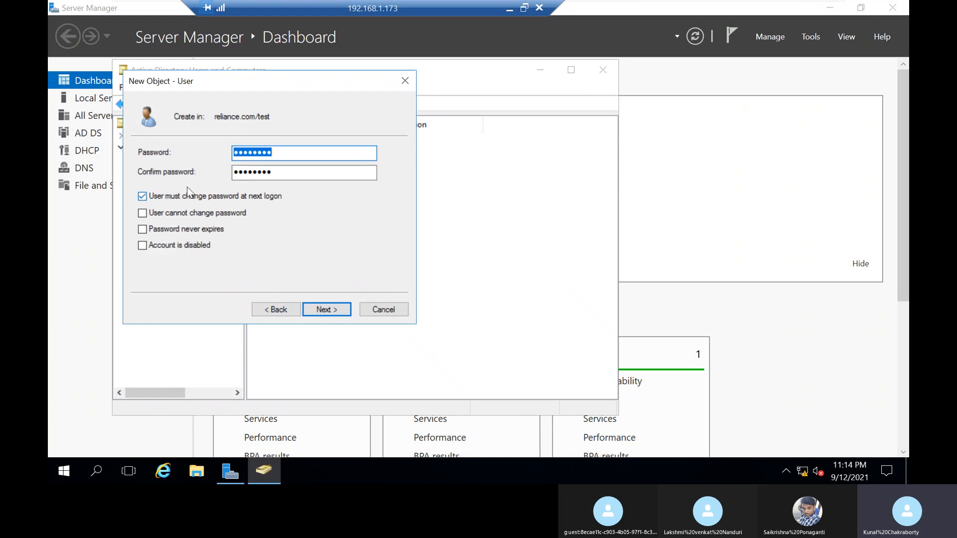
pyautogui.click(194, 196)
pyautogui.click(325, 308)
pyautogui.click(325, 307)
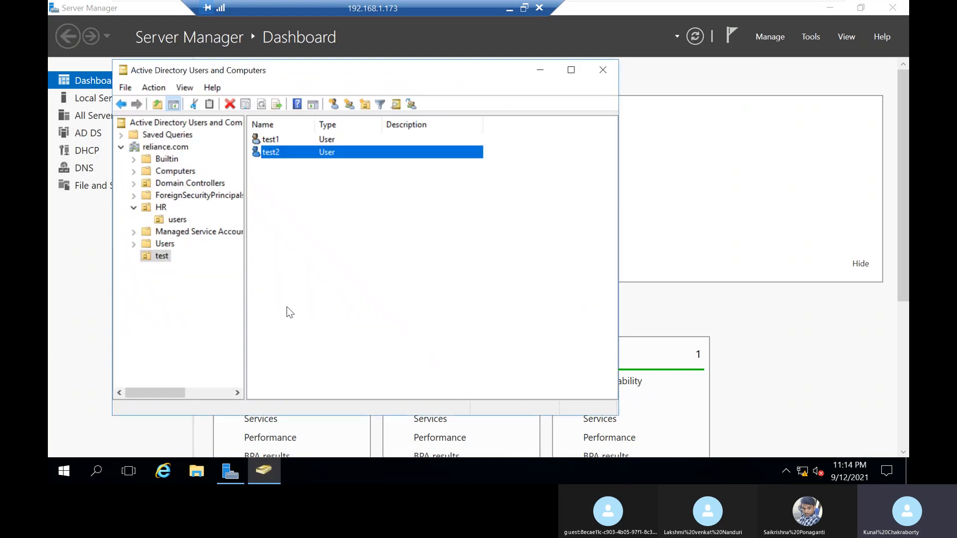
# Step: Close Active Directory Users and Computers and open Group Policy Management
pyautogui.click(349, 242)
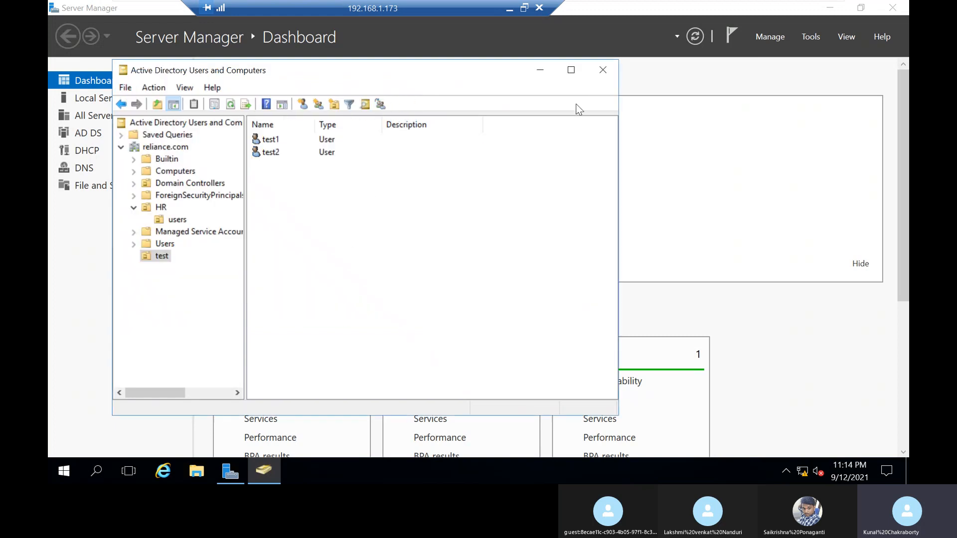
pyautogui.click(602, 72)
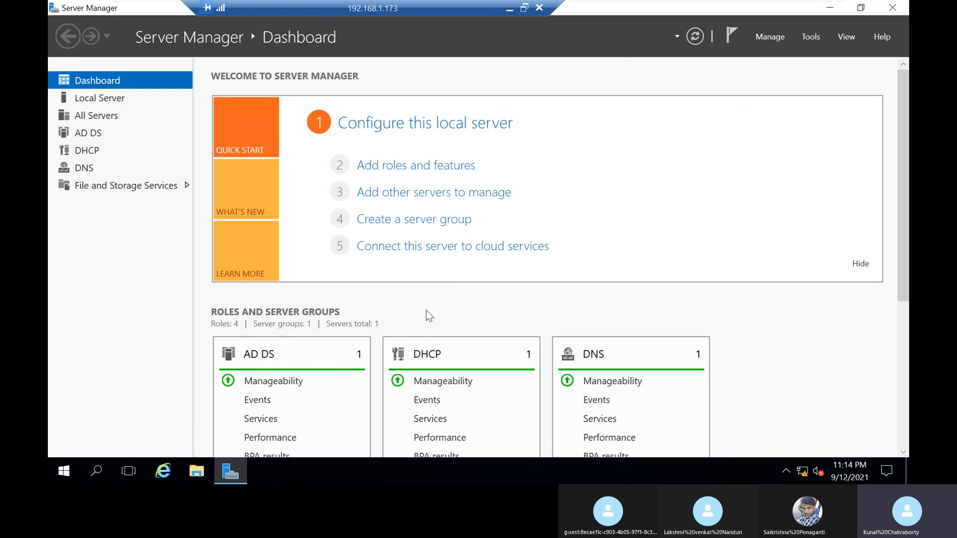
pyautogui.click(811, 35)
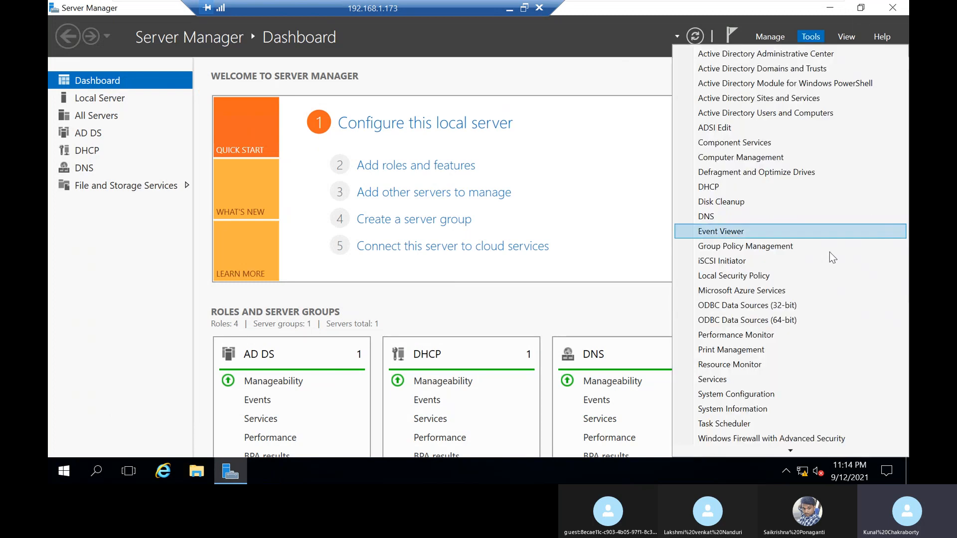
pyautogui.click(826, 247)
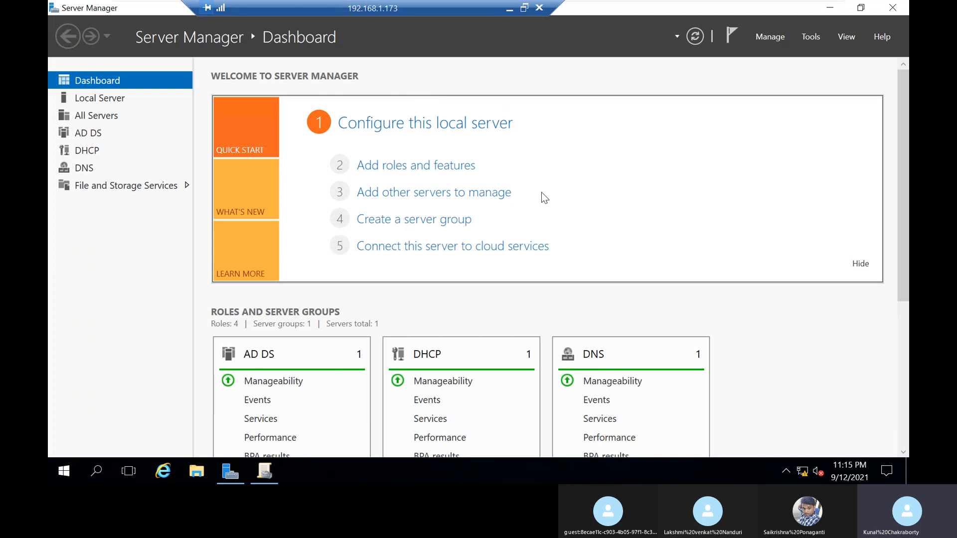
# Step: Open dc01's network adapter settings, then disable and re-enable the Ethernet0 connection
pyautogui.rightClick(807, 475)
pyautogui.click(817, 468)
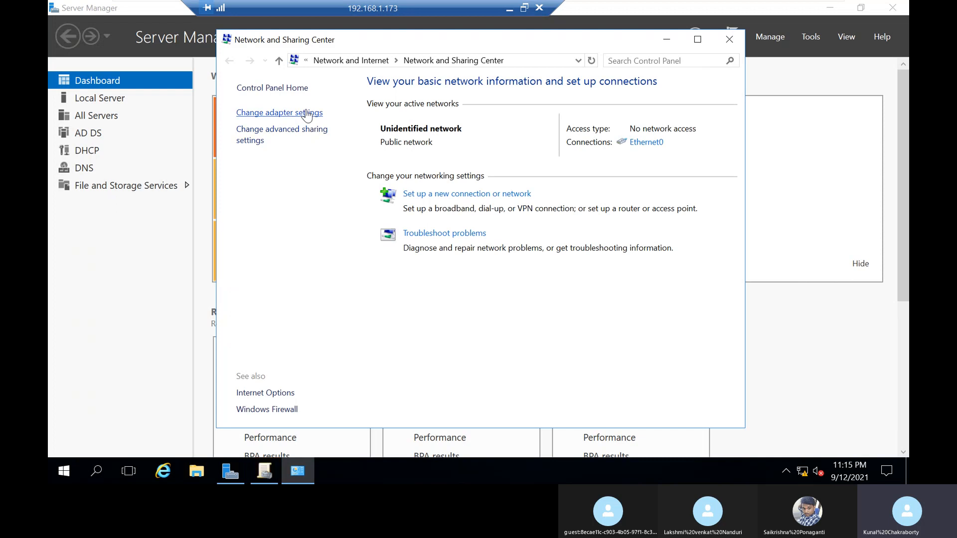
pyautogui.click(307, 113)
pyautogui.click(317, 134)
pyautogui.click(333, 103)
pyautogui.click(334, 103)
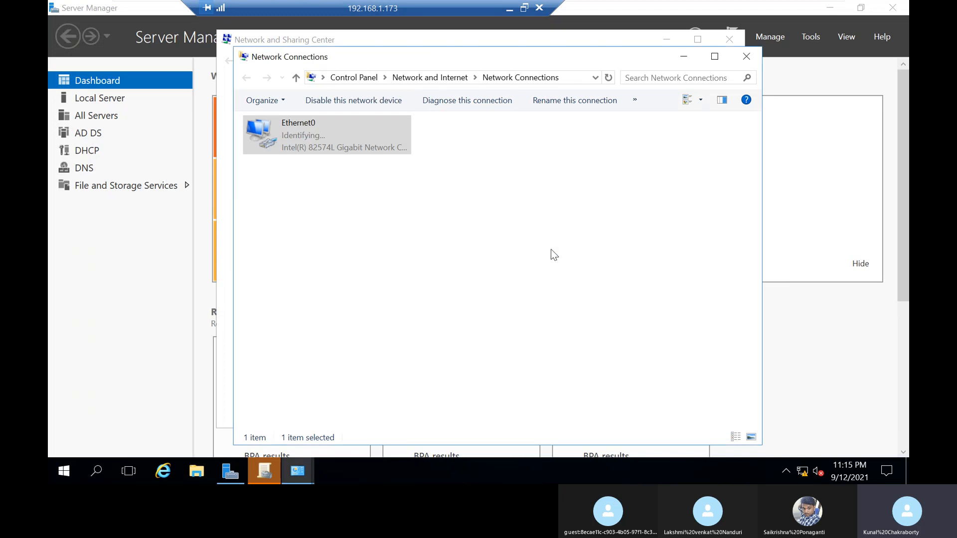
# Step: Switch to the Client1 virtual machine and sign out of its current Windows session
pyautogui.moveTo(790, 1)
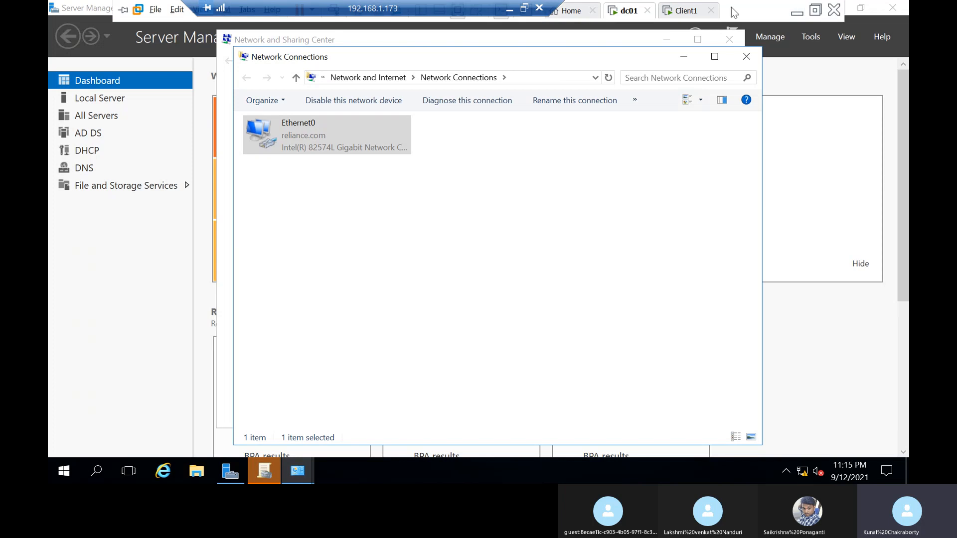
pyautogui.click(686, 11)
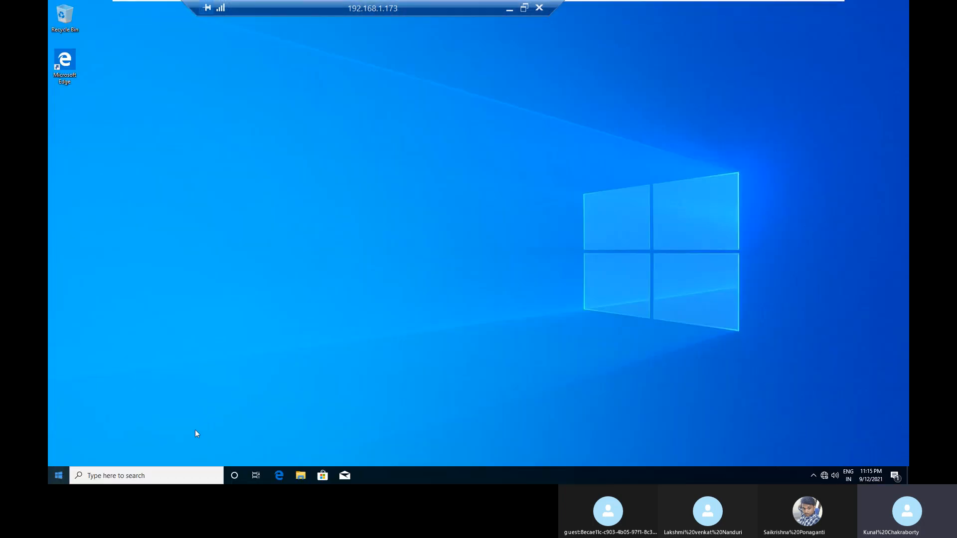
pyautogui.rightClick(59, 474)
pyautogui.moveTo(101, 446)
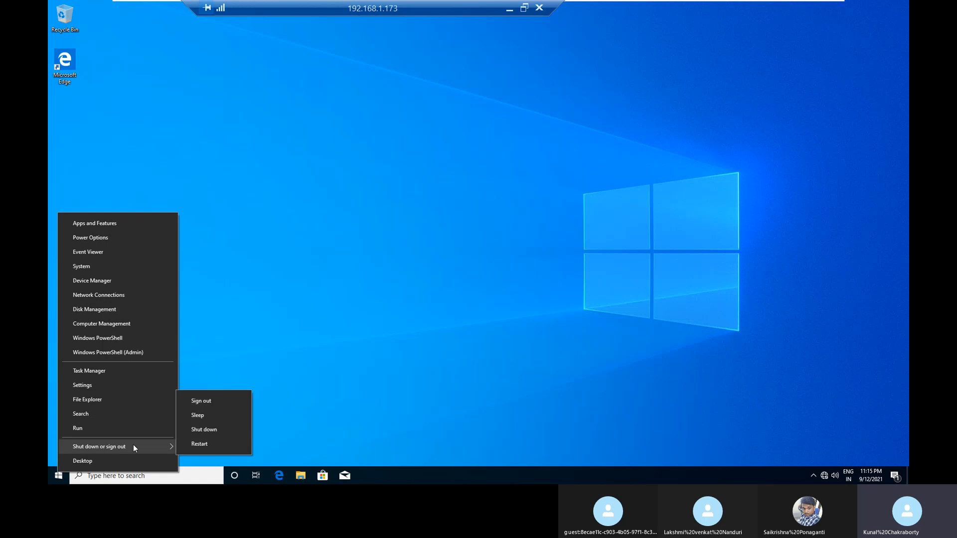
pyautogui.click(202, 401)
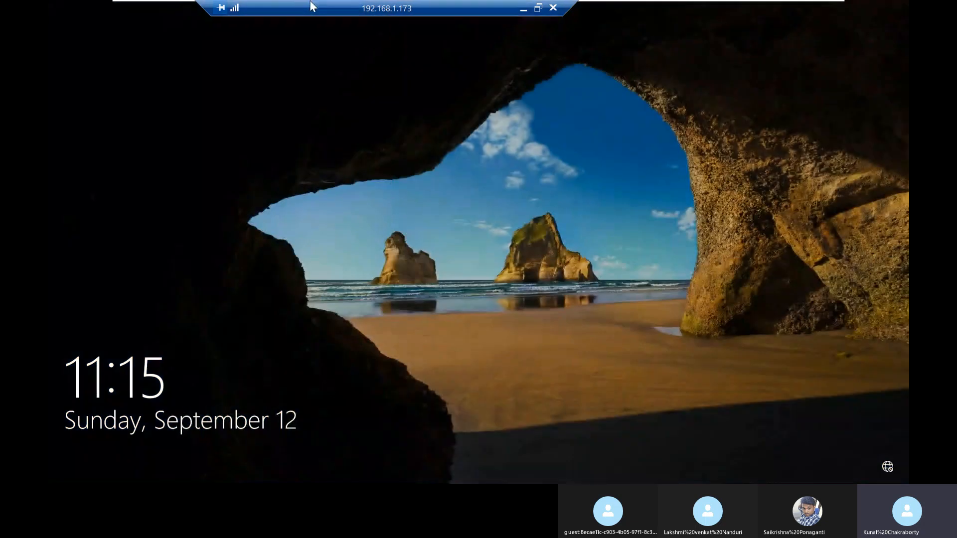
# Step: Sign in to Client1 on the RELIANCE domain as another user, entering the domain user name and account password
pyautogui.moveTo(271, 2)
pyautogui.click(334, 10)
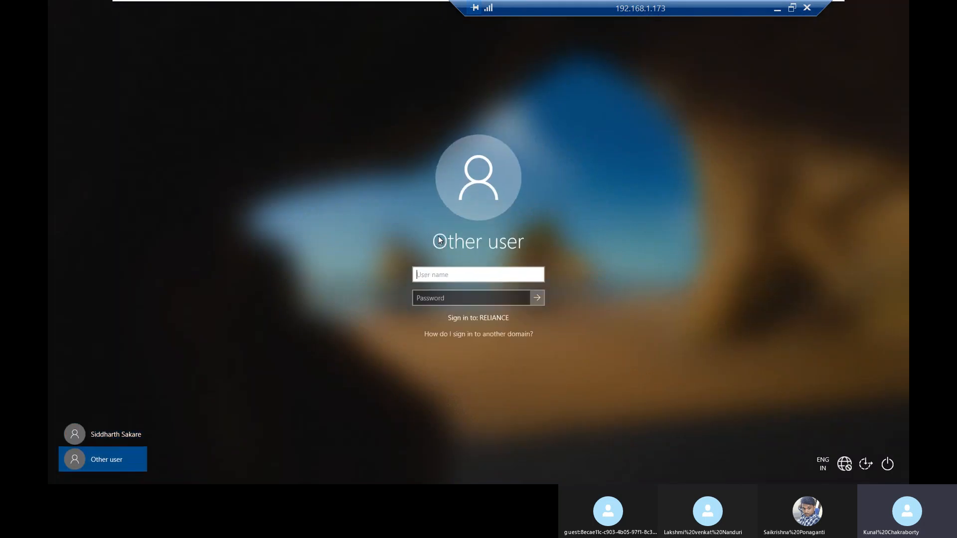
pyautogui.write('patel')
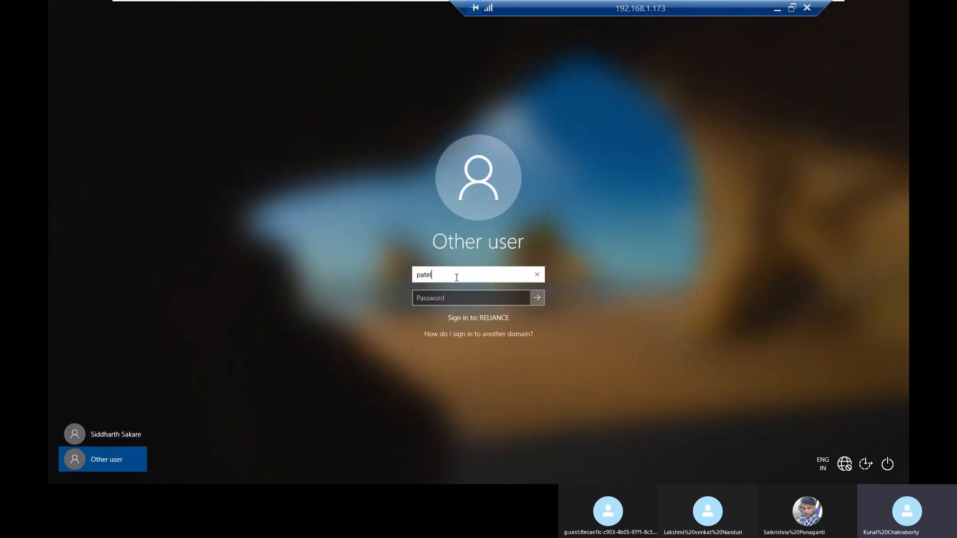
pyautogui.press('Tab')
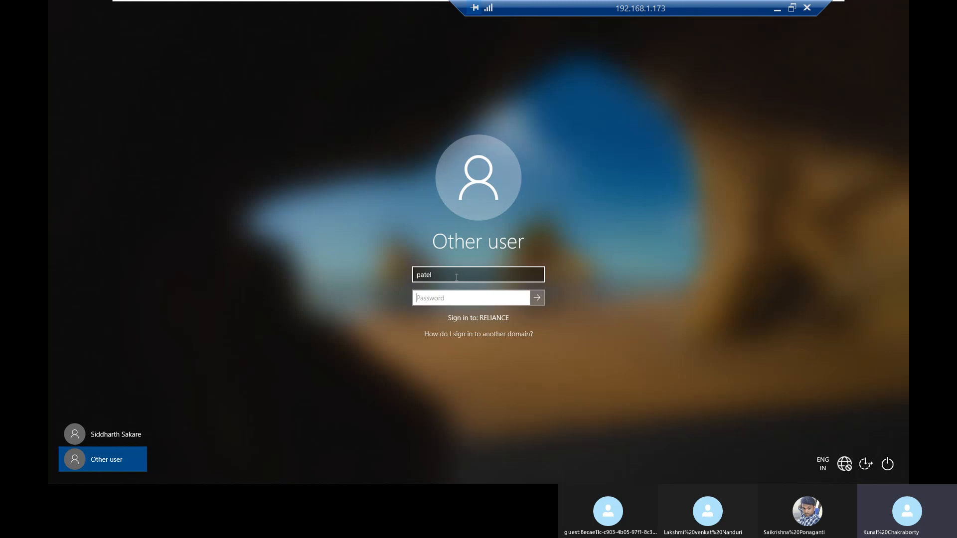
pyautogui.write('********')
pyautogui.press('Return')
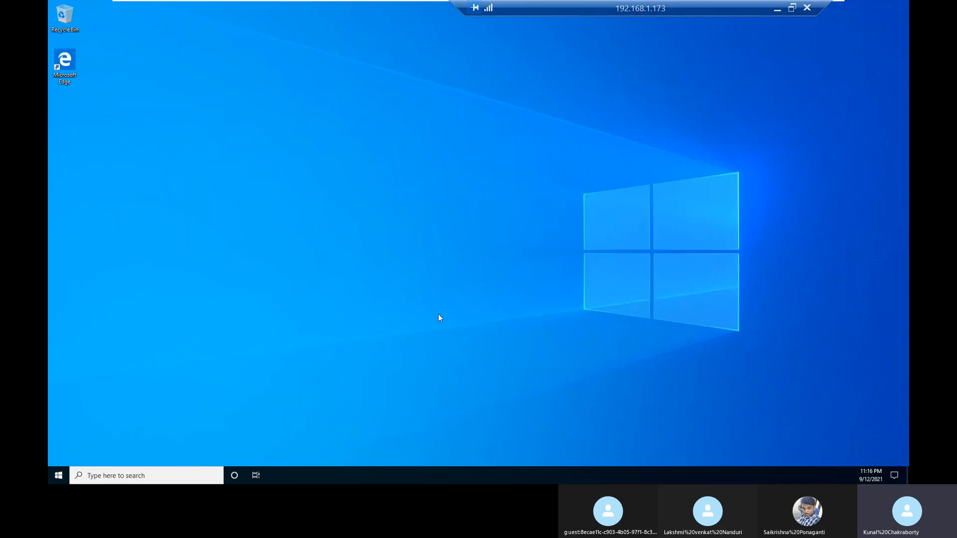
pyautogui.moveTo(625, 5); pyautogui.dragTo(280, 6)
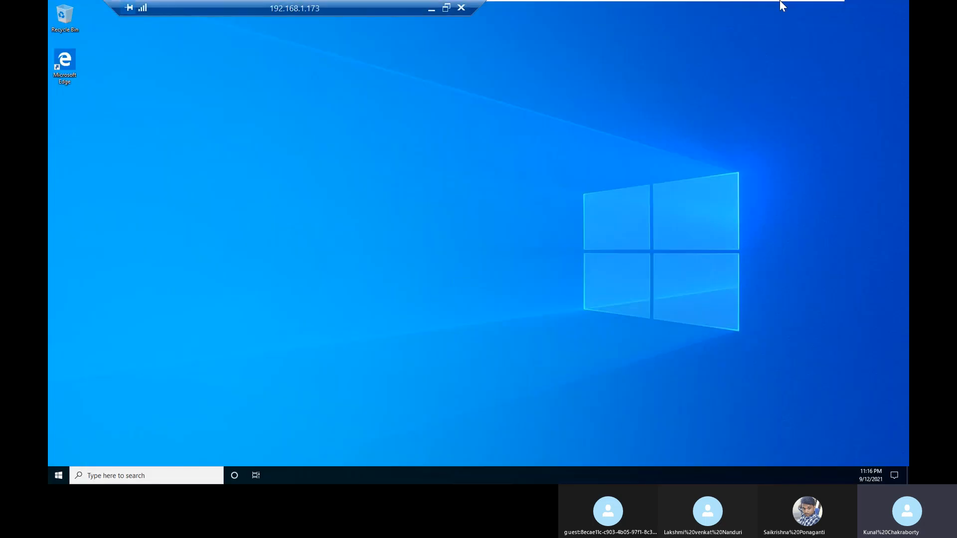
# Step: Switch to the dc01 virtual machine, close its open network settings windows and bring up Group Policy Management
pyautogui.moveTo(782, 5)
pyautogui.click(629, 11)
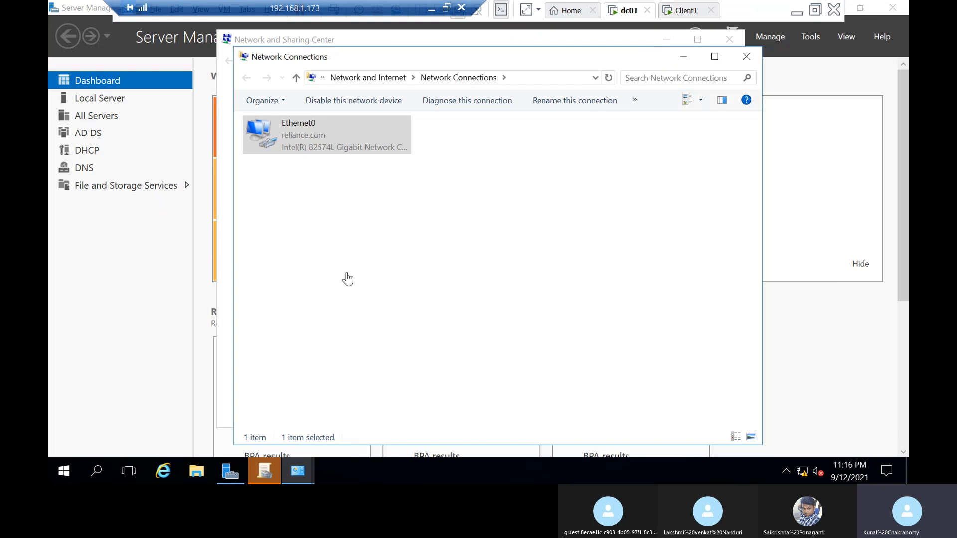
pyautogui.click(746, 57)
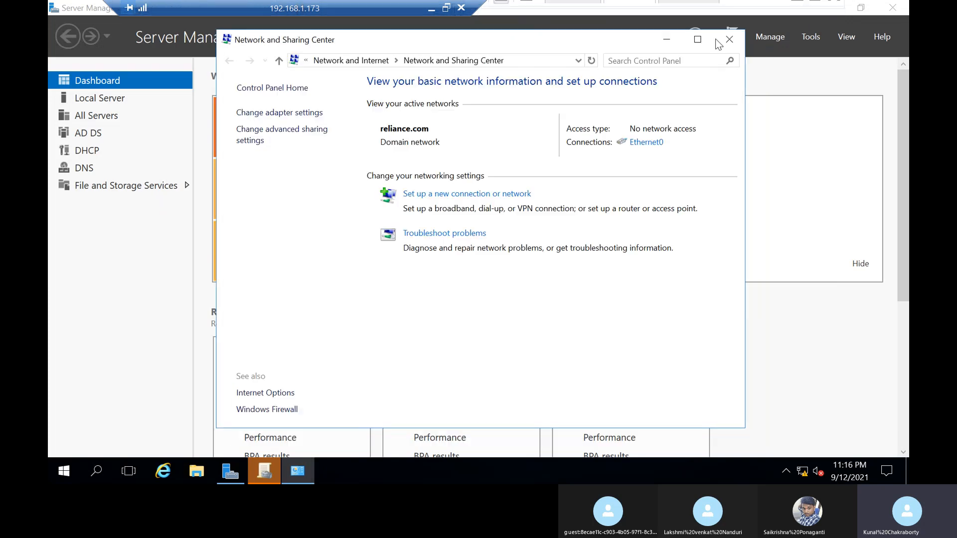
pyautogui.click(729, 39)
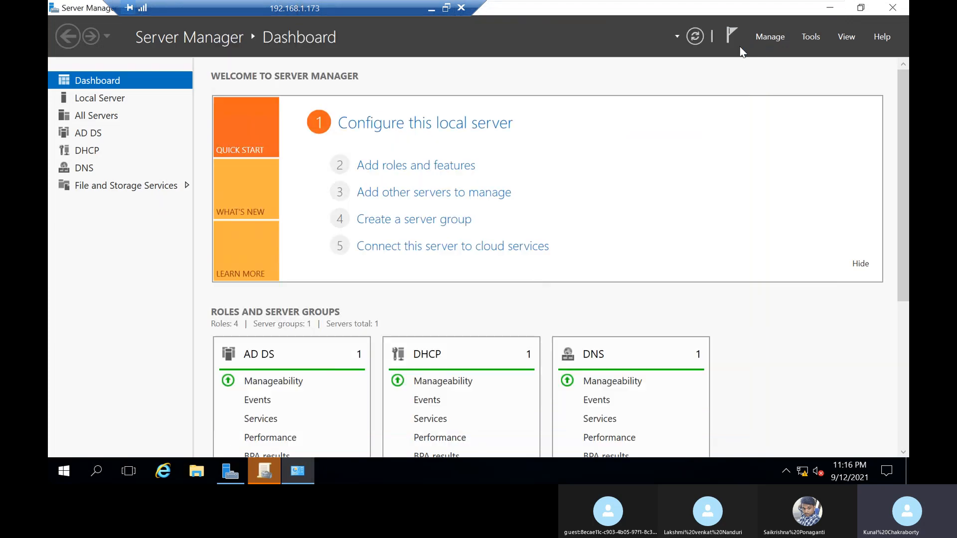
pyautogui.click(273, 469)
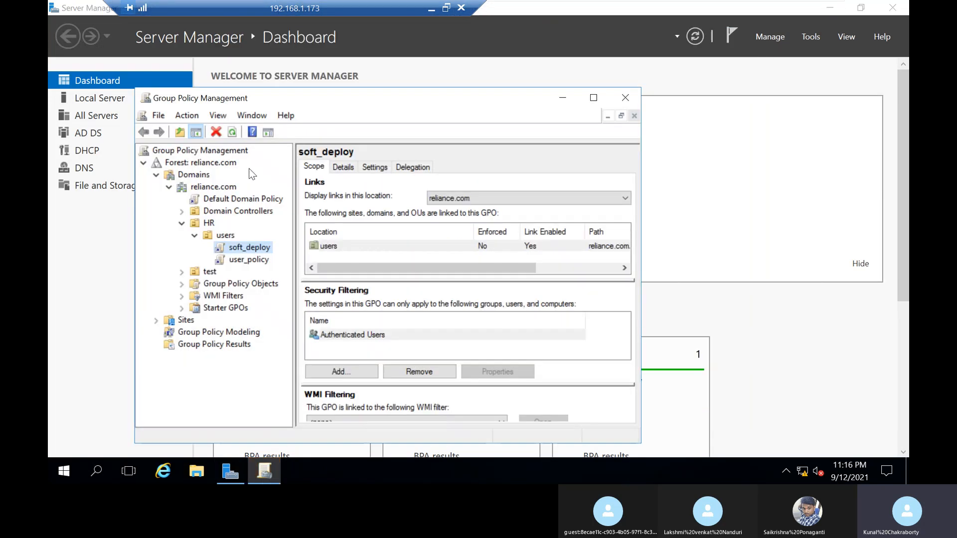
# Step: Create a new GPO named soft and link it to the test OU
pyautogui.click(181, 224)
pyautogui.click(212, 238)
pyautogui.rightClick(212, 238)
pyautogui.click(325, 249)
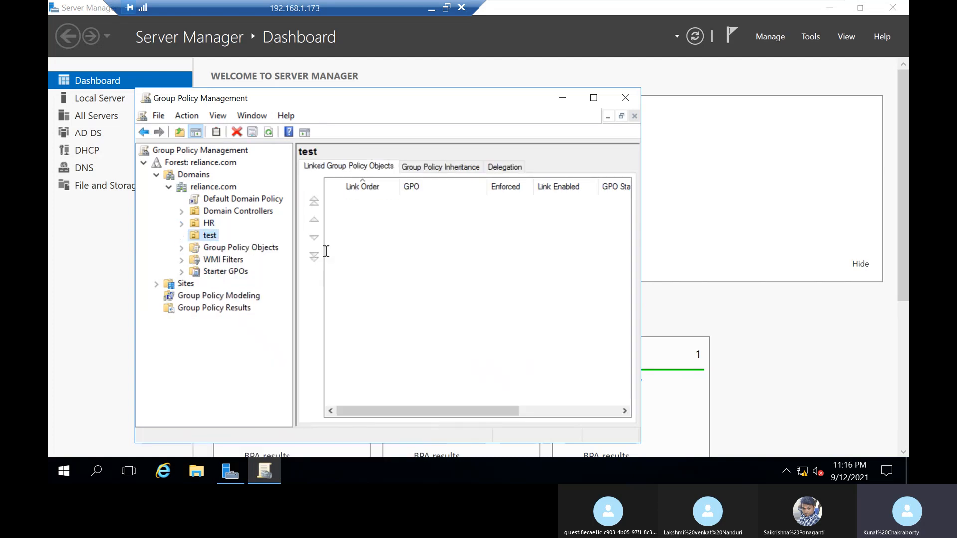
pyautogui.press('BackSpace')
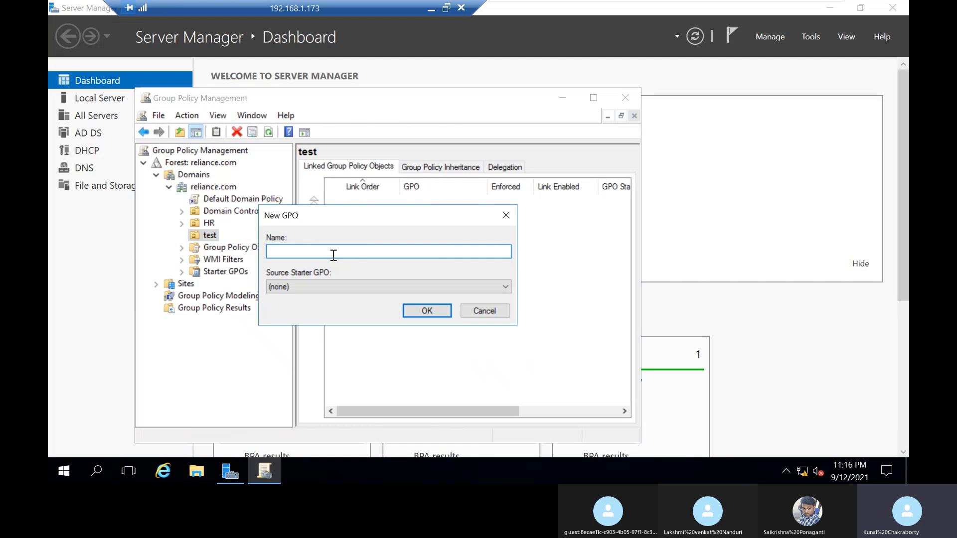
pyautogui.write('soft')
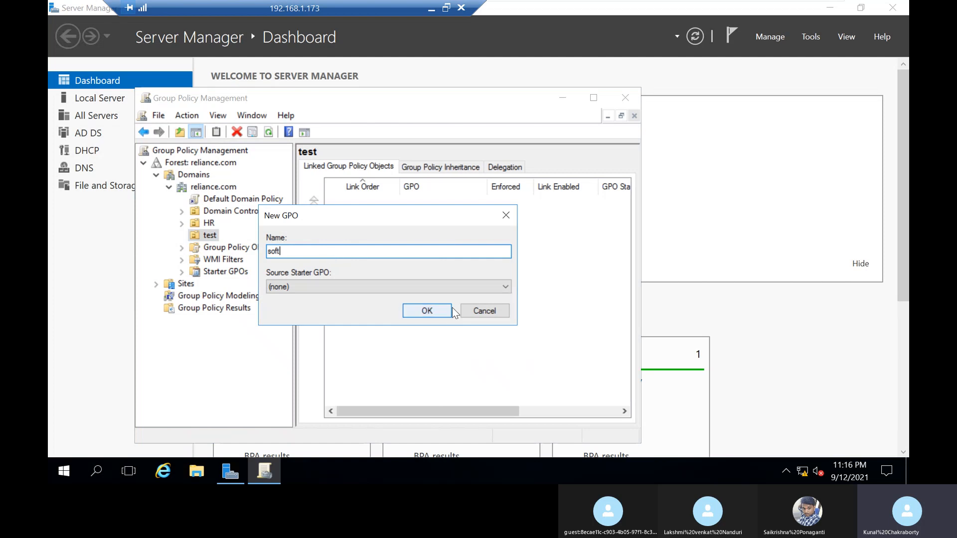
# Step: Edit the soft GPO and go to Software installation in the Software Settings policies under User Configuration
pyautogui.click(219, 248)
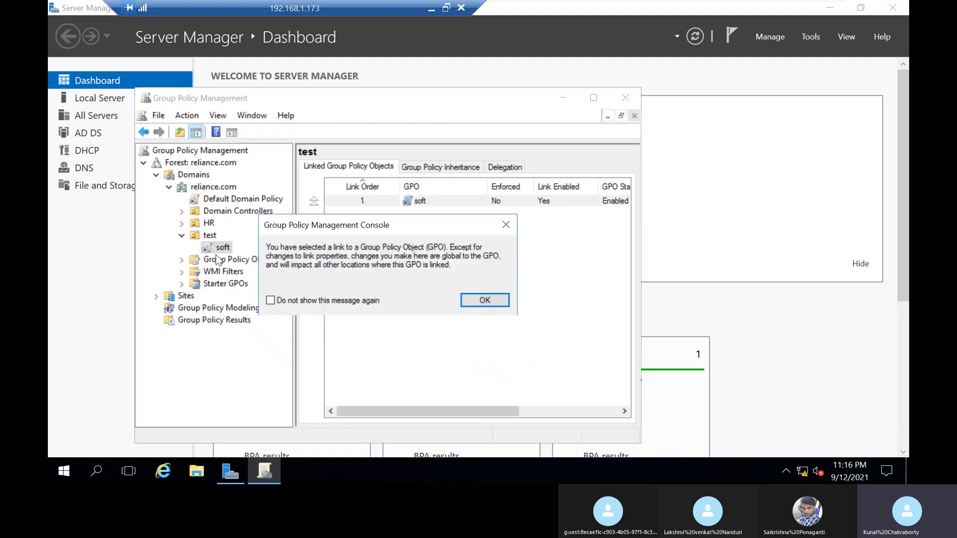
pyautogui.click(480, 300)
pyautogui.rightClick(216, 246)
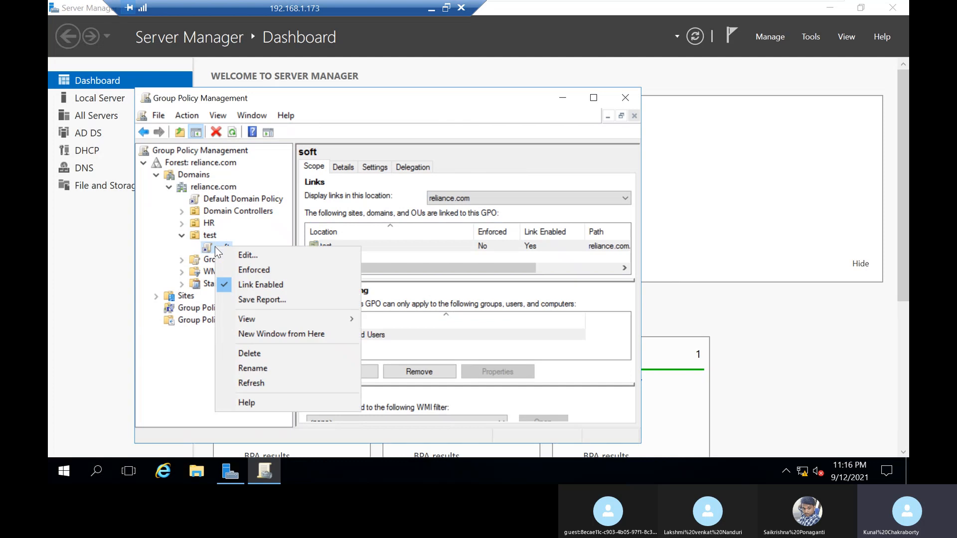
pyautogui.click(245, 257)
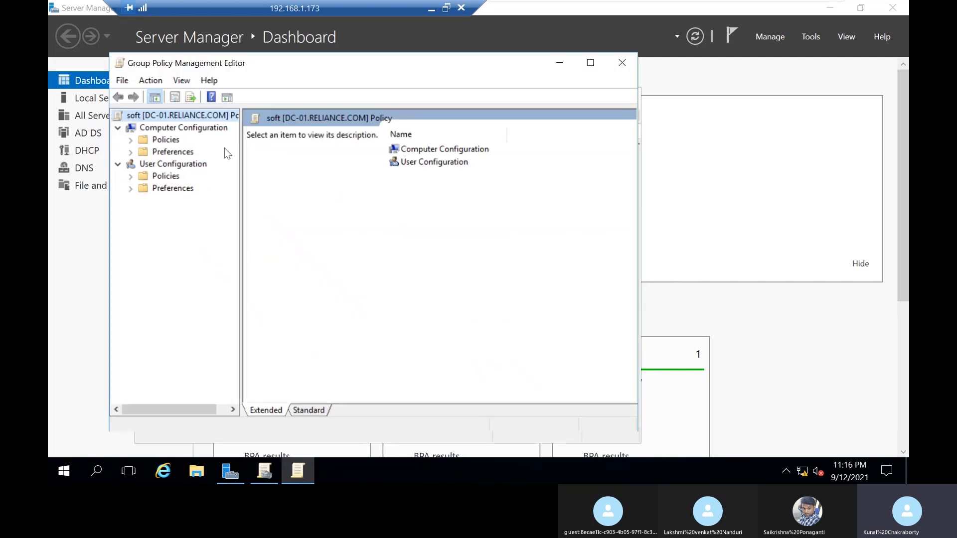
pyautogui.click(131, 175)
pyautogui.click(143, 188)
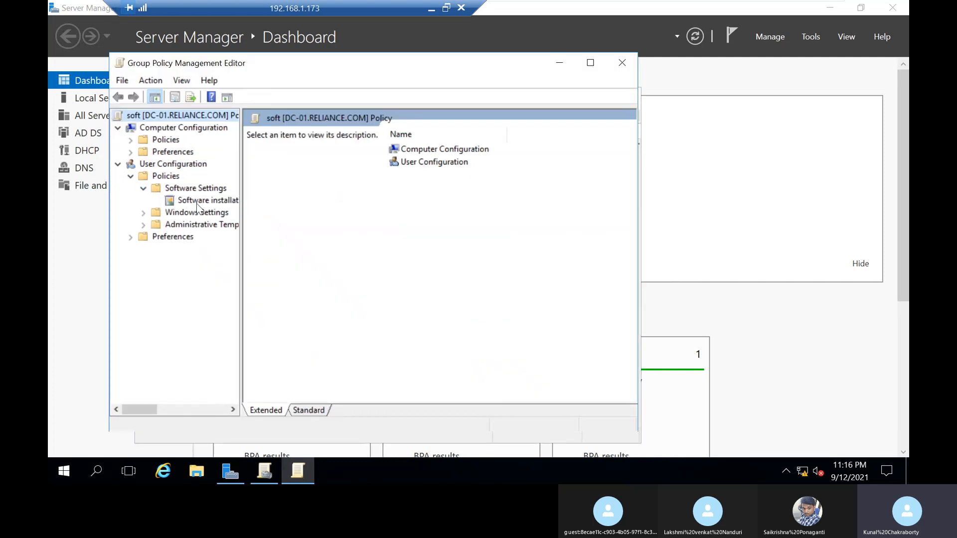
pyautogui.click(199, 201)
# Step: Set the software installation defaults to package location \\DC-01\datasoft$, Basic user interface and uninstalling applications that fall out of scope
pyautogui.rightClick(200, 201)
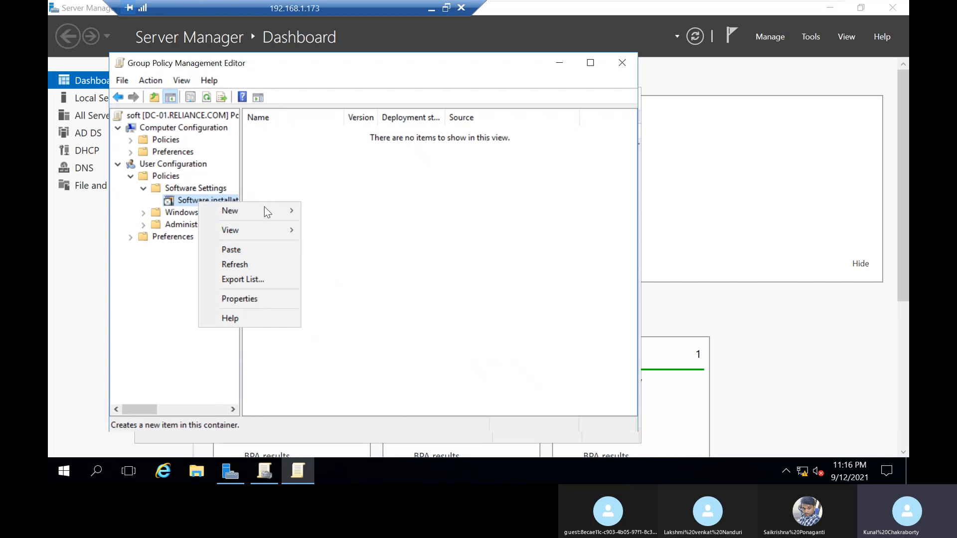
pyautogui.click(262, 304)
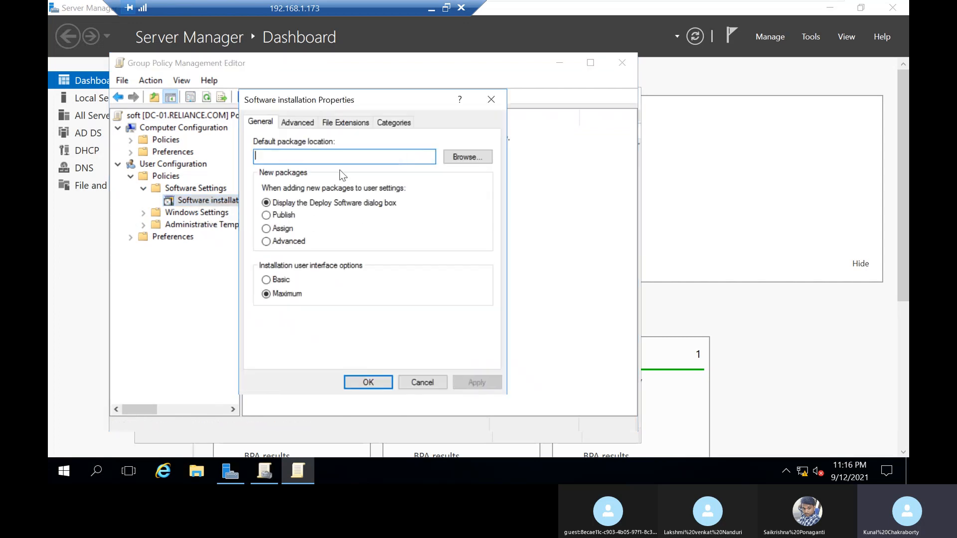
pyautogui.click(279, 280)
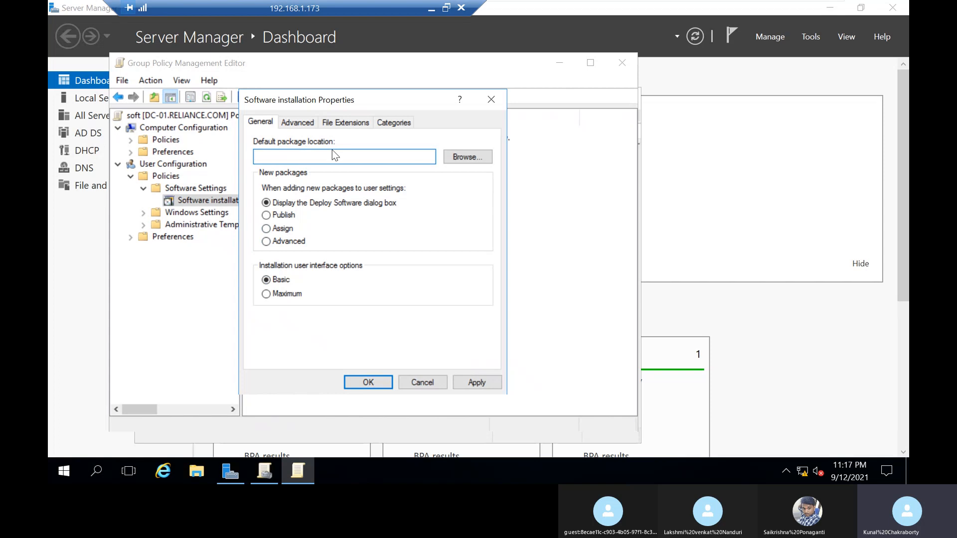
pyautogui.click(332, 153)
pyautogui.write('\\\\DC-01\\datasoft$')
pyautogui.click(305, 127)
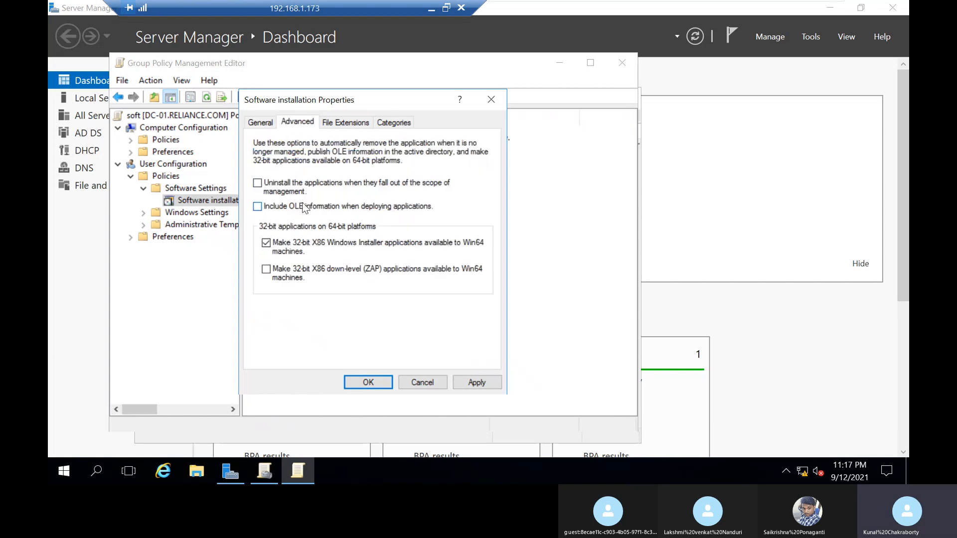
pyautogui.click(368, 383)
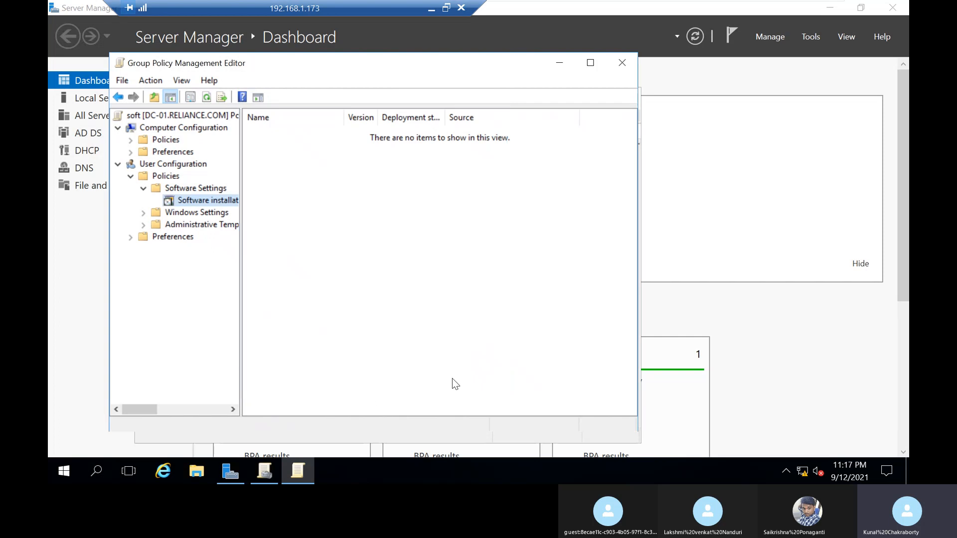
# Step: Add the Firefox Setup 91.0.2 package from the datasoft$ share with the Assigned deployment method
pyautogui.rightClick(299, 199)
pyautogui.moveTo(351, 208)
pyautogui.click(439, 208)
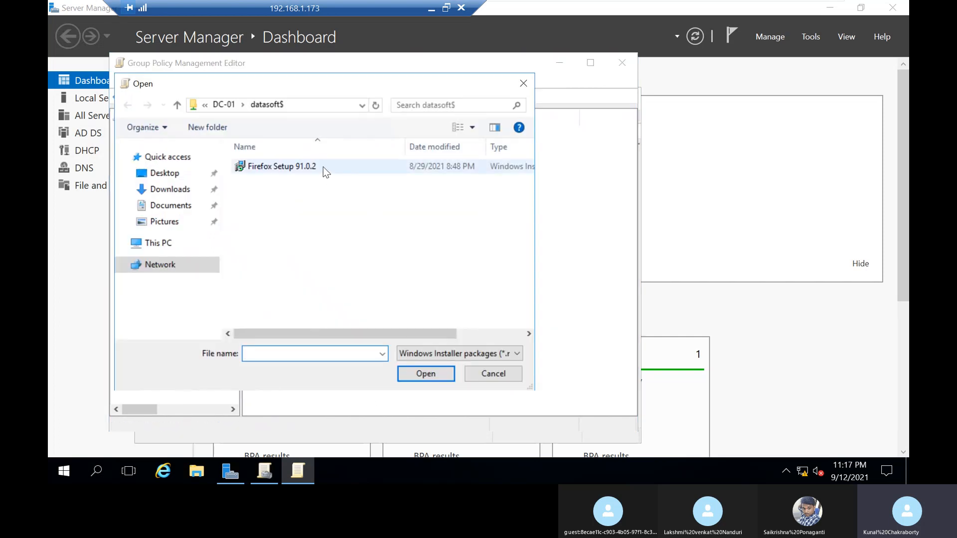
pyautogui.click(324, 169)
pyautogui.click(447, 379)
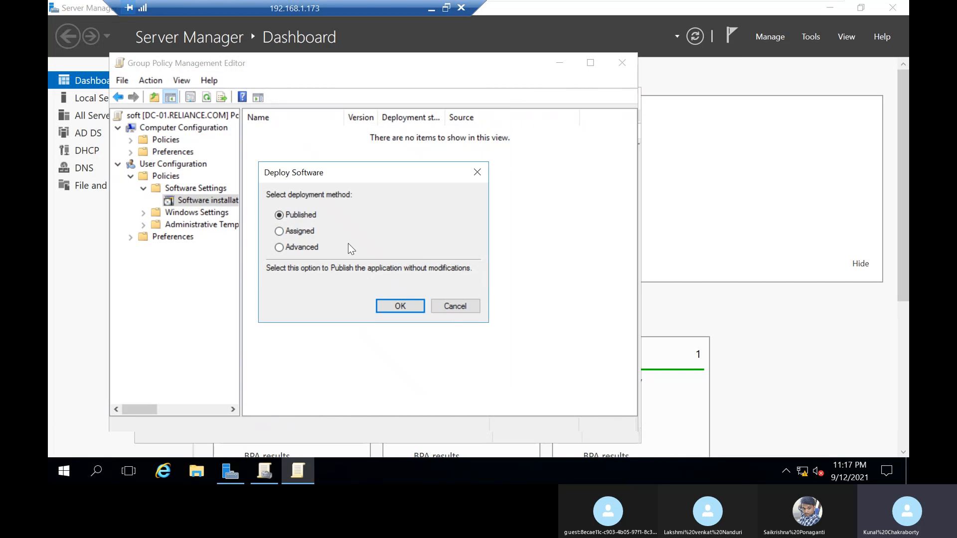
pyautogui.click(299, 231)
pyautogui.click(400, 305)
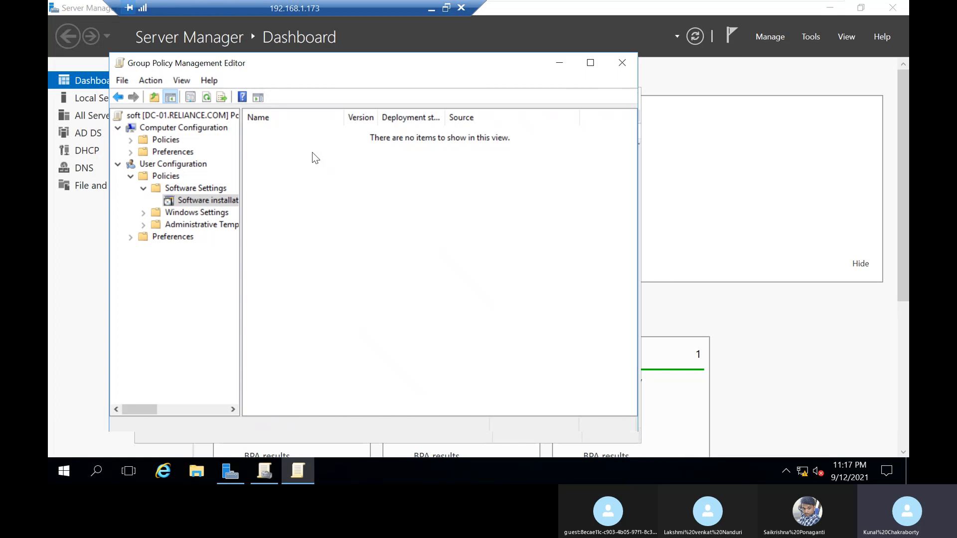
pyautogui.moveTo(514, 5)
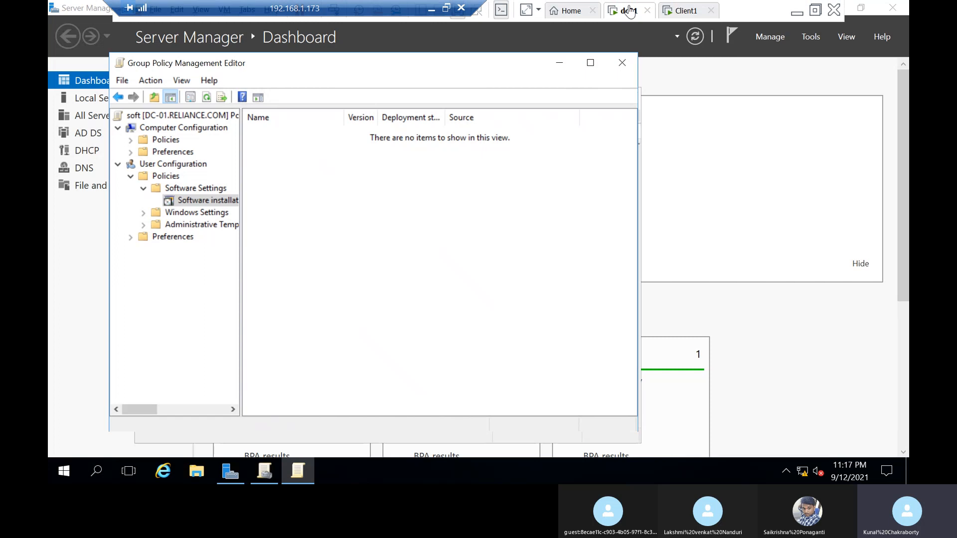
pyautogui.click(685, 12)
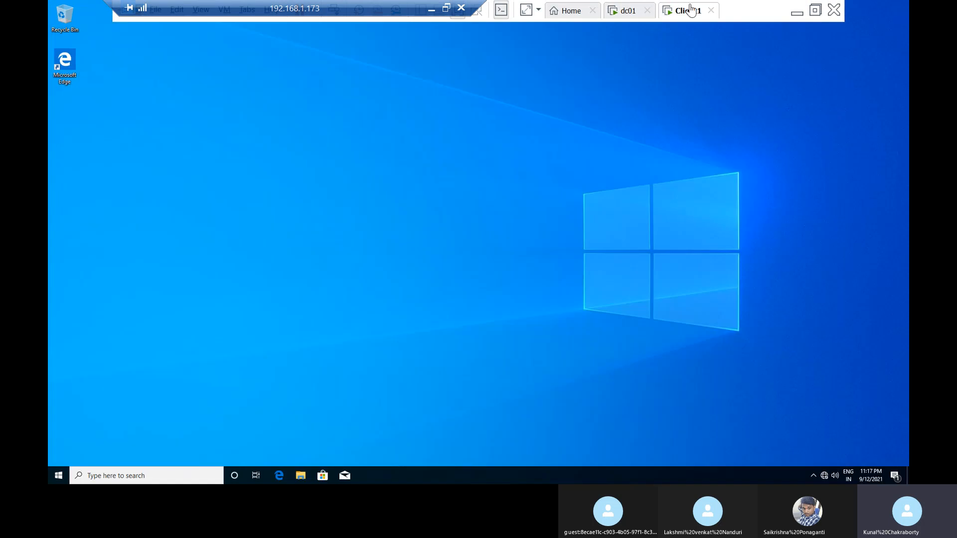
pyautogui.click(629, 17)
# Step: In the Mozilla Firefox 91.0.2 package's deployment options, enable installing the application at logon
pyautogui.click(319, 132)
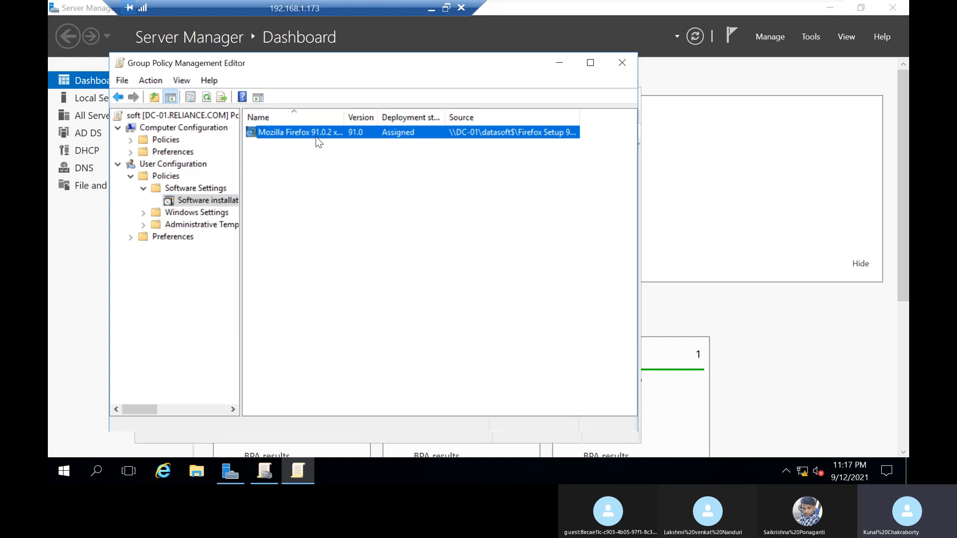
pyautogui.rightClick(316, 135)
pyautogui.click(377, 235)
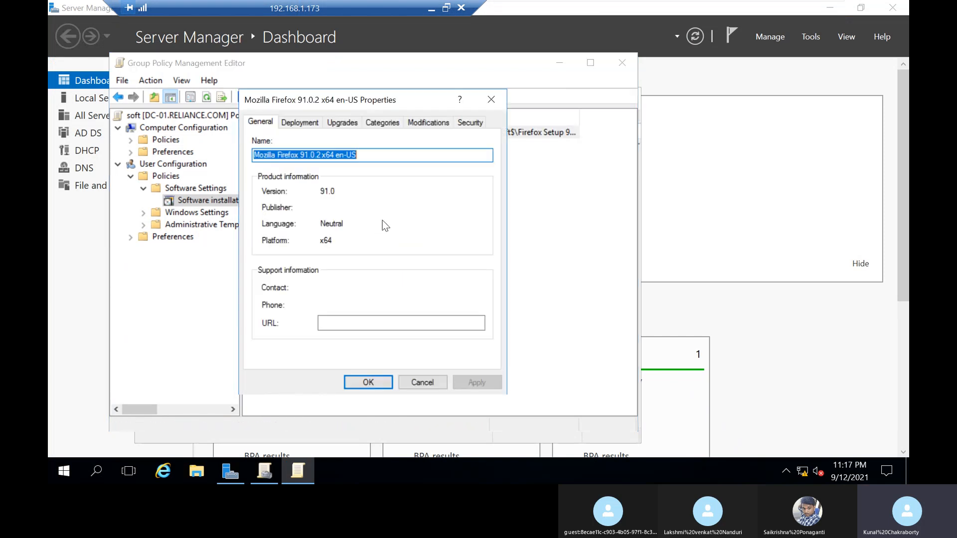
pyautogui.click(319, 126)
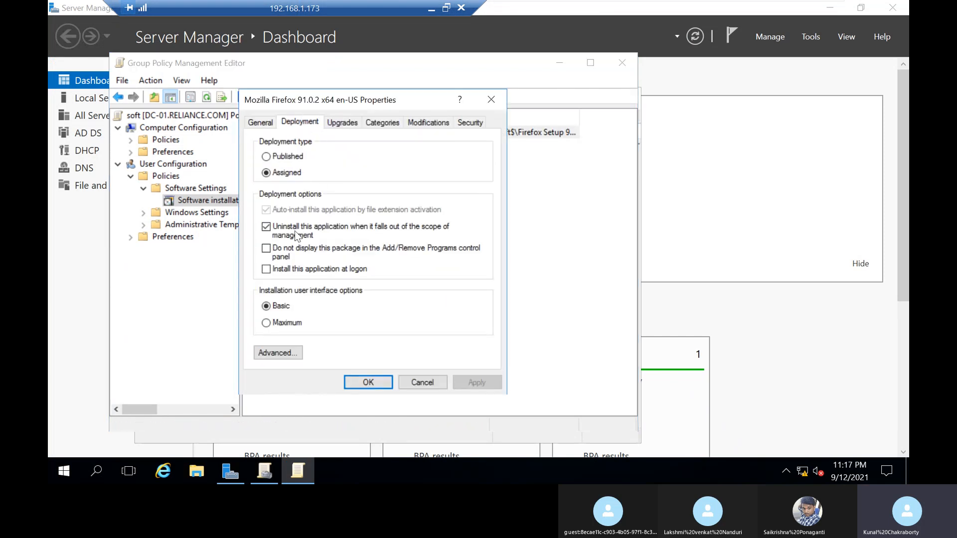
pyautogui.click(293, 270)
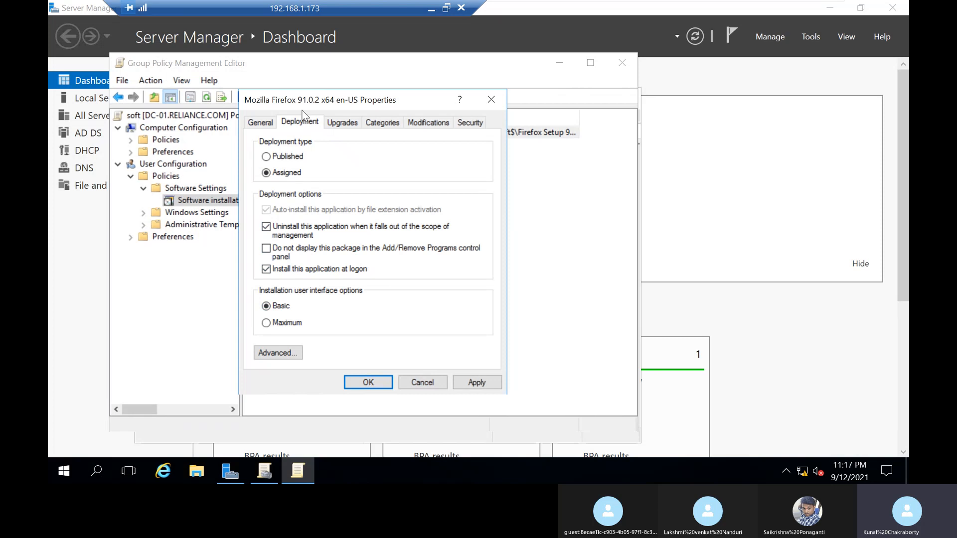
pyautogui.click(342, 123)
pyautogui.click(428, 123)
pyautogui.click(469, 123)
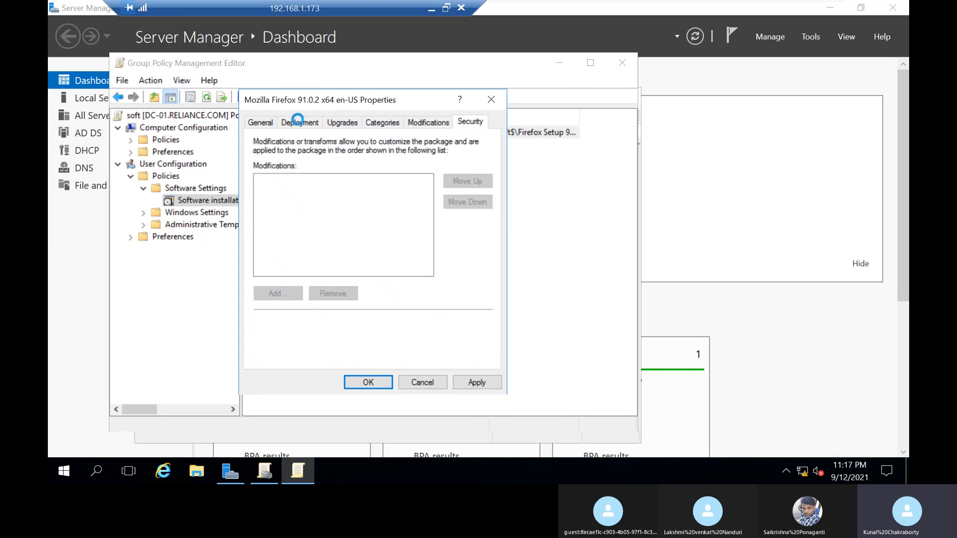
pyautogui.click(300, 123)
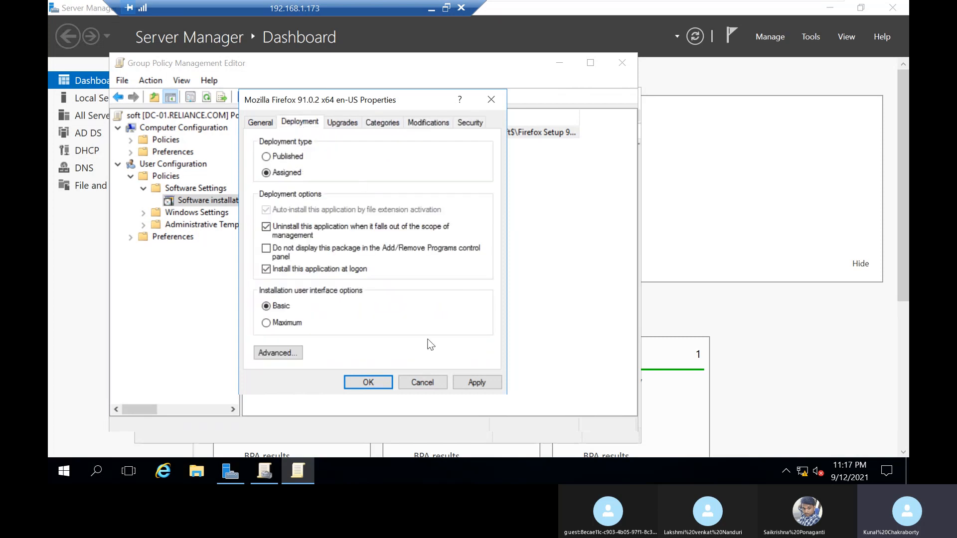
pyautogui.click(368, 382)
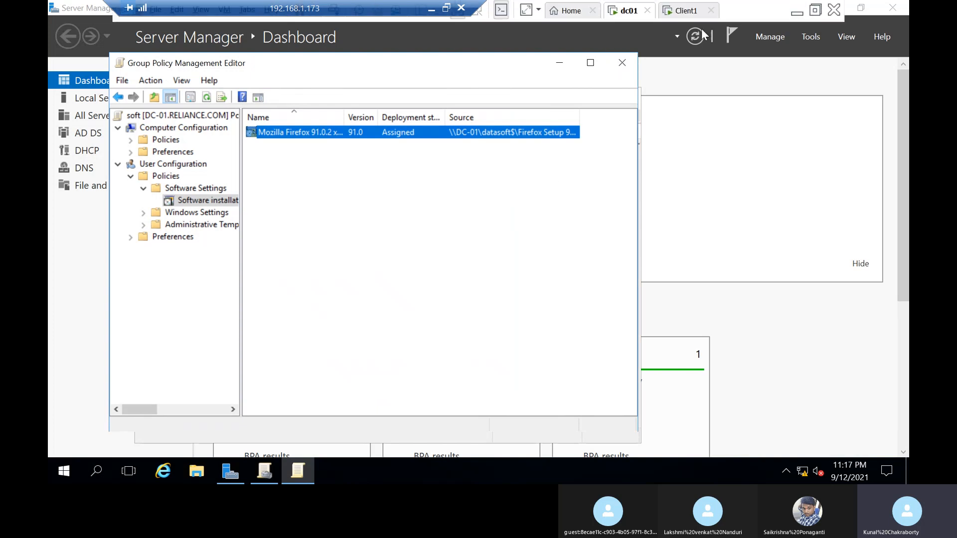
# Step: Switch to Client1 and run gpupdate /force in a command prompt, answering n to the log-off question
pyautogui.click(685, 10)
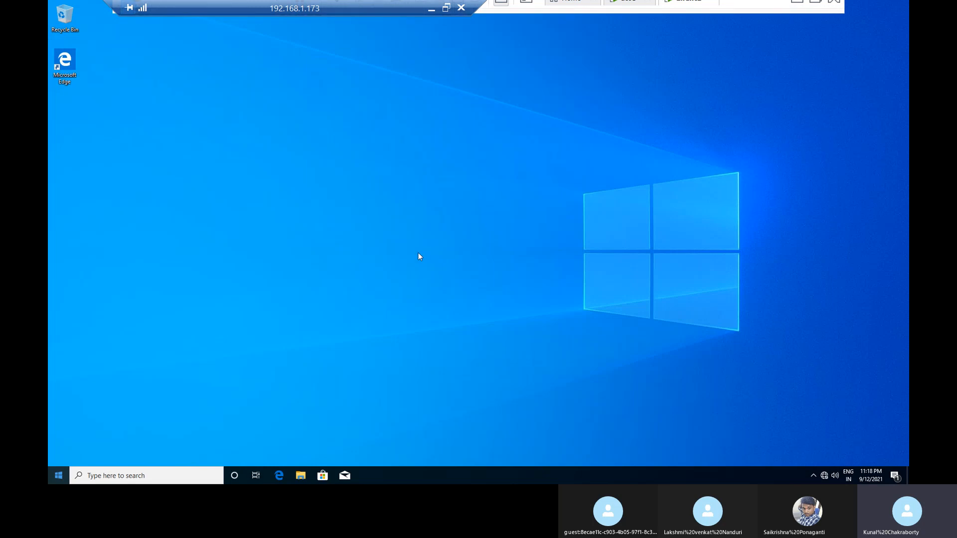
pyautogui.press('super+r')
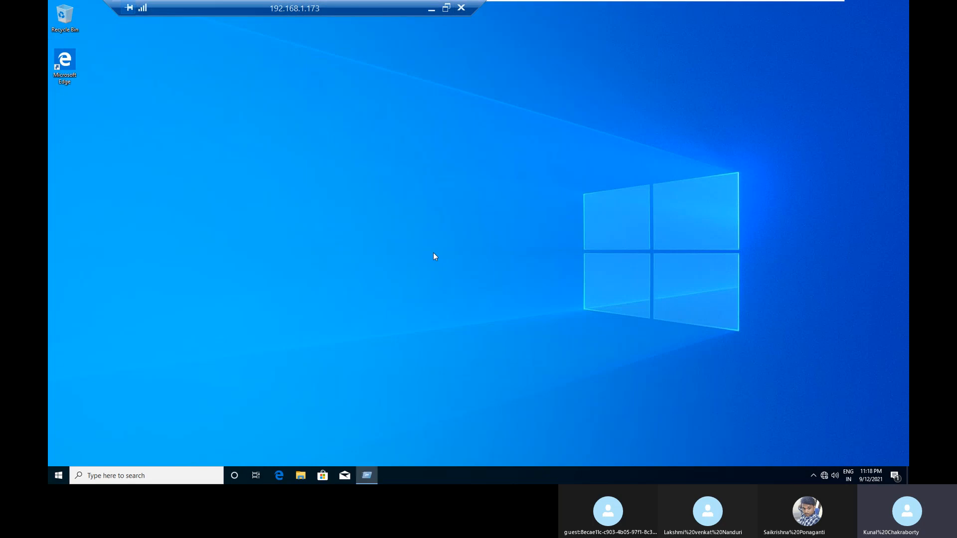
pyautogui.press('Return')
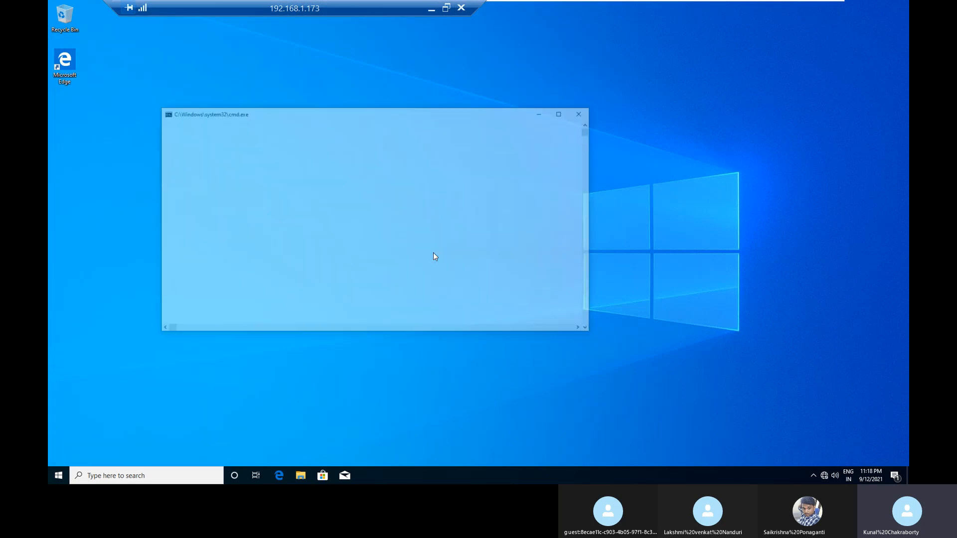
pyautogui.write('gpupdate')
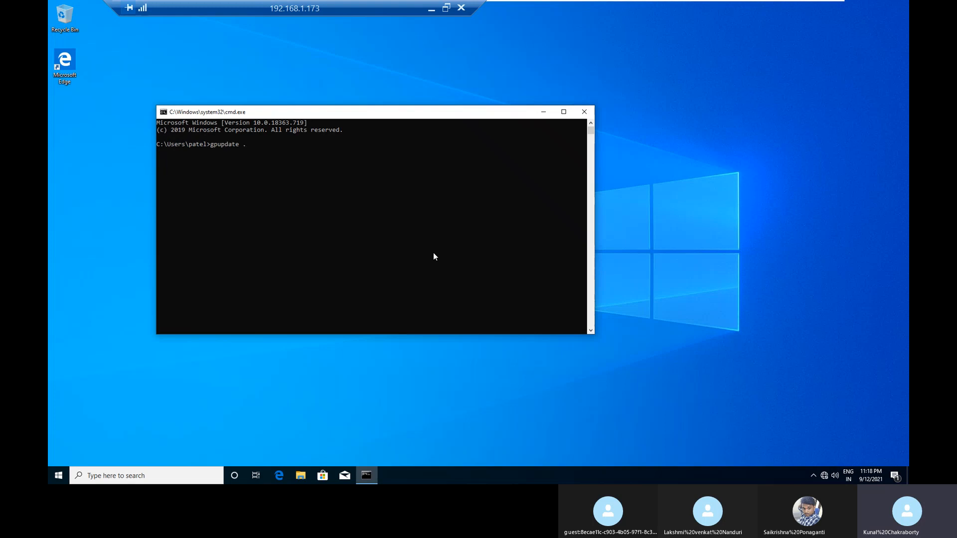
pyautogui.write(' /force')
pyautogui.press('Return')
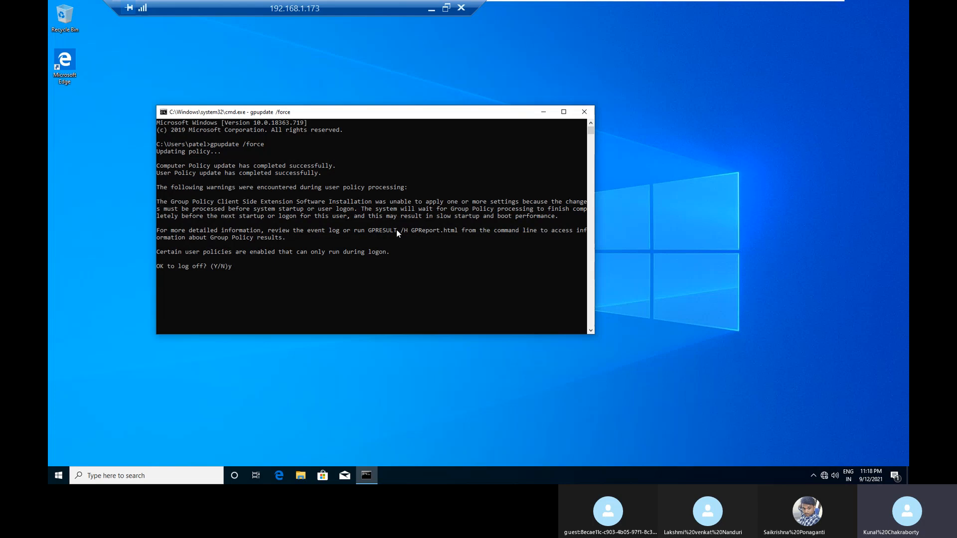
pyautogui.write('n')
pyautogui.press('Return')
# Step: Ping 192.168.1.1 from Client1 to test network connectivity
pyautogui.write('ping 192.168.1.1')
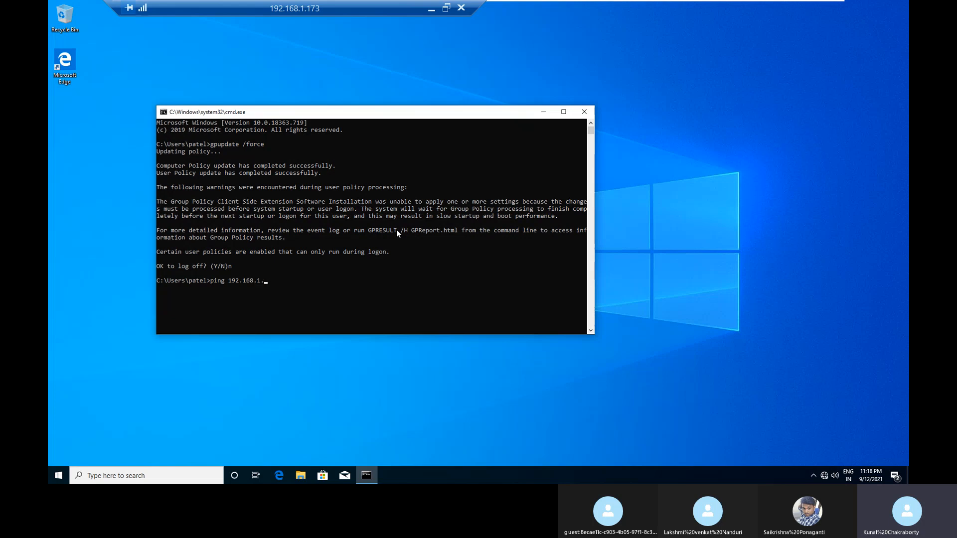
pyautogui.press('Return')
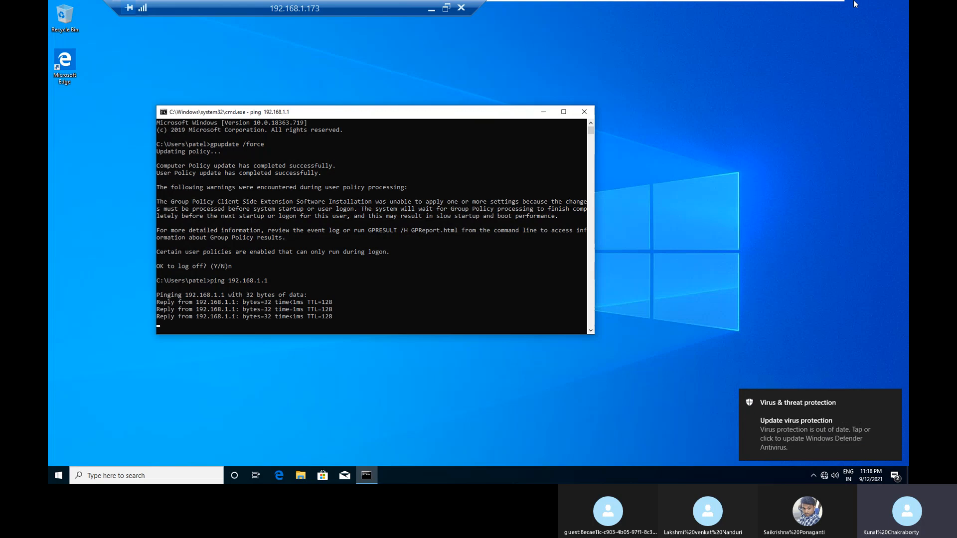
# Step: Switch to dc01, open a command prompt there and enter the start of the client's address, 192.168
pyautogui.moveTo(757, 1)
pyautogui.click(627, 4)
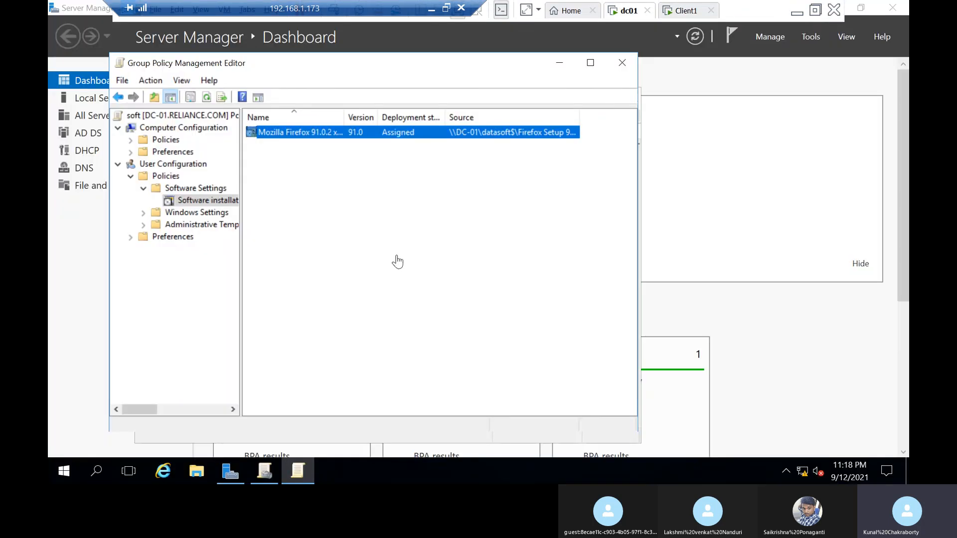
pyautogui.press('super+r')
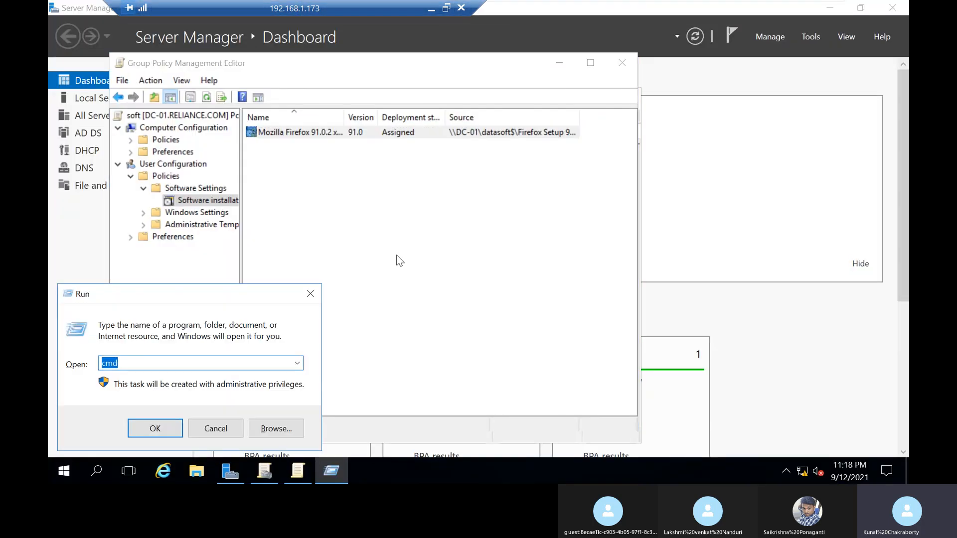
pyautogui.press('Return')
pyautogui.write('192')
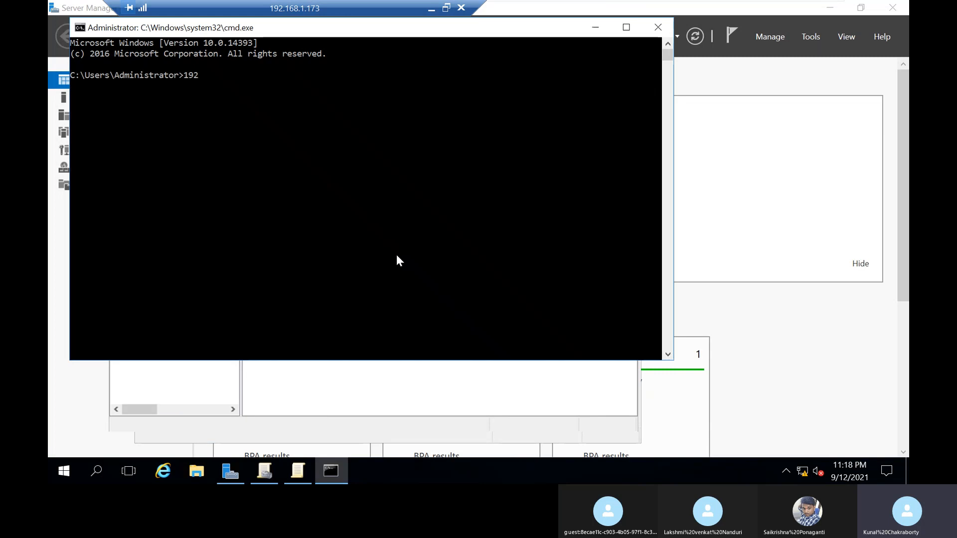
pyautogui.write('.168')
# Step: Switch to Client1 and run ipconfig in its command prompt to look up the client's IP address
pyautogui.click(695, 11)
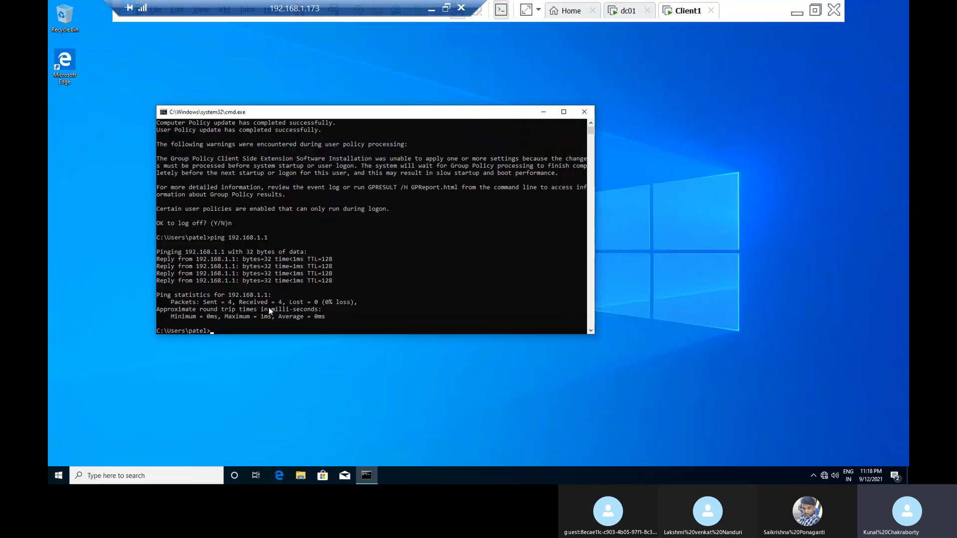
pyautogui.write('ipconfig')
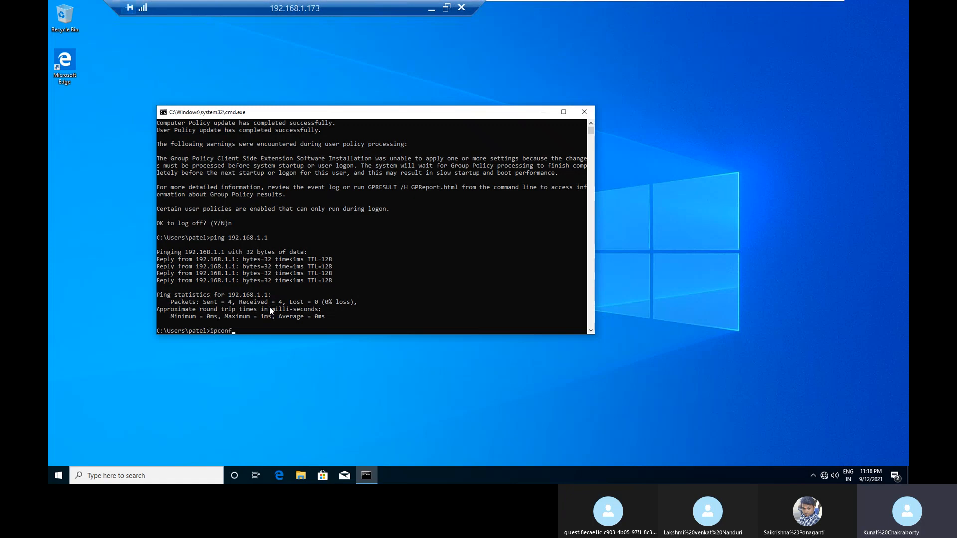
pyautogui.press('Return')
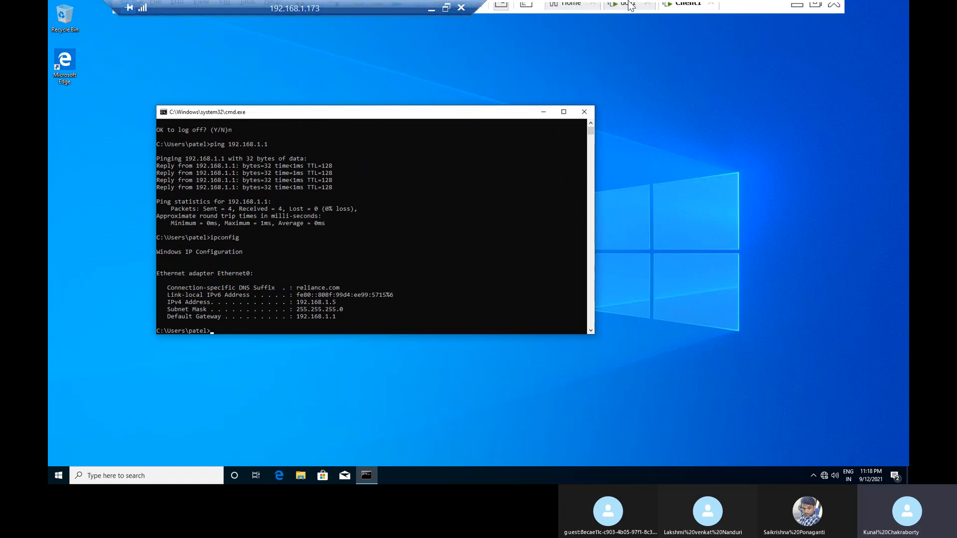
# Step: Switch back to dc01 and ping Client1 at 192.168.1.5 from the command prompt
pyautogui.click(625, 11)
pyautogui.write('1.5')
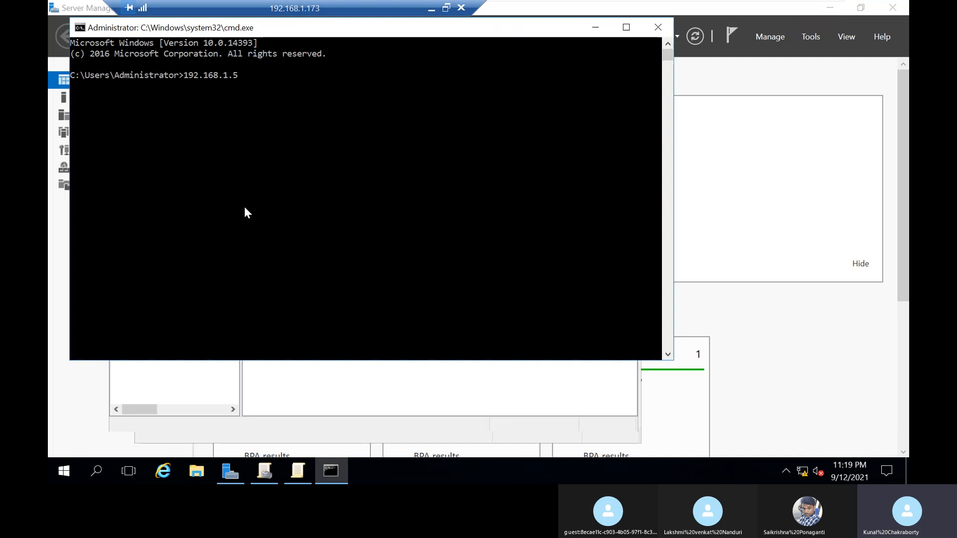
pyautogui.press('Return')
pyautogui.press('Up')
pyautogui.press('Left')
pyautogui.press('Left')
pyautogui.press('Left')
pyautogui.press('Left')
pyautogui.press('Left')
pyautogui.press('Left')
pyautogui.press('Left')
pyautogui.press('Left')
pyautogui.press('Left')
pyautogui.press('Left')
pyautogui.press('Left')
pyautogui.write("ping'")
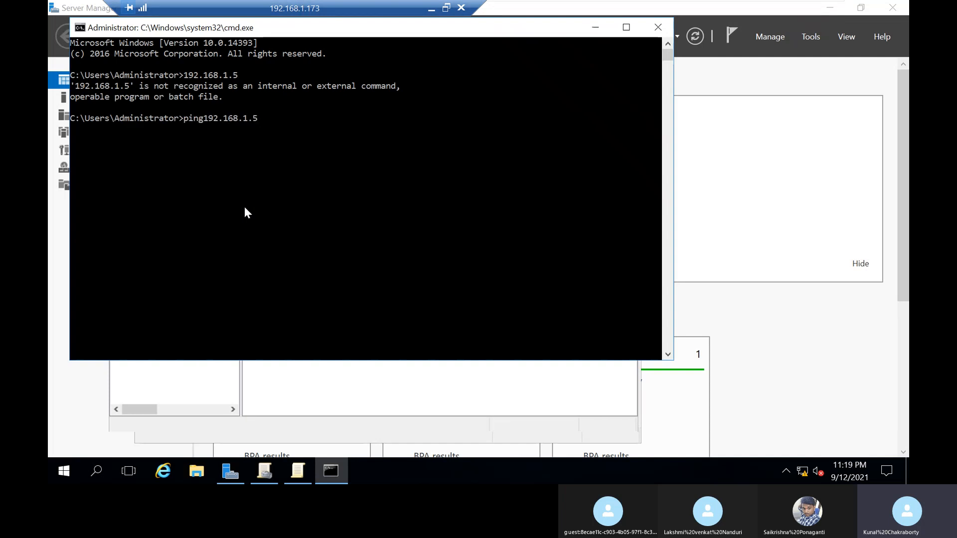
pyautogui.press('Return')
pyautogui.press('Up')
pyautogui.press('Left')
pyautogui.press('Left')
pyautogui.press('Left')
pyautogui.press('Left')
pyautogui.press('Left')
pyautogui.press('Left')
pyautogui.press('Left')
pyautogui.press('Left')
pyautogui.press('Left')
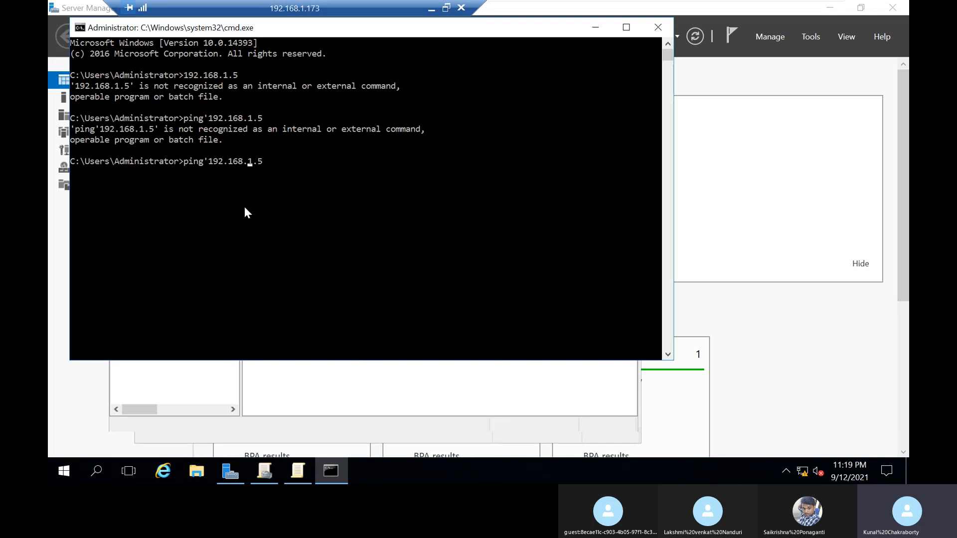
pyautogui.press('Left')
pyautogui.press('Left')
pyautogui.press('BackSpace')
pyautogui.press('Return')
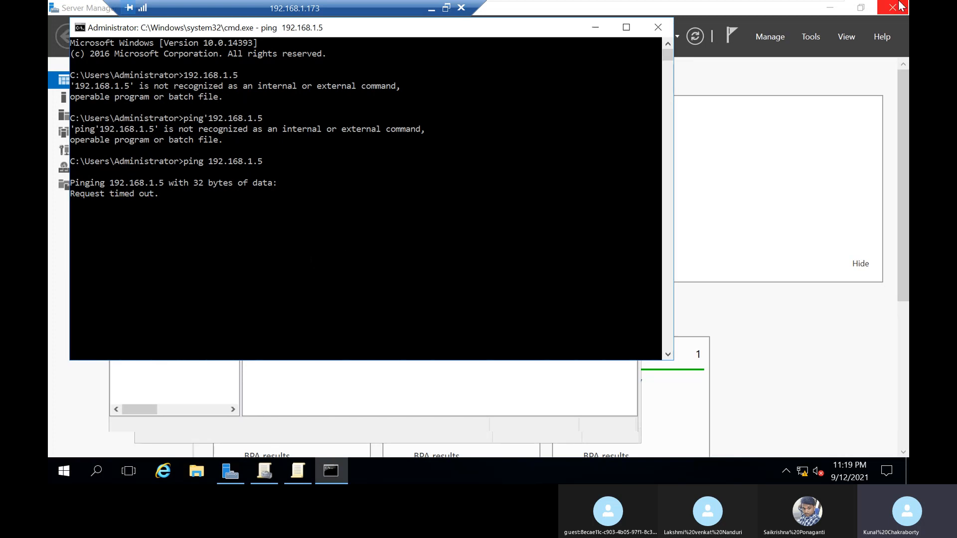
# Step: Switch to Client1, search for the firewall settings and check the firewall status
pyautogui.moveTo(690, 2)
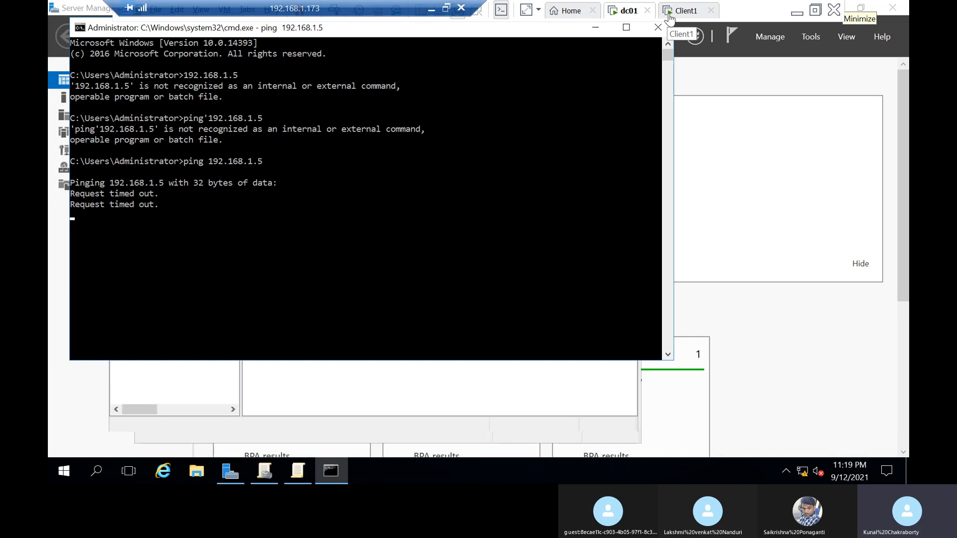
pyautogui.click(669, 15)
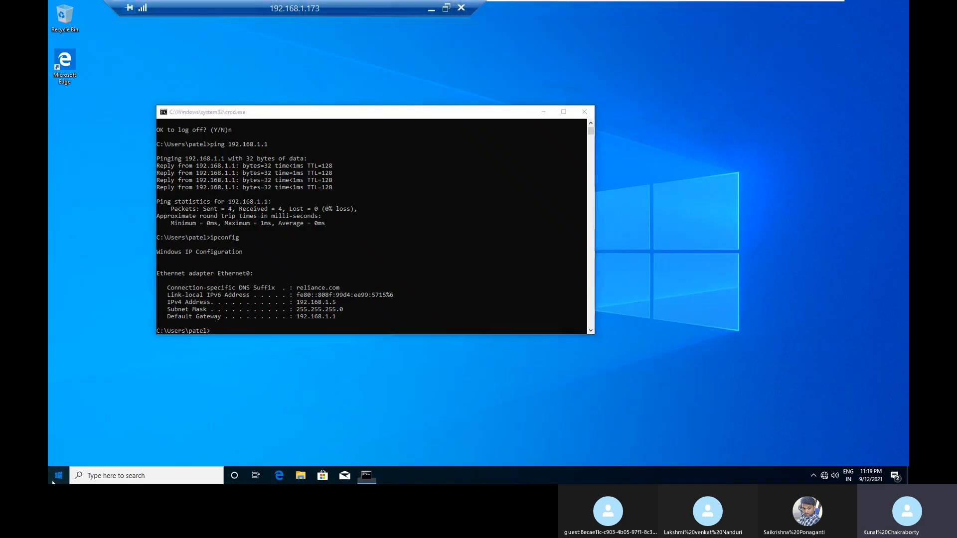
pyautogui.click(53, 482)
pyautogui.write('fire')
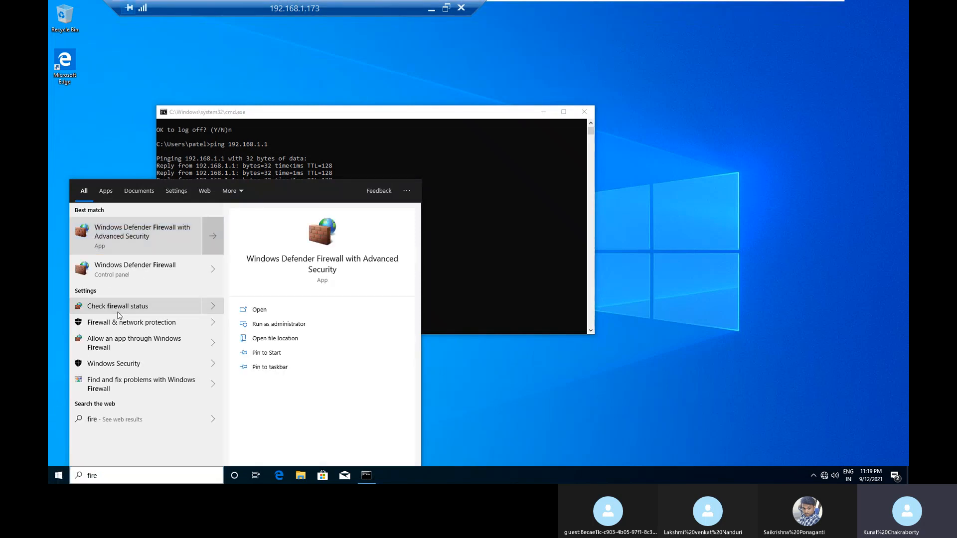
pyautogui.click(118, 312)
pyautogui.click(578, 238)
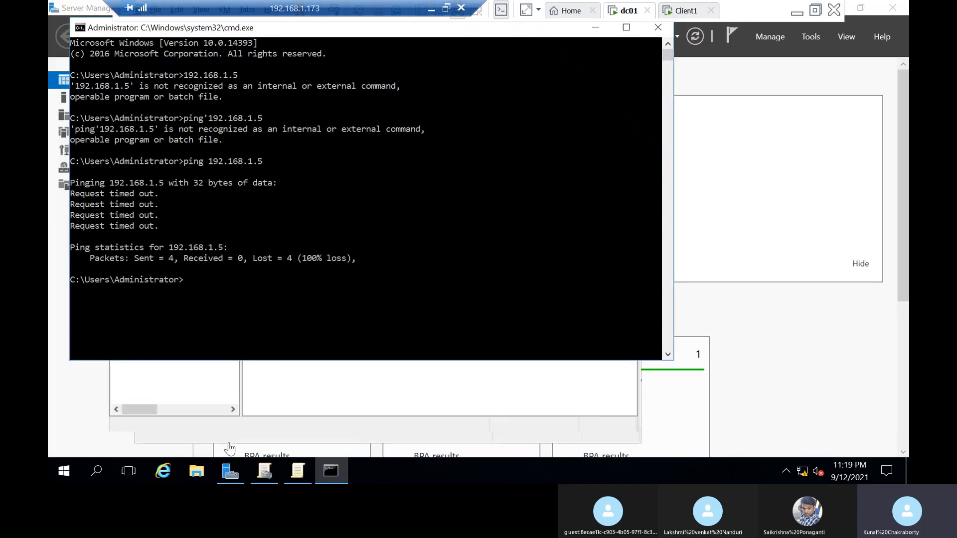
# Step: On dc01, open Group Policy Management and delete the user_policy link from the users OU under HR
pyautogui.click(298, 471)
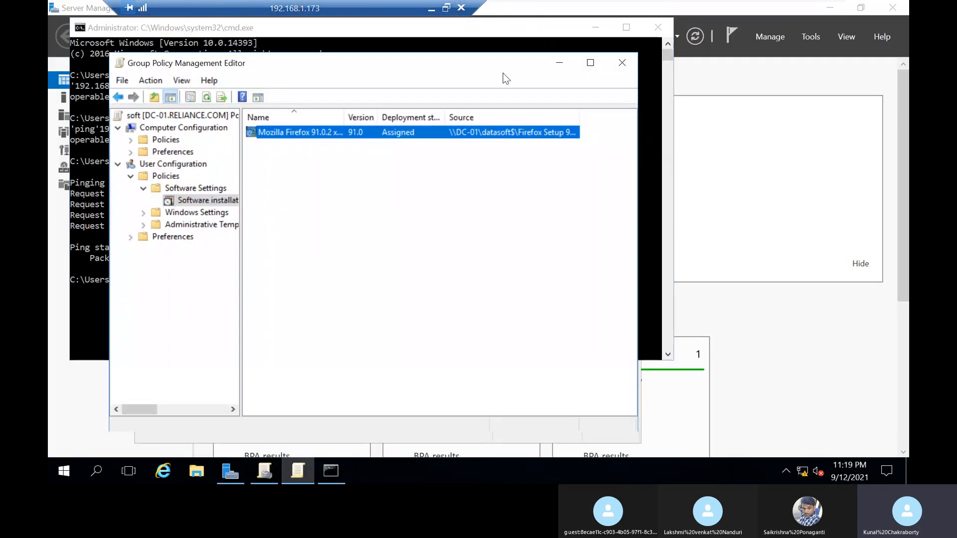
pyautogui.click(811, 34)
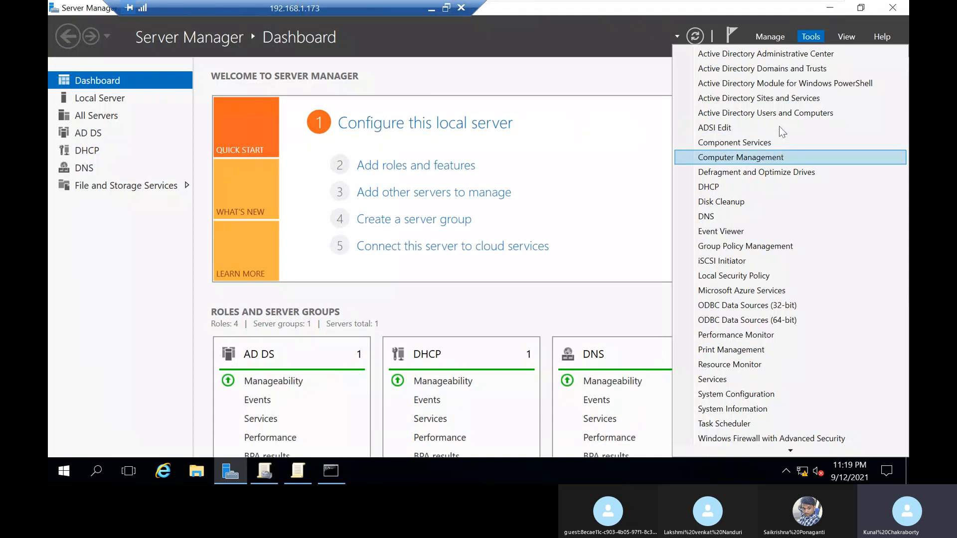
pyautogui.click(771, 247)
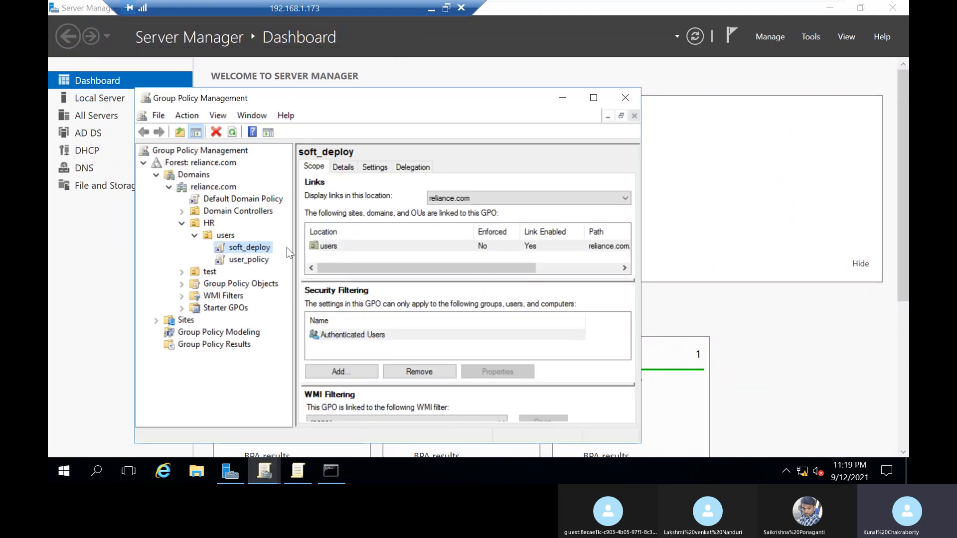
pyautogui.click(252, 260)
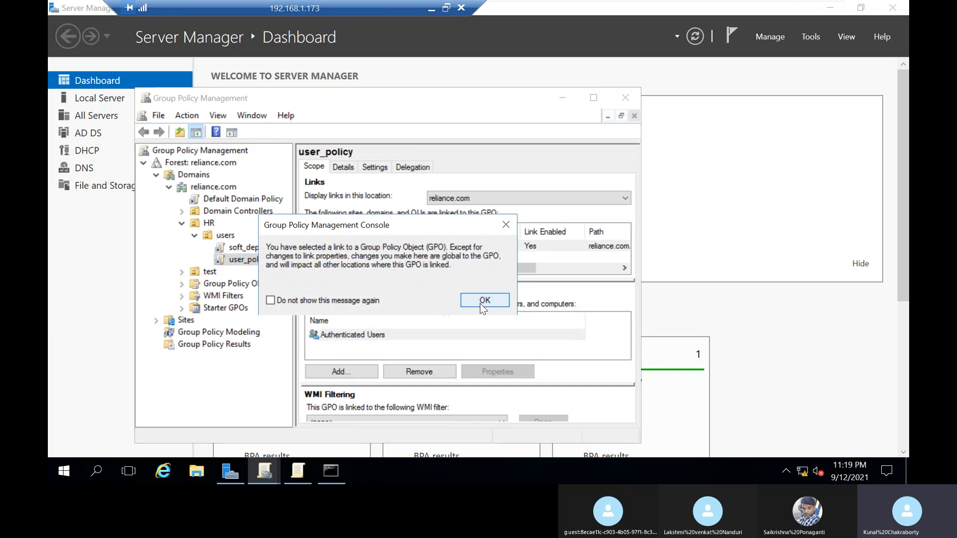
pyautogui.click(484, 300)
pyautogui.rightClick(262, 259)
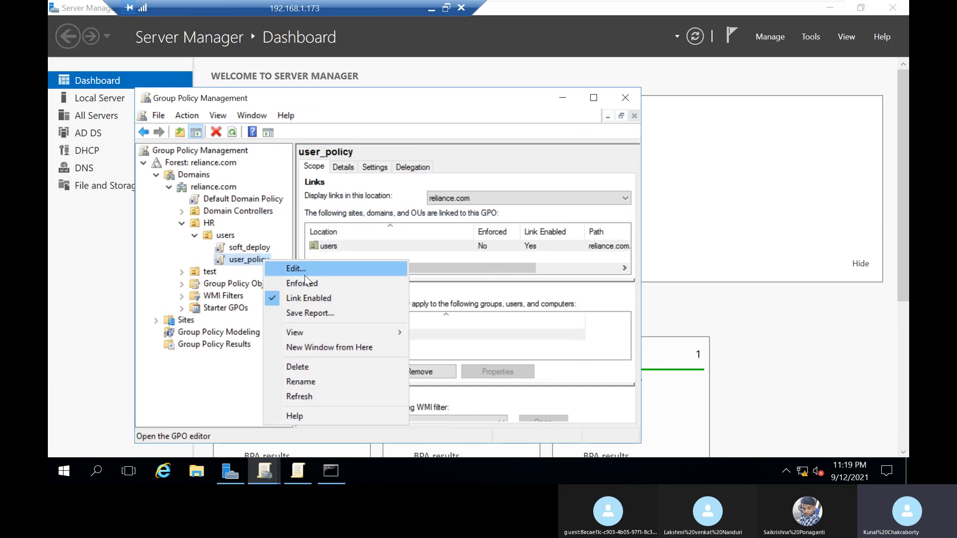
pyautogui.click(304, 370)
pyautogui.click(398, 306)
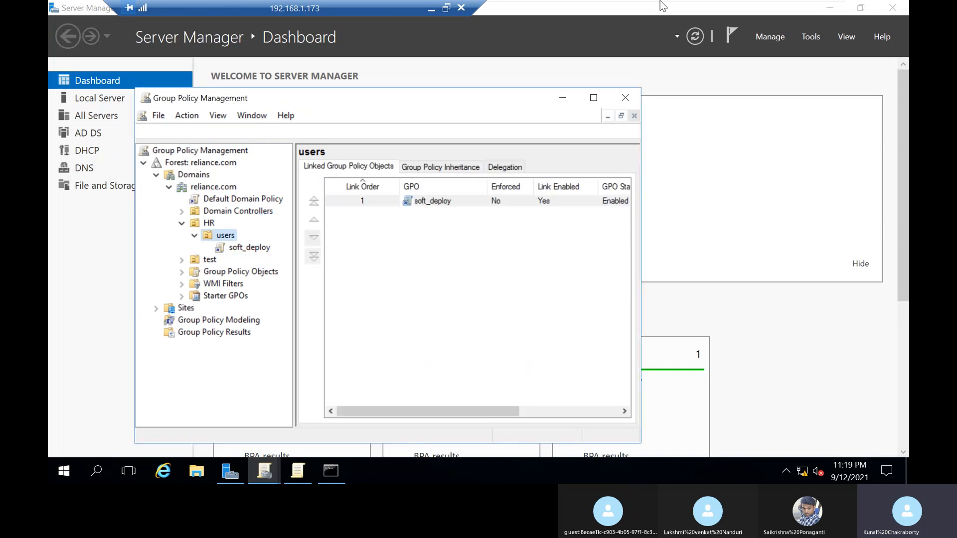
# Step: Switch to Client1 and run gpupdate /force in the command prompt
pyautogui.moveTo(642, 5)
pyautogui.click(682, 11)
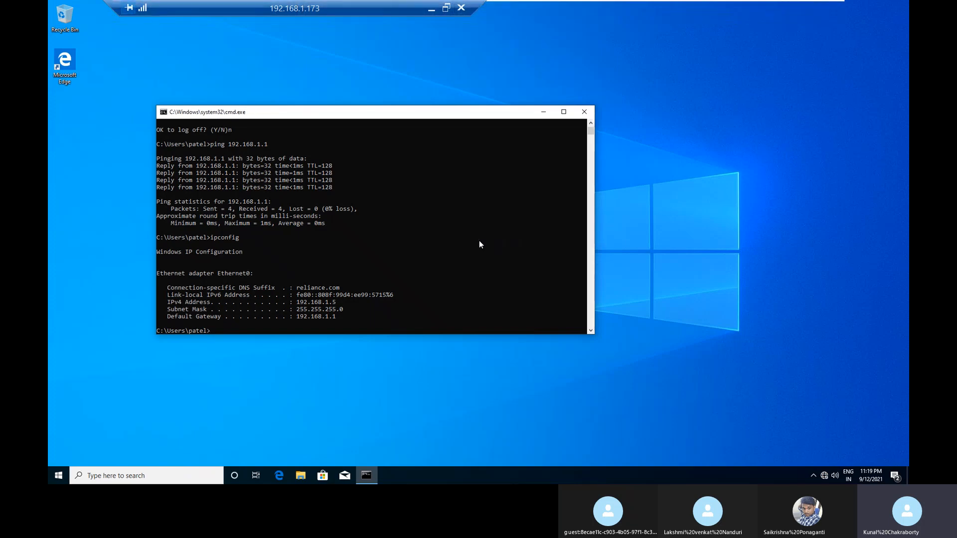
pyautogui.scroll(4, 448, 223)
pyautogui.scroll(-6, 446, 226)
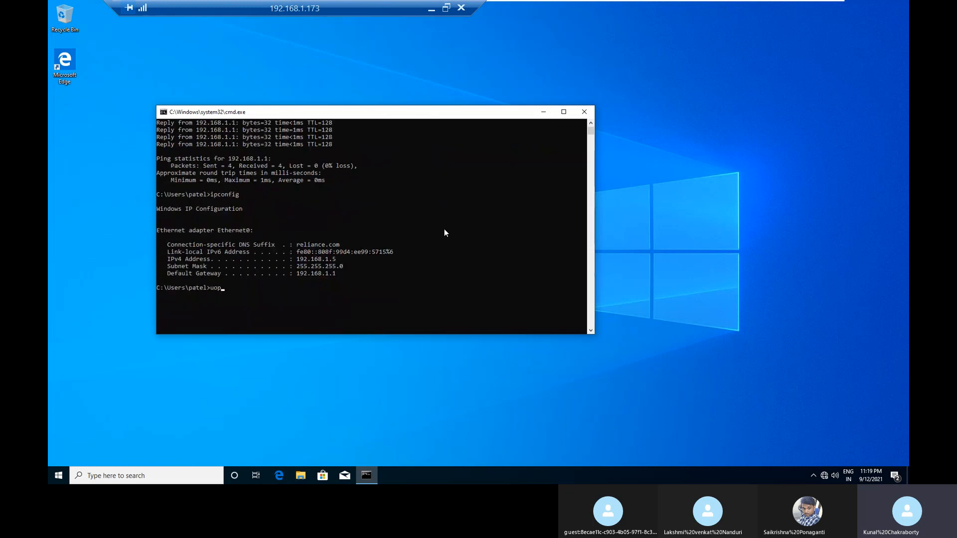
pyautogui.write('update')
pyautogui.press('BackSpace')
pyautogui.press('BackSpace')
pyautogui.press('BackSpace')
pyautogui.press('BackSpace')
pyautogui.press('BackSpace')
pyautogui.press('BackSpace')
pyautogui.write('gpupdate /force')
pyautogui.press('Return')
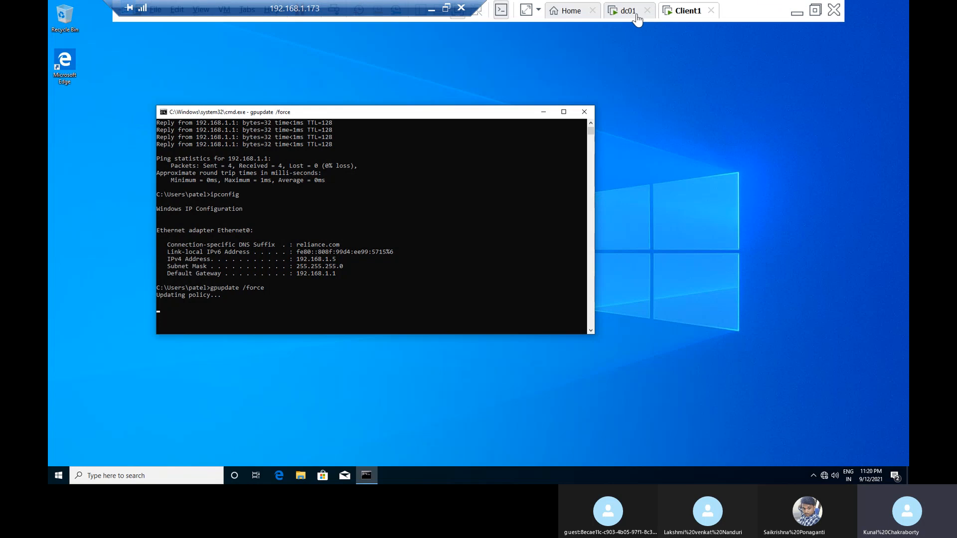
# Step: Switch to dc01 and review the results of the ping to 192.168.1.5 in the command prompt
pyautogui.click(629, 10)
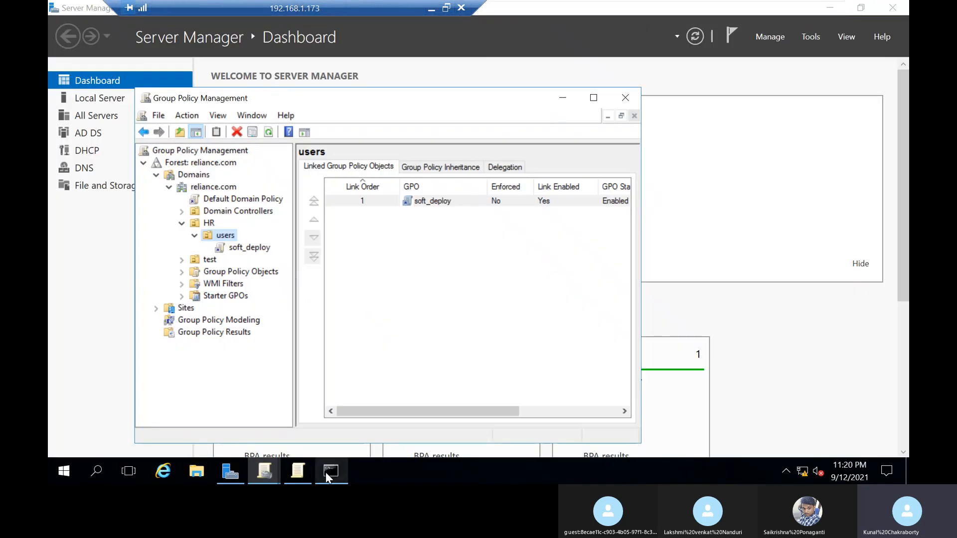
pyautogui.click(326, 470)
pyautogui.moveTo(98, 195); pyautogui.dragTo(141, 224)
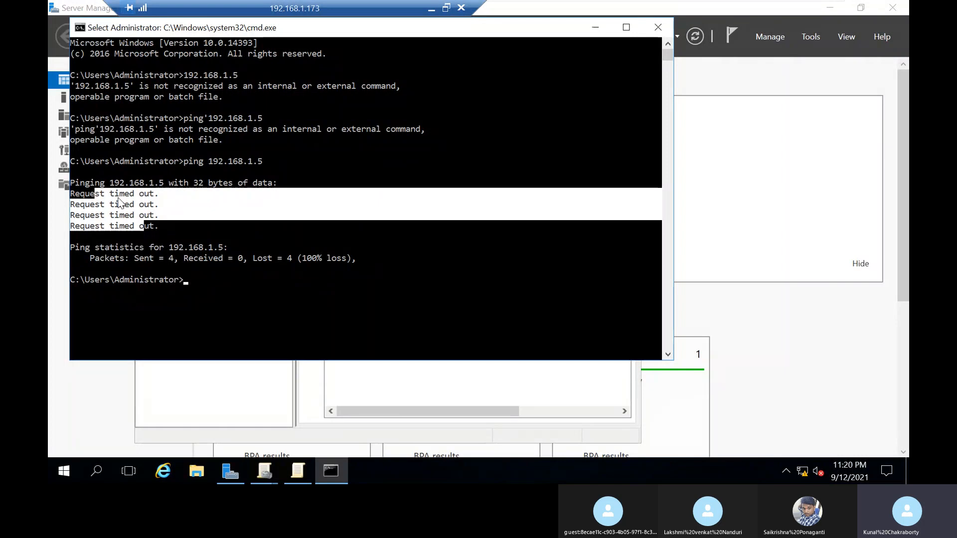
pyautogui.moveTo(116, 196); pyautogui.dragTo(160, 237)
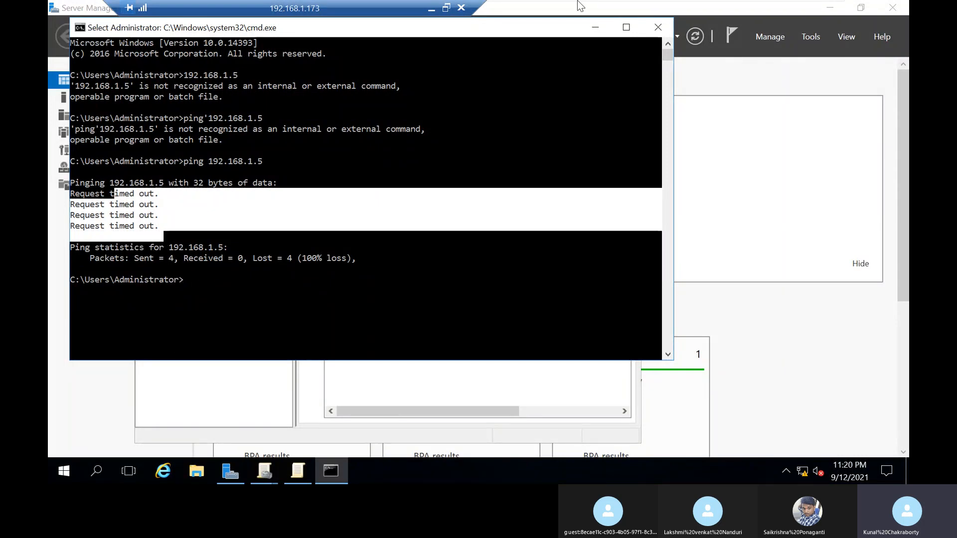
# Step: Return to Client1, review the gpupdate output and answer n to the log-off question
pyautogui.moveTo(678, 6)
pyautogui.click(680, 11)
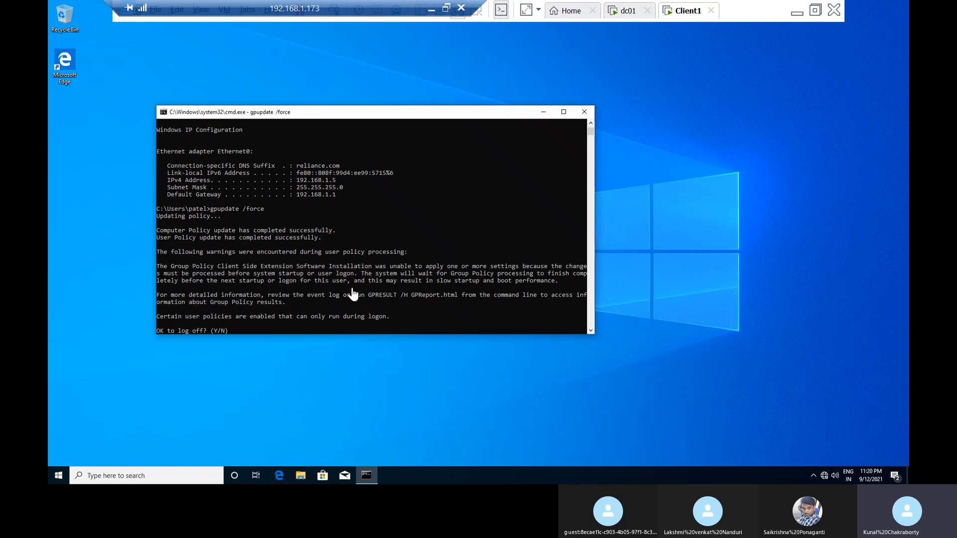
pyautogui.scroll(2, 312, 250)
pyautogui.scroll(-9, 310, 249)
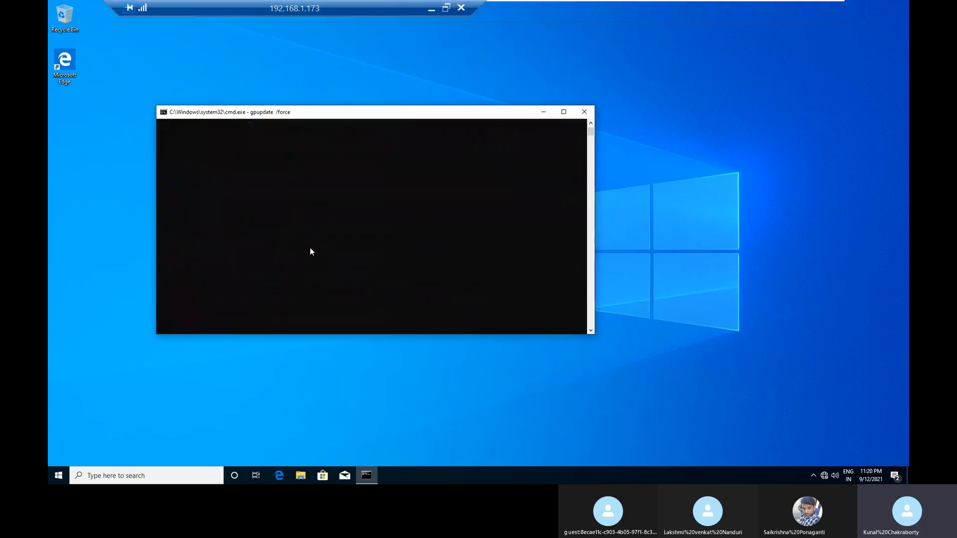
pyautogui.scroll(7, 311, 251)
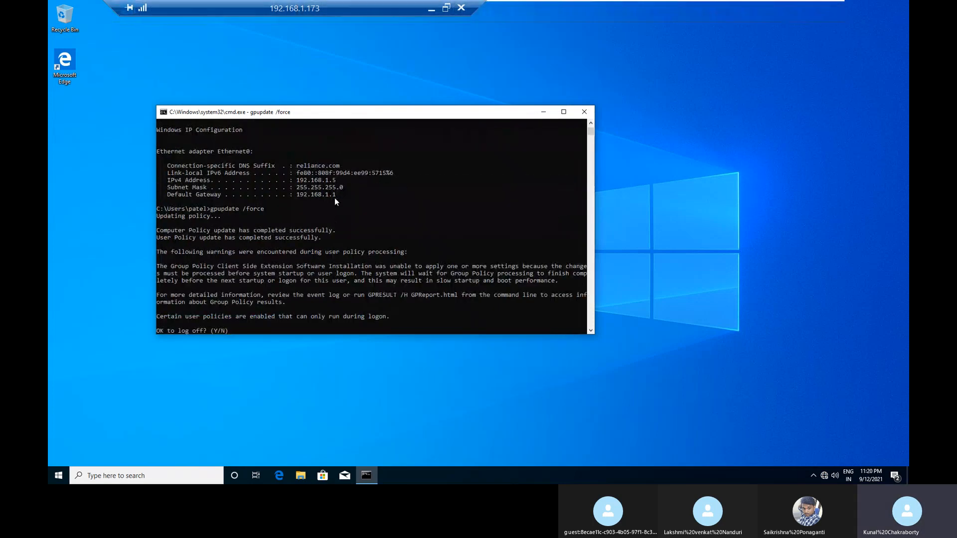
pyautogui.scroll(5, 325, 184)
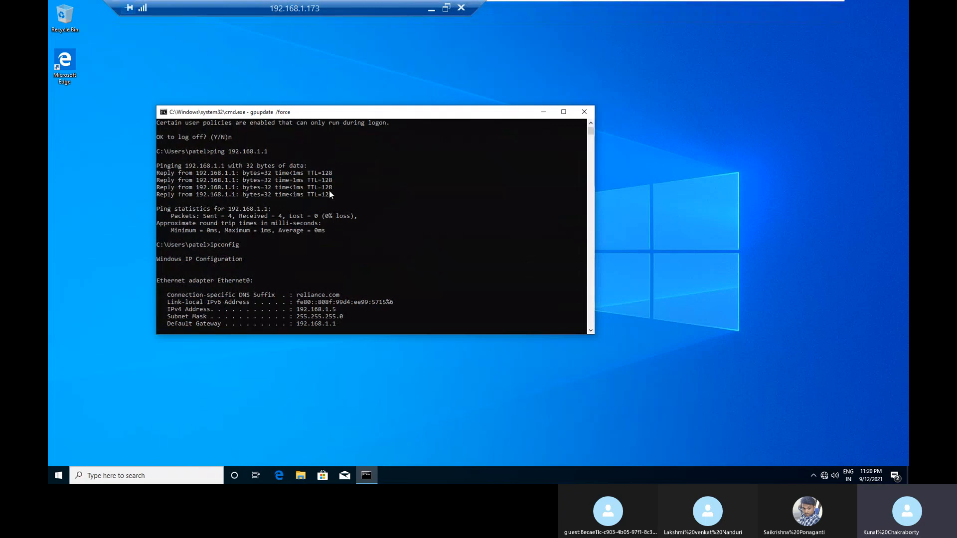
pyautogui.scroll(-3, 401, 255)
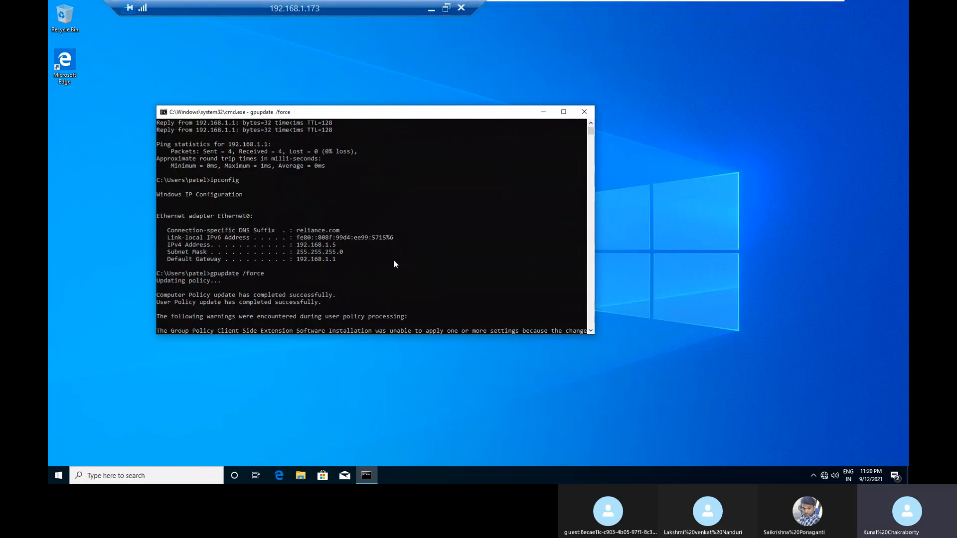
pyautogui.scroll(-5, 393, 264)
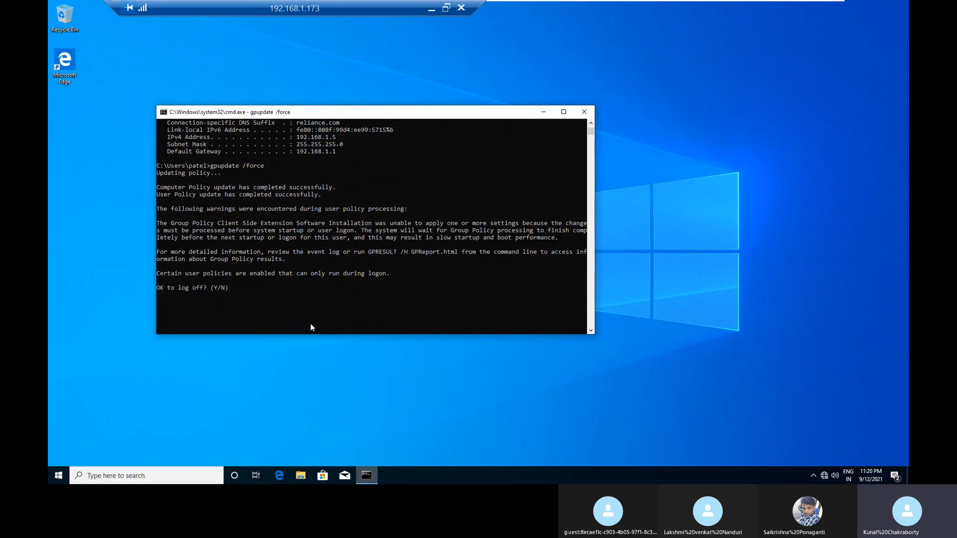
pyautogui.write('n')
pyautogui.press('Return')
pyautogui.click(58, 476)
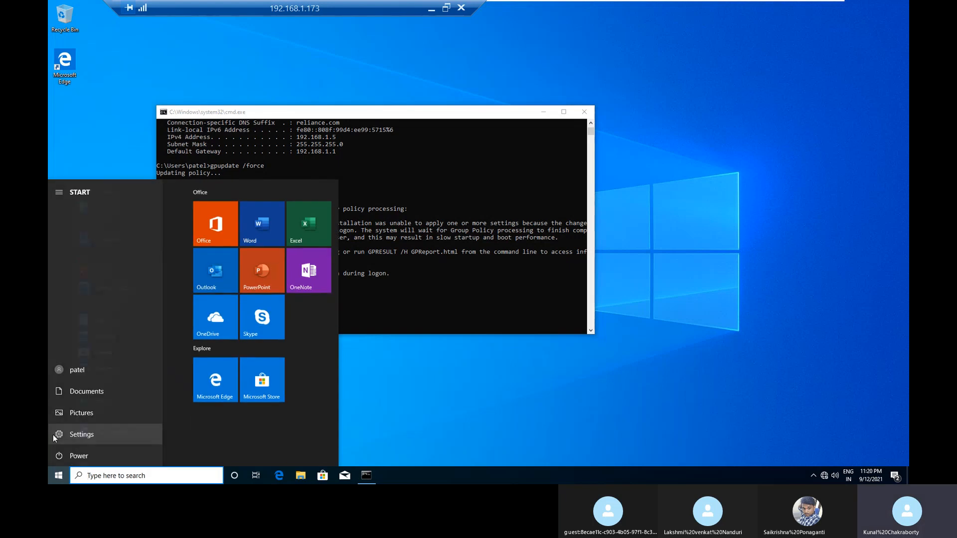
pyautogui.click(55, 435)
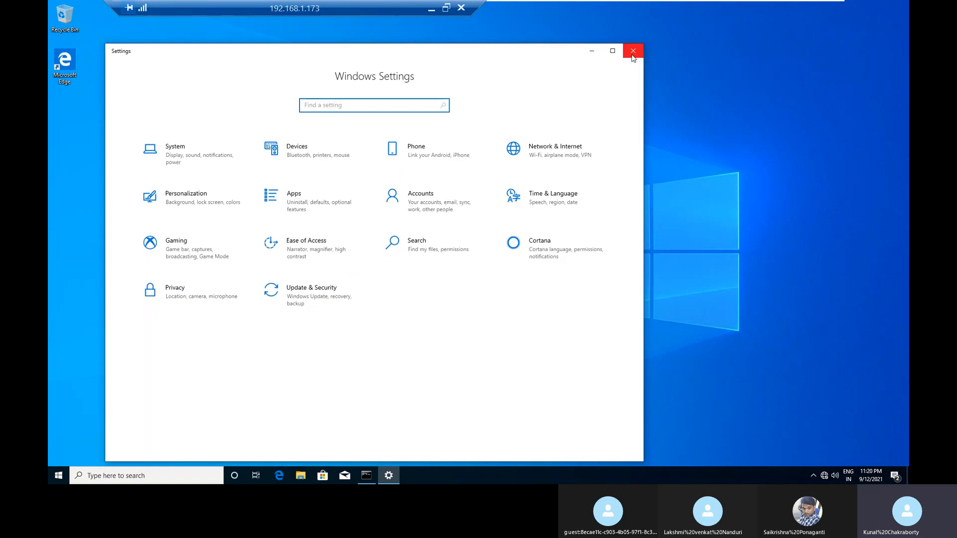
pyautogui.click(632, 52)
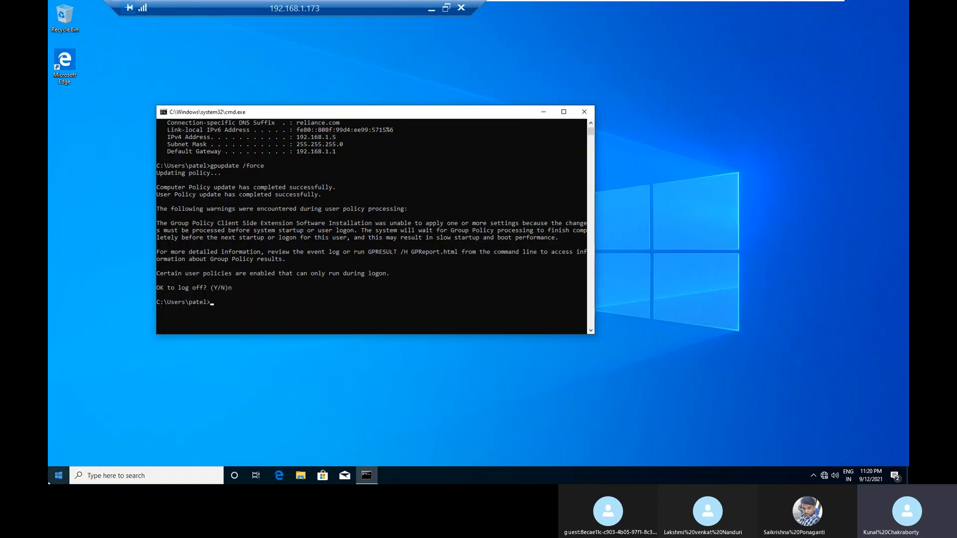
# Step: Search Windows for "check firewall" and open the Check firewall status page
pyautogui.click(49, 481)
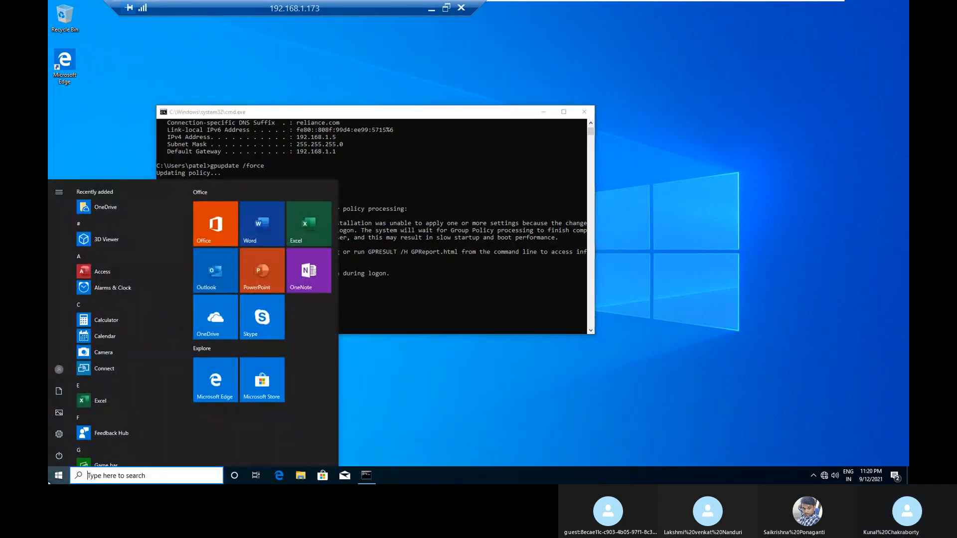
pyautogui.write('check')
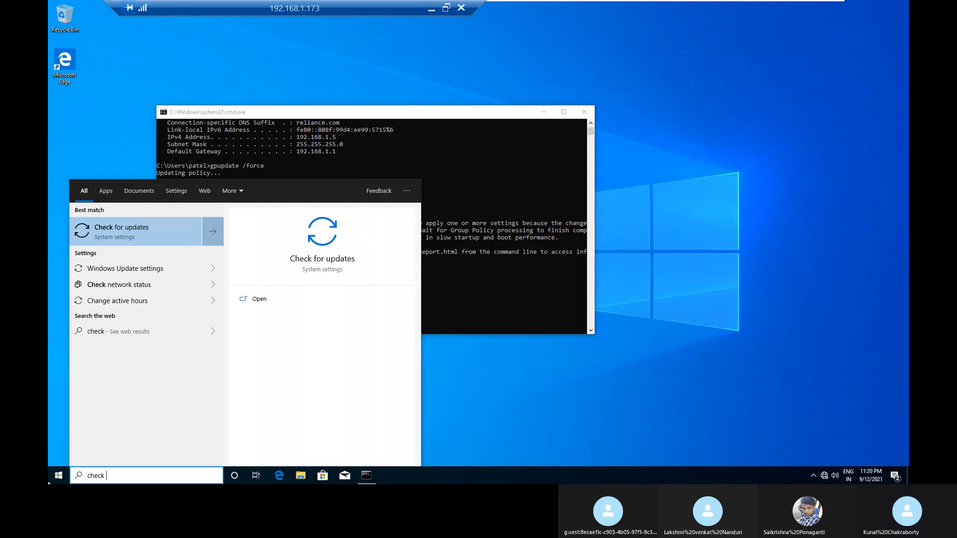
pyautogui.write('fire')
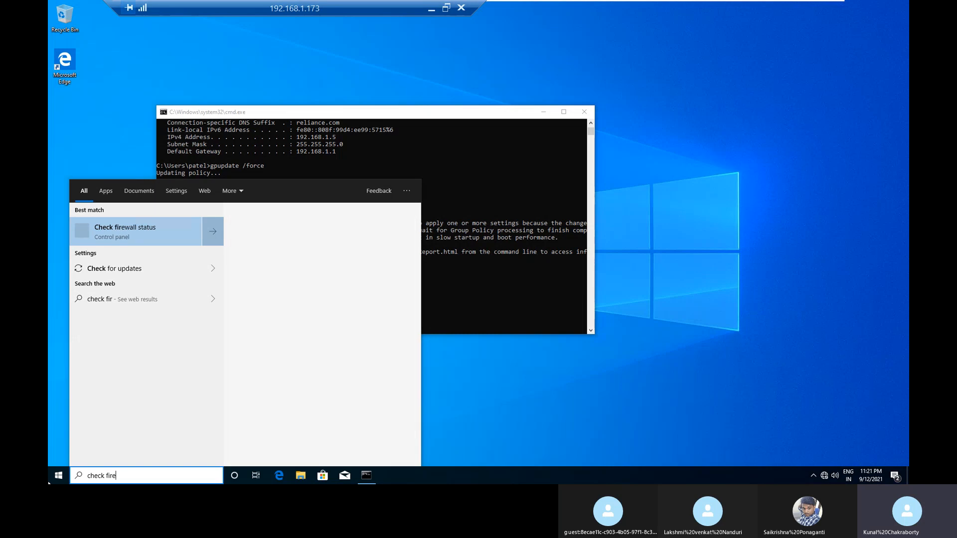
pyautogui.write('wall')
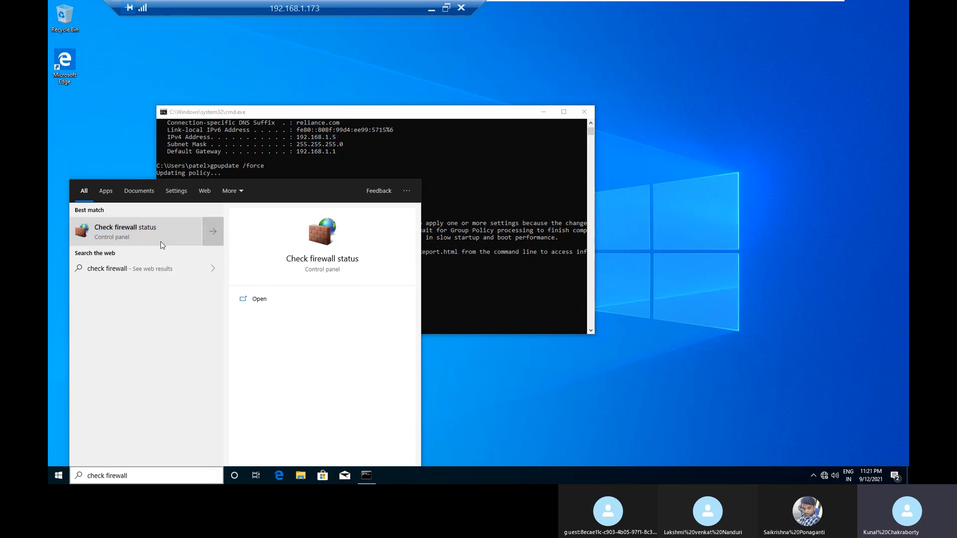
pyautogui.click(160, 242)
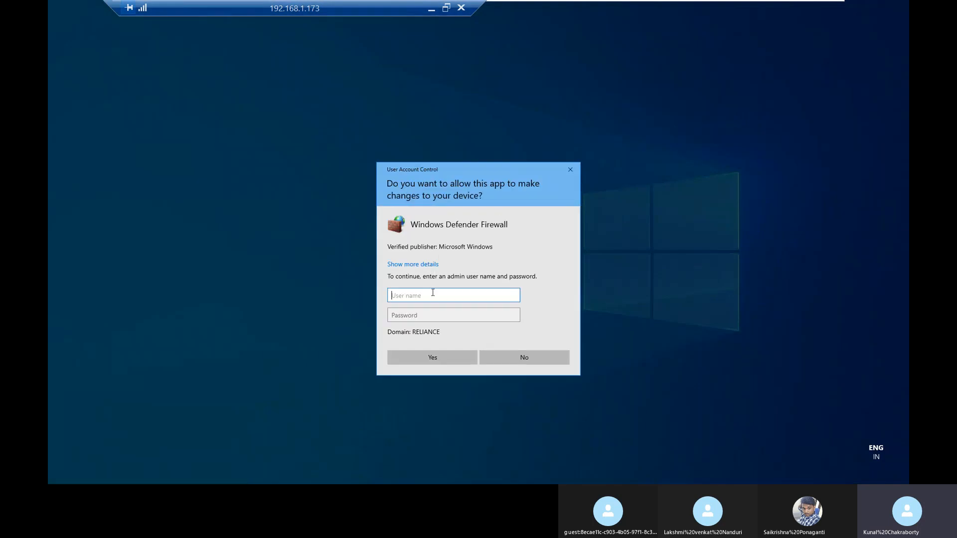
# Step: Open the settings for turning Windows Defender Firewall on or off, authorizing with the administrator user name and the account password
pyautogui.write('administrator')
pyautogui.press('Tab')
pyautogui.write('••••••••••')
pyautogui.press('Return')
pyautogui.click(299, 189)
# Step: Turn off Windows Defender Firewall for the domain, private and public networks, apply the settings and close the firewall window
pyautogui.click(386, 202)
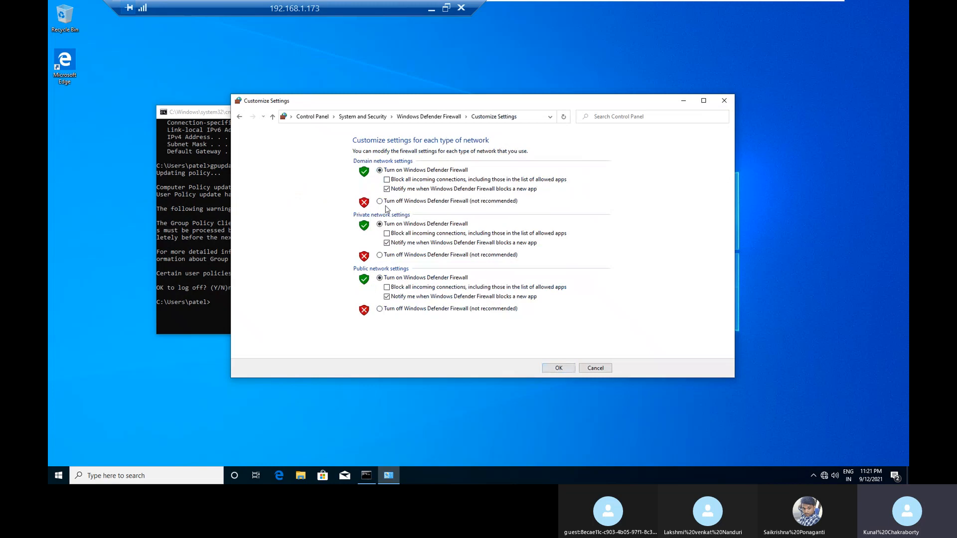
pyautogui.click(406, 256)
pyautogui.click(412, 310)
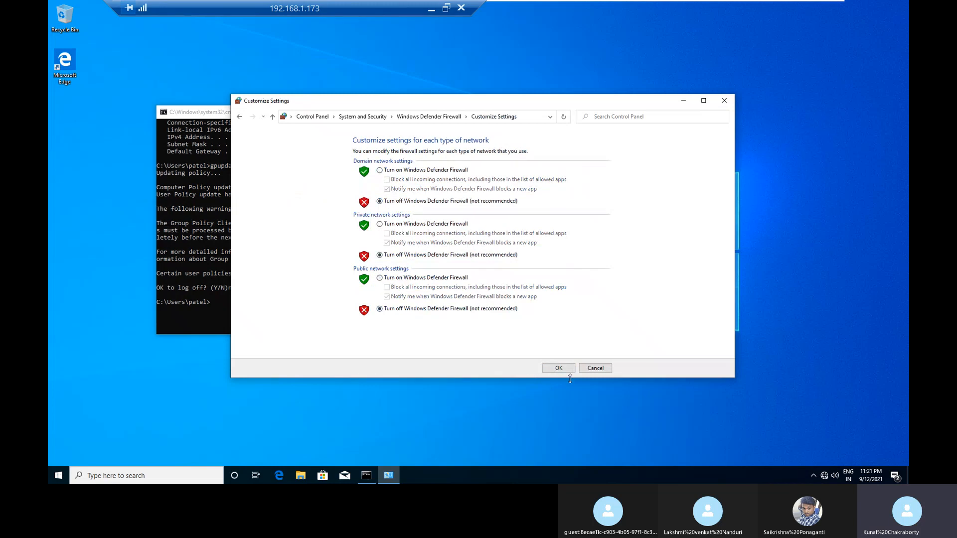
pyautogui.click(559, 368)
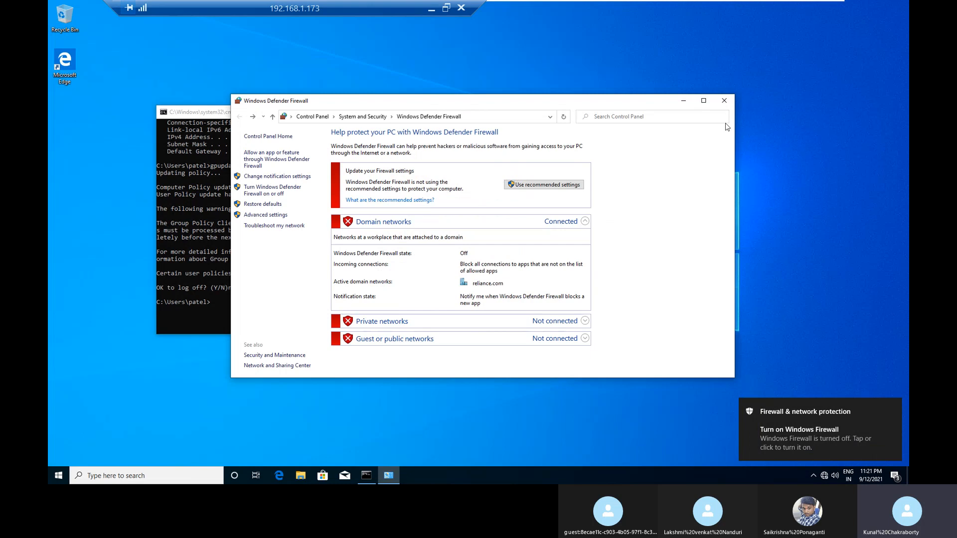
pyautogui.click(725, 102)
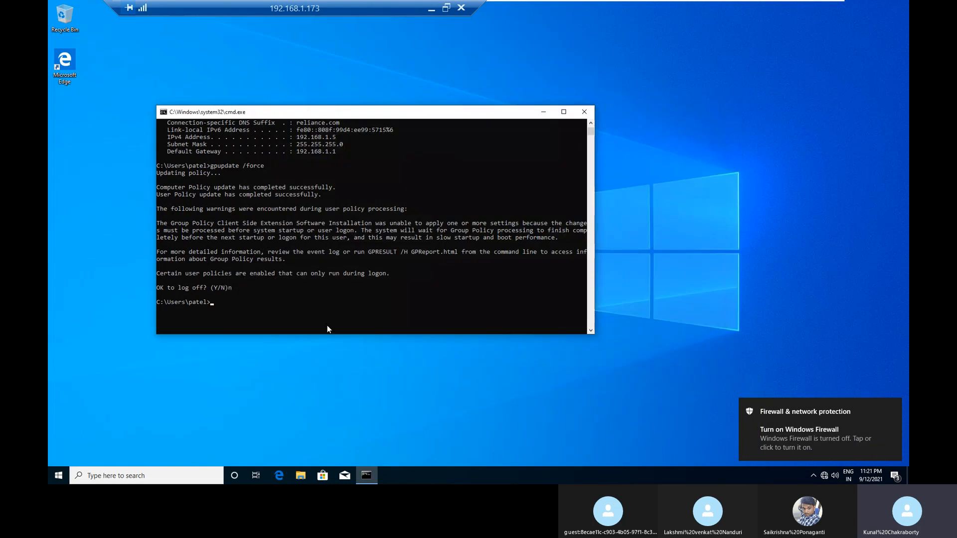
# Step: Switch to dc01 and rerun the ping to 192.168.1.5 in the command prompt
pyautogui.moveTo(766, 5)
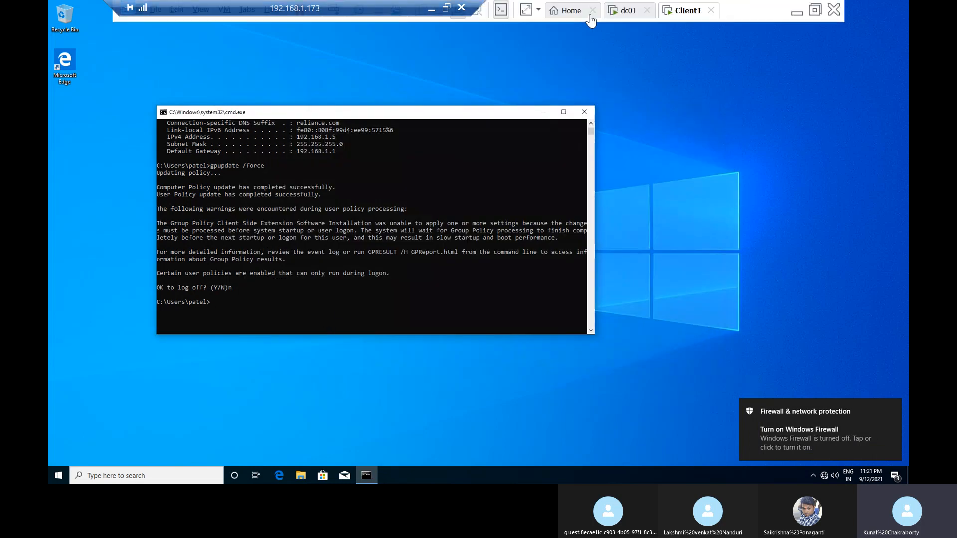
pyautogui.click(623, 11)
pyautogui.press('Up')
pyautogui.press('Return')
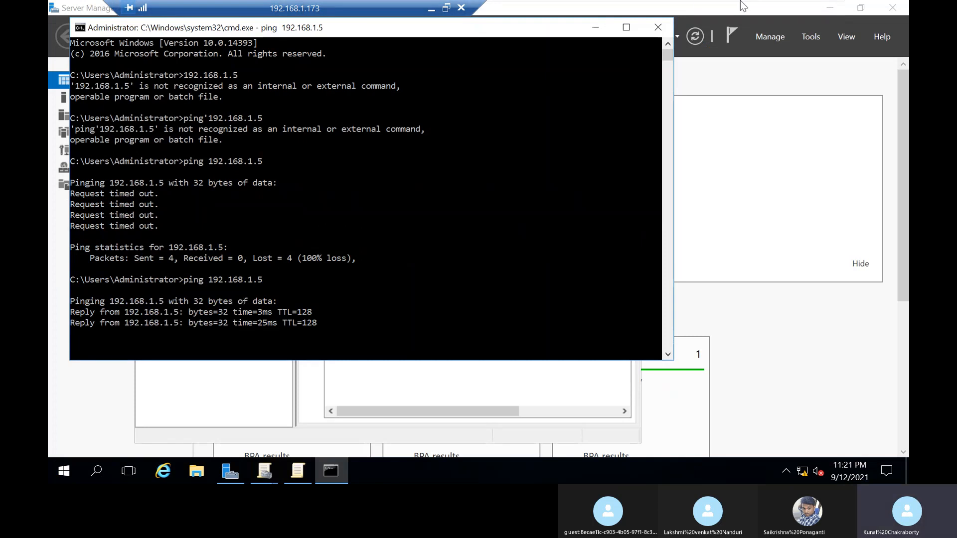
# Step: Return to Client1, ping 192.168.1.1 from the command prompt and stop the ping before it completes
pyautogui.moveTo(740, 5)
pyautogui.click(683, 10)
pyautogui.press('Up')
pyautogui.press('Up')
pyautogui.press('Up')
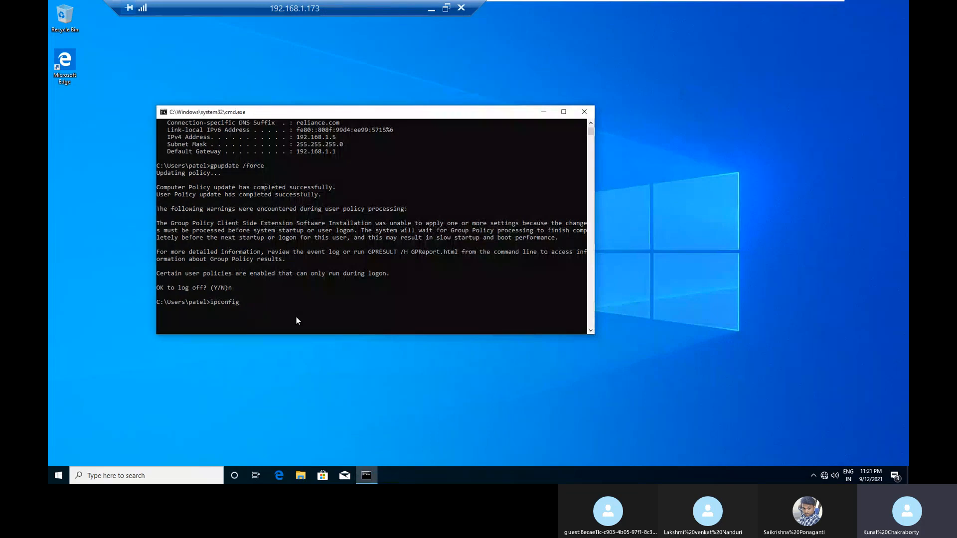
pyautogui.press('Return')
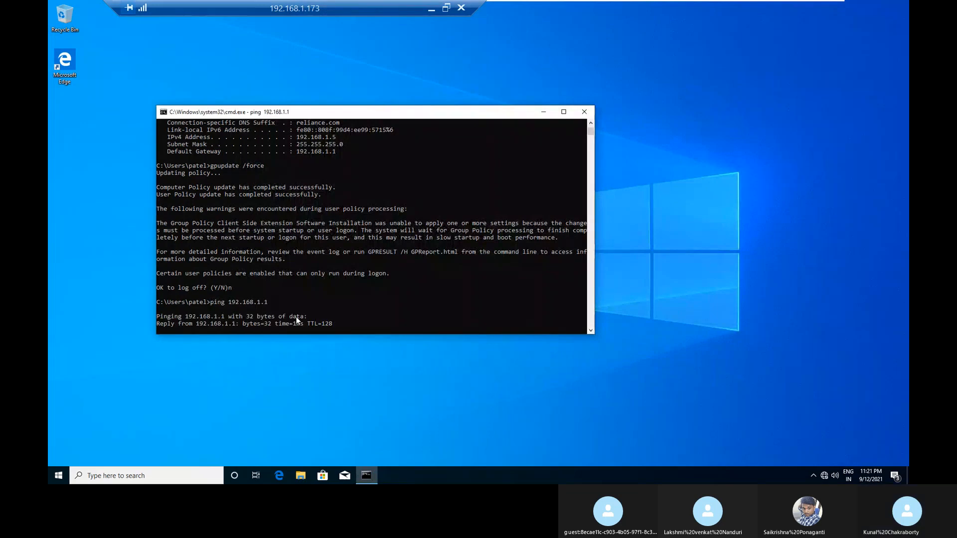
pyautogui.hotkey('ctrl', 'c')
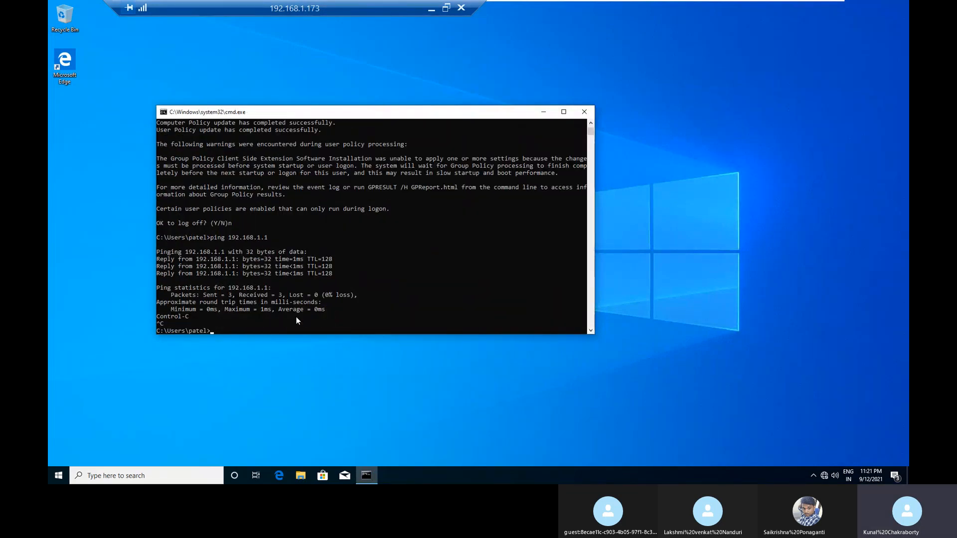
# Step: Run gpupdate /force on Client1 and answer y to the log-off question
pyautogui.write('gpupdate /force')
pyautogui.press('Return')
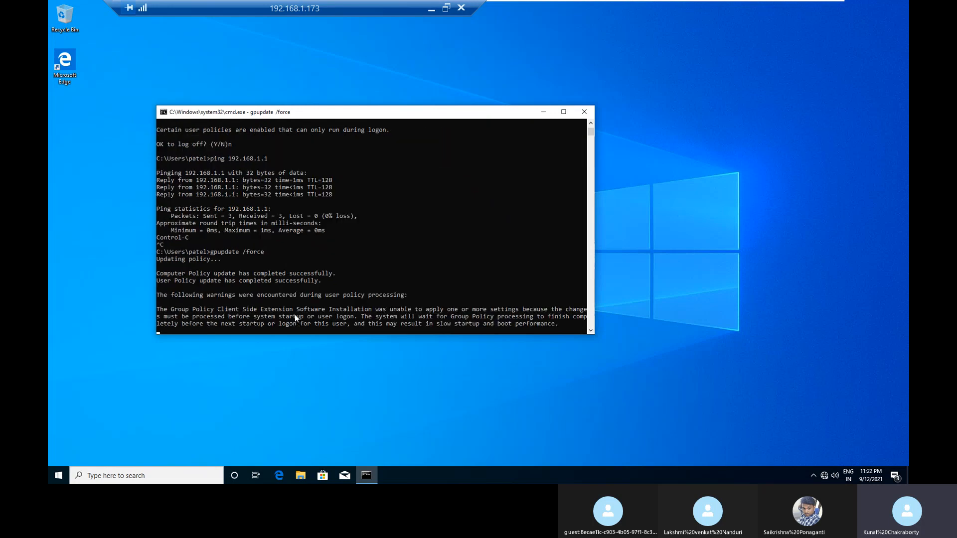
pyautogui.write('y')
pyautogui.press('Return')
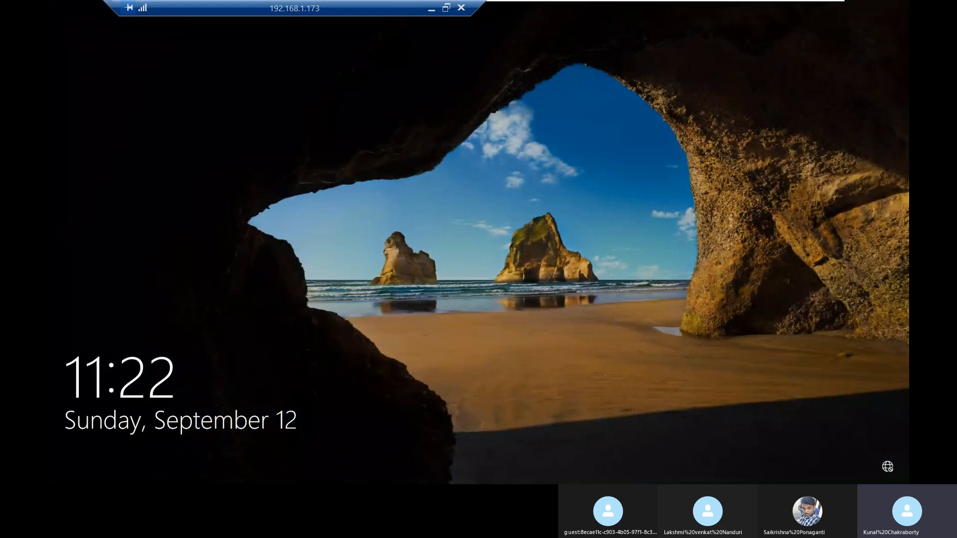
# Step: Move the remote connection bar aside, unlock Client1's lock screen and sign back in to the same domain account with its password
pyautogui.moveTo(330, 6); pyautogui.dragTo(650, 5)
pyautogui.moveTo(272, 9)
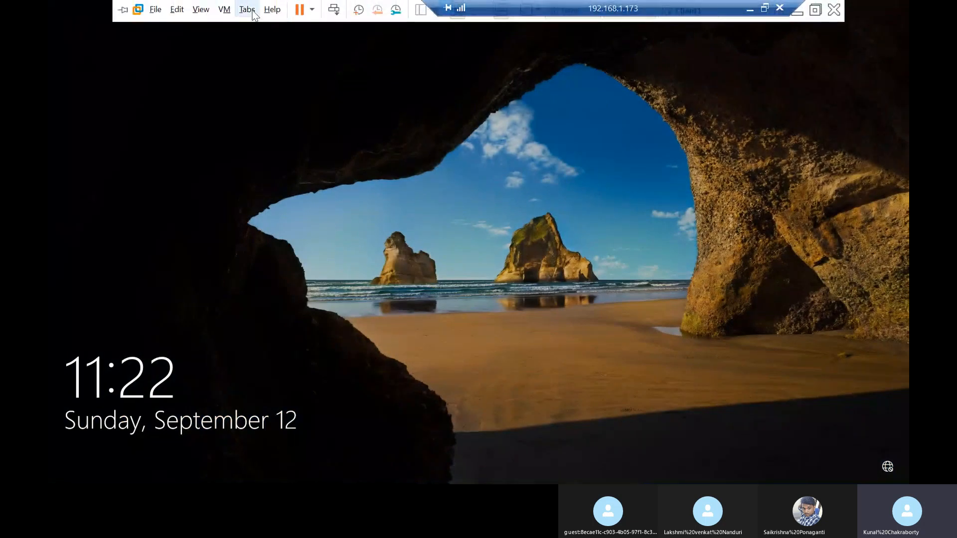
pyautogui.click(335, 10)
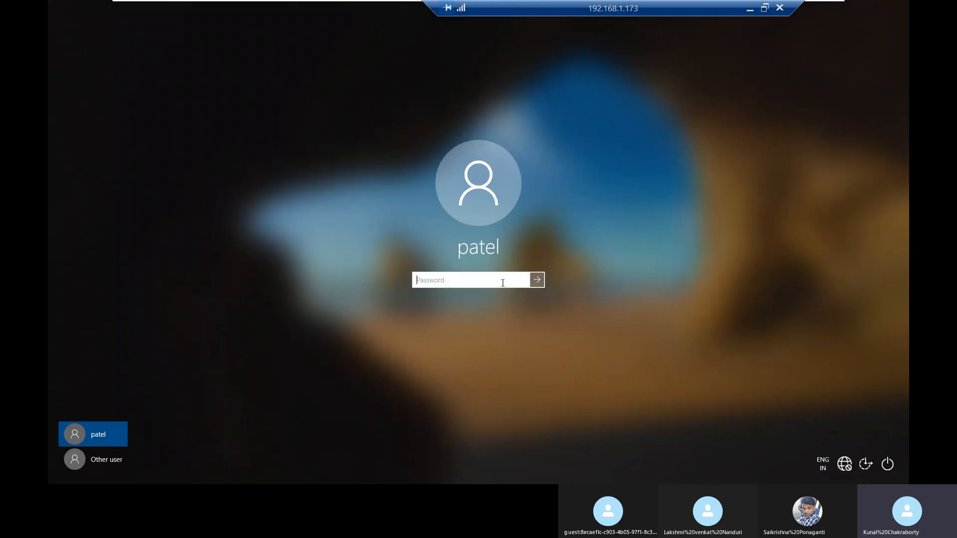
pyautogui.write('••••••••')
pyautogui.press('Return')
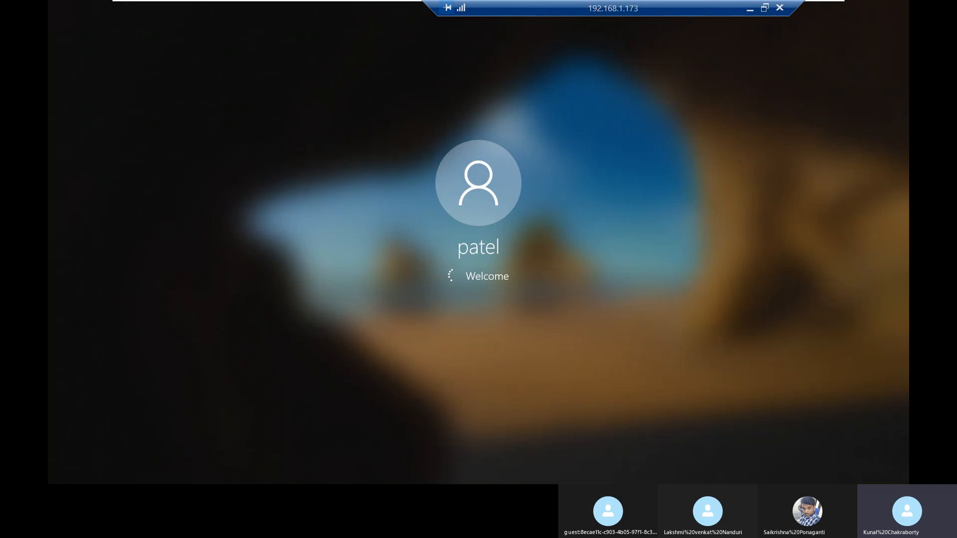
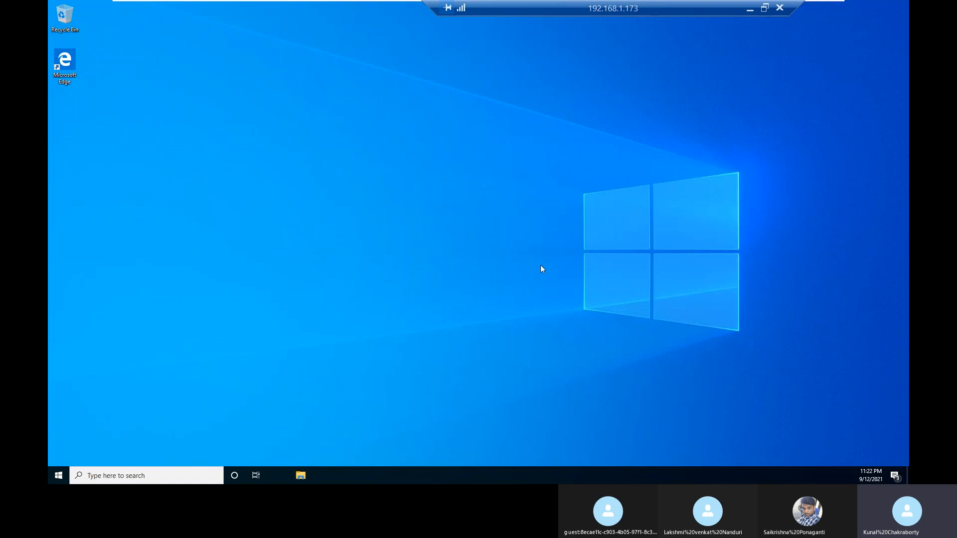
# Step: Sign out of the current user session on Client1
pyautogui.moveTo(734, 3)
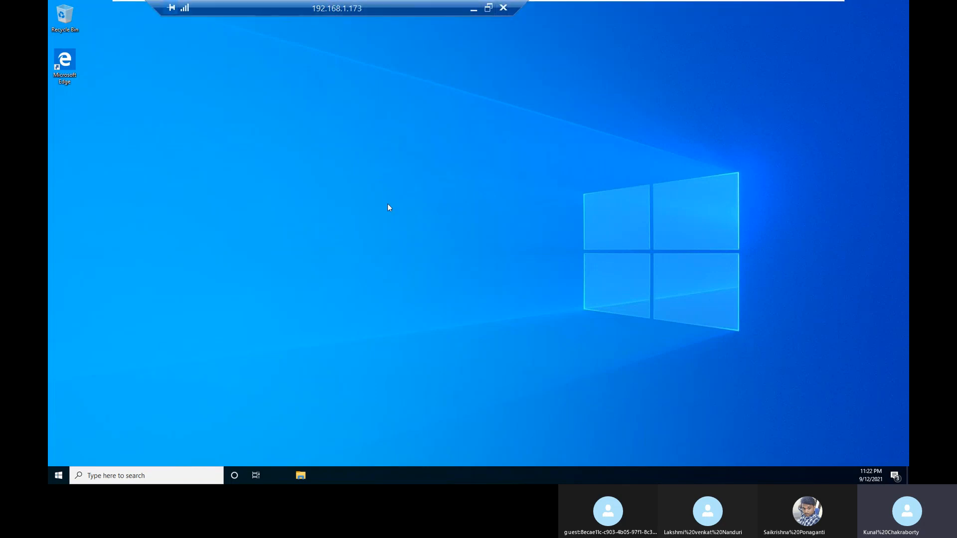
pyautogui.press('super+x')
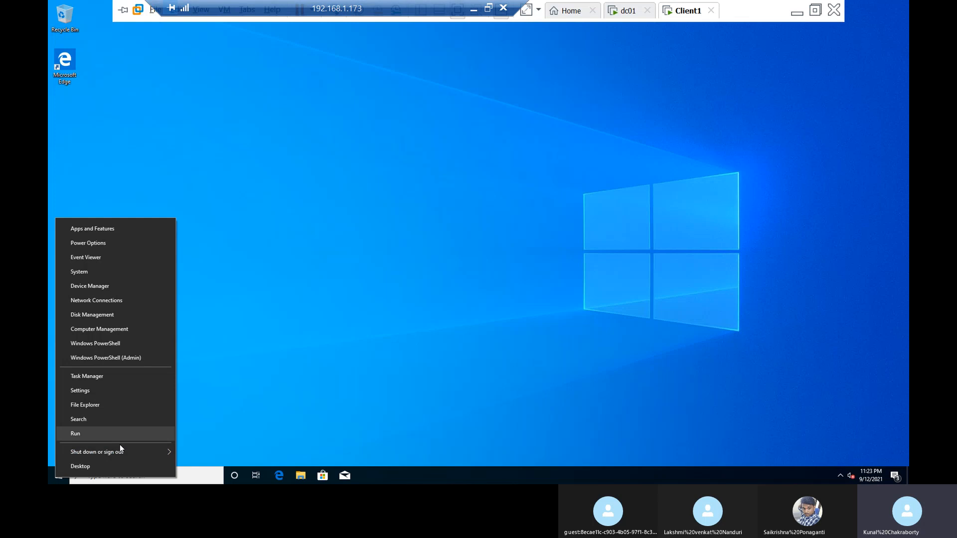
pyautogui.moveTo(122, 452)
pyautogui.click(216, 406)
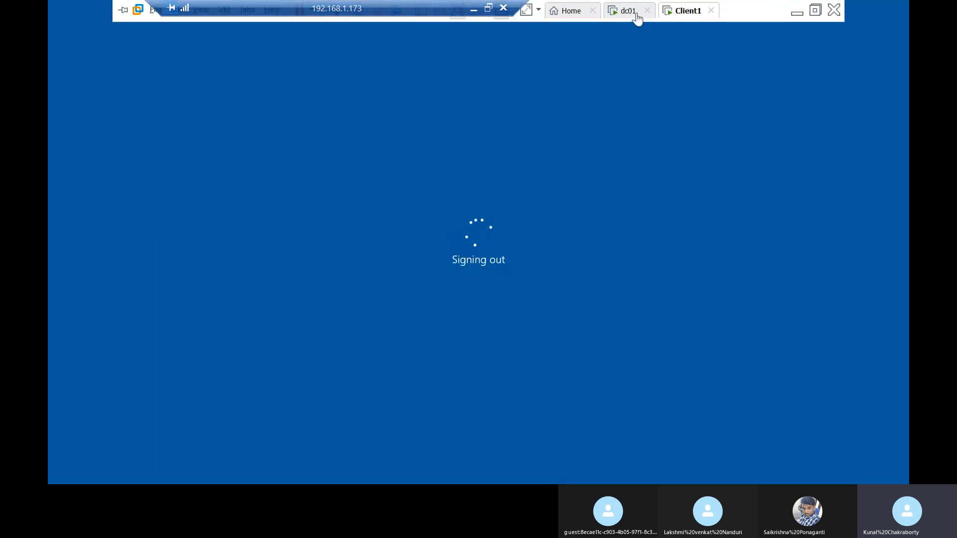
# Step: Switch to dc01, close its command prompt and view the scope of the soft_deploy GPO under the HR users OU
pyautogui.click(636, 14)
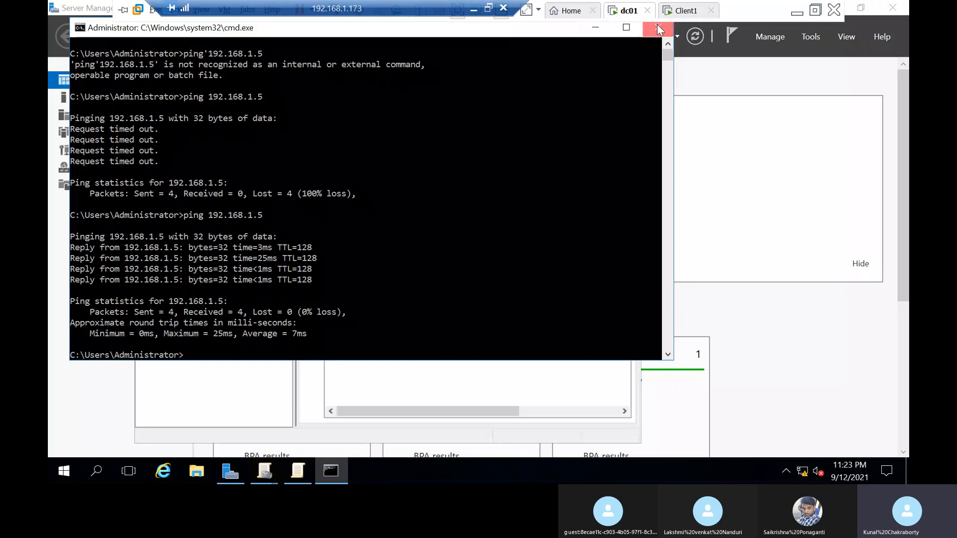
pyautogui.click(658, 29)
pyautogui.click(243, 249)
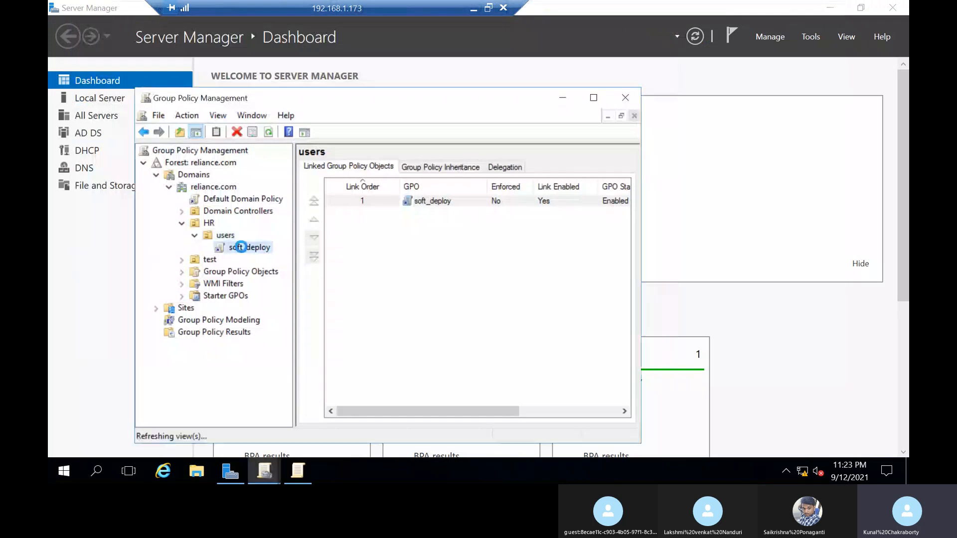
pyautogui.click(490, 301)
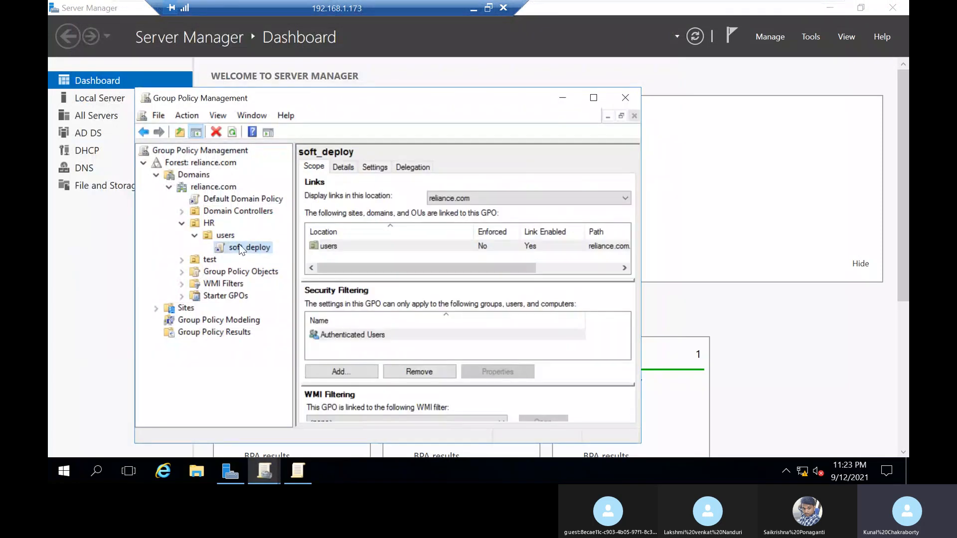
pyautogui.rightClick(238, 245)
pyautogui.click(174, 263)
# Step: Open the soft GPO linked to the test OU for editing and go to Software installation in its user policies
pyautogui.click(182, 259)
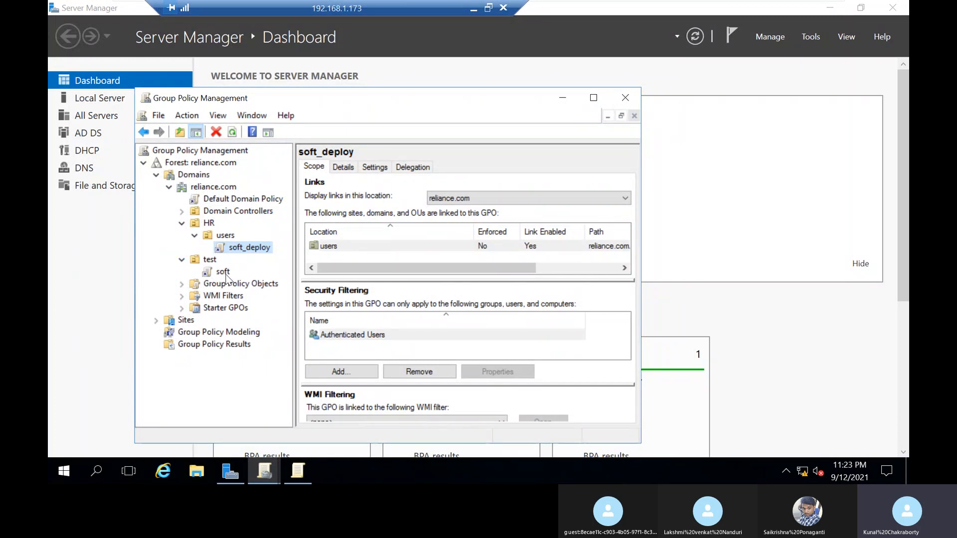
pyautogui.click(222, 272)
pyautogui.click(505, 300)
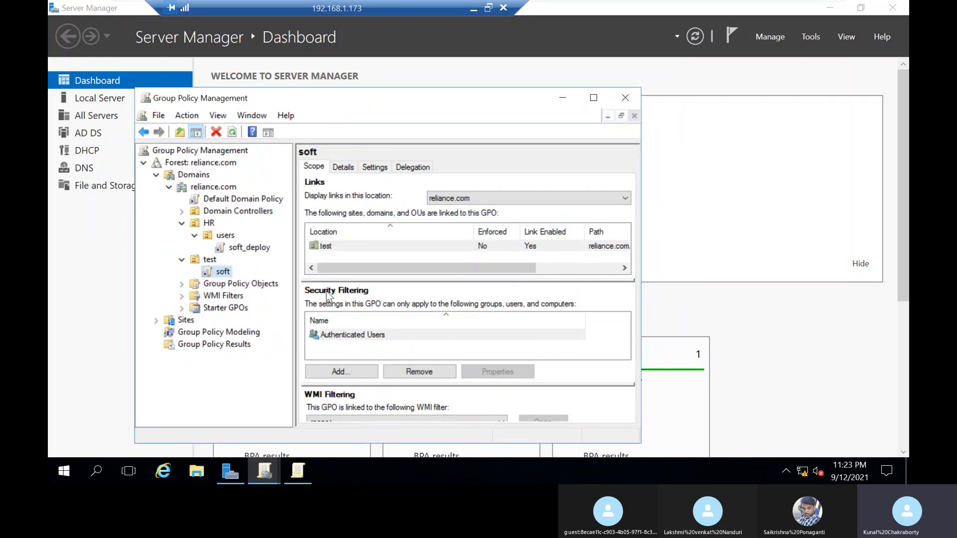
pyautogui.rightClick(225, 271)
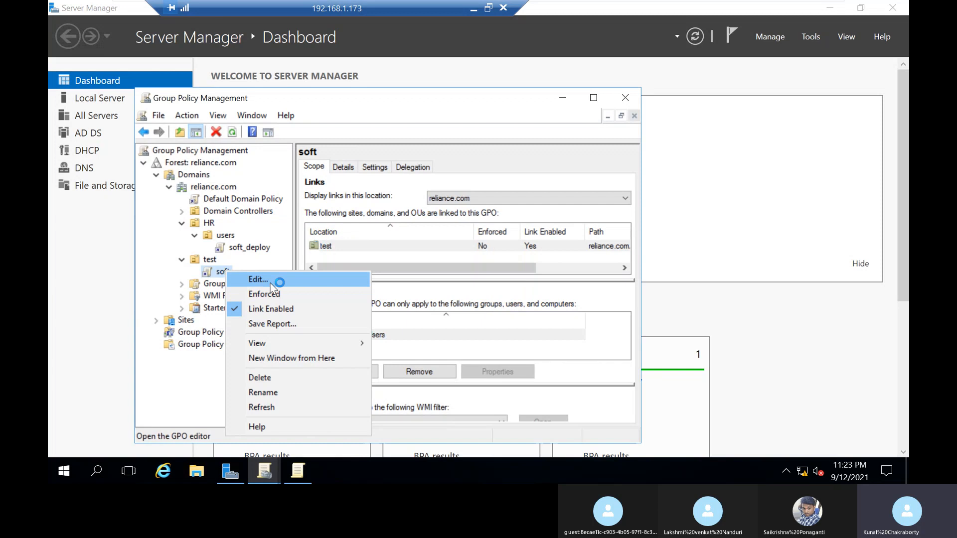
pyautogui.click(258, 279)
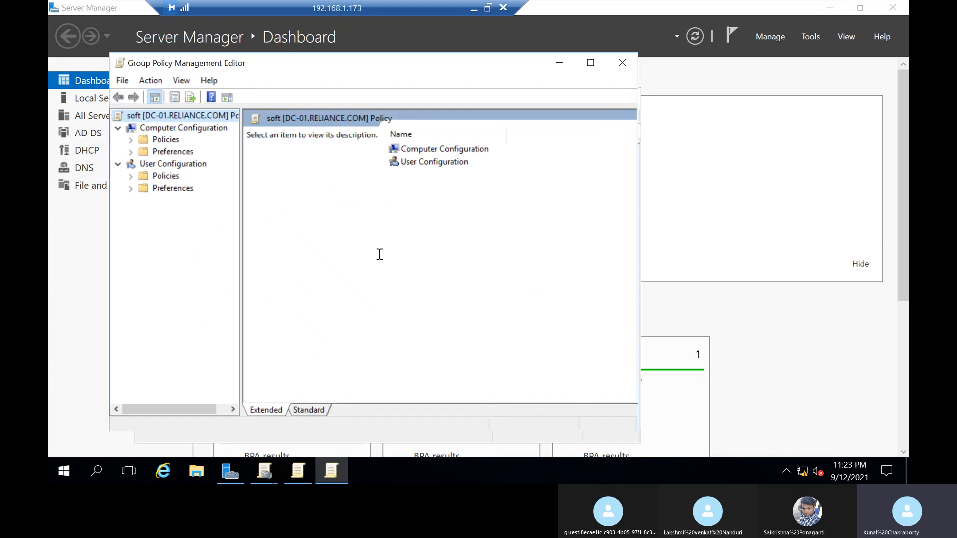
pyautogui.click(131, 175)
pyautogui.click(148, 188)
pyautogui.click(148, 187)
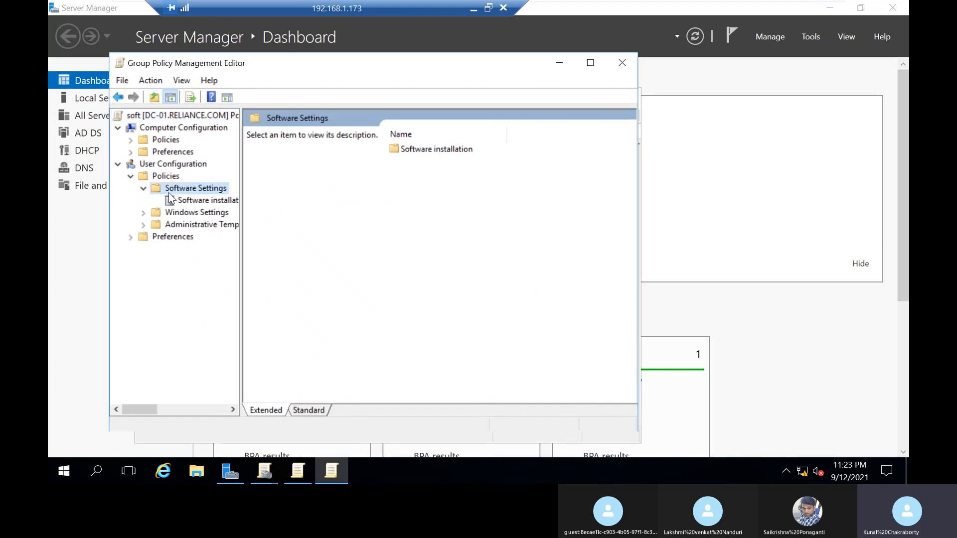
pyautogui.click(174, 198)
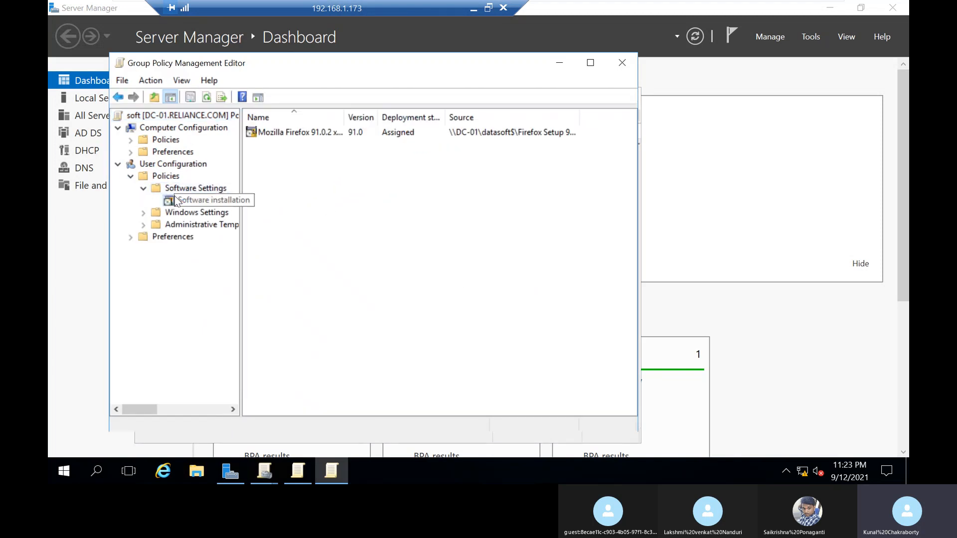
# Step: Check the deployment options in the properties of the Mozilla Firefox 91.0.2 package and close them
pyautogui.click(300, 135)
pyautogui.rightClick(301, 136)
pyautogui.click(322, 235)
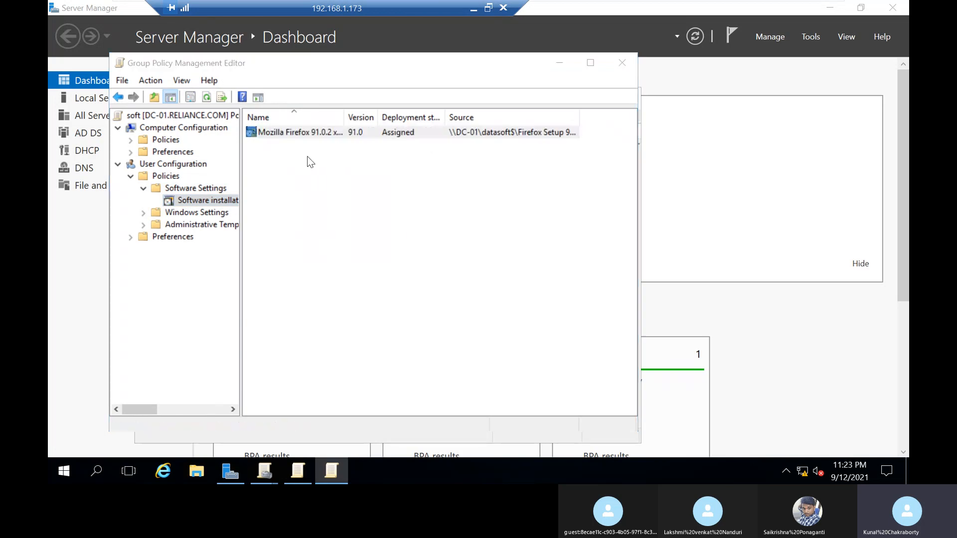
pyautogui.click(311, 124)
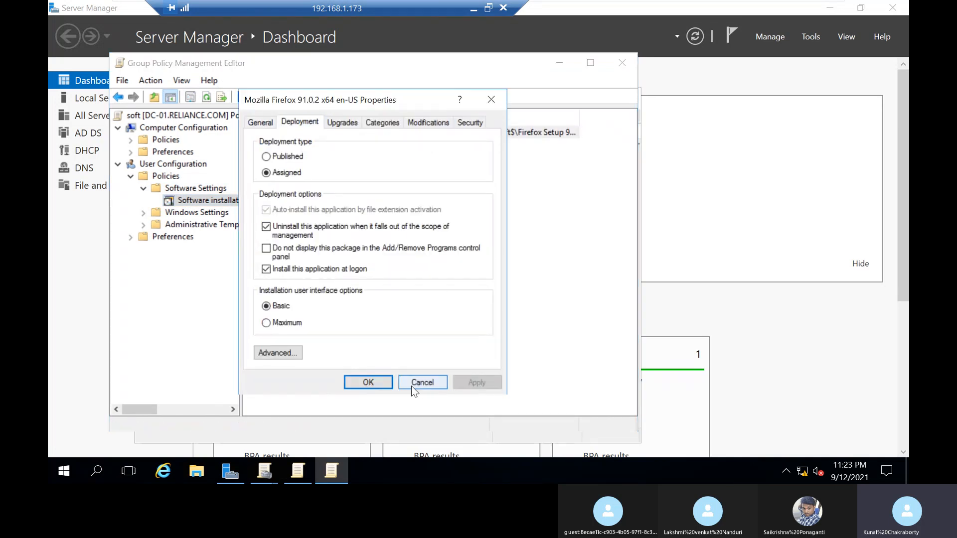
pyautogui.click(368, 382)
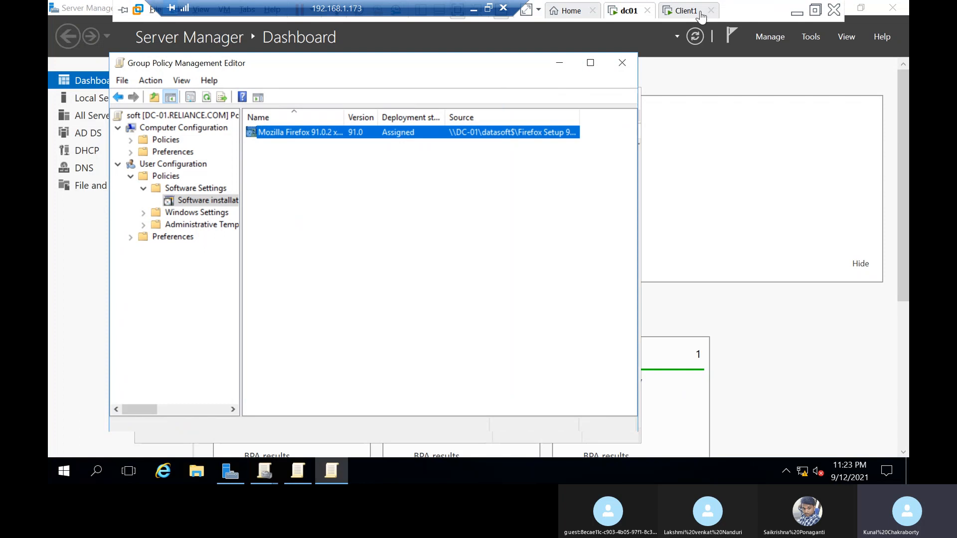
# Step: Switch to Client1 and sign in to the RELIANCE domain as the other user test1 with the account password
pyautogui.click(698, 10)
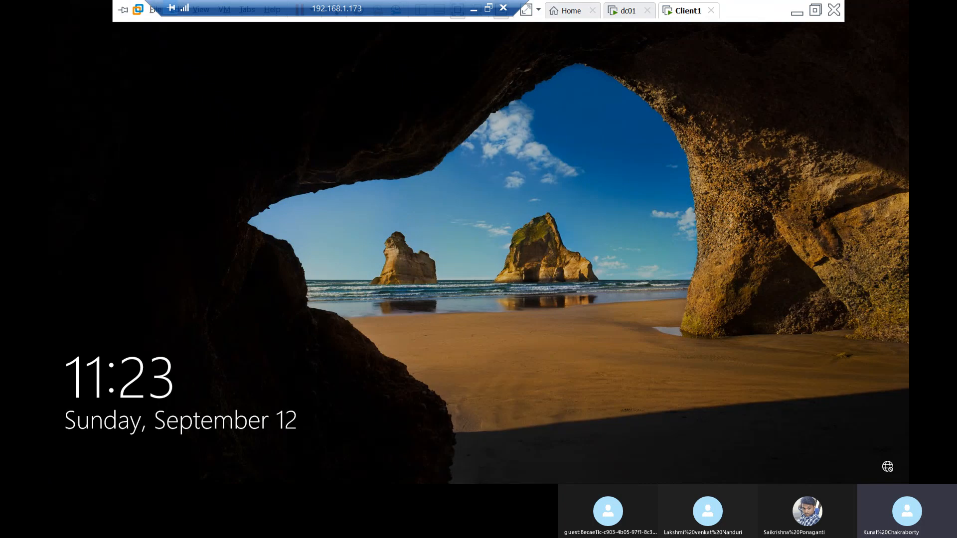
pyautogui.click(473, 287)
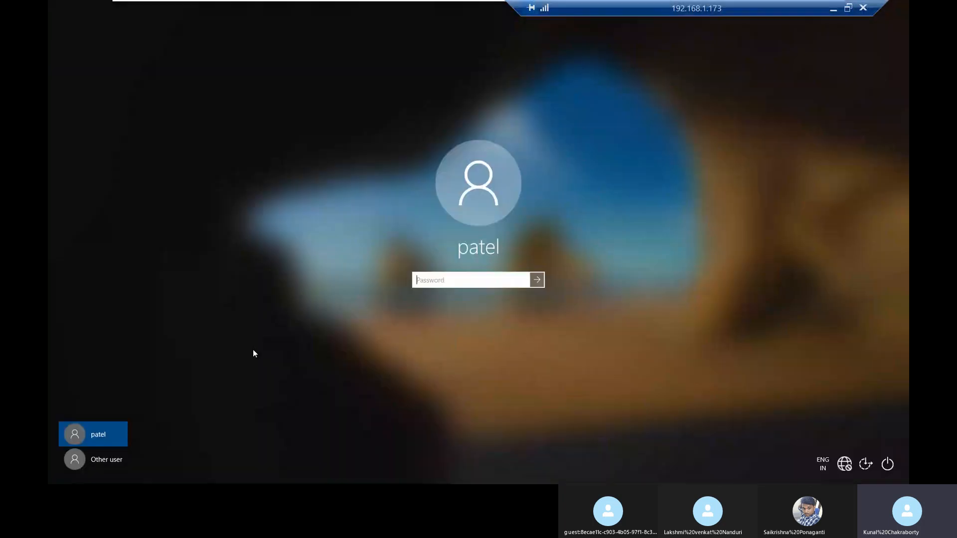
pyautogui.click(89, 464)
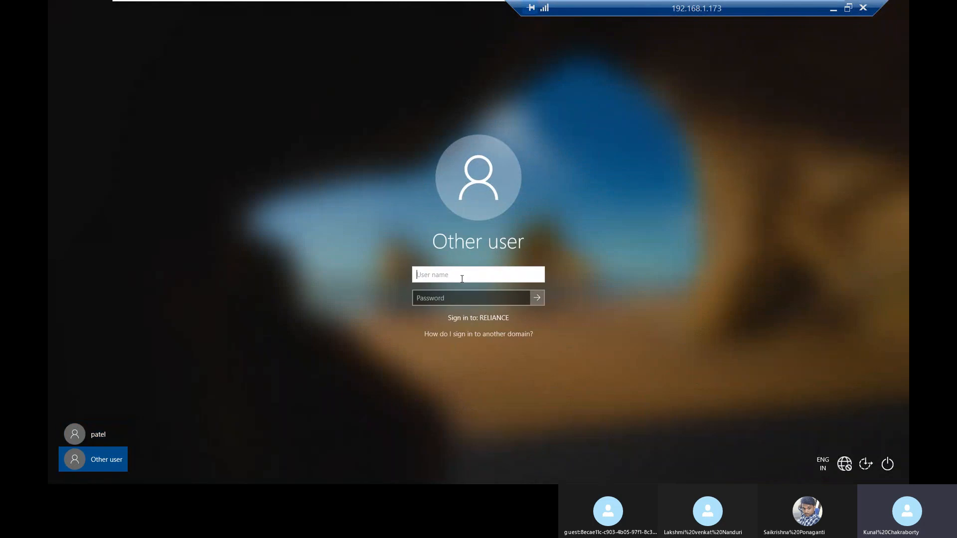
pyautogui.write('test1')
pyautogui.press('Tab')
pyautogui.write('••••')
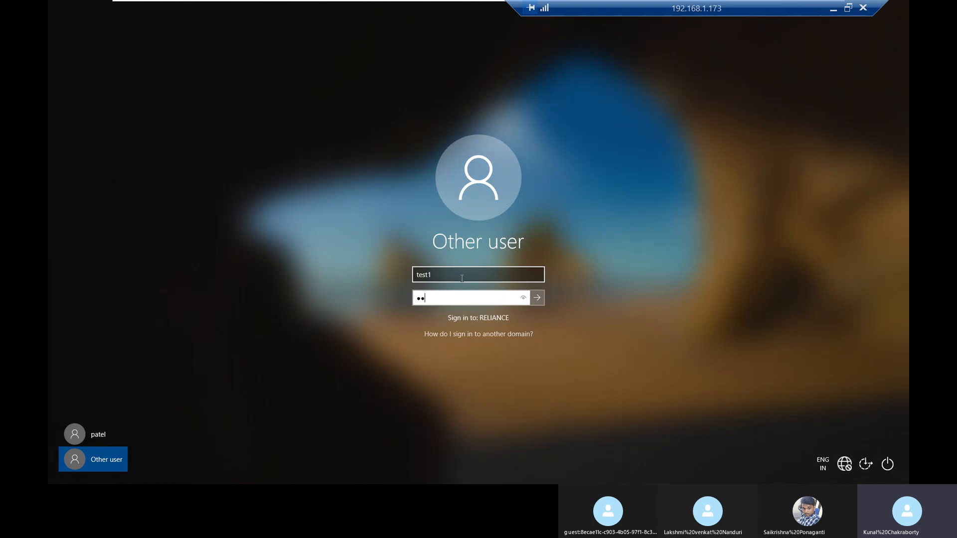
pyautogui.write('••••')
pyautogui.press('Return')
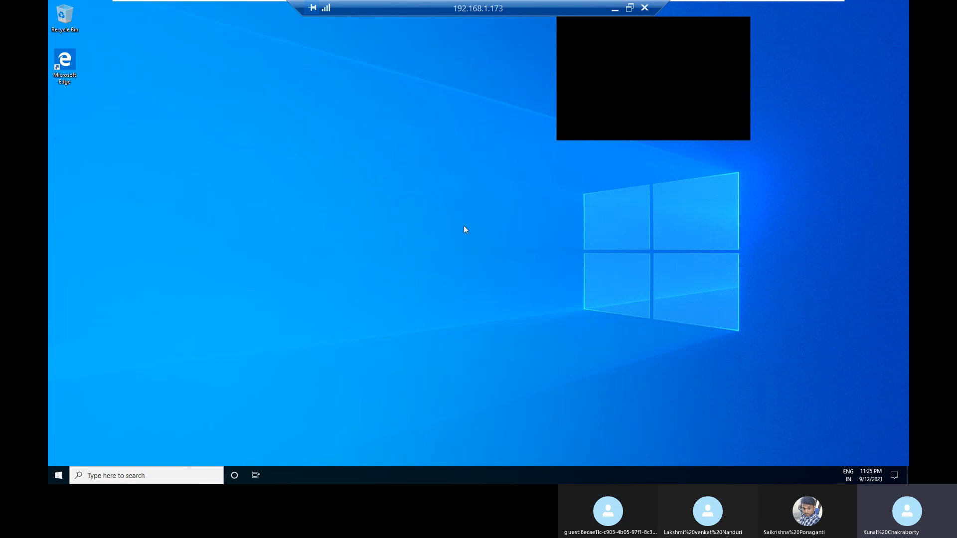
# Step: Move the remote connection bar and the floating black window out of the way and return to dc01
pyautogui.moveTo(625, 29); pyautogui.dragTo(375, 67)
pyautogui.moveTo(651, 2); pyautogui.dragTo(608, 2)
pyautogui.moveTo(706, 1)
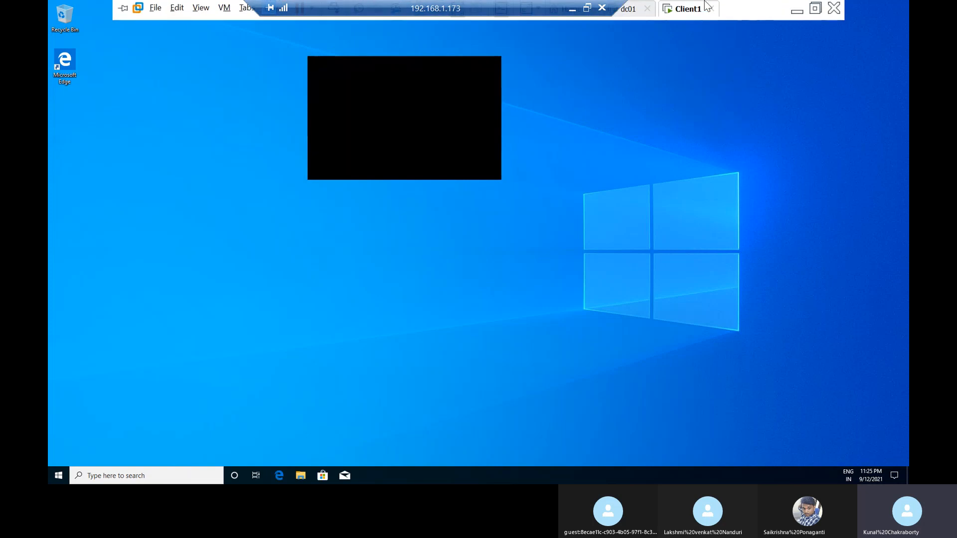
pyautogui.click(626, 11)
pyautogui.moveTo(496, 77); pyautogui.dragTo(866, 112)
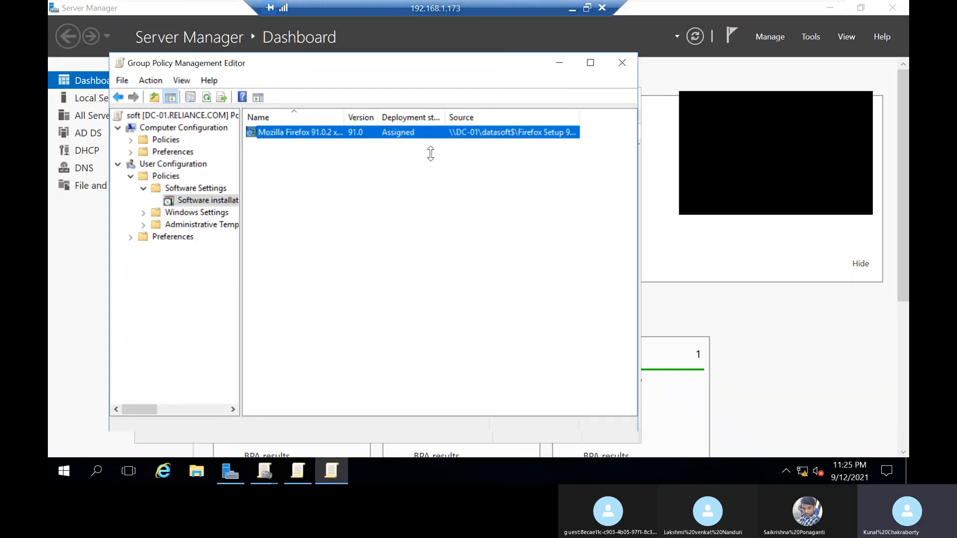
# Step: Review the general, deployment, category and modification settings of the Firefox package and cancel the dialog without changes
pyautogui.rightClick(340, 139)
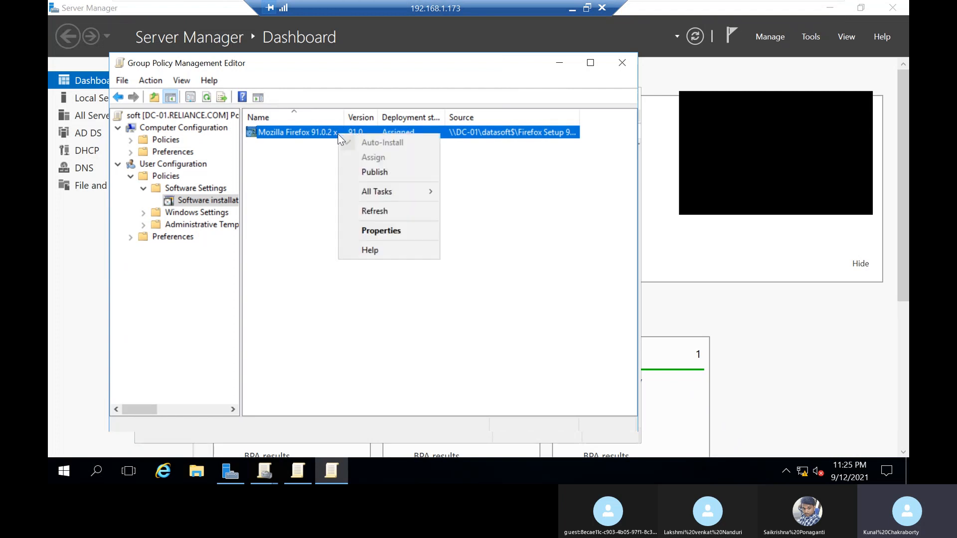
pyautogui.click(369, 228)
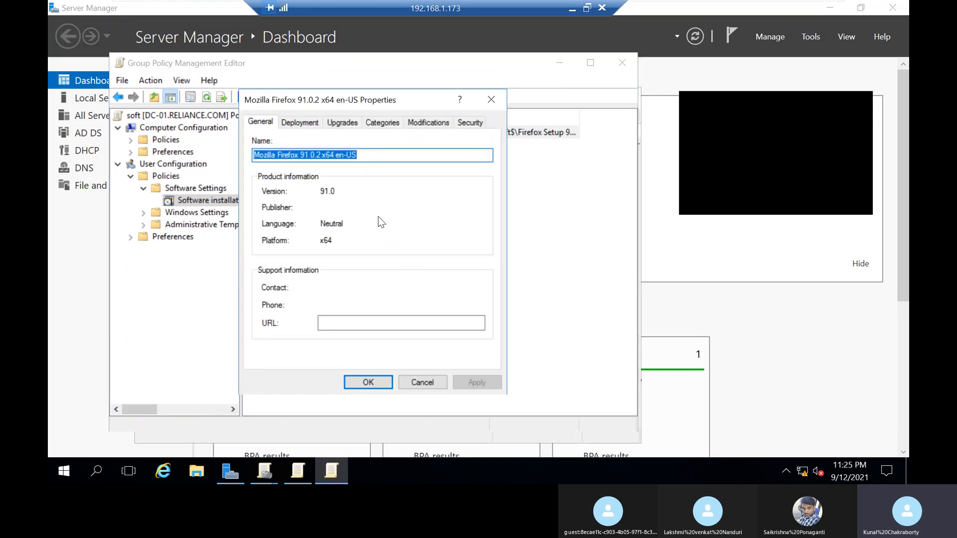
pyautogui.click(294, 123)
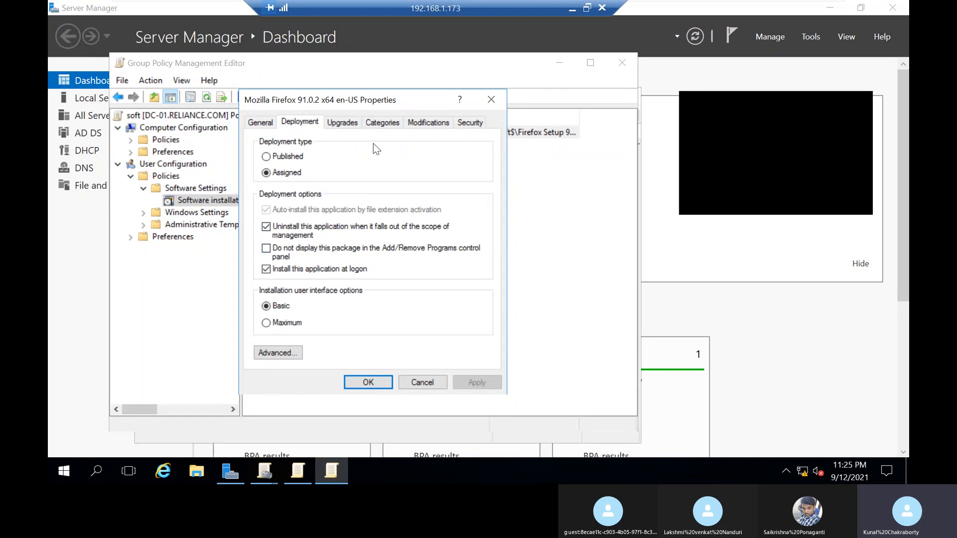
pyautogui.click(391, 122)
pyautogui.click(424, 122)
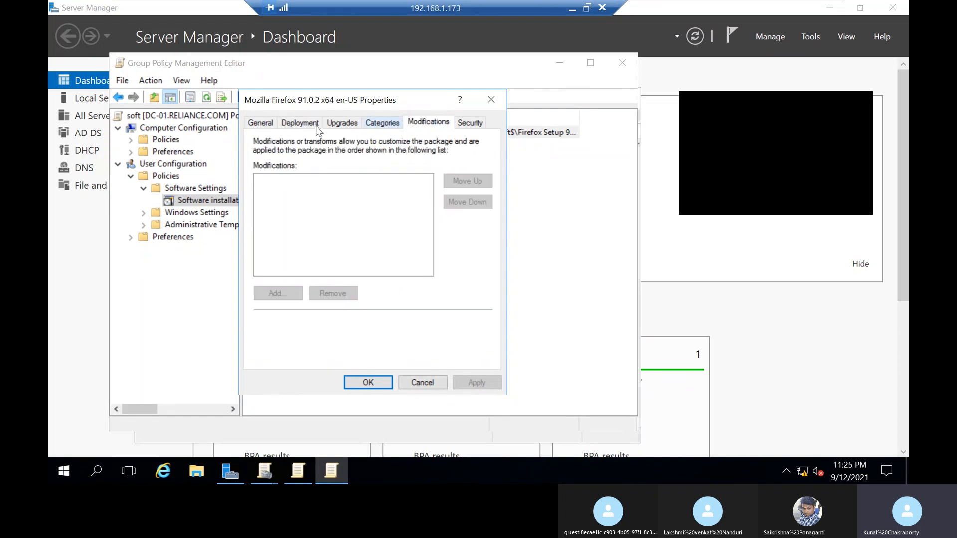
pyautogui.click(295, 123)
pyautogui.click(433, 378)
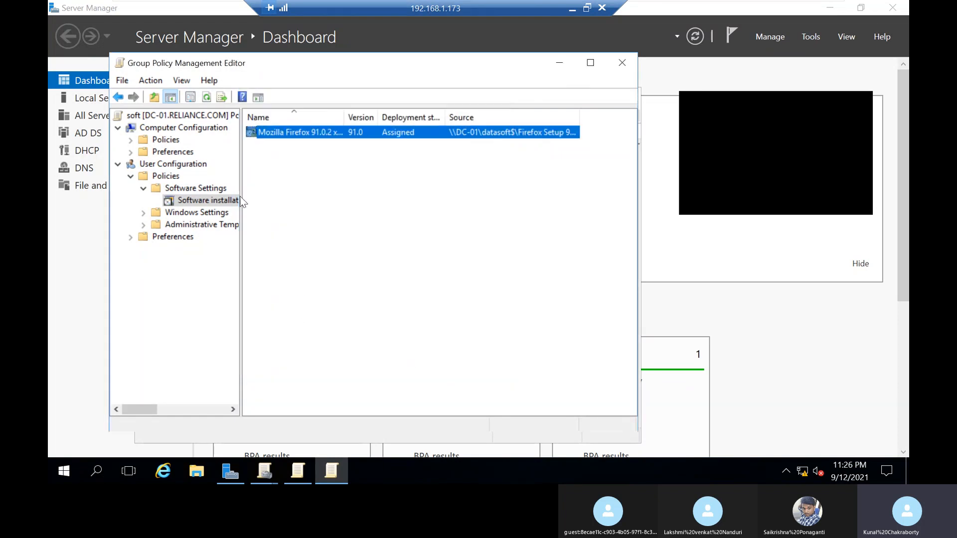
# Step: Open the properties of the Software installation node and examine its advanced options
pyautogui.rightClick(189, 203)
pyautogui.click(247, 301)
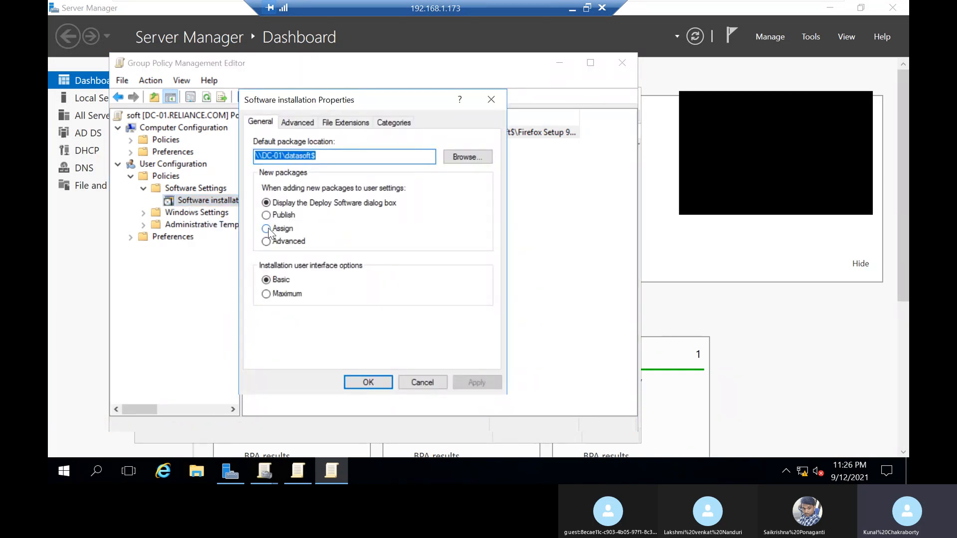
pyautogui.click(311, 124)
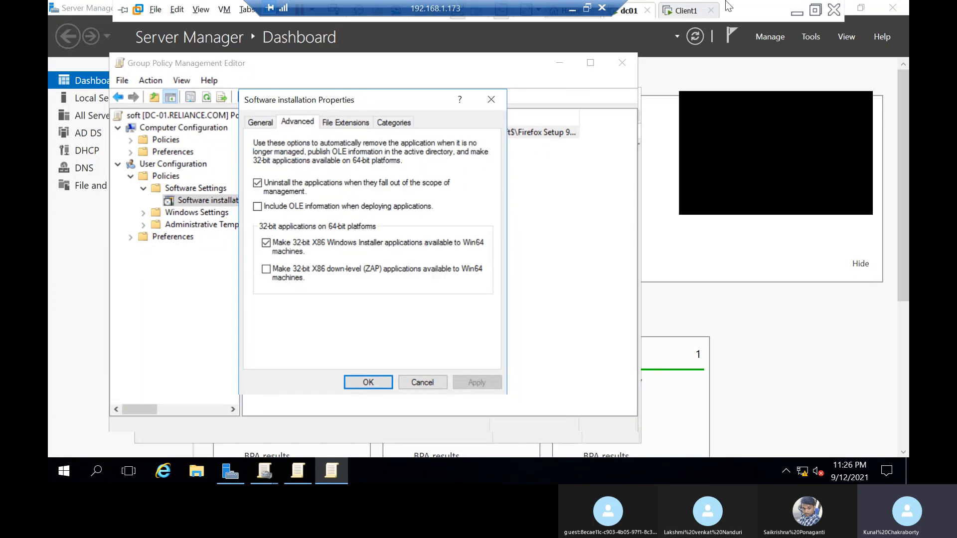
# Step: Switch to Client1, open a command prompt and run gpupdate /force
pyautogui.click(687, 11)
pyautogui.press('super+r')
pyautogui.write('cmd')
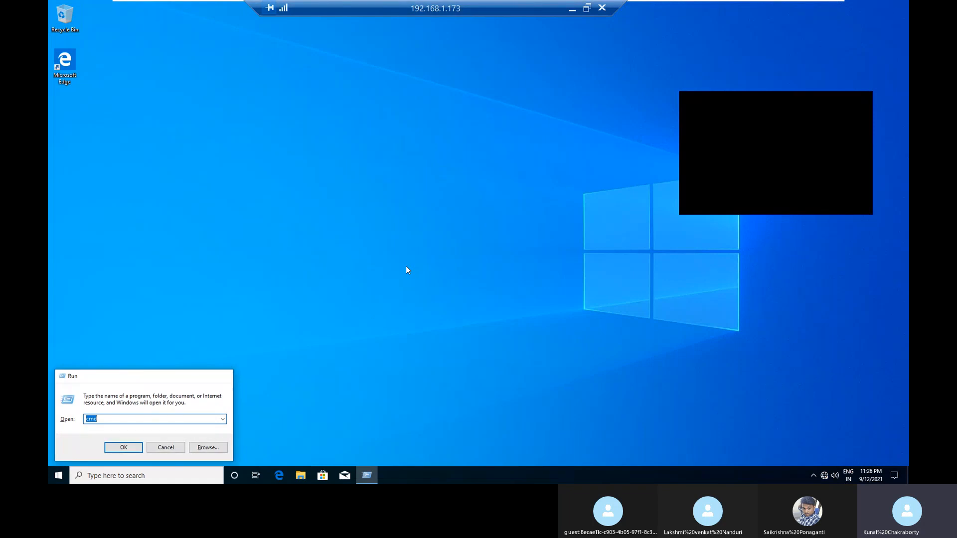
pyautogui.press('Return')
pyautogui.write('gpupdate /force')
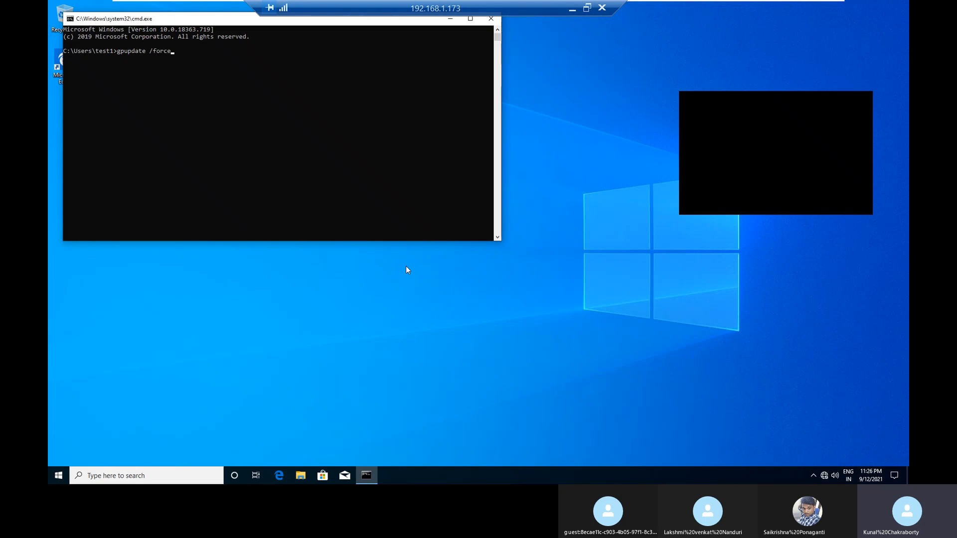
pyautogui.press('Return')
# Step: Switch to dc01, open a command prompt and ping 192.168.1.5
pyautogui.moveTo(662, 4)
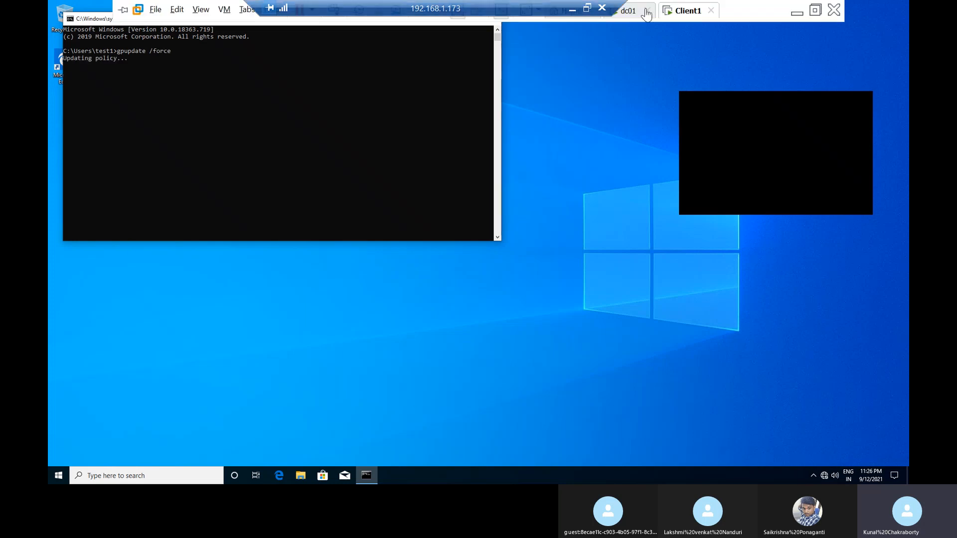
pyautogui.click(629, 11)
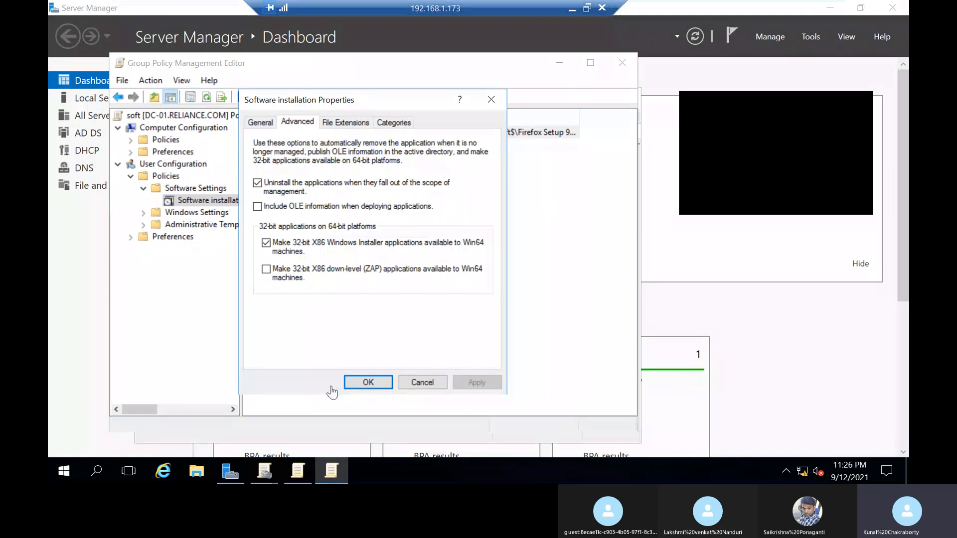
pyautogui.press('super+r')
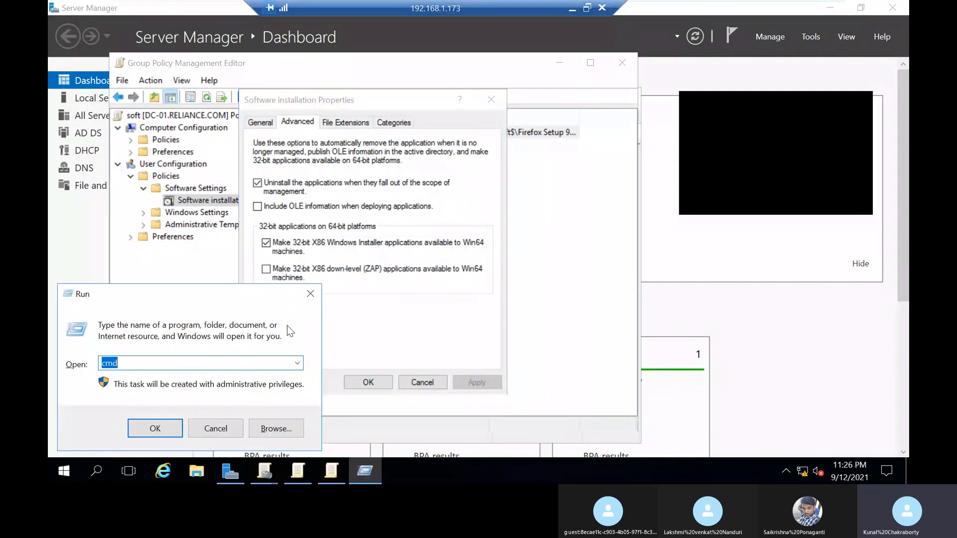
pyautogui.press('Return')
pyautogui.write('p')
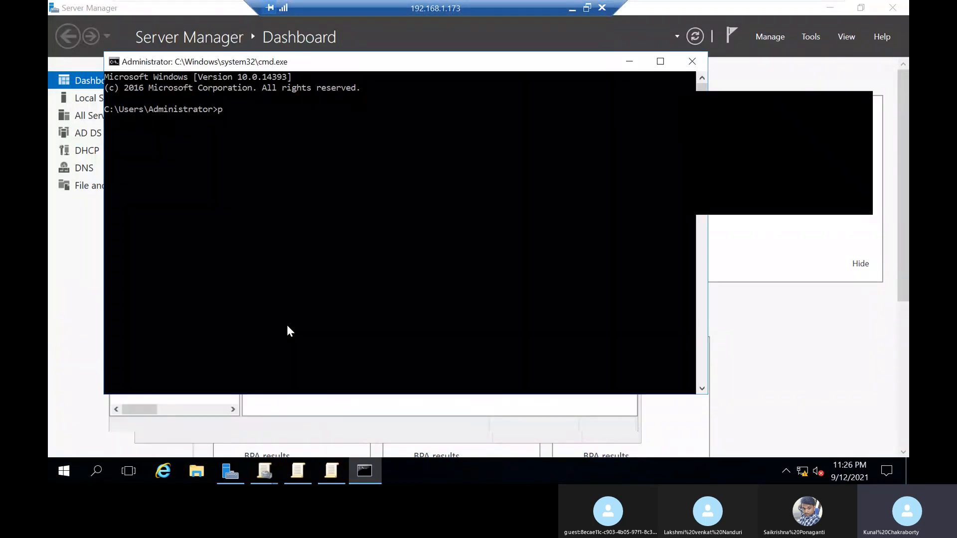
pyautogui.write('ing 192.')
pyautogui.write('168.1.5')
pyautogui.press('Return')
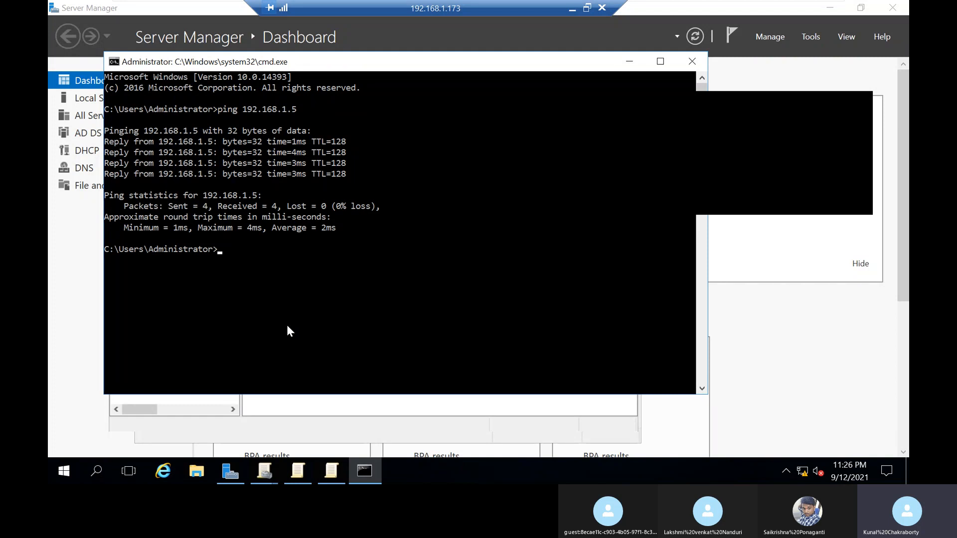
# Step: Minimize the command prompt, accept the Software installation properties and close the Group Policy Management Editor
pyautogui.moveTo(677, 14)
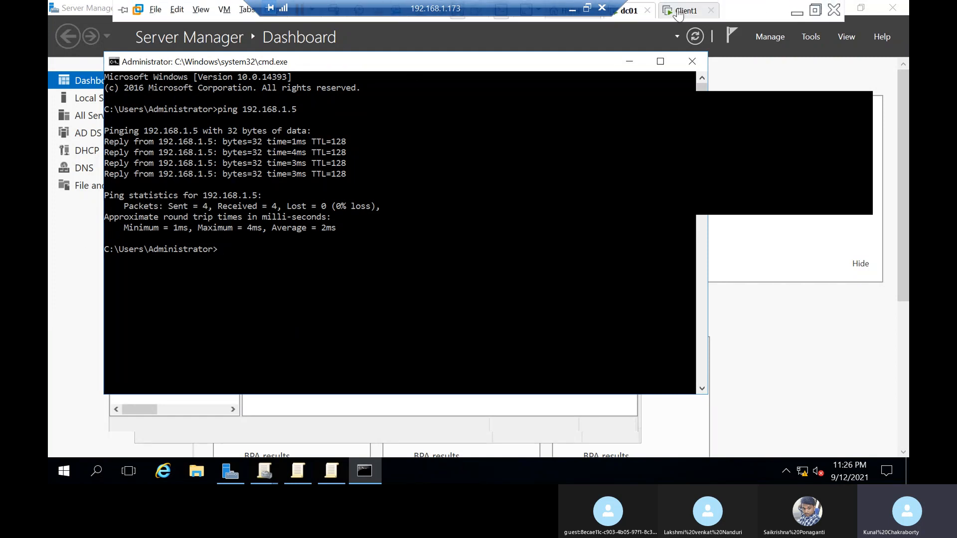
pyautogui.click(629, 62)
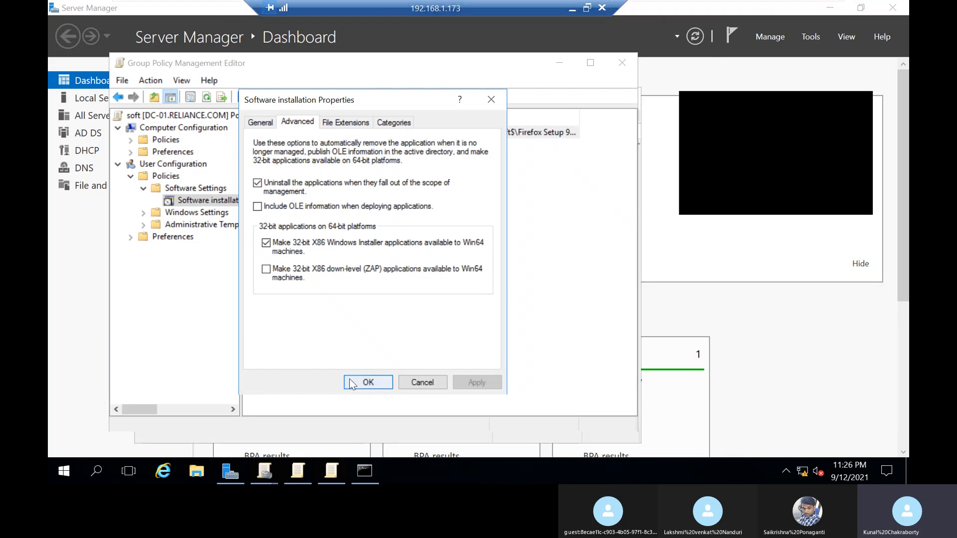
pyautogui.click(367, 382)
pyautogui.click(628, 69)
# Step: Open the DHCP console on dc01, check the gpupdate output on Client1 and return to dc01
pyautogui.click(802, 36)
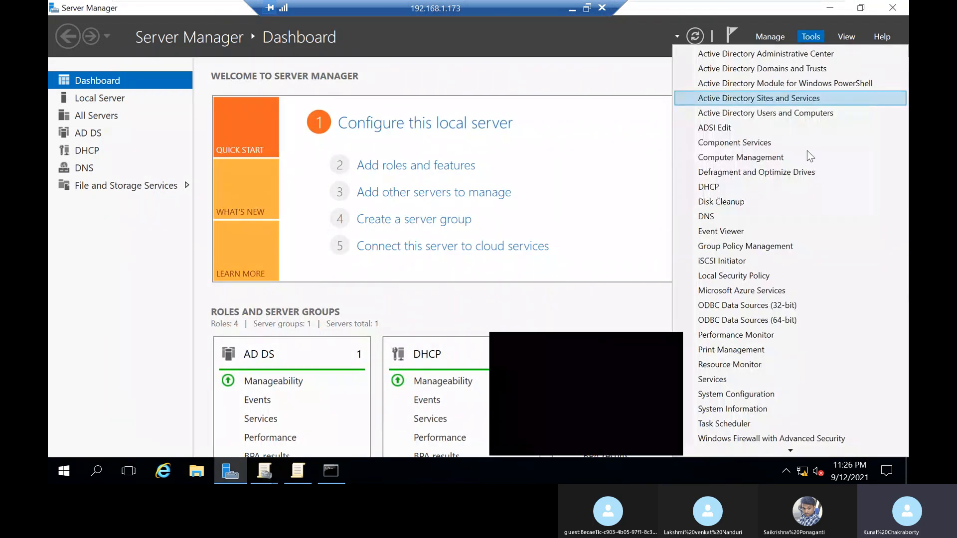
pyautogui.click(714, 191)
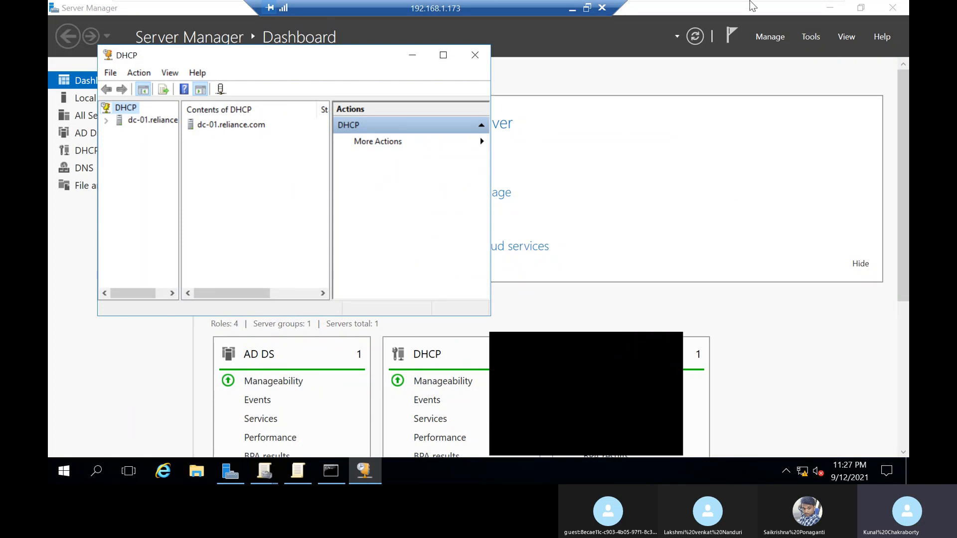
pyautogui.moveTo(754, 4)
pyautogui.click(681, 15)
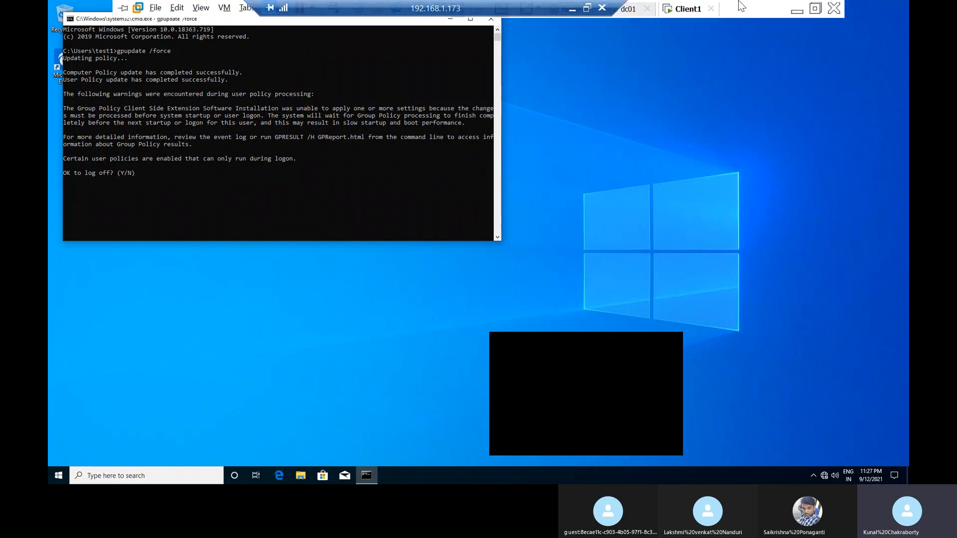
pyautogui.click(632, 14)
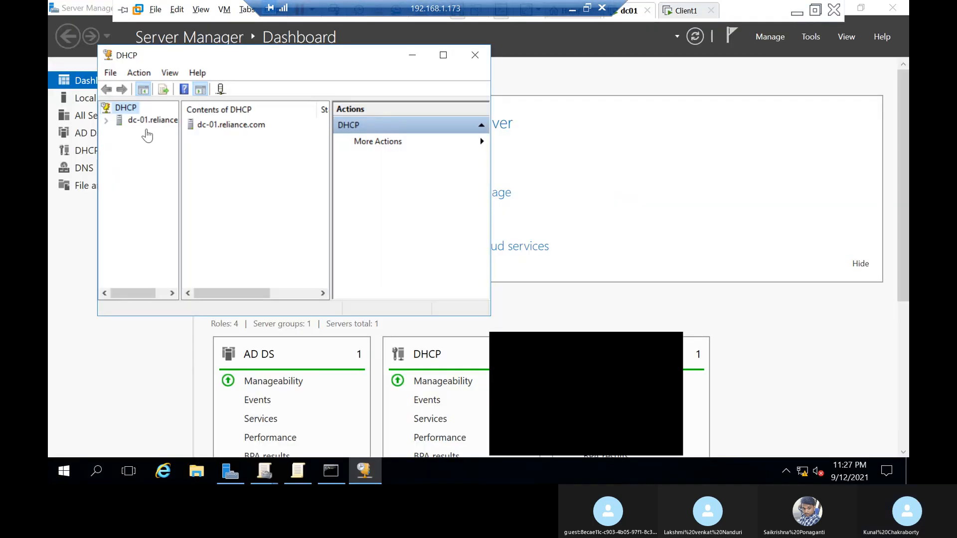
# Step: Delete the 192.168.1.5 reservation for client1.reliance.com from the IPv4 HR scope
pyautogui.click(109, 122)
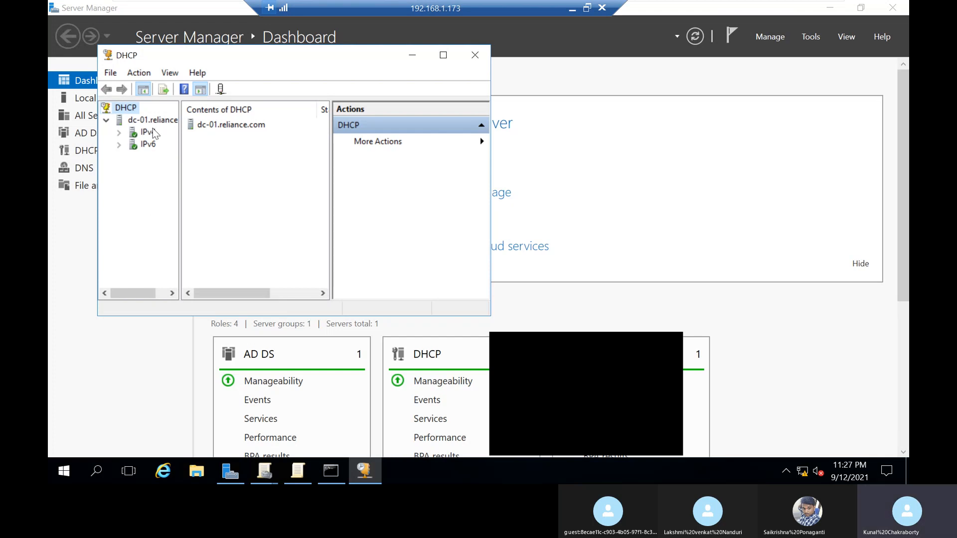
pyautogui.click(119, 133)
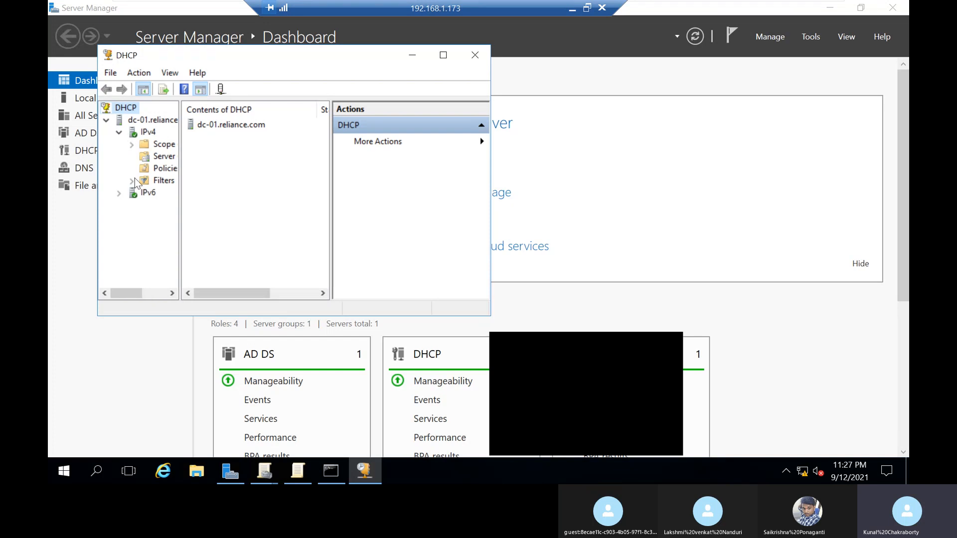
pyautogui.doubleClick(163, 145)
pyautogui.doubleClick(172, 181)
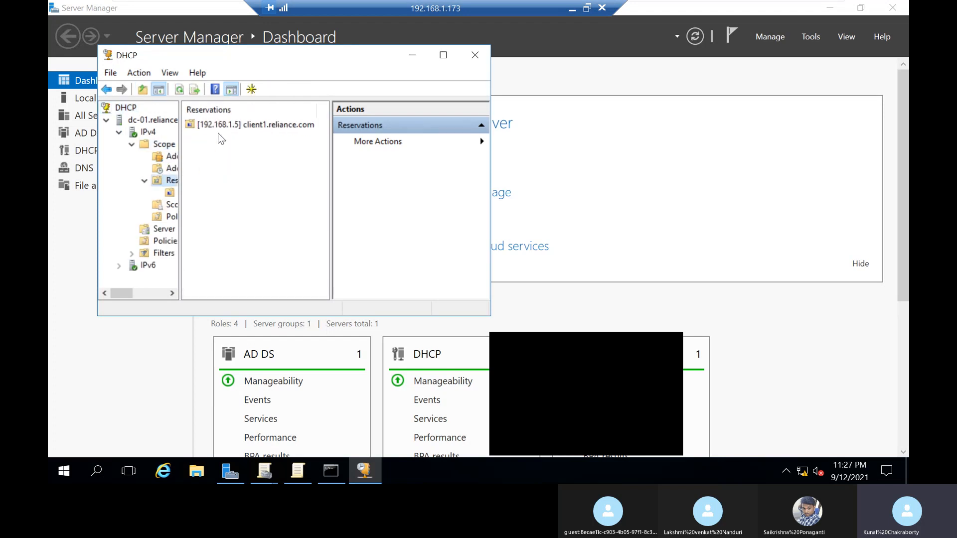
pyautogui.click(226, 126)
pyautogui.rightClick(226, 125)
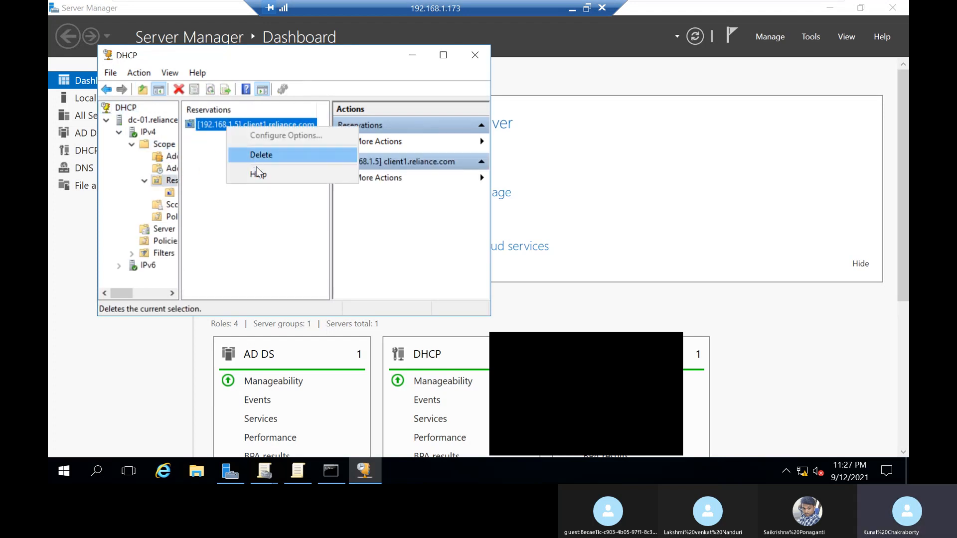
pyautogui.click(257, 155)
pyautogui.click(521, 287)
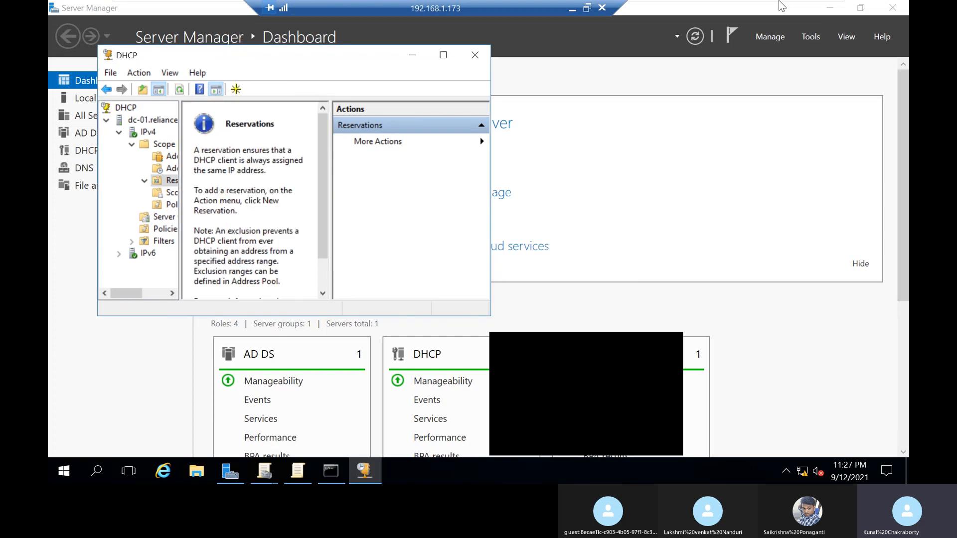
# Step: Switch to Client1, decline the log-off request and release its IP address with ipconfig /release
pyautogui.click(695, 14)
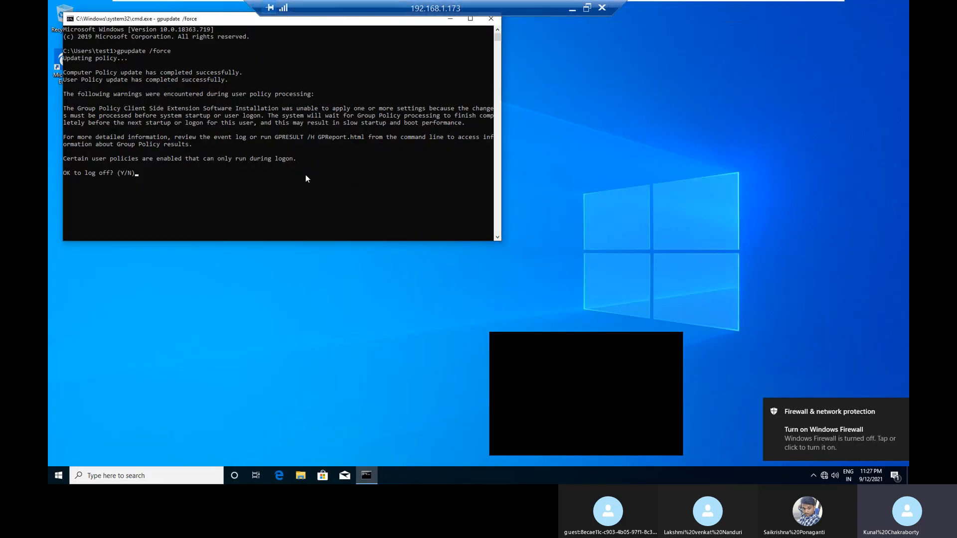
pyautogui.write('n')
pyautogui.write('ip')
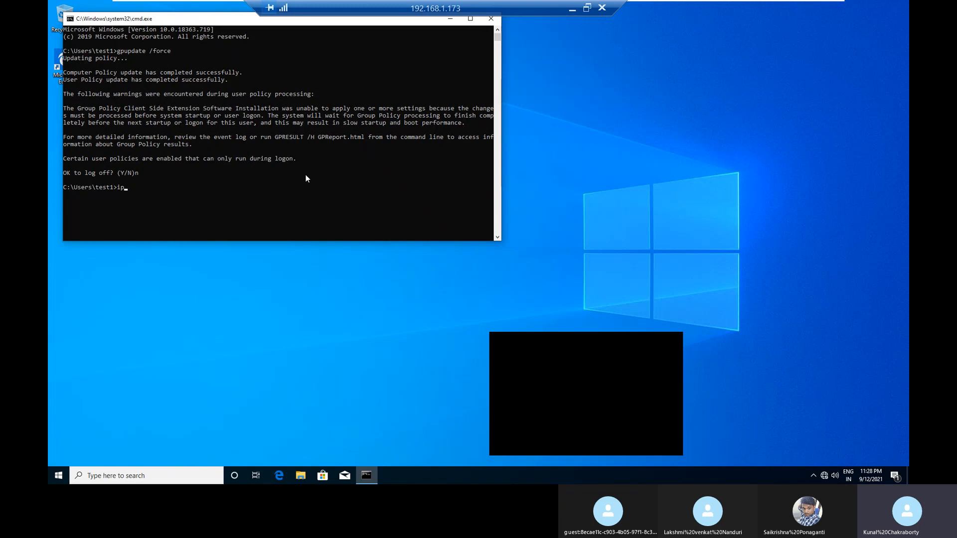
pyautogui.write('config /release')
pyautogui.press('Return')
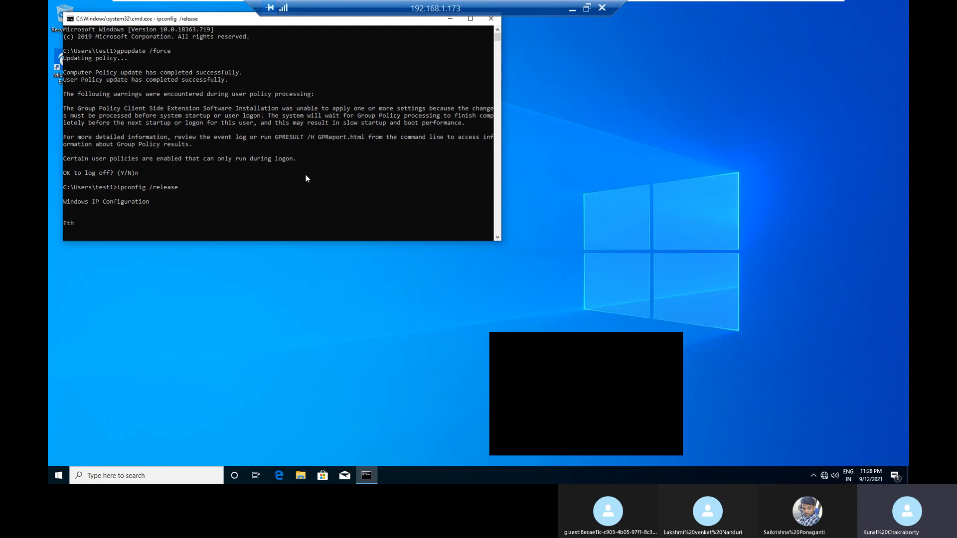
# Step: Request a new IP address for Client1 with ipconfig /renew
pyautogui.press('Up')
pyautogui.press('BackSpace')
pyautogui.press('BackSpace')
pyautogui.press('BackSpace')
pyautogui.write('new')
pyautogui.press('Return')
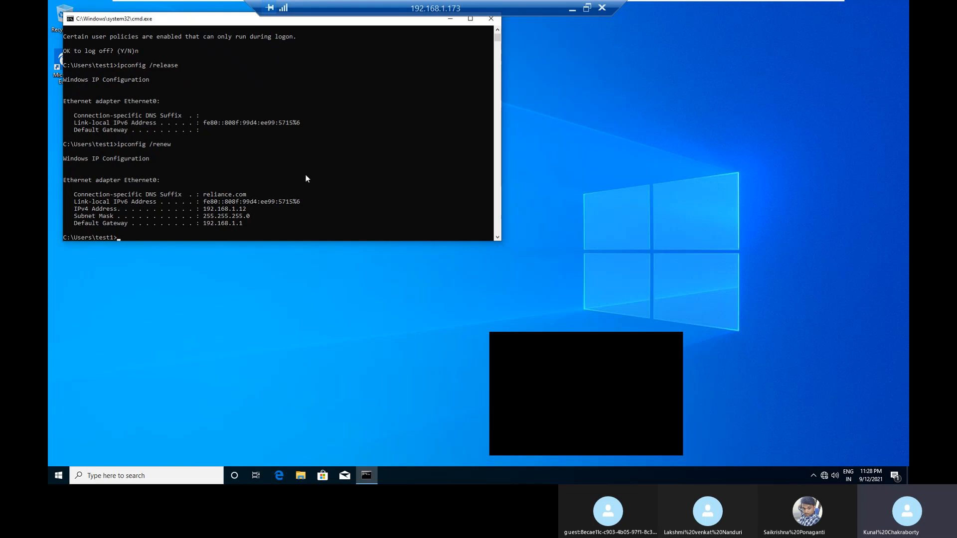
# Step: Enter the beginning of a gpupdate command at the Client1 prompt without running it
pyautogui.write('gpupdate /')
# Step: Switch to dc01, review the address pool of the HR scope and minimize the DHCP console
pyautogui.moveTo(667, 14)
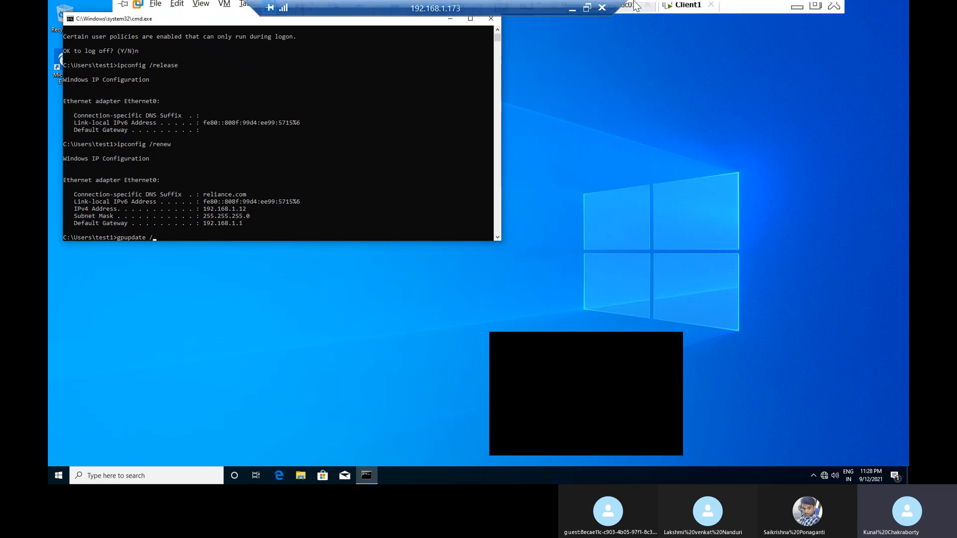
pyautogui.click(627, 11)
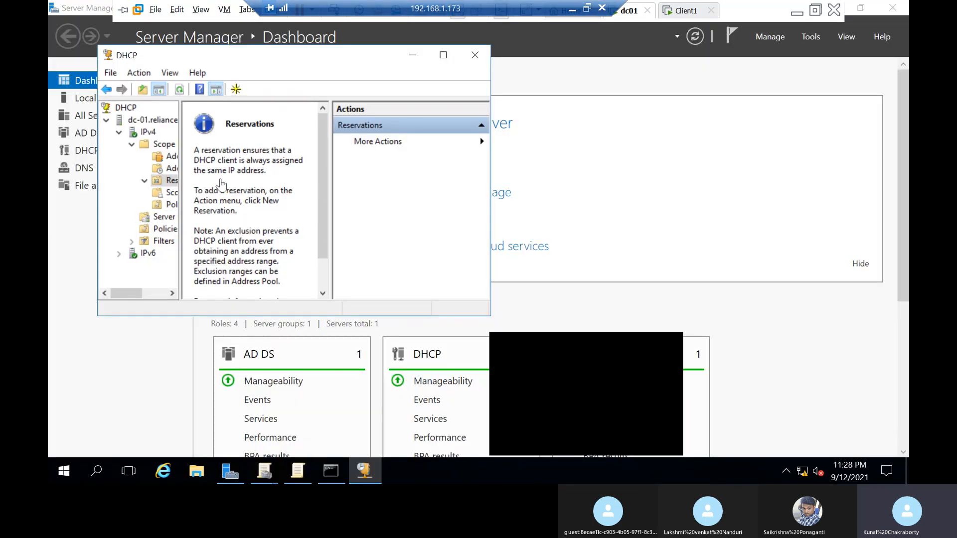
pyautogui.click(172, 156)
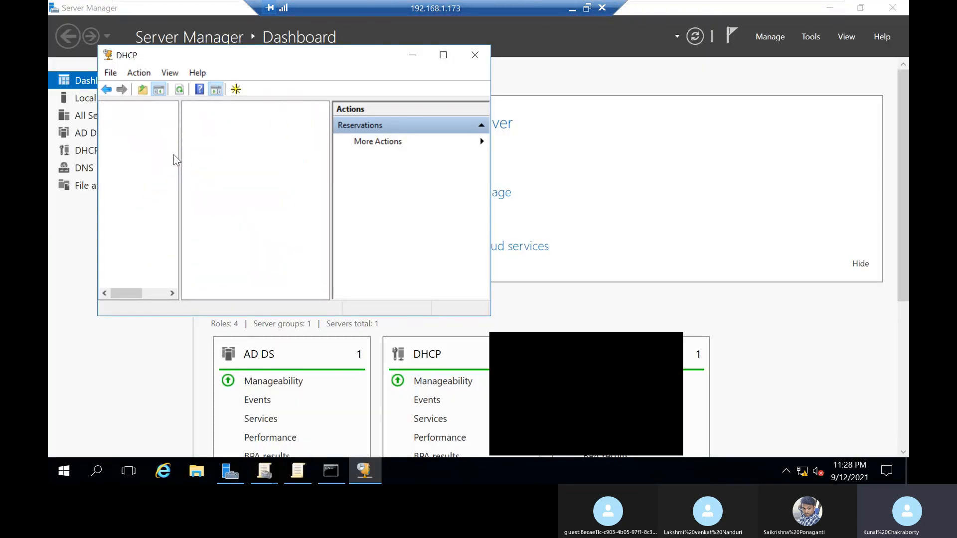
pyautogui.moveTo(231, 294)
pyautogui.mouseDown()
pyautogui.moveTo(249, 298)
pyautogui.moveTo(219, 294)
pyautogui.mouseUp()
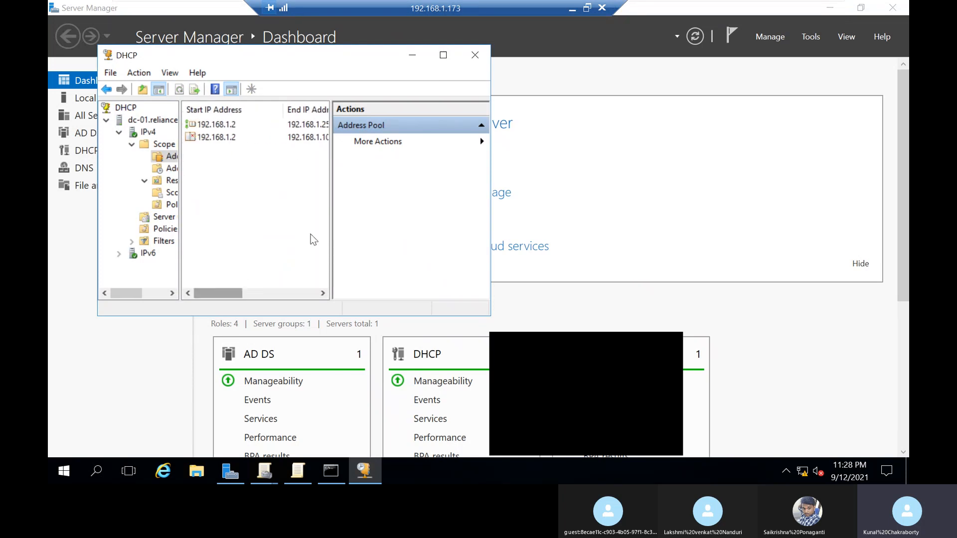
pyautogui.click(412, 54)
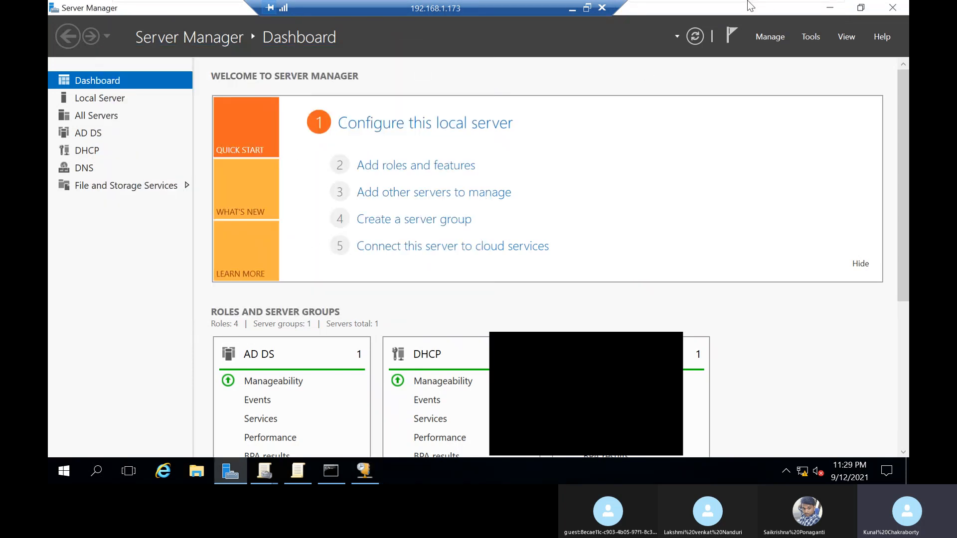
# Step: Return to Client1, highlight its IPv4 address in the ipconfig output, then complete and run gpupdate /force
pyautogui.moveTo(747, 6)
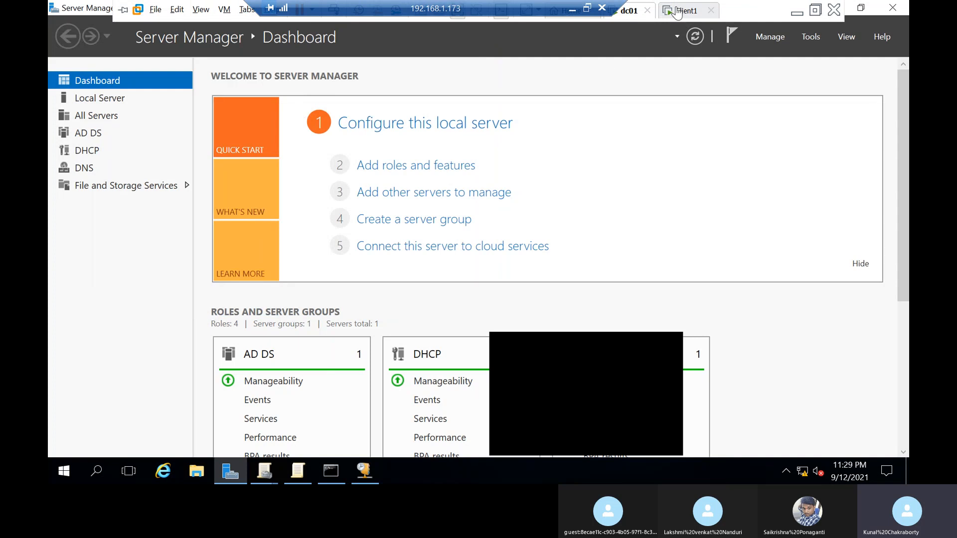
pyautogui.click(678, 11)
pyautogui.moveTo(204, 208); pyautogui.dragTo(248, 213)
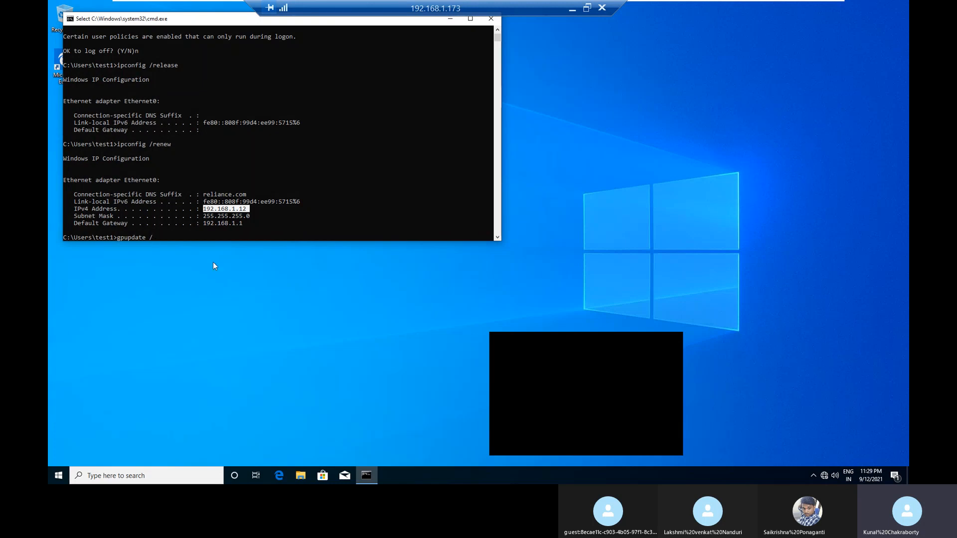
pyautogui.click(211, 237)
pyautogui.write('f')
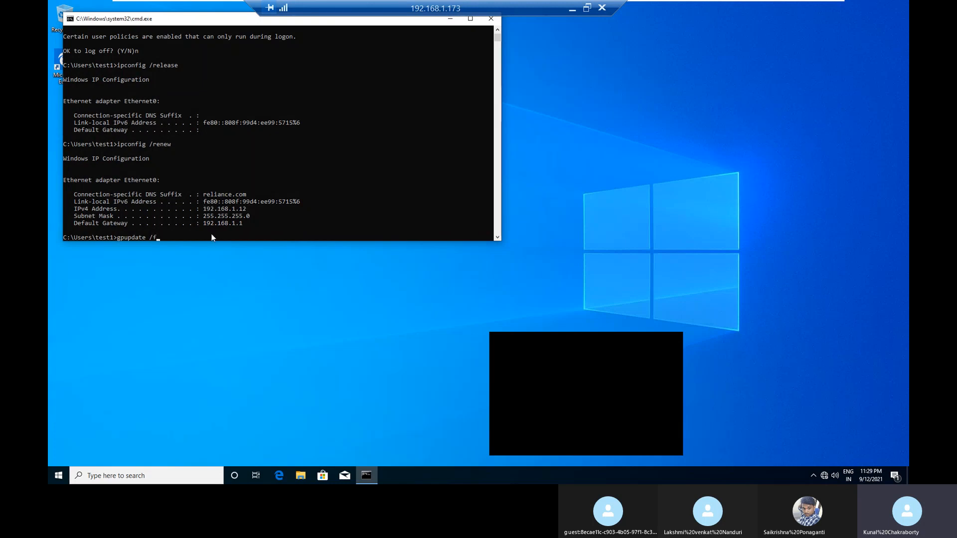
pyautogui.write('orce')
pyautogui.press('Return')
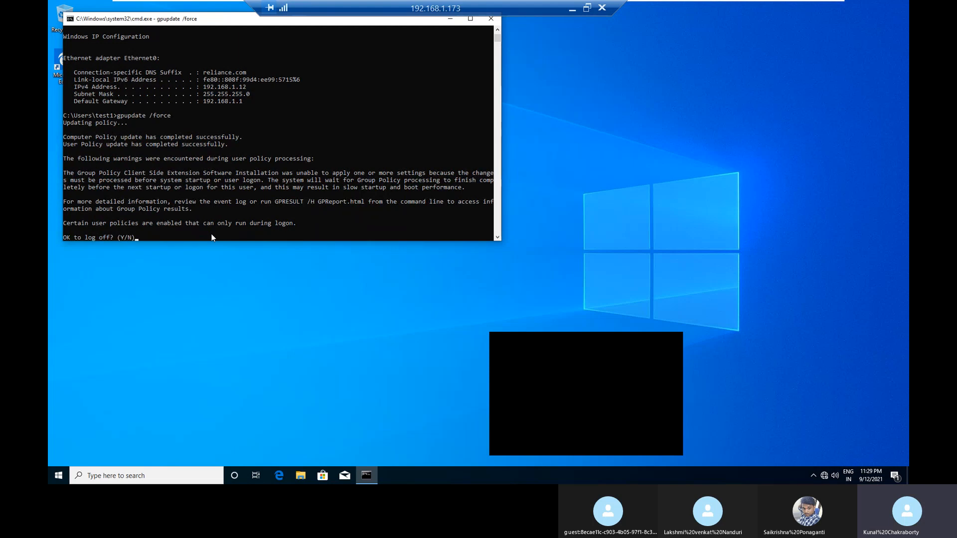
# Step: Agree to log off Client1, move the remote connection bar aside and sign back in as test1 with the account password
pyautogui.write('y')
pyautogui.press('Return')
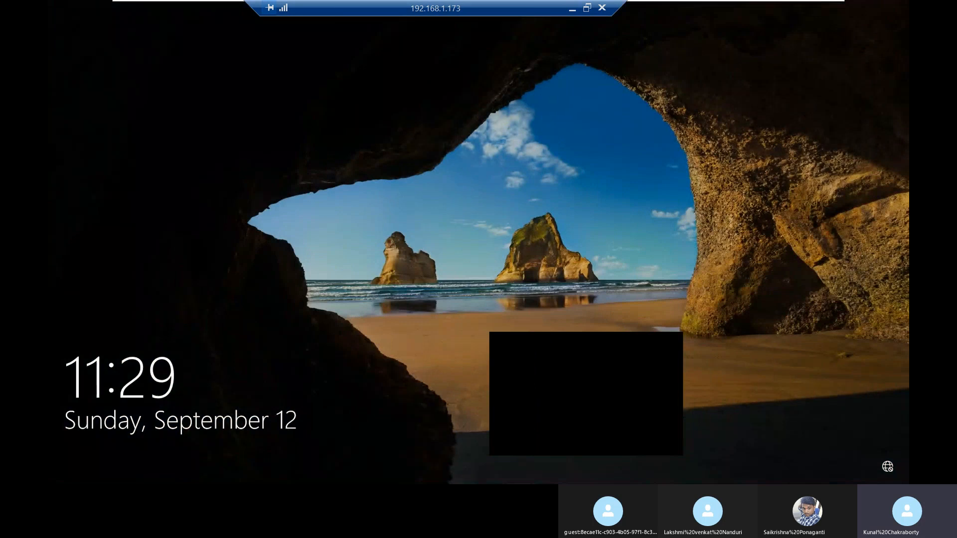
pyautogui.moveTo(180, 3)
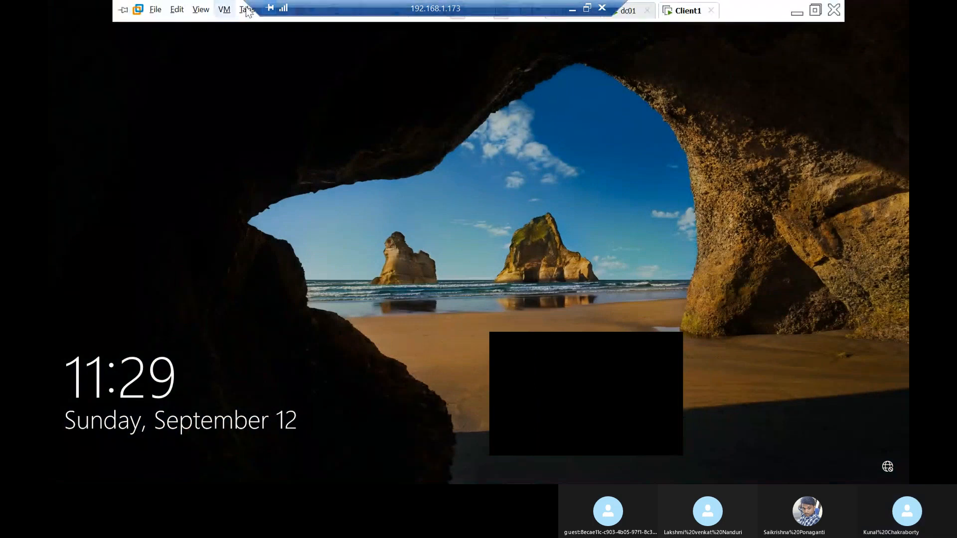
pyautogui.click(339, 11)
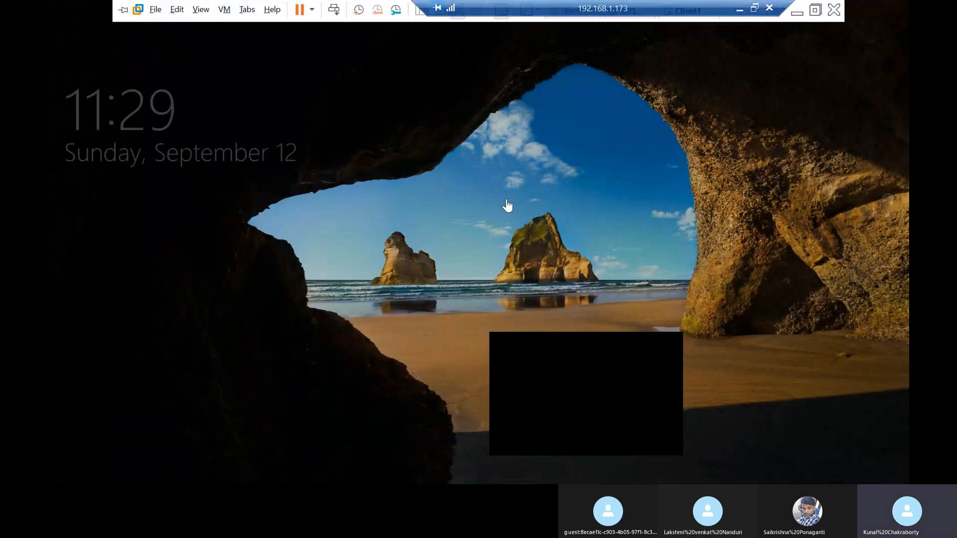
pyautogui.click(542, 332)
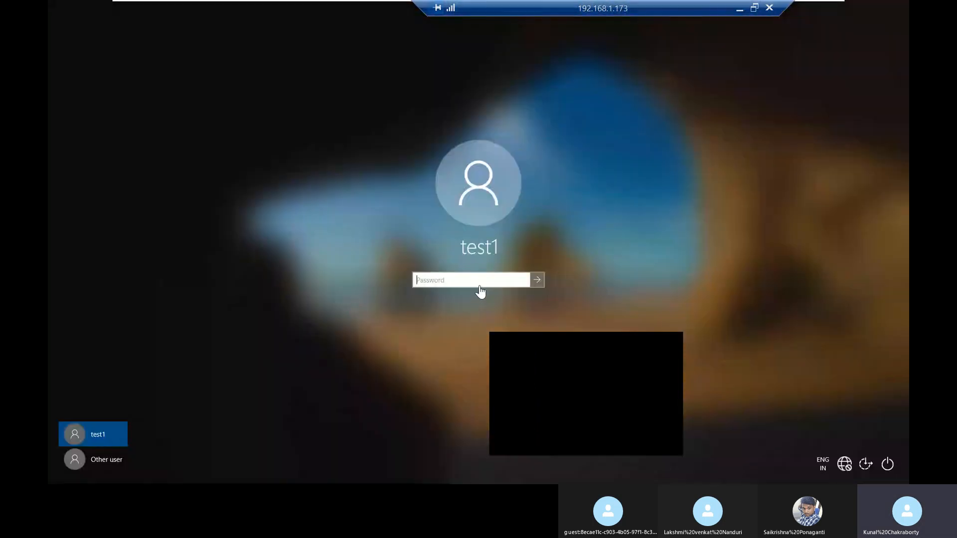
pyautogui.write('•')
pyautogui.press('BackSpace')
pyautogui.write('••••••••')
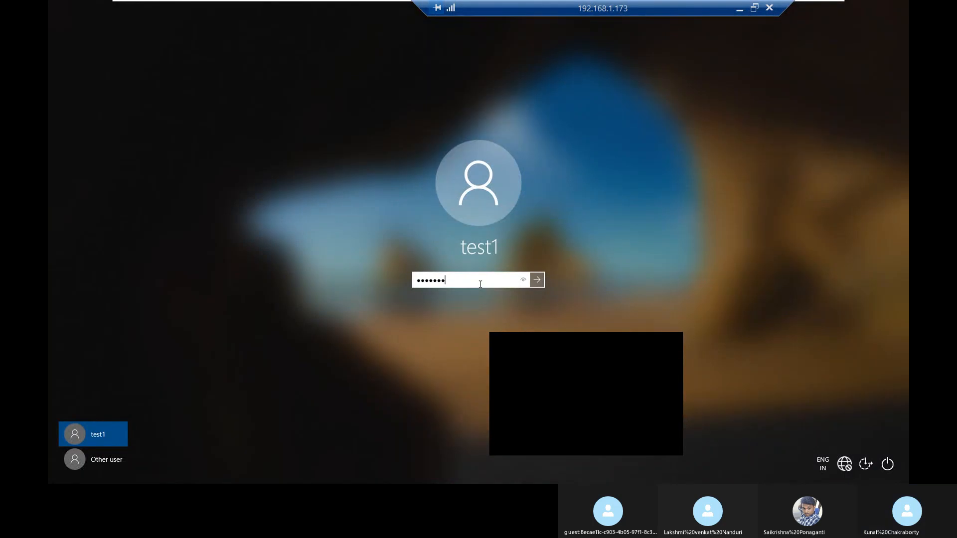
pyautogui.press('Return')
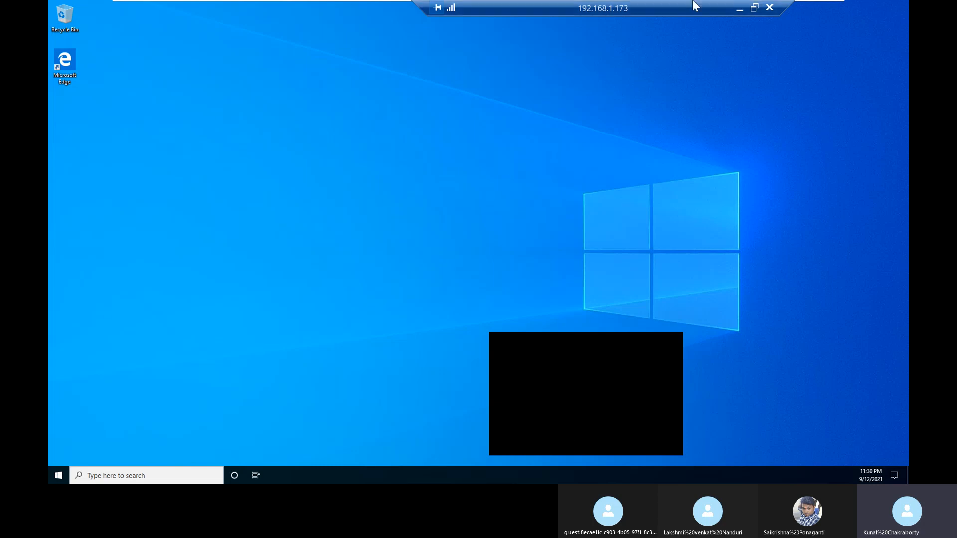
# Step: Switch to dc01, restore the minimized DHCP console and close it
pyautogui.moveTo(618, 10)
pyautogui.click(624, 10)
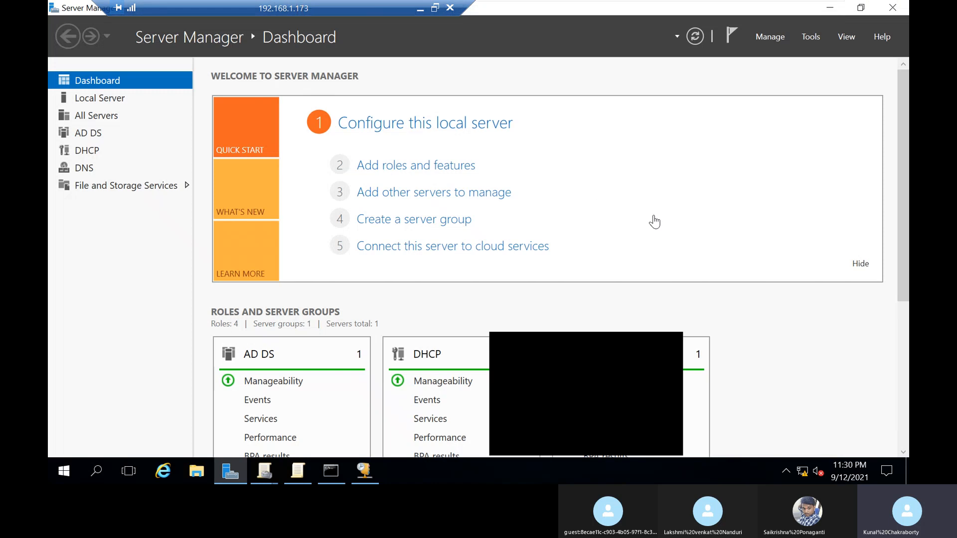
pyautogui.click(367, 471)
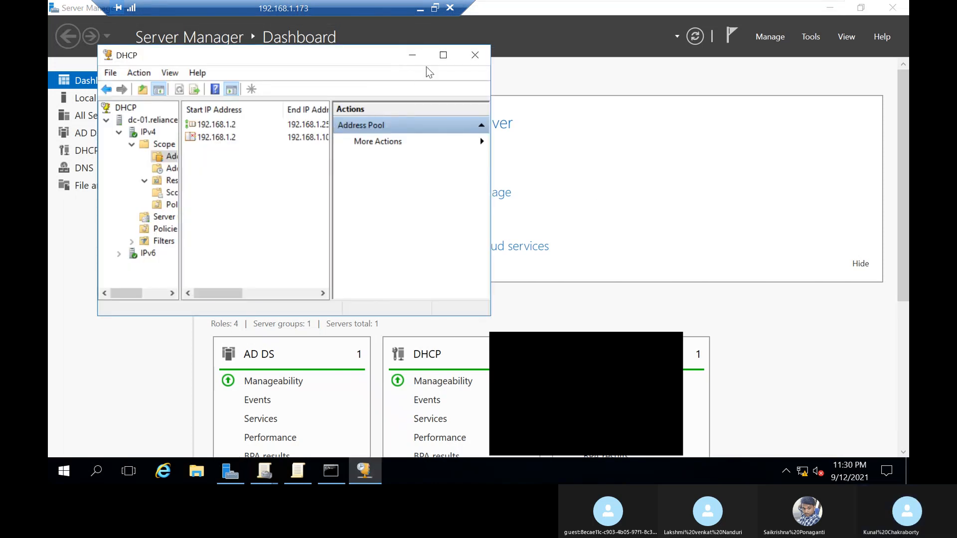
pyautogui.click(475, 56)
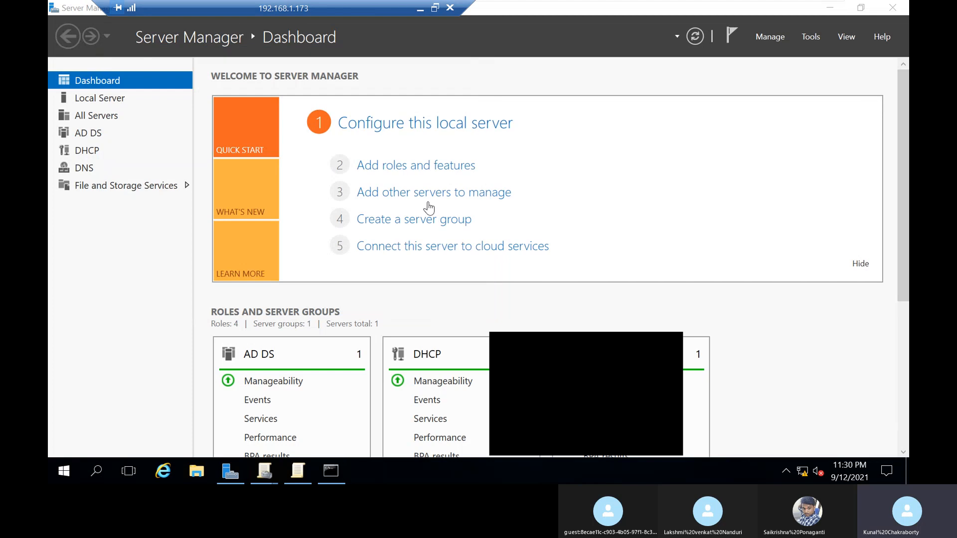
# Step: At the dc01 command prompt, ping 192.168.1.5, interrupt it and ping 192.168.1.12 instead
pyautogui.click(331, 471)
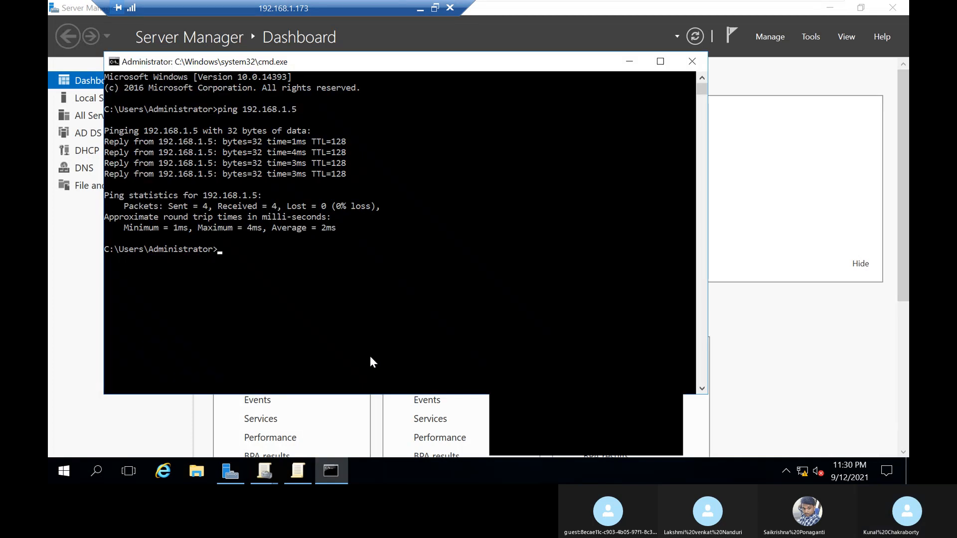
pyautogui.press('Up')
pyautogui.press('Return')
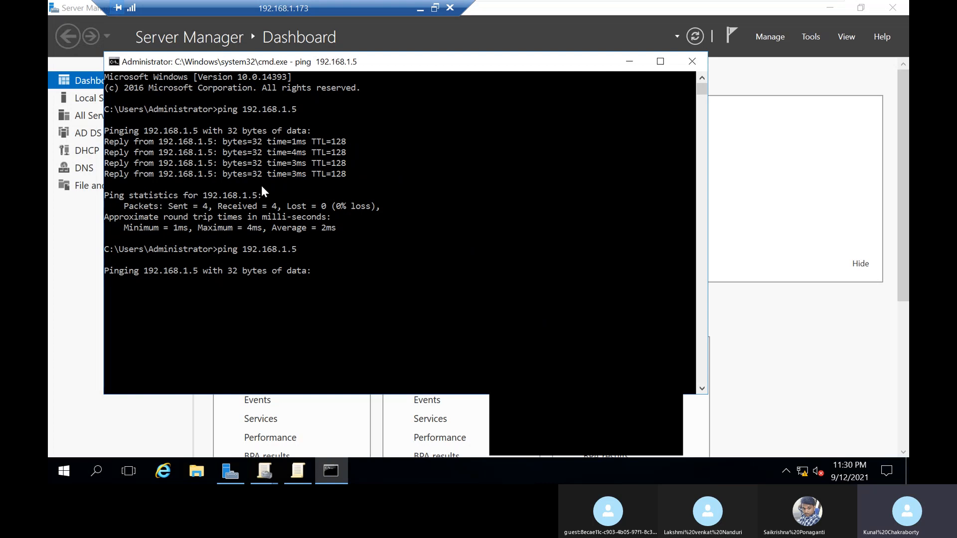
pyautogui.hotkey('ctrl', 'c')
pyautogui.press('Up')
pyautogui.press('BackSpace')
pyautogui.write('12')
pyautogui.press('Return')
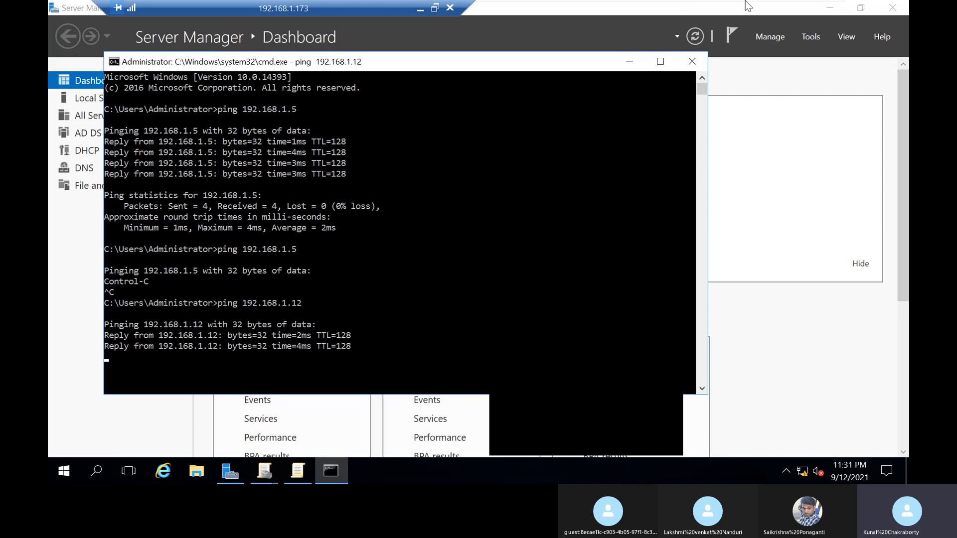
# Step: Check Client1's desktop and Start menu, then return to dc01 and minimize the command prompt
pyautogui.moveTo(746, 1)
pyautogui.click(686, 10)
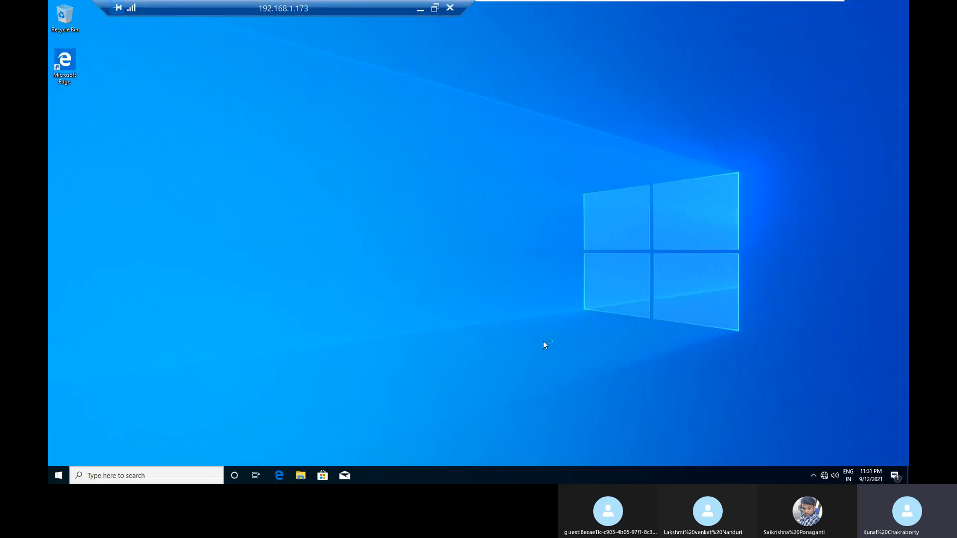
pyautogui.click(55, 477)
pyautogui.click(55, 476)
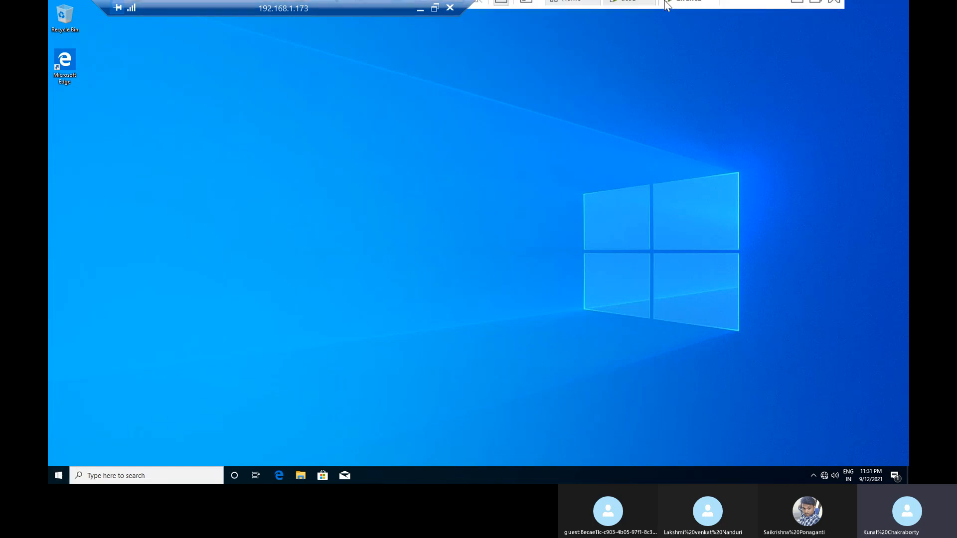
pyautogui.click(621, 15)
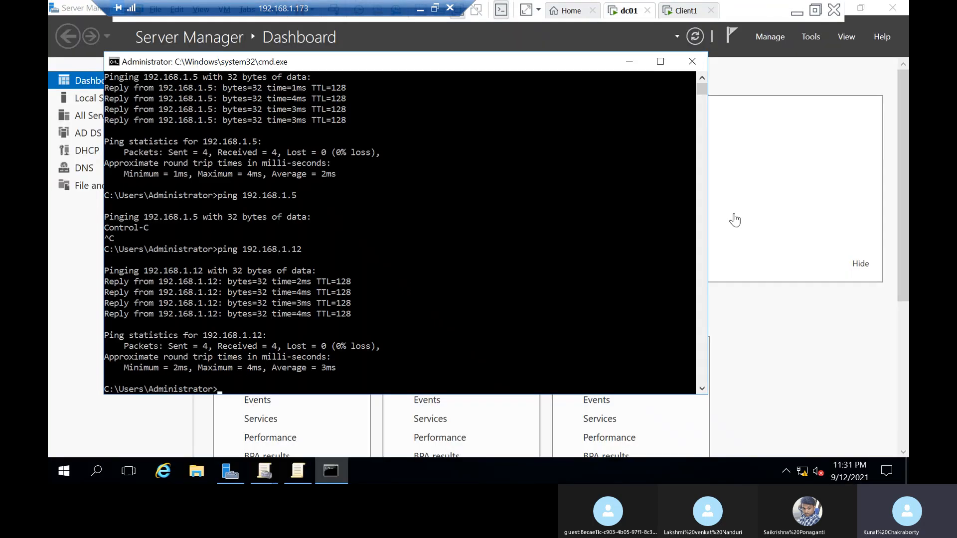
pyautogui.click(626, 66)
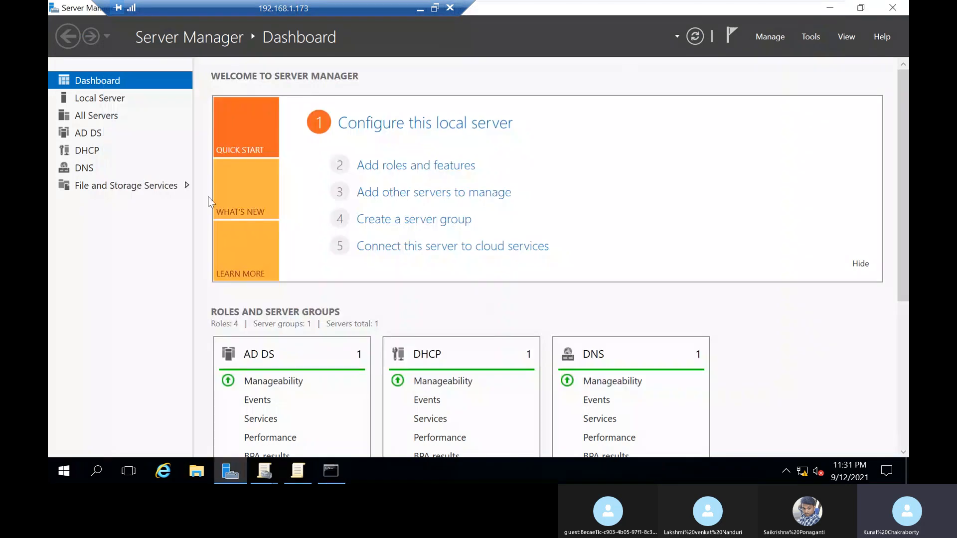
# Step: Review the IPv4 properties of dc01's Ethernet0 adapter and close the network windows without changing anything
pyautogui.click(129, 99)
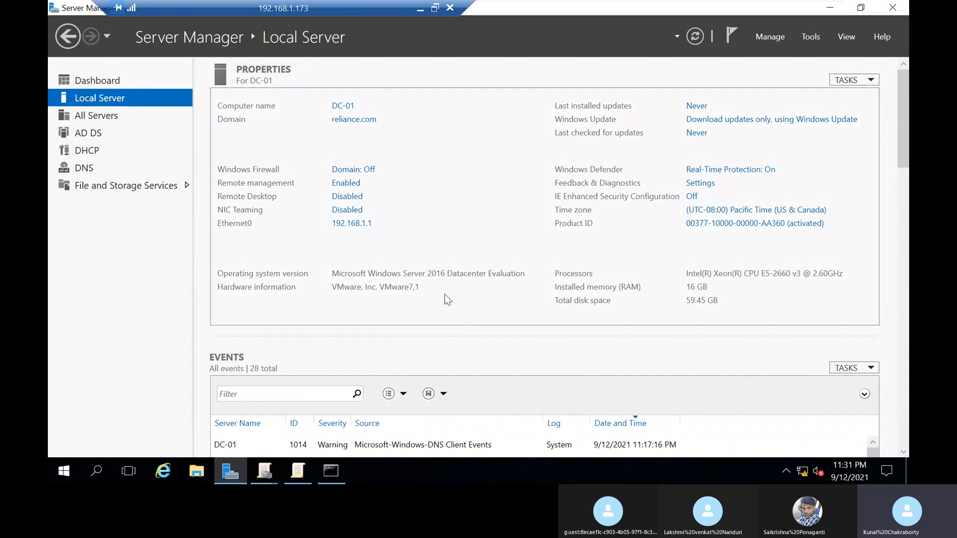
pyautogui.click(361, 227)
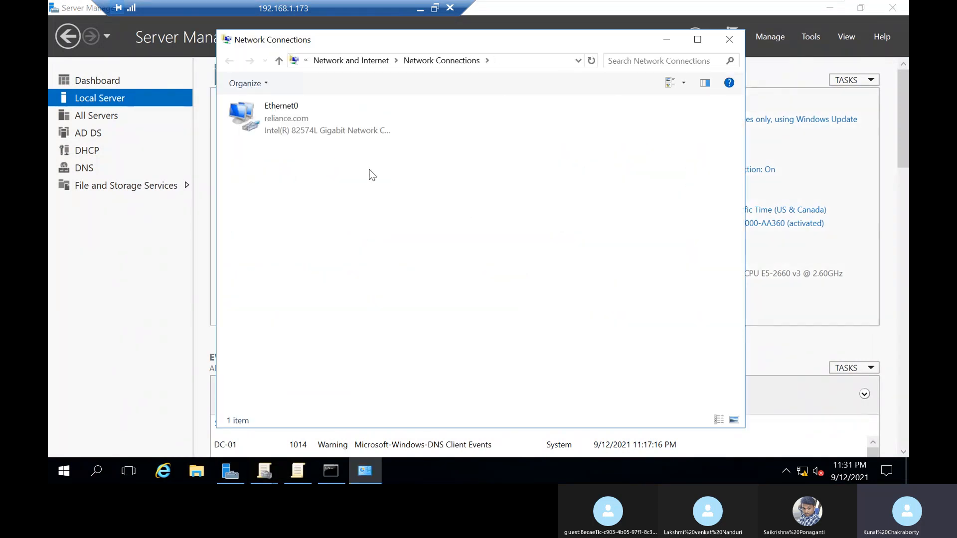
pyautogui.click(351, 117)
pyautogui.rightClick(352, 117)
pyautogui.click(423, 249)
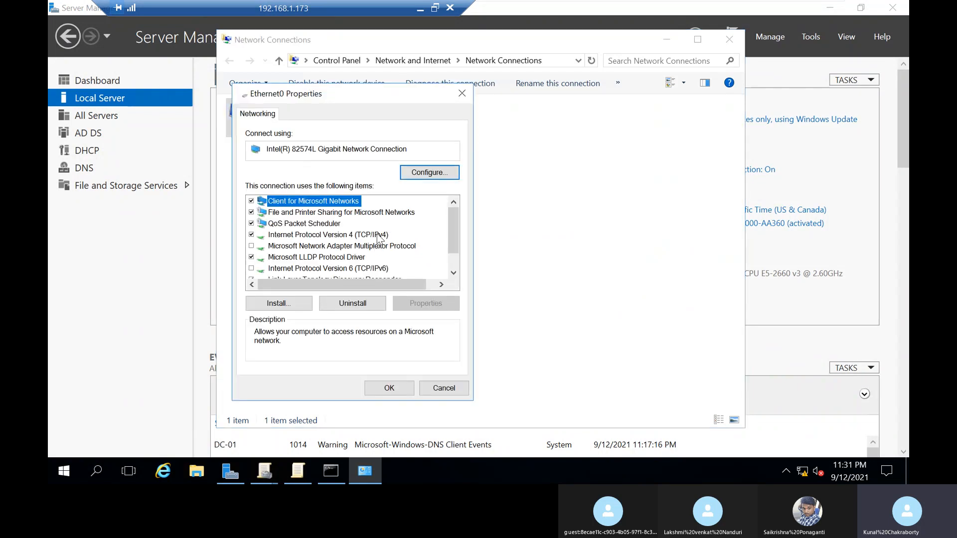
pyautogui.doubleClick(376, 235)
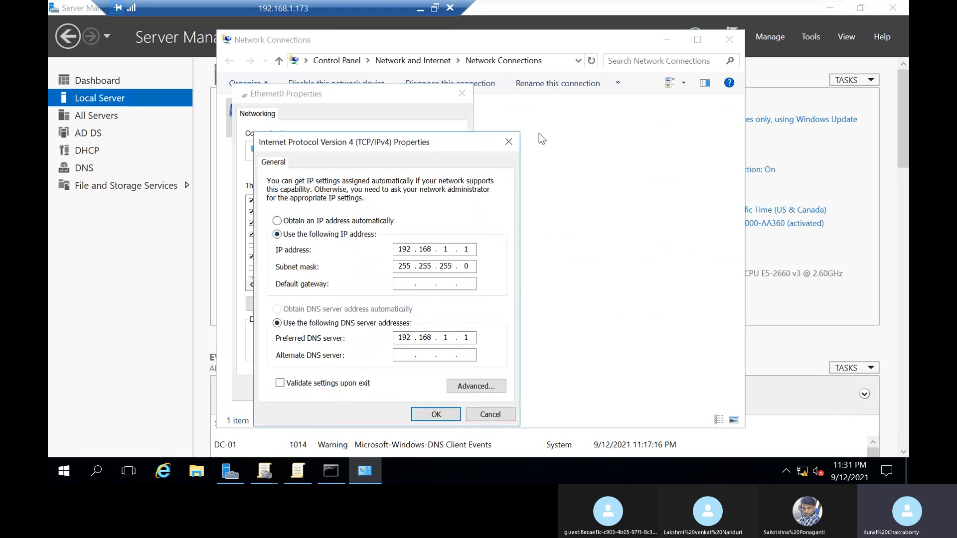
pyautogui.click(510, 143)
pyautogui.click(462, 93)
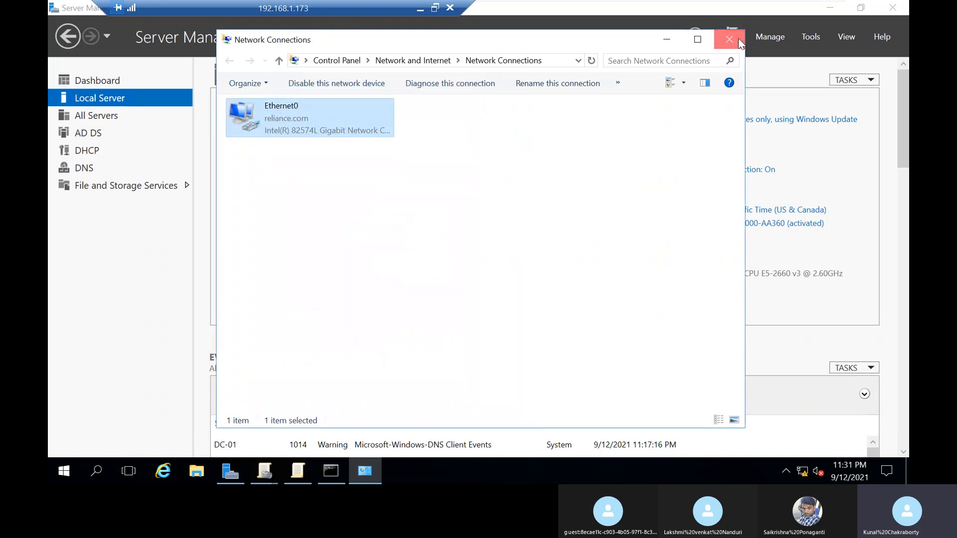
pyautogui.click(738, 40)
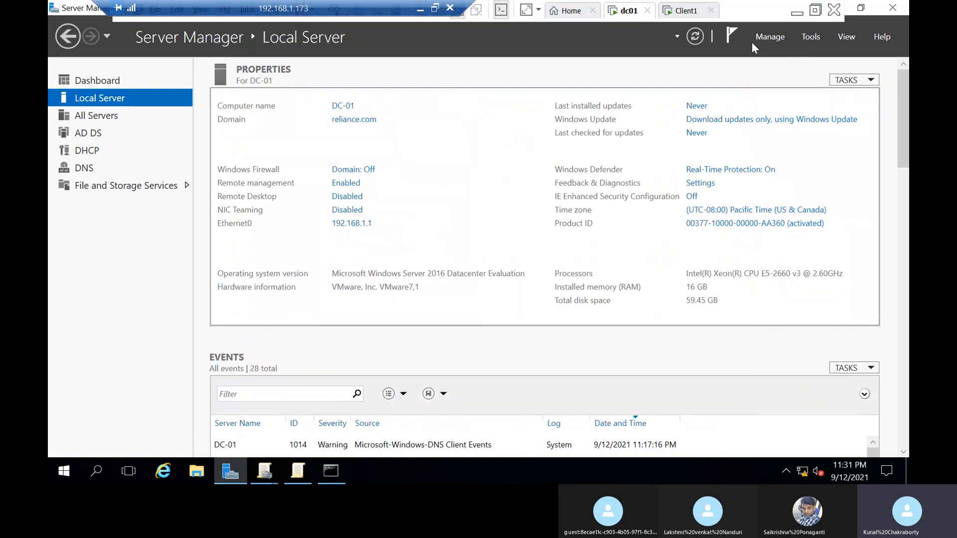
# Step: Open Active Directory Users and Computers and display the group memberships of test1 in the test OU
pyautogui.click(804, 38)
pyautogui.click(789, 109)
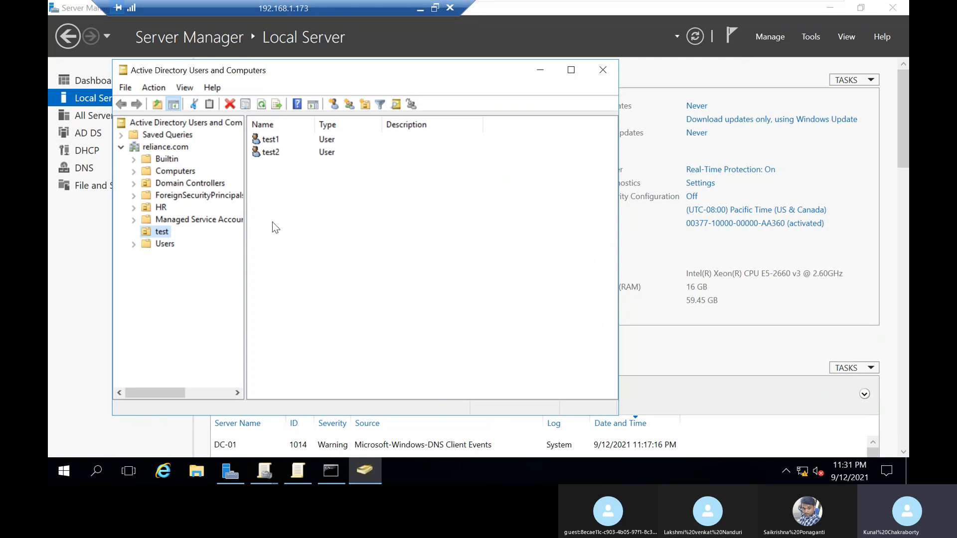
pyautogui.click(276, 140)
pyautogui.doubleClick(275, 140)
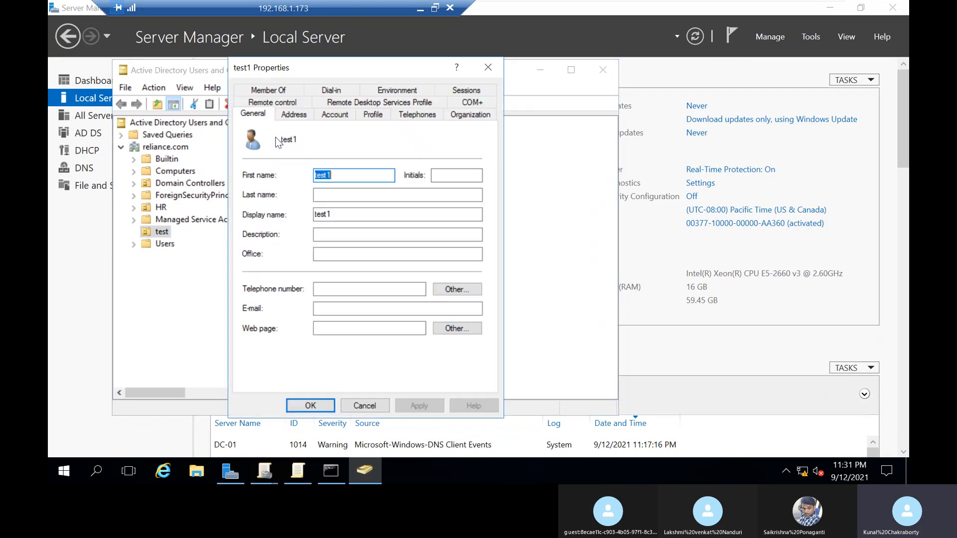
pyautogui.click(291, 91)
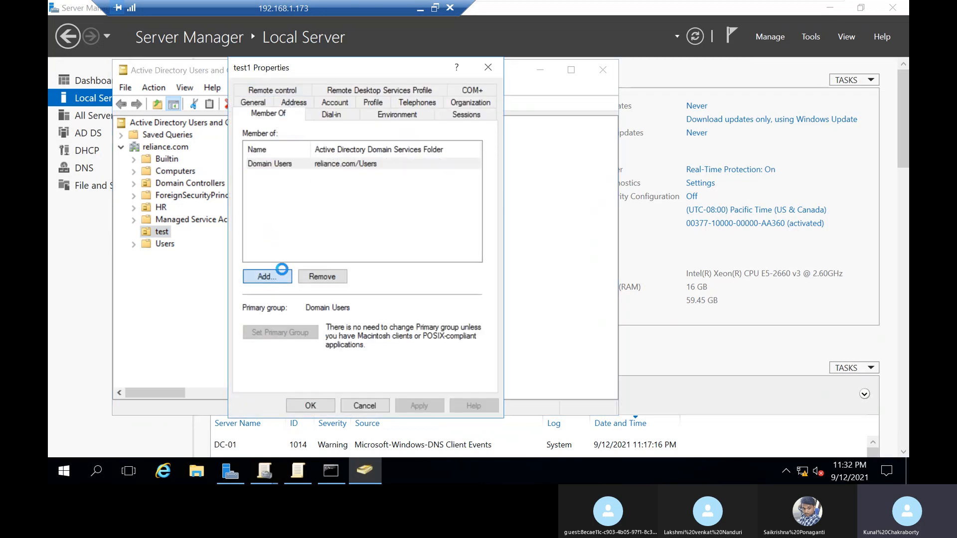
# Step: Find and add the Account Operators and Users groups to test1's memberships, then apply and close its properties
pyautogui.click(264, 276)
pyautogui.click(271, 232)
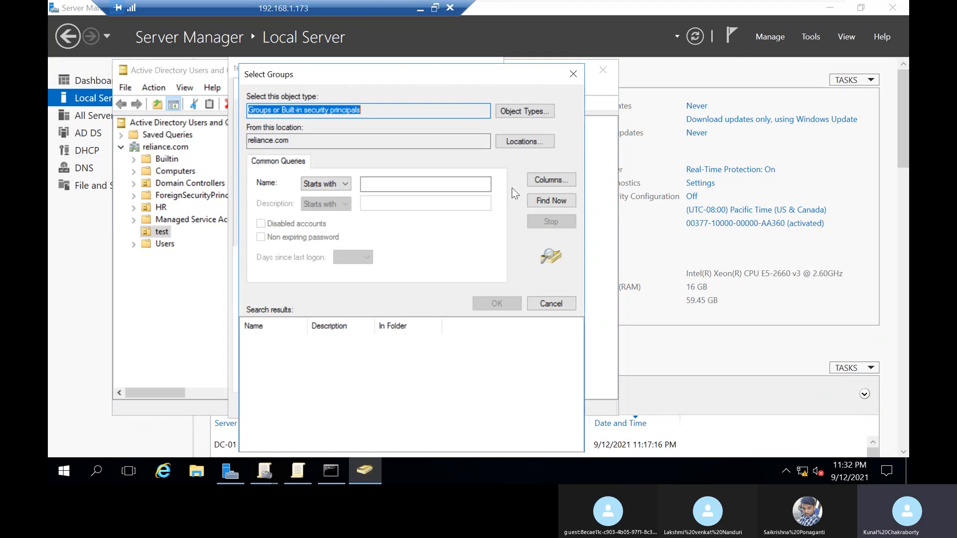
pyautogui.click(551, 201)
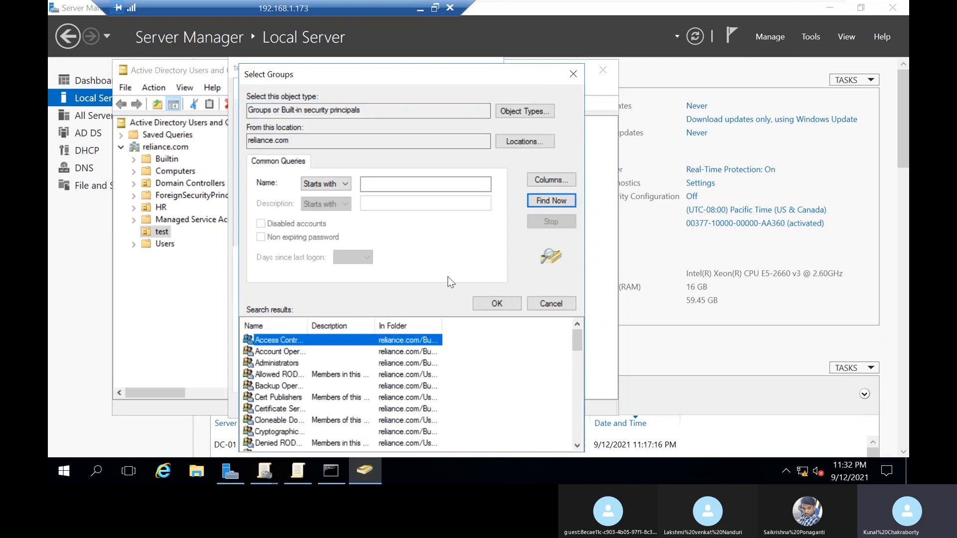
pyautogui.click(294, 352)
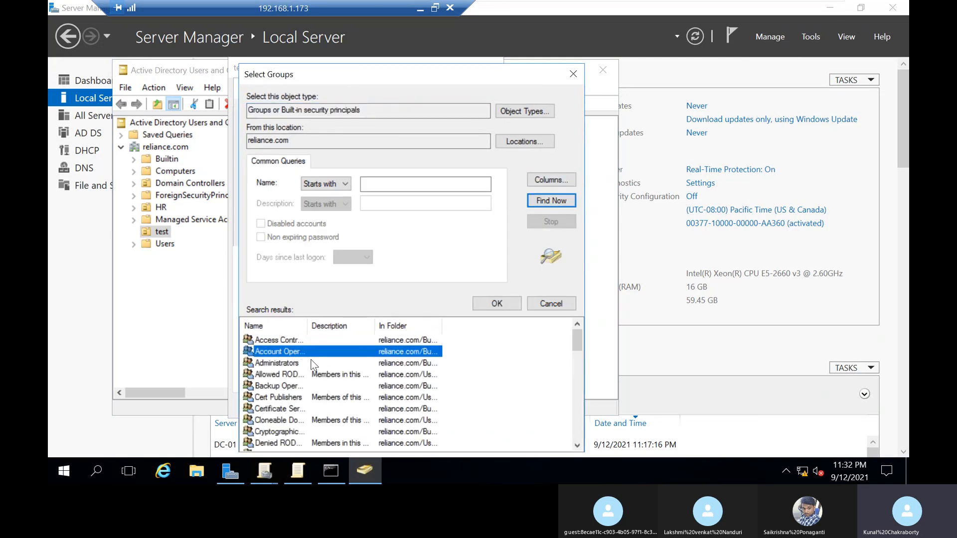
pyautogui.scroll(-7, 301, 352)
pyautogui.scroll(-7, 294, 355)
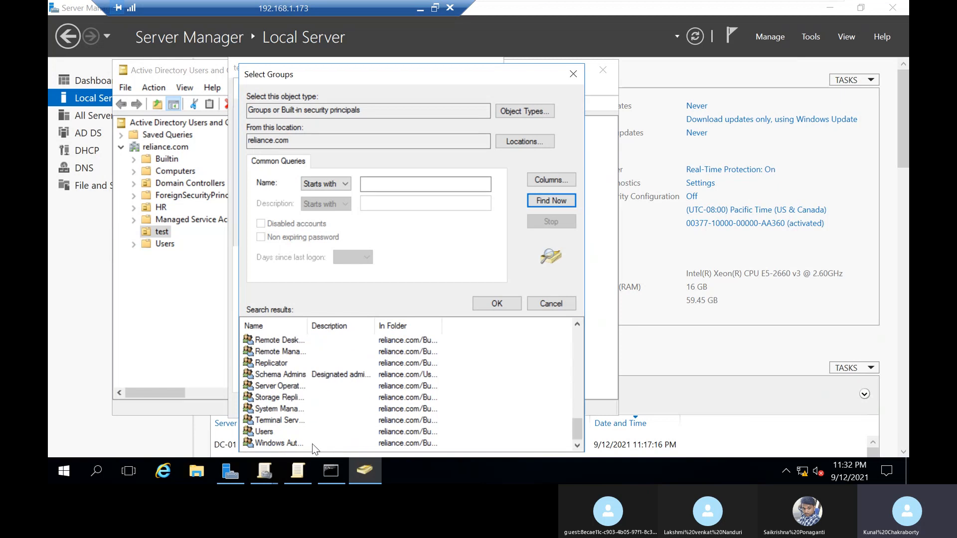
pyautogui.click(264, 431)
pyautogui.click(504, 302)
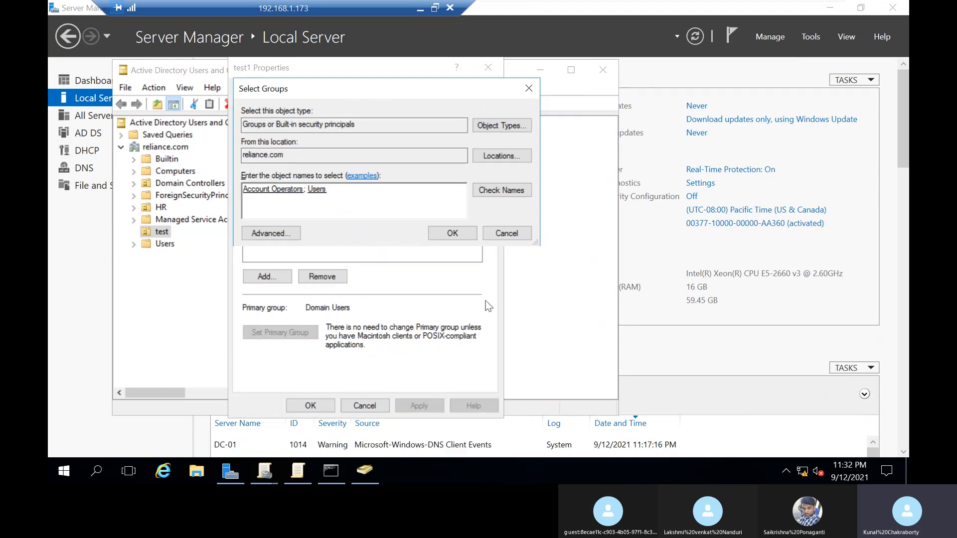
pyautogui.click(461, 235)
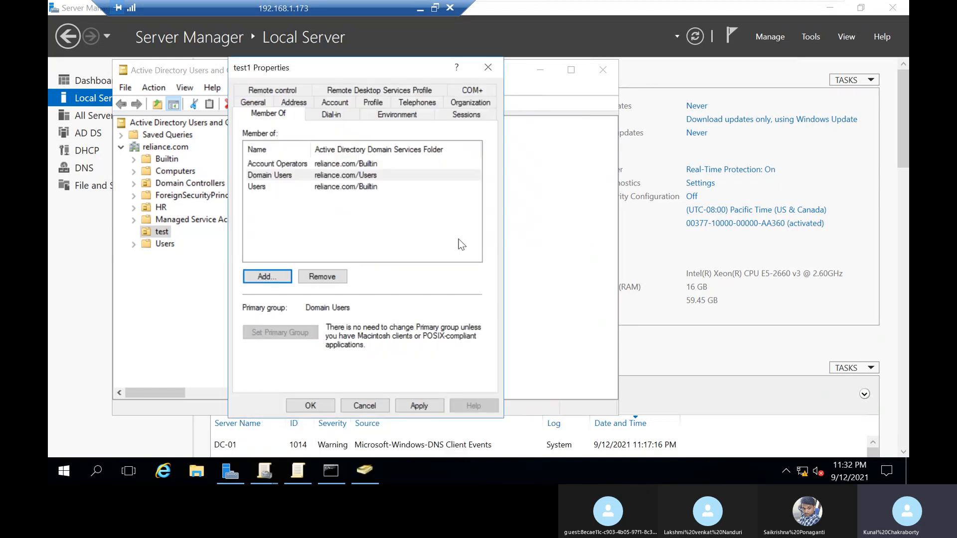
pyautogui.click(408, 406)
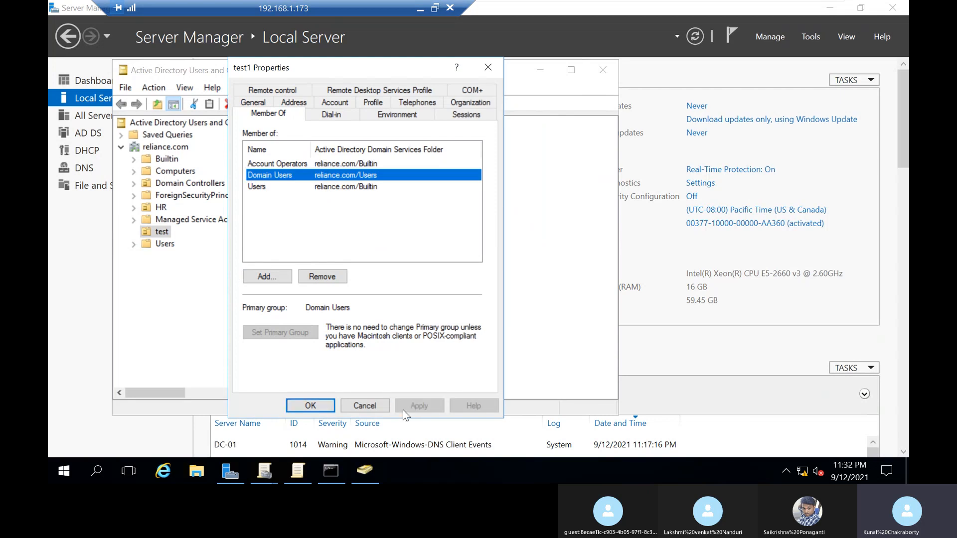
pyautogui.click(327, 407)
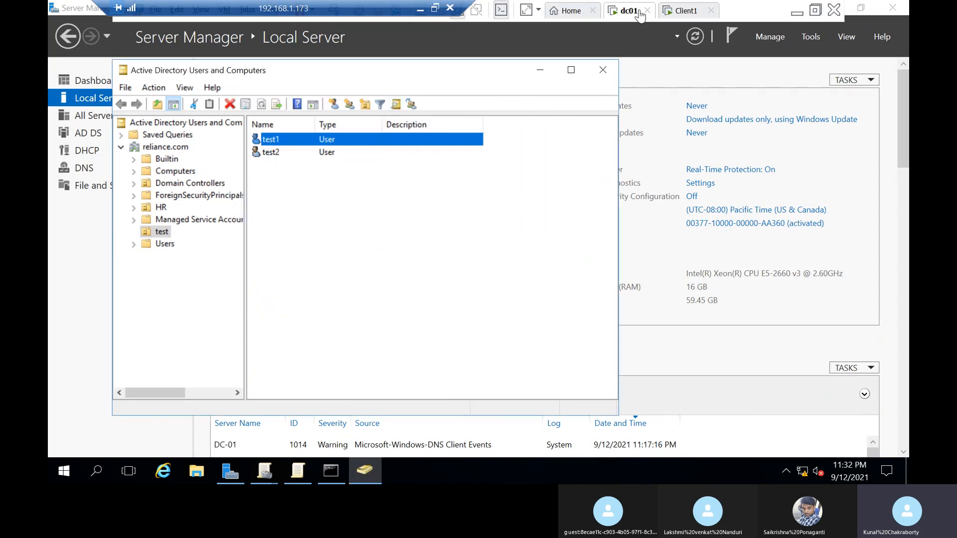
# Step: Switch to Client1, open a command prompt as test1 and run gpupdate /force
pyautogui.click(684, 10)
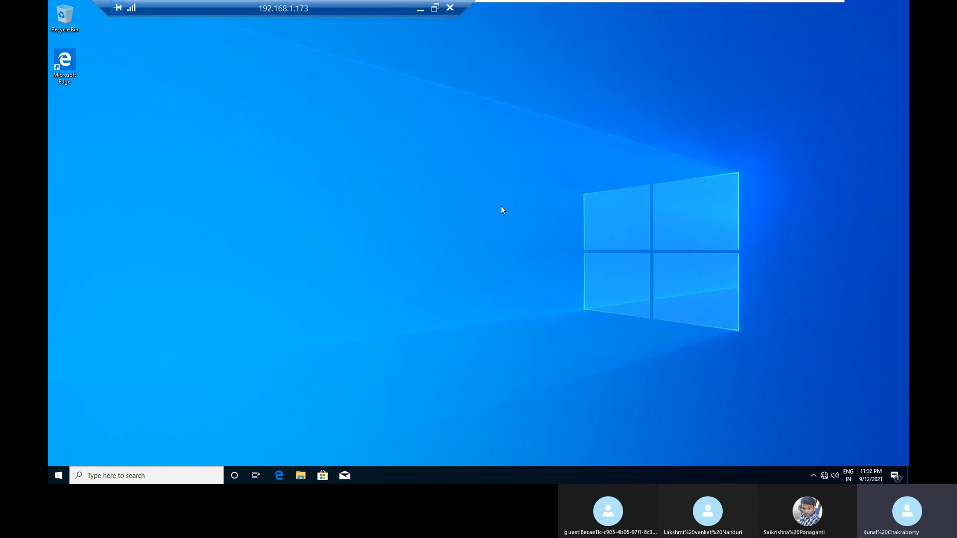
pyautogui.press('super+r')
pyautogui.press('Return')
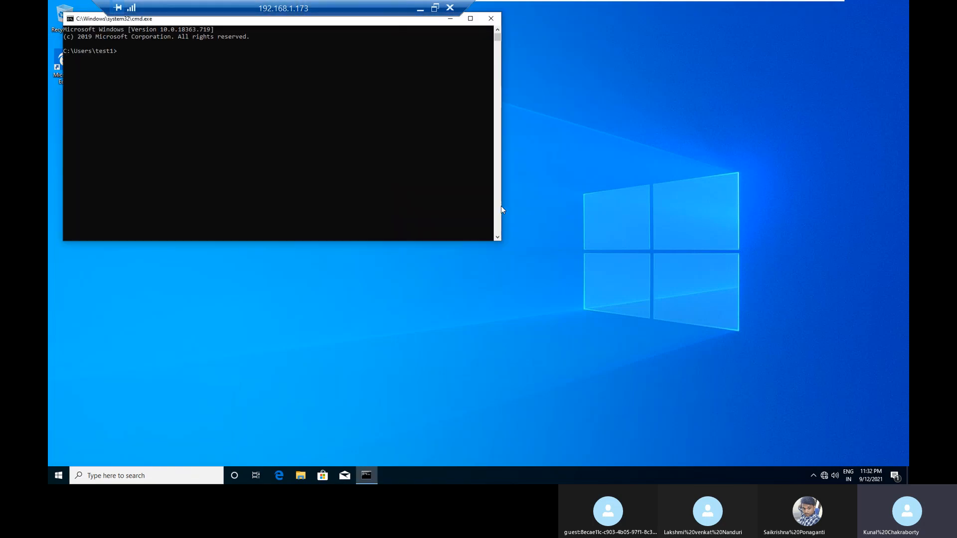
pyautogui.write('gpupdate /force')
pyautogui.press('Return')
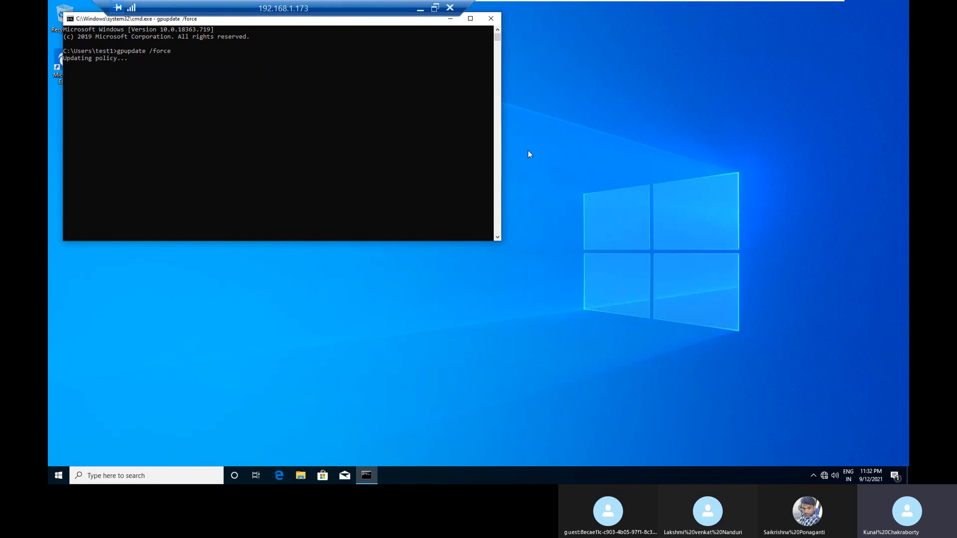
# Step: Ping 192.168.1.1 from a second command prompt on Client1, then close that prompt
pyautogui.press('super+r')
pyautogui.press('Return')
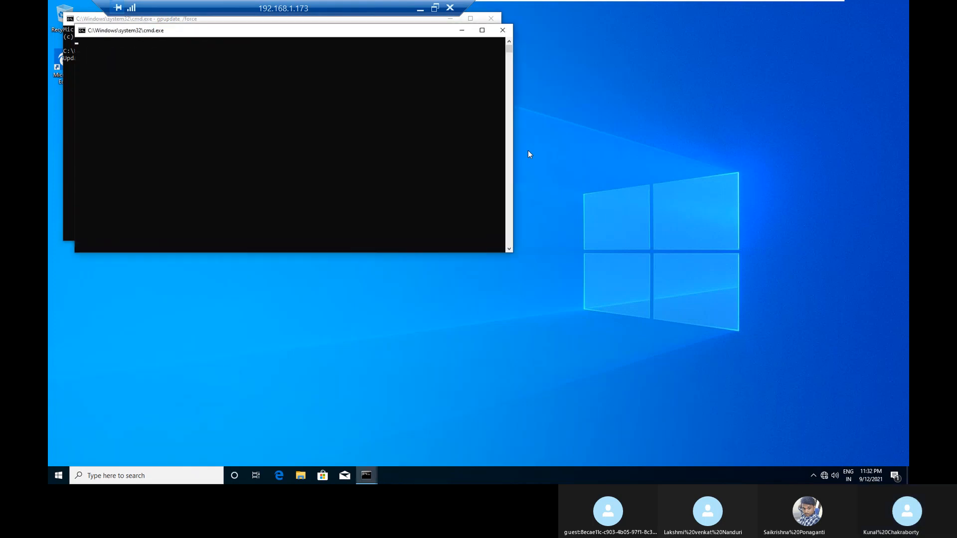
pyautogui.write('pi')
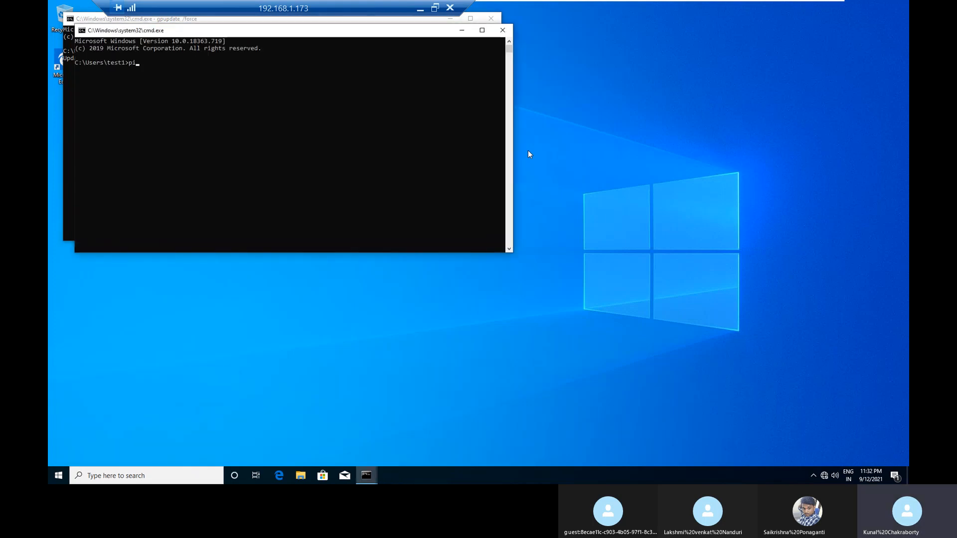
pyautogui.write('ng 192.168.1')
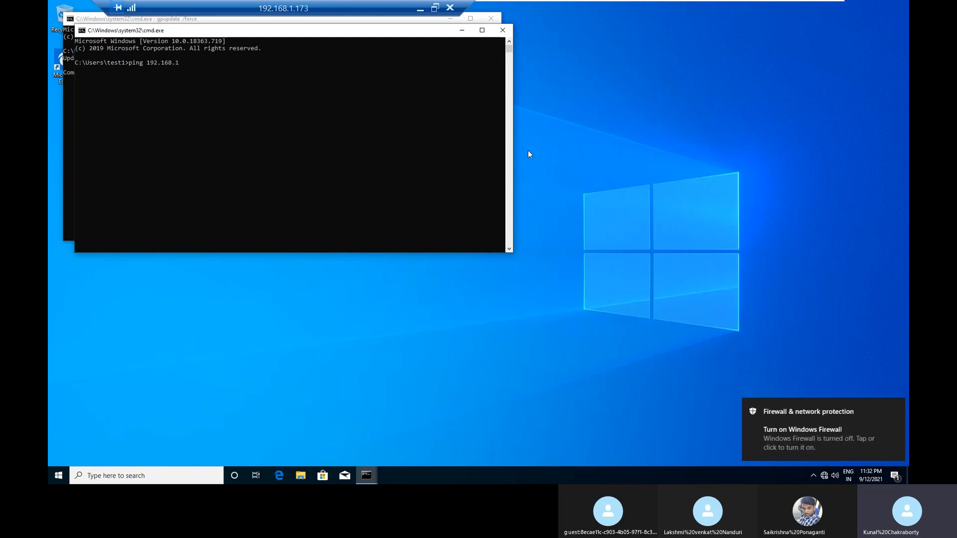
pyautogui.write('.1')
pyautogui.press('Return')
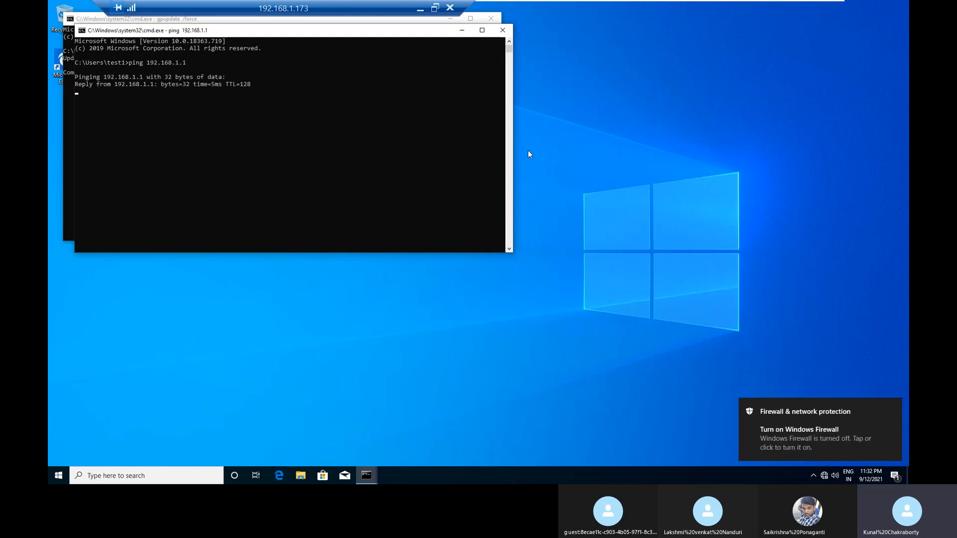
pyautogui.click(509, 34)
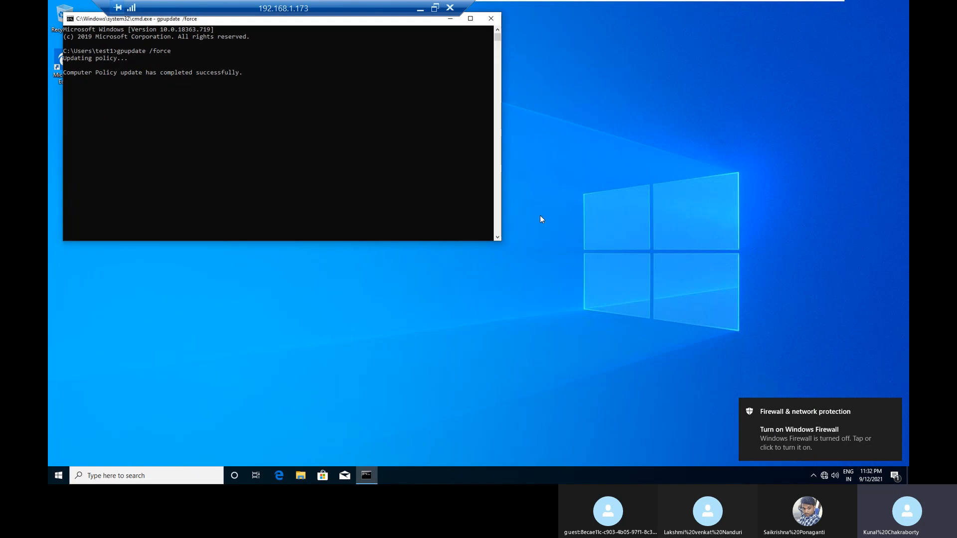
# Step: Finish the forced policy refresh on Client1, then sign back in as test1 with the account password
pyautogui.click(345, 208)
pyautogui.press('Return')
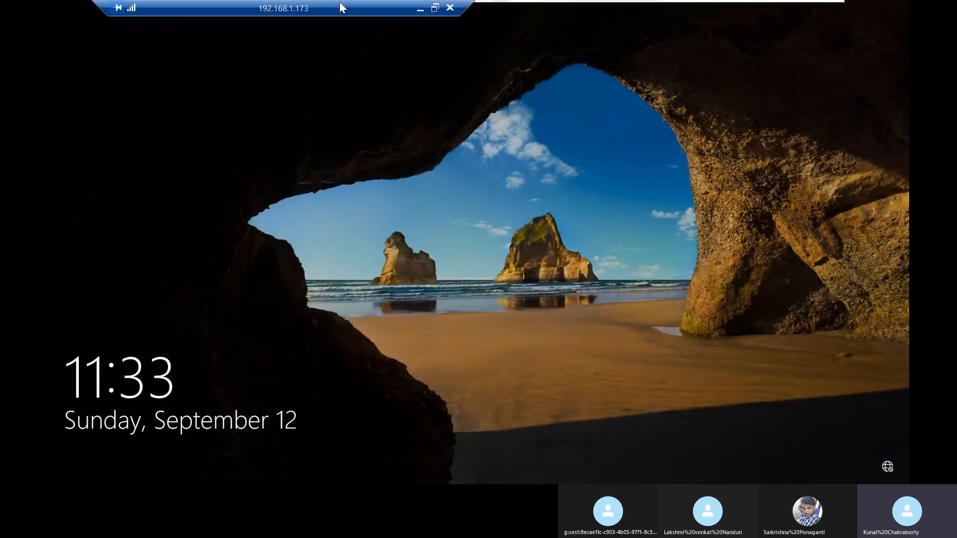
pyautogui.moveTo(340, 4); pyautogui.dragTo(774, 5)
pyautogui.click(332, 12)
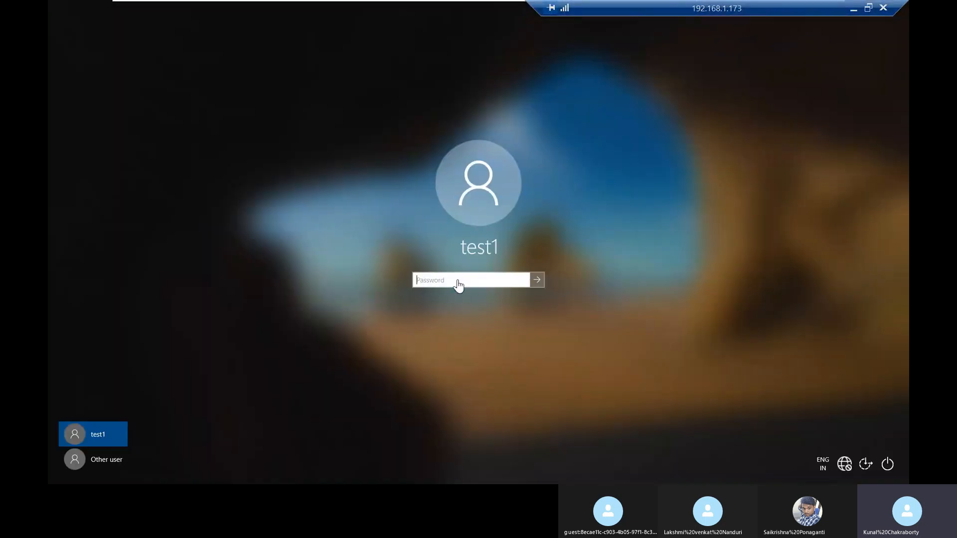
pyautogui.write('*******')
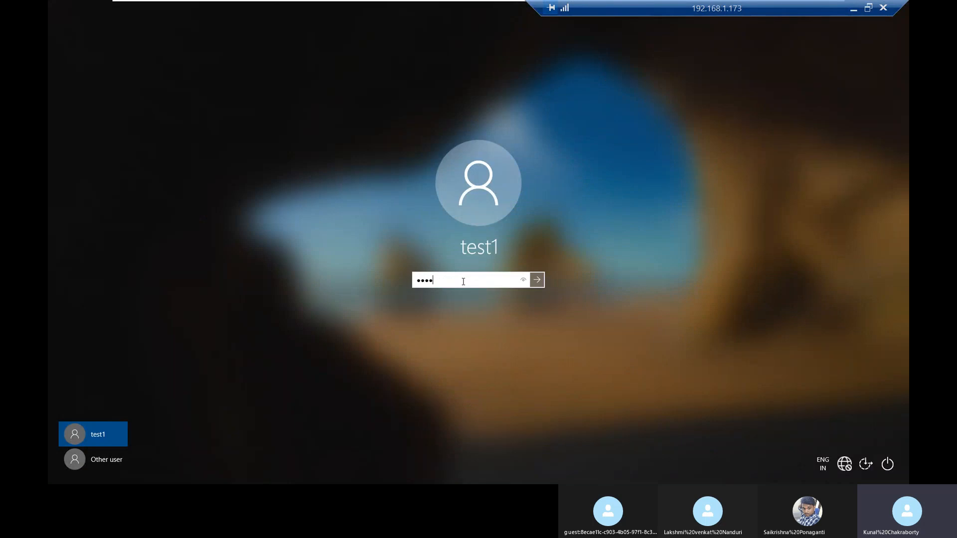
pyautogui.press('Return')
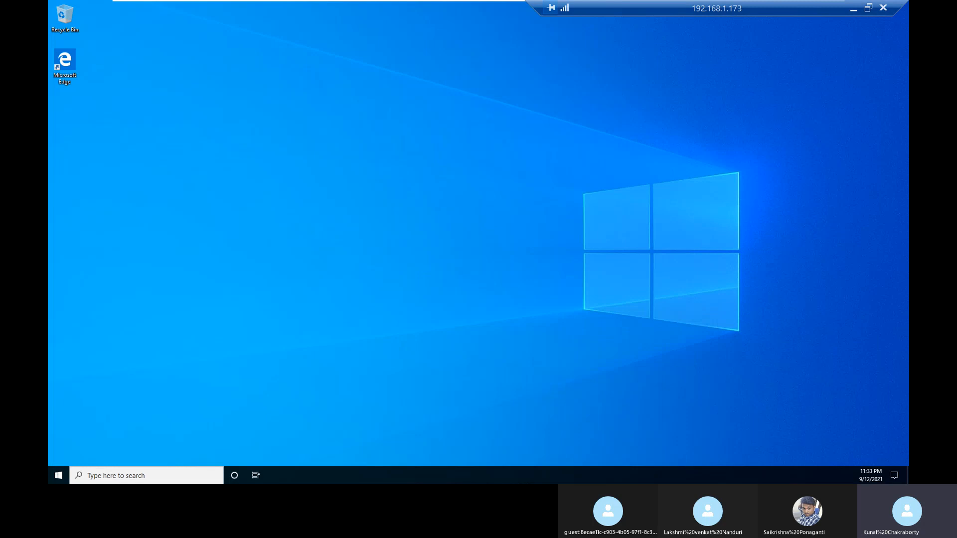
# Step: Switch to dc01, close Active Directory Users and Computers, and return to the Client1 desktop
pyautogui.moveTo(746, 6); pyautogui.dragTo(235, 6)
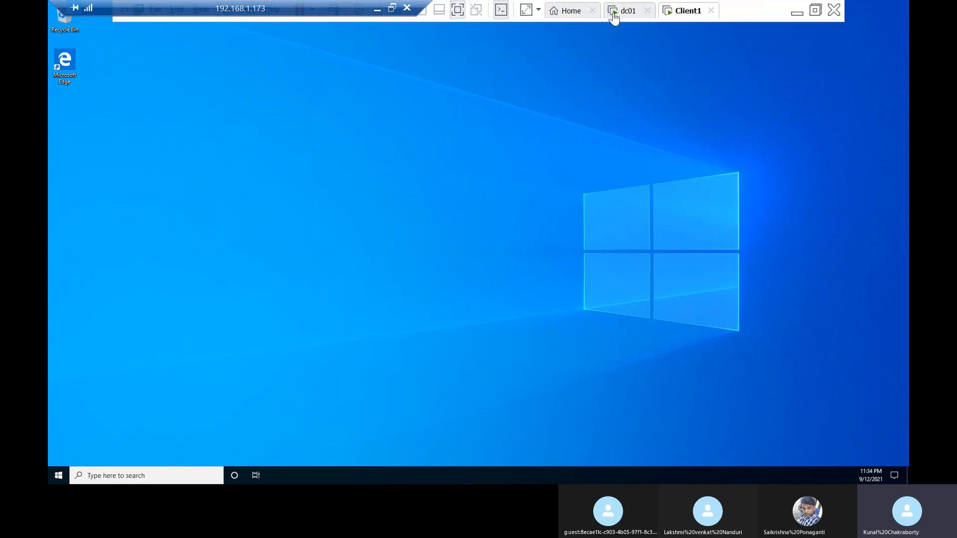
pyautogui.click(621, 11)
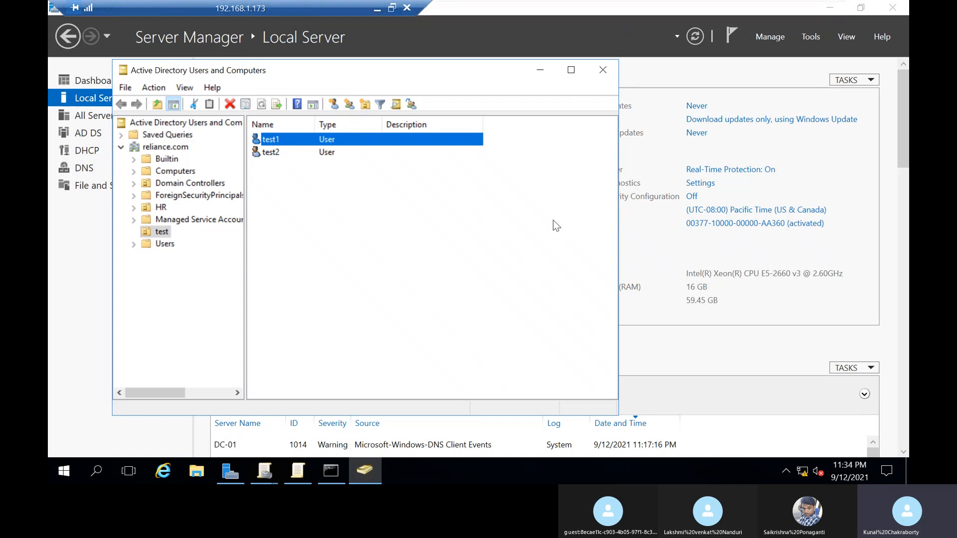
pyautogui.click(602, 69)
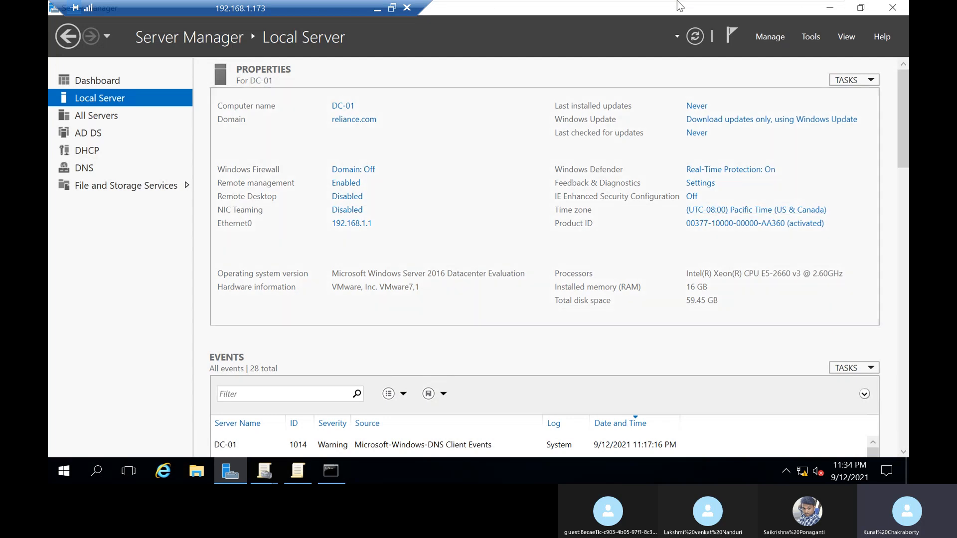
pyautogui.click(696, 11)
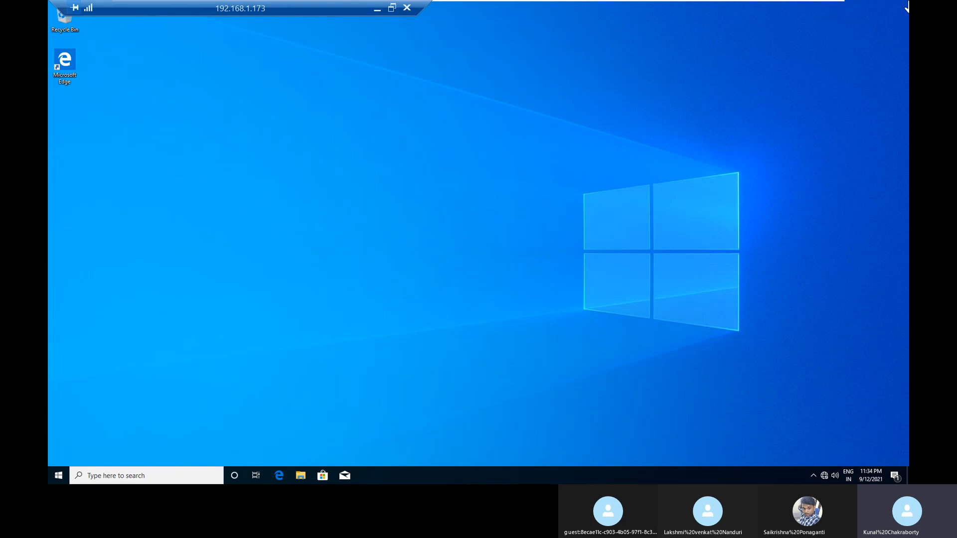
# Step: Open the Virus & threat protection page of Windows Security on Client1
pyautogui.click(813, 475)
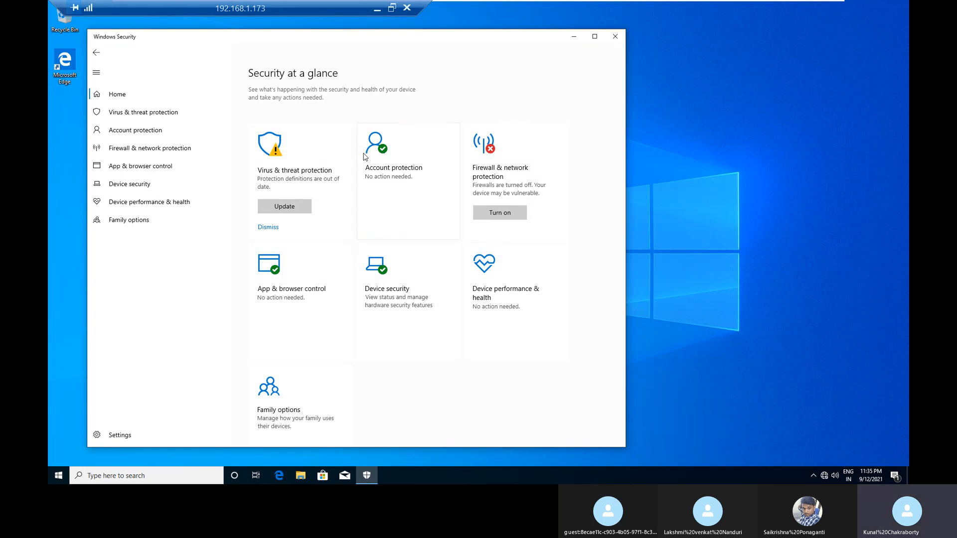
pyautogui.click(298, 185)
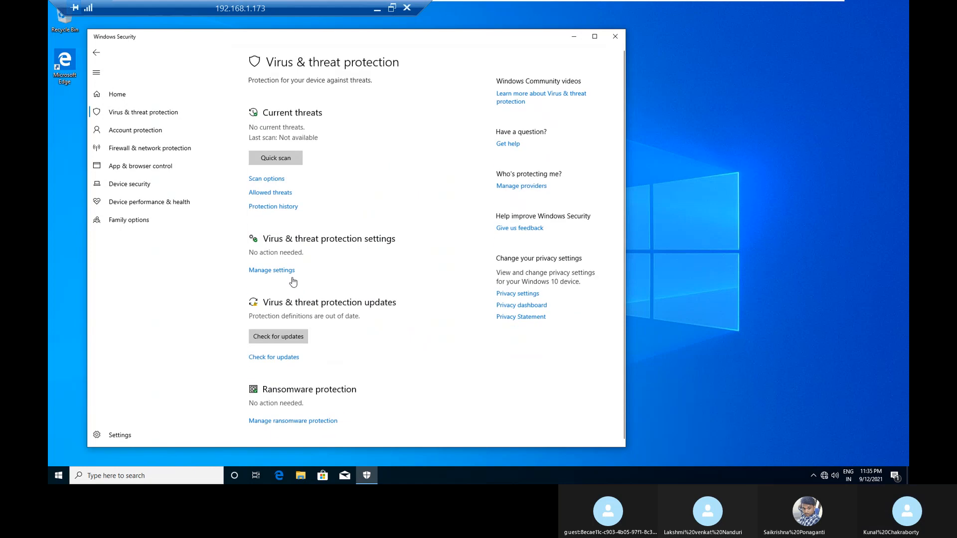
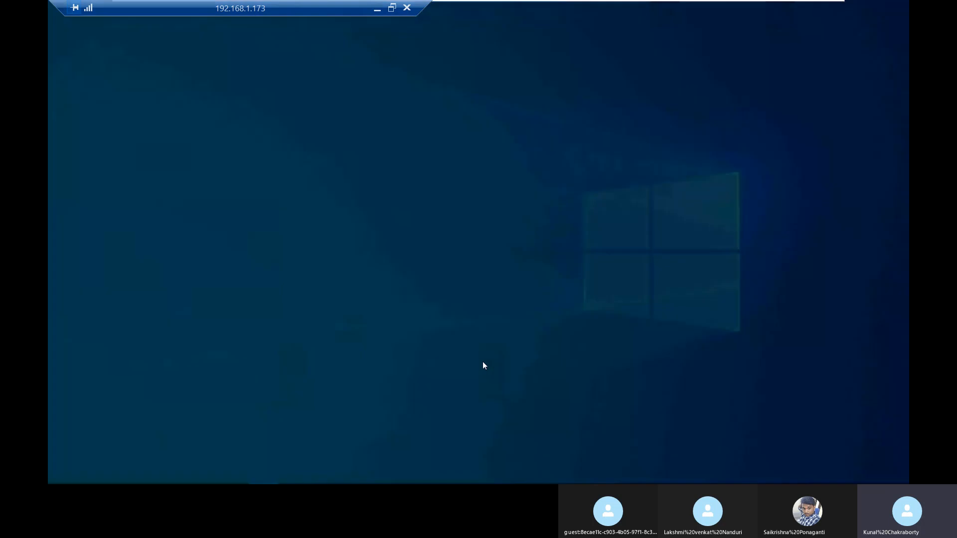
# Step: Enter administrator as the admin user name in the User Account Control prompt for Windows Security
pyautogui.write('administrastion')
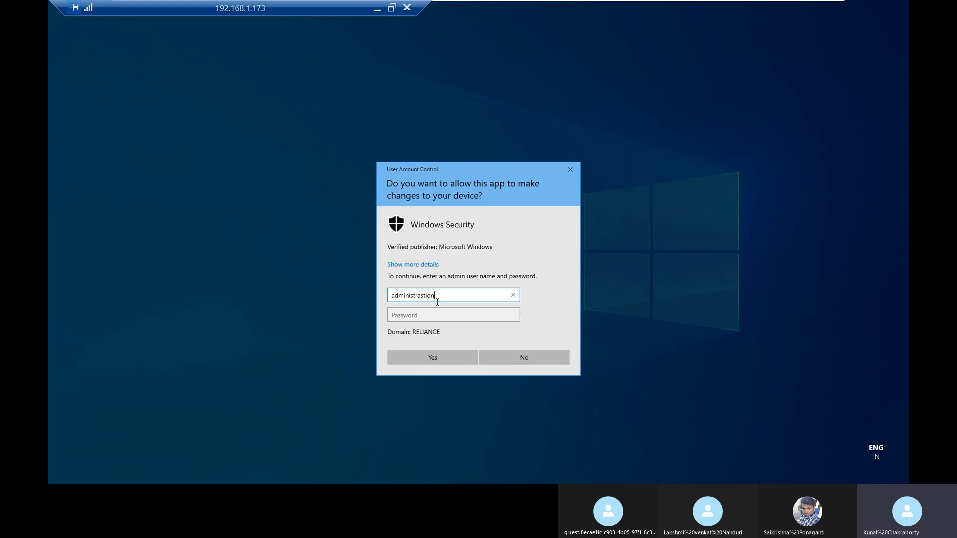
pyautogui.press('BackSpace')
pyautogui.press('BackSpace')
pyautogui.press('BackSpace')
pyautogui.press('BackSpace')
pyautogui.write('tion')
pyautogui.press('Tab')
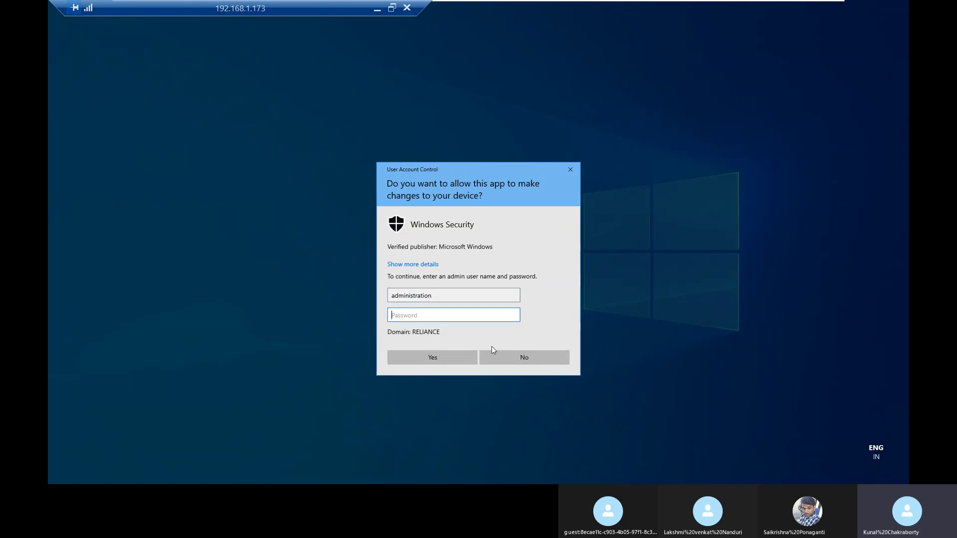
pyautogui.write('a')
pyautogui.click(477, 297)
pyautogui.press('BackSpace')
pyautogui.press('BackSpace')
pyautogui.press('BackSpace')
pyautogui.write('or')
# Step: Authorize turning off real-time protection with the administrator account password, then close Windows Security
pyautogui.press('Tab')
pyautogui.press('BackSpace')
pyautogui.write('**********')
pyautogui.press('Return')
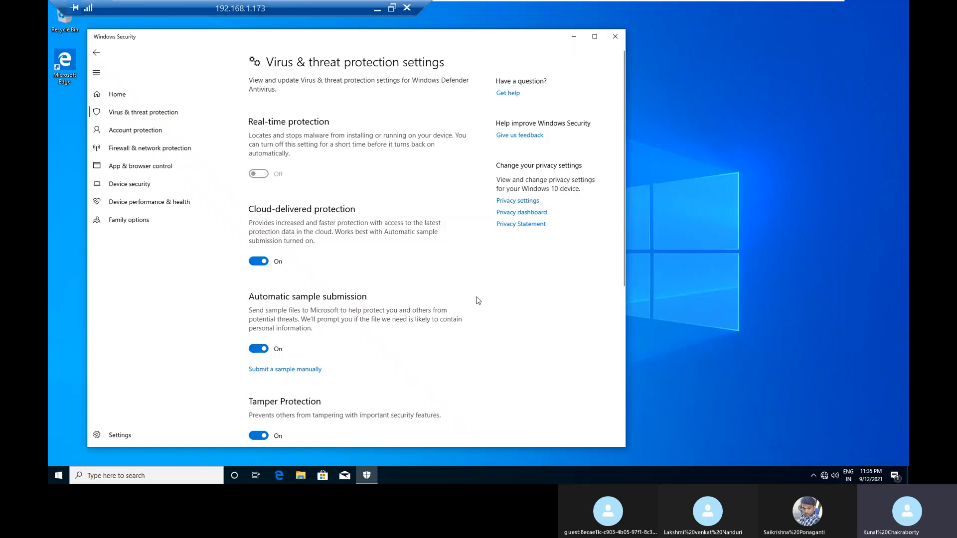
pyautogui.click(618, 37)
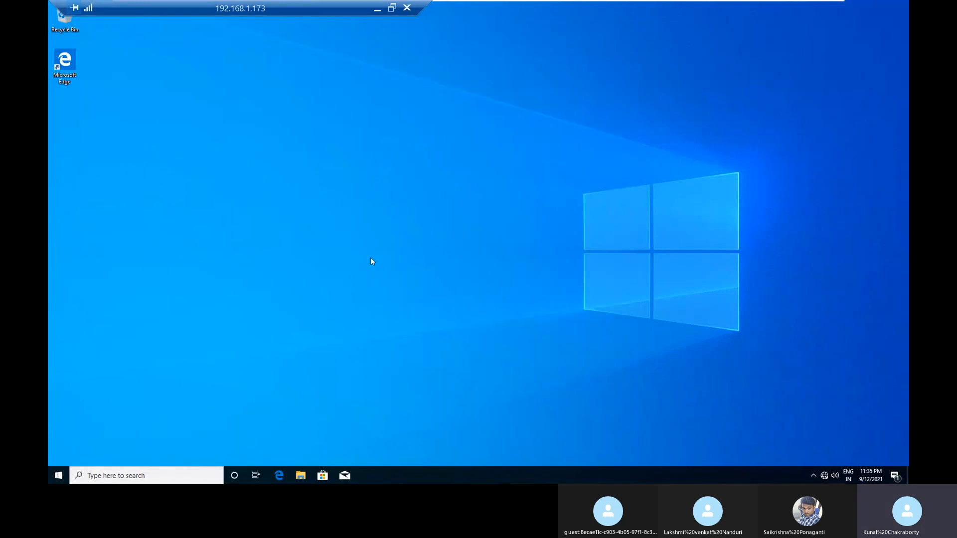
# Step: Open the Run dialog on the Client1 desktop
pyautogui.press('super+r')
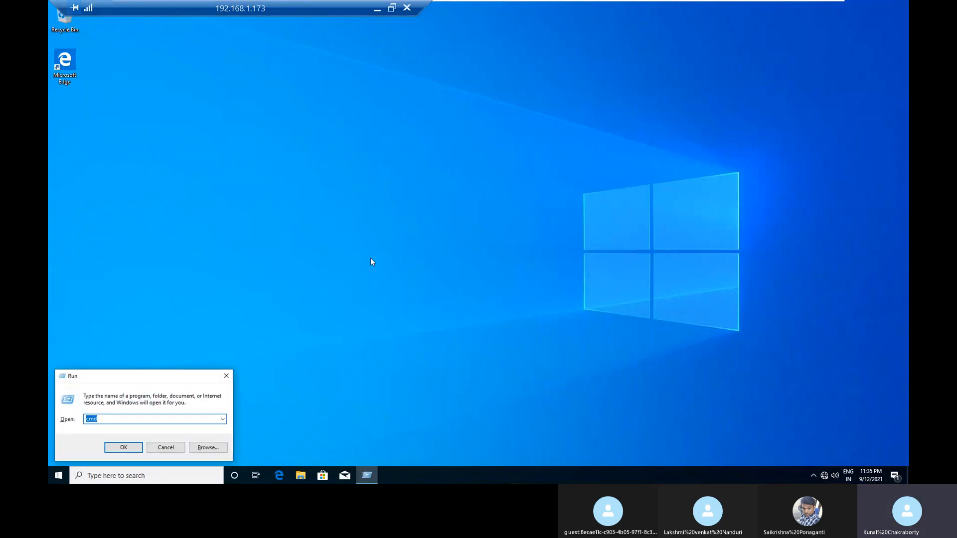
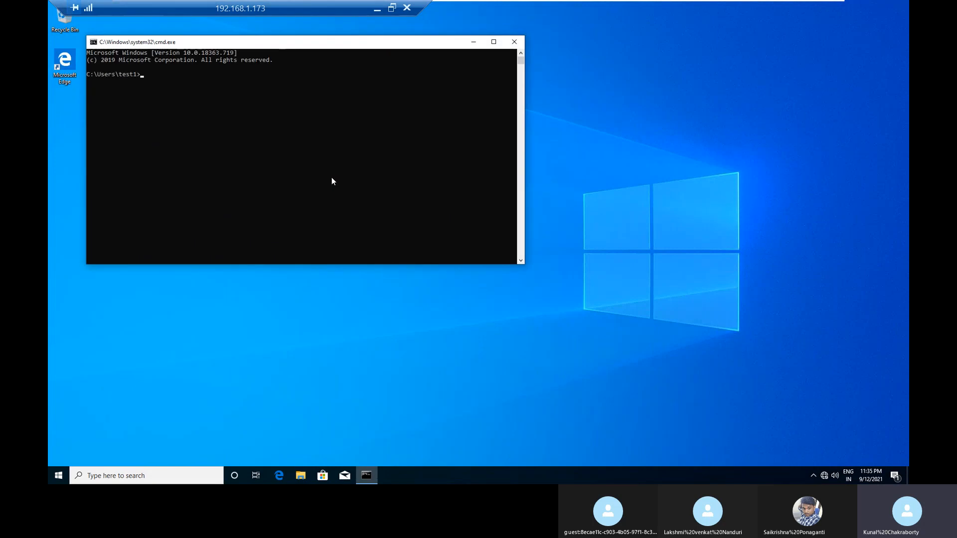
# Step: Refresh Group Policy on Client1 with the gpupdate command, and close the Command Prompt once it completes
pyautogui.write('gpupdate')
pyautogui.press('Return')
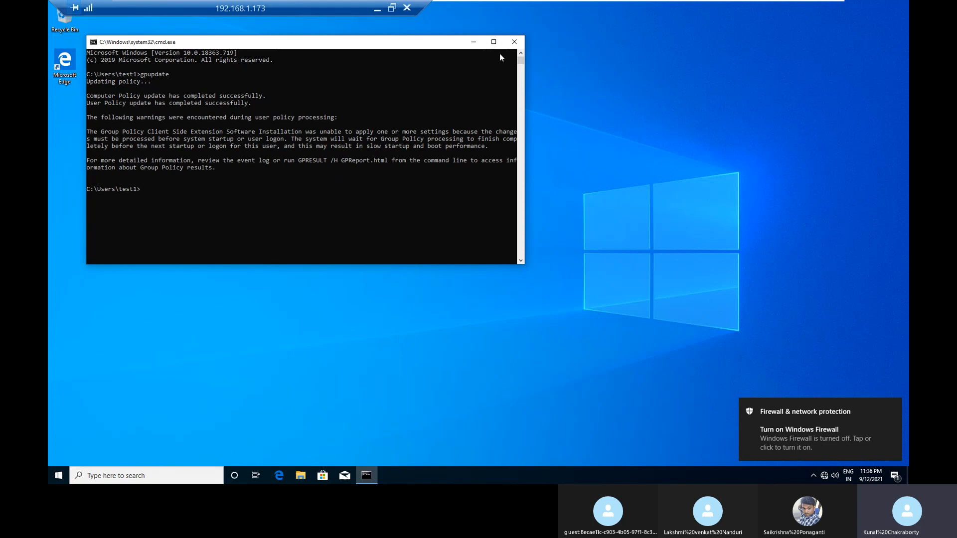
pyautogui.click(519, 41)
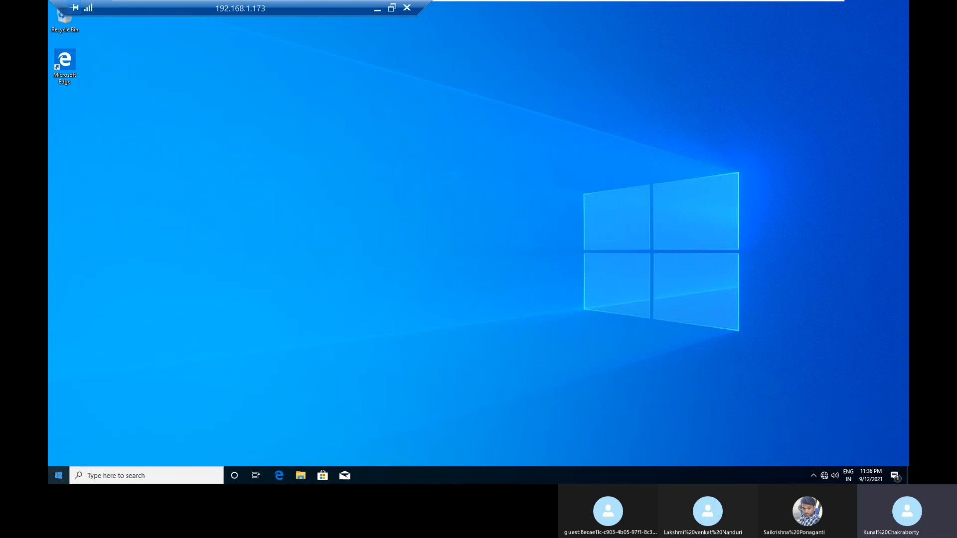
# Step: Sign the test1 user out of Windows on Client1
pyautogui.rightClick(58, 474)
pyautogui.moveTo(100, 447)
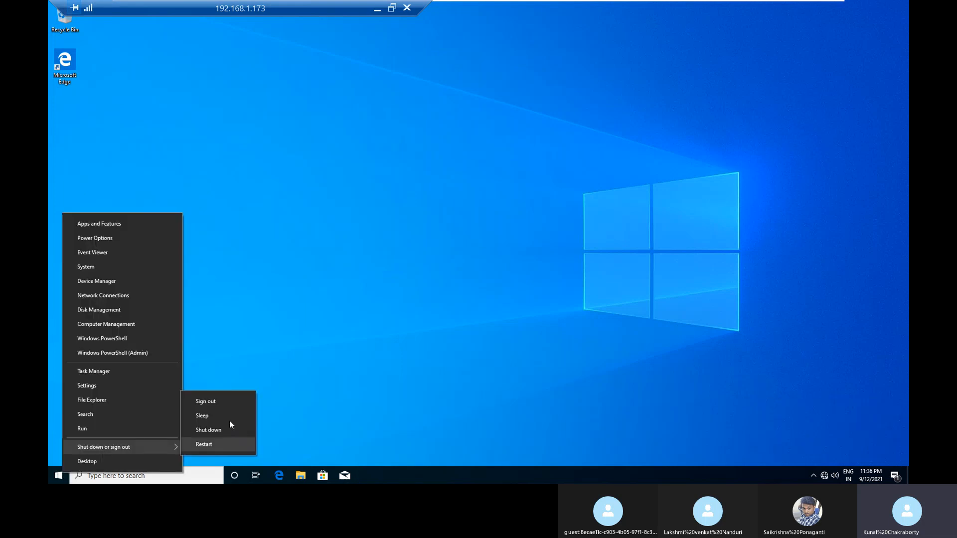
pyautogui.click(225, 402)
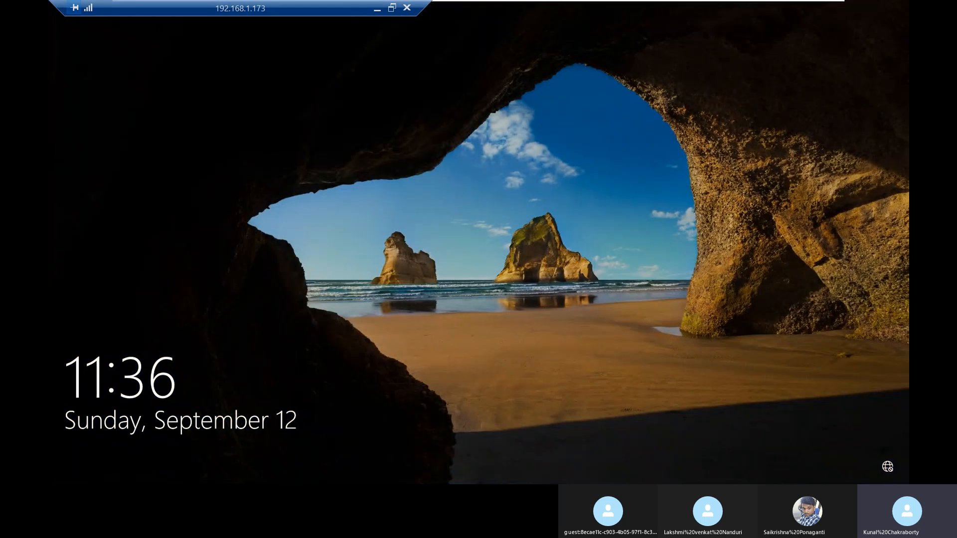
# Step: Slide the remote connection bar aside and sign back in to Client1 as test1 with the account password
pyautogui.moveTo(244, 6); pyautogui.dragTo(714, 8)
pyautogui.moveTo(407, 3)
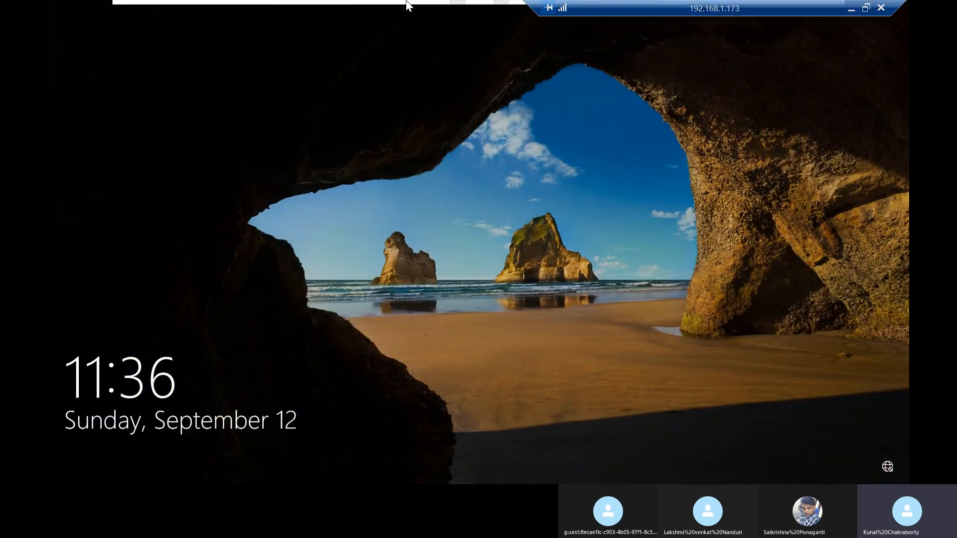
pyautogui.click(473, 176)
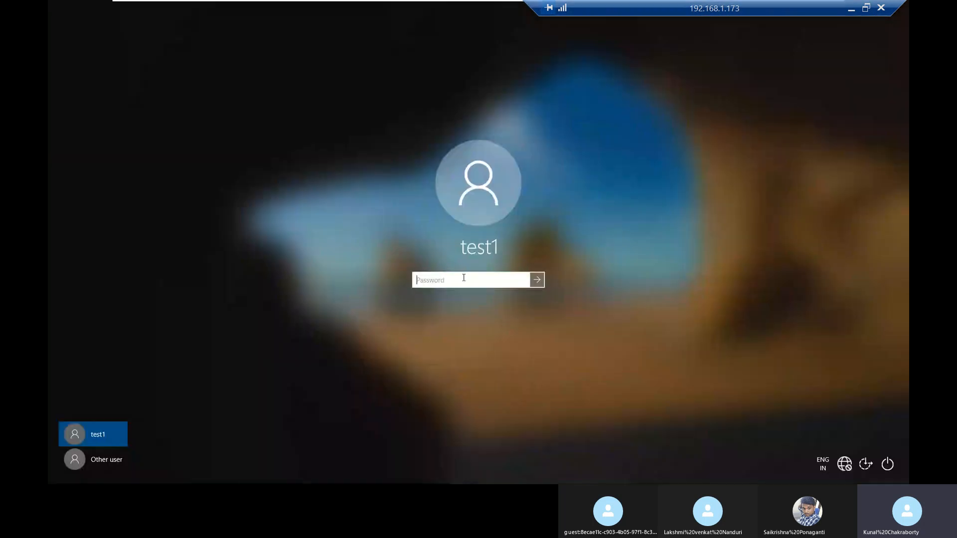
pyautogui.write('••••••••')
pyautogui.press('Return')
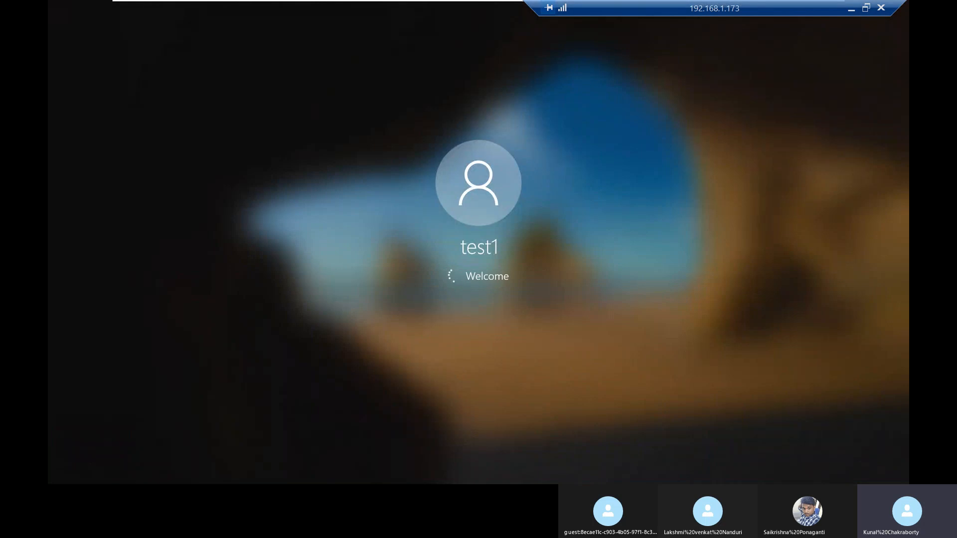